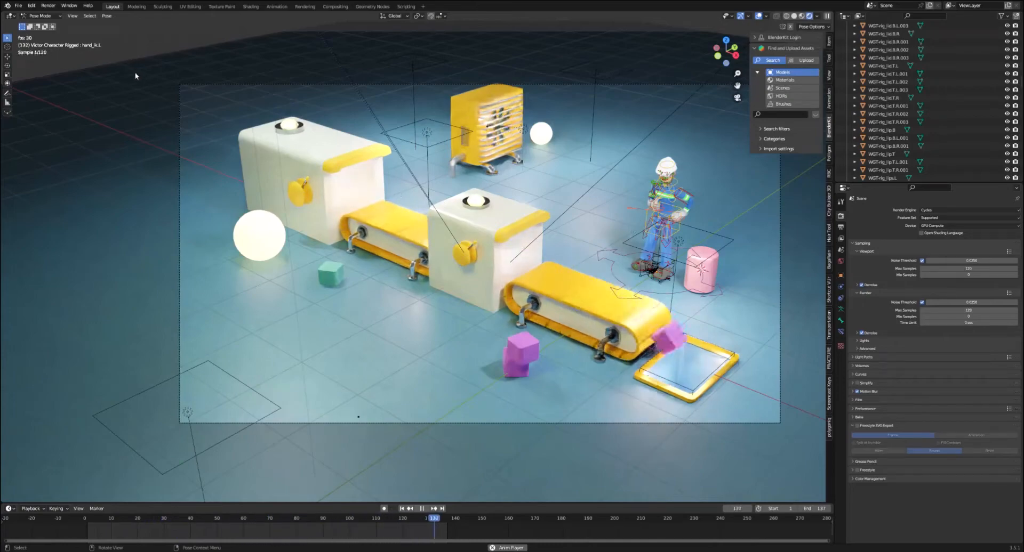
# - Stop the playing animation, start a new General file and dismiss the splash screen
pyautogui.press('space')
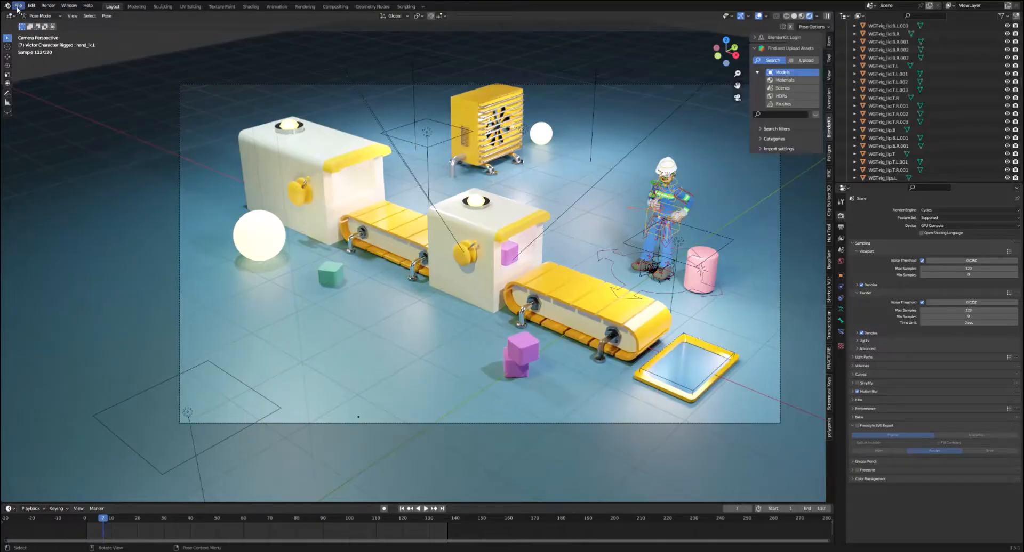
pyautogui.click(18, 6)
pyautogui.moveTo(29, 14)
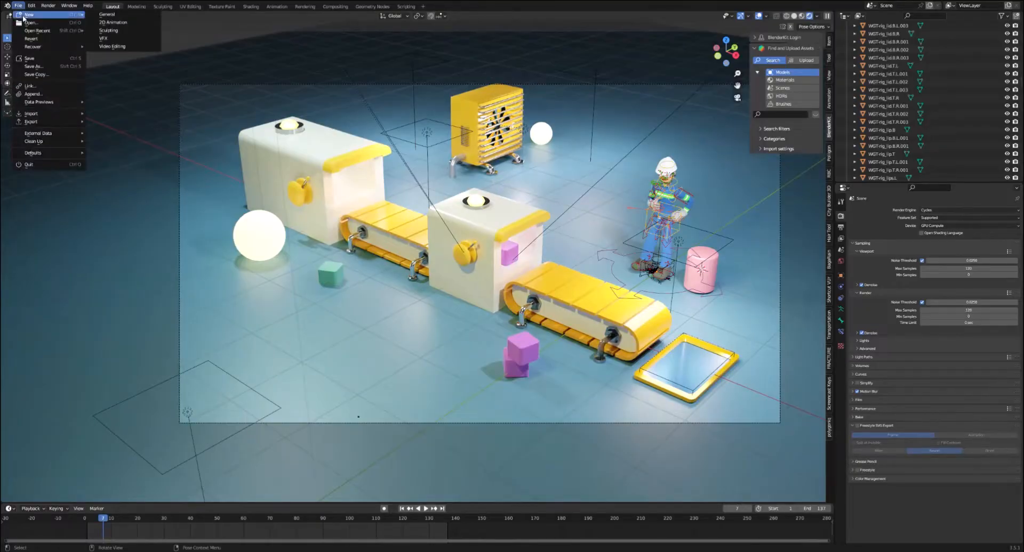
pyautogui.click(116, 15)
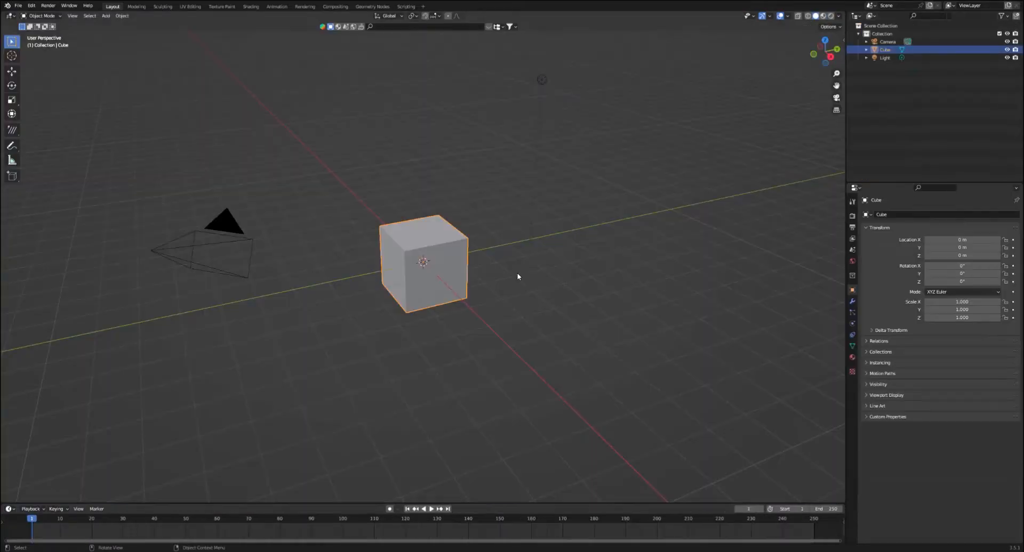
pyautogui.click(520, 290)
# - Enable the Screencast Keys overlay in the 3D viewport and hide its settings again
pyautogui.moveTo(846, 48); pyautogui.dragTo(845, 52)
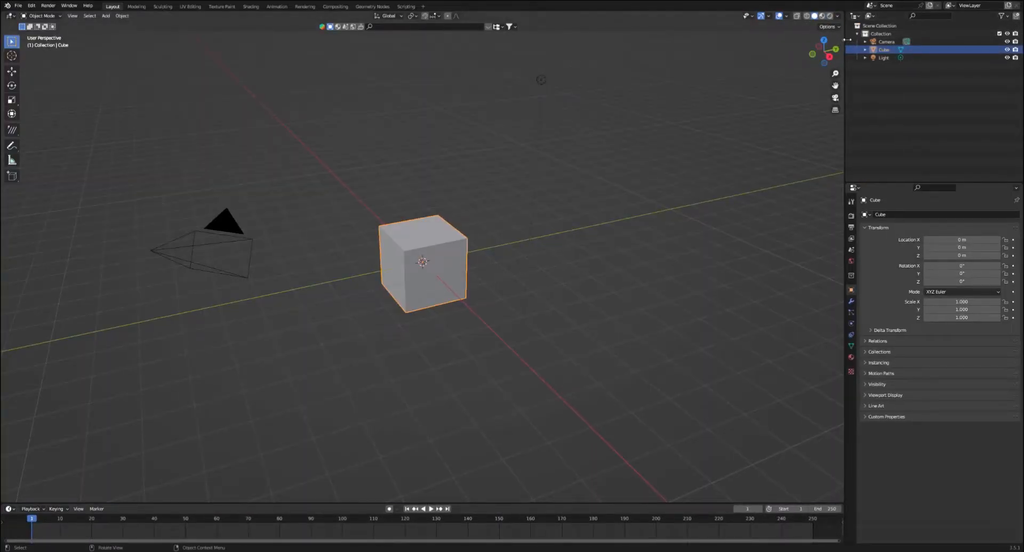
pyautogui.press('n')
pyautogui.click(839, 415)
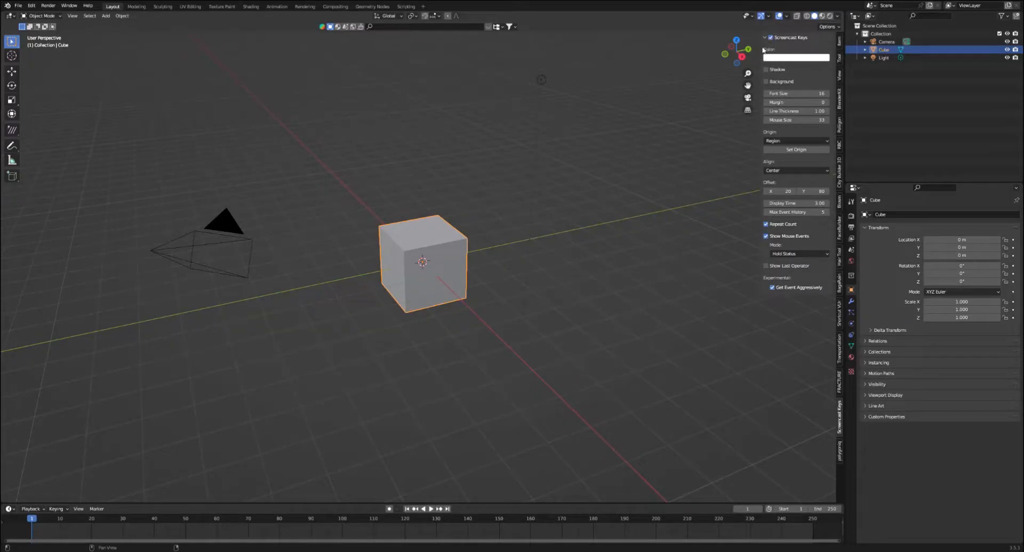
pyautogui.press('n')
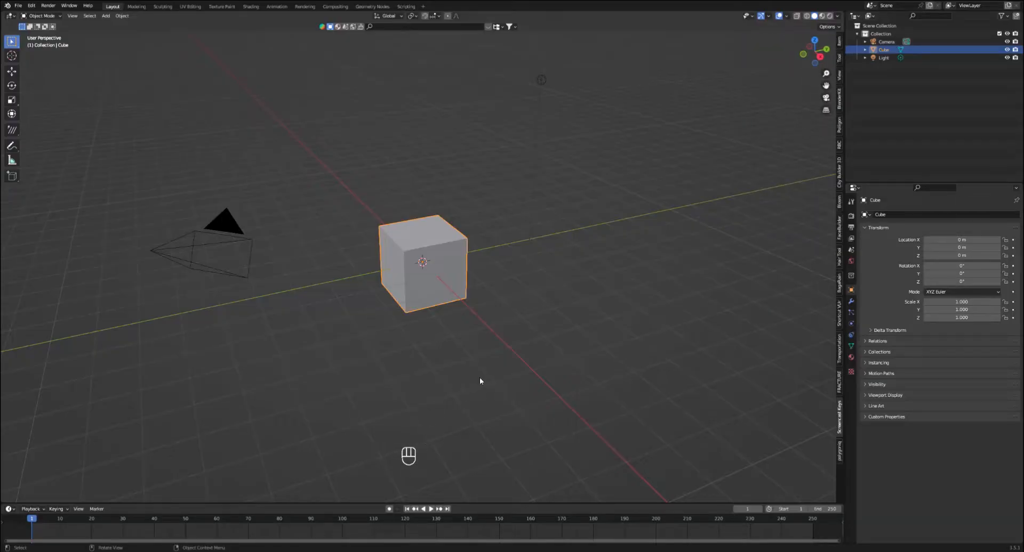
# - Select all the default objects together, and individually select the cube, camera and light to examine the scene contents
pyautogui.moveTo(462, 307)
pyautogui.mouseDown(button='middle')
pyautogui.moveTo(475, 300)
pyautogui.moveTo(466, 297)
pyautogui.moveTo(489, 311)
pyautogui.moveTo(532, 295)
pyautogui.moveTo(469, 308)
pyautogui.mouseUp(button='middle')
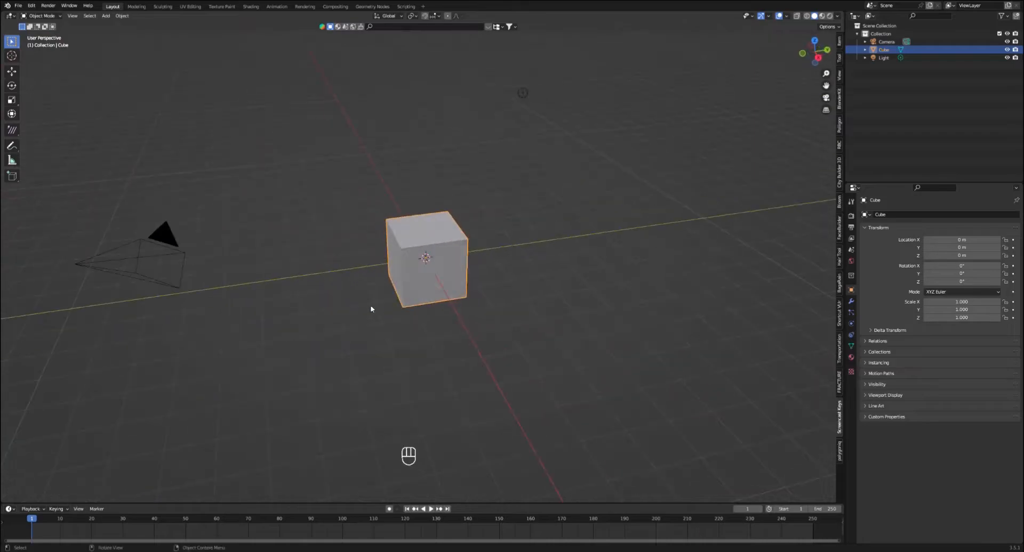
pyautogui.moveTo(68, 60); pyautogui.dragTo(640, 367)
pyautogui.keyDown('shift'); pyautogui.moveTo(473, 272); pyautogui.dragTo(587, 274, button='middle'); pyautogui.keyUp('shift')
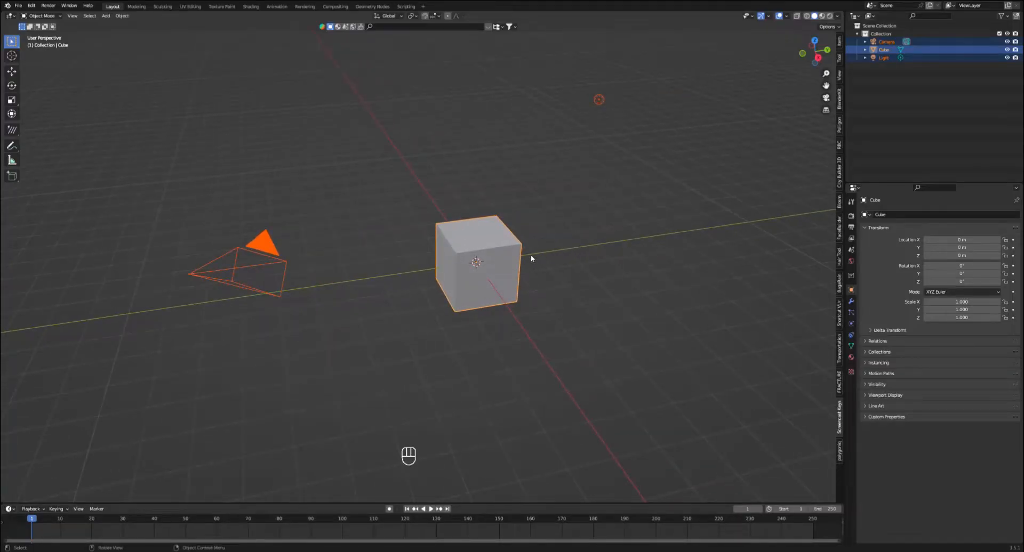
pyautogui.click(560, 258)
pyautogui.click(499, 254)
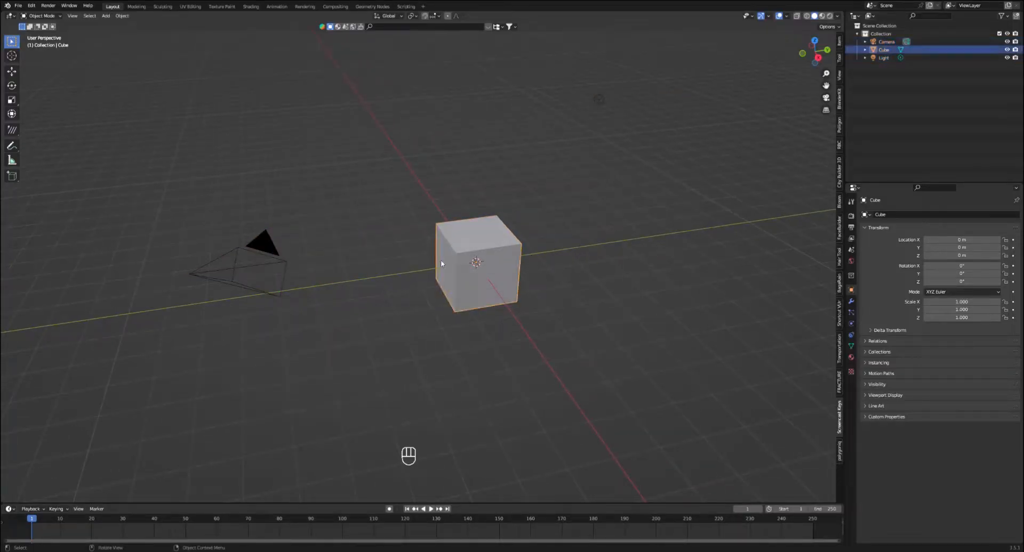
pyautogui.click(230, 272)
pyautogui.click(473, 261)
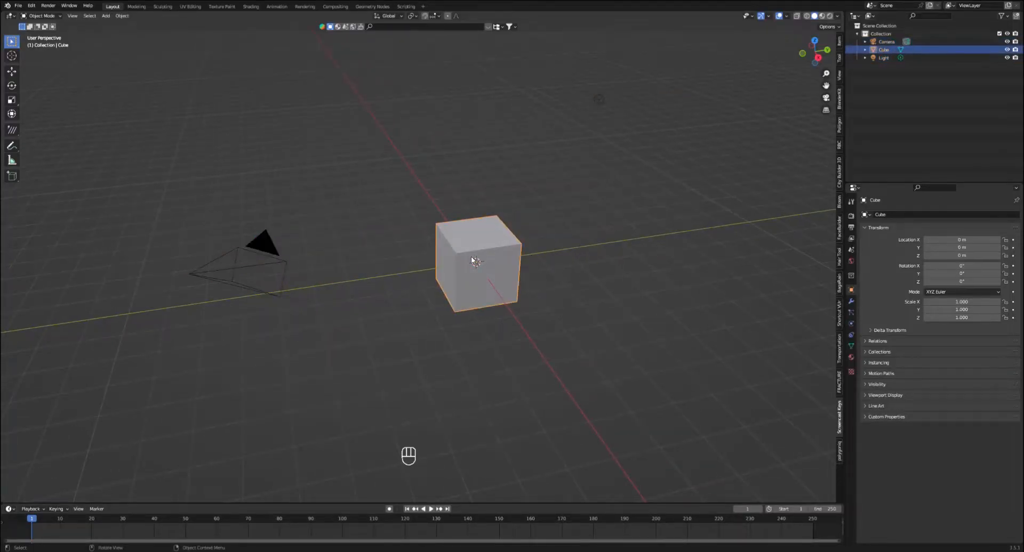
pyautogui.click(596, 101)
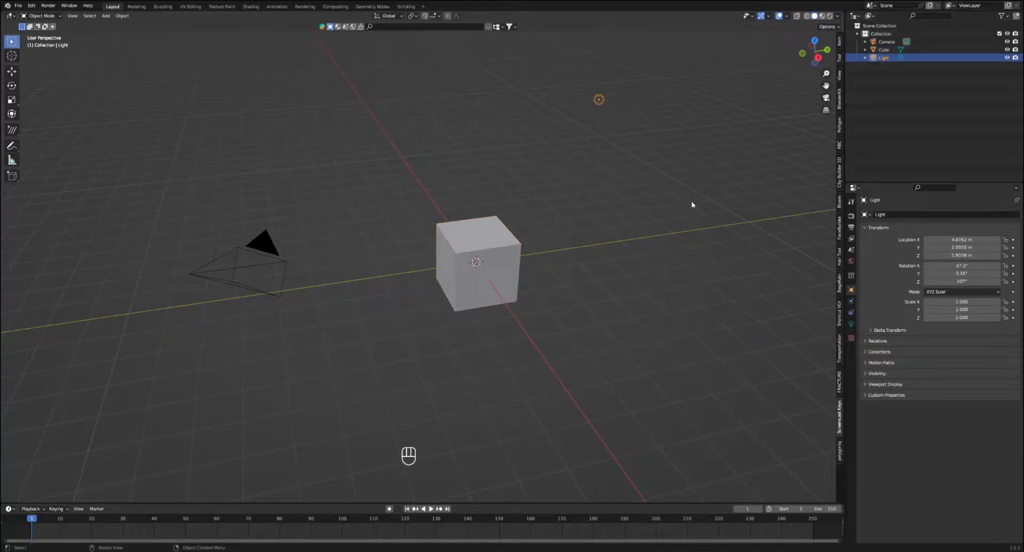
# - Switch the viewport to Wireframe shading and inspect the selected cube's edges from several angles
pyautogui.click(806, 16)
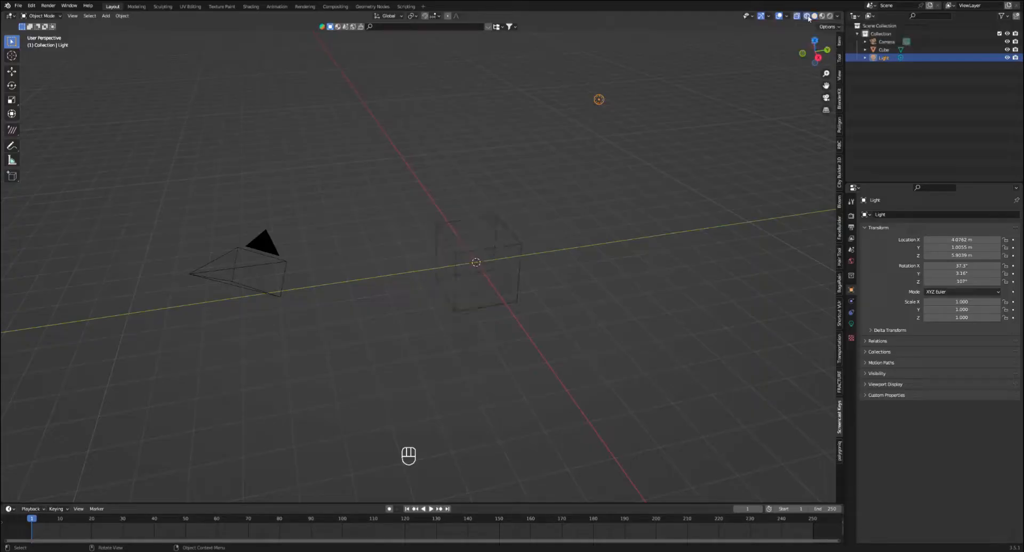
pyautogui.moveTo(476, 281); pyautogui.dragTo(487, 251, button='middle')
pyautogui.scroll(4, 477, 258)
pyautogui.click(498, 243)
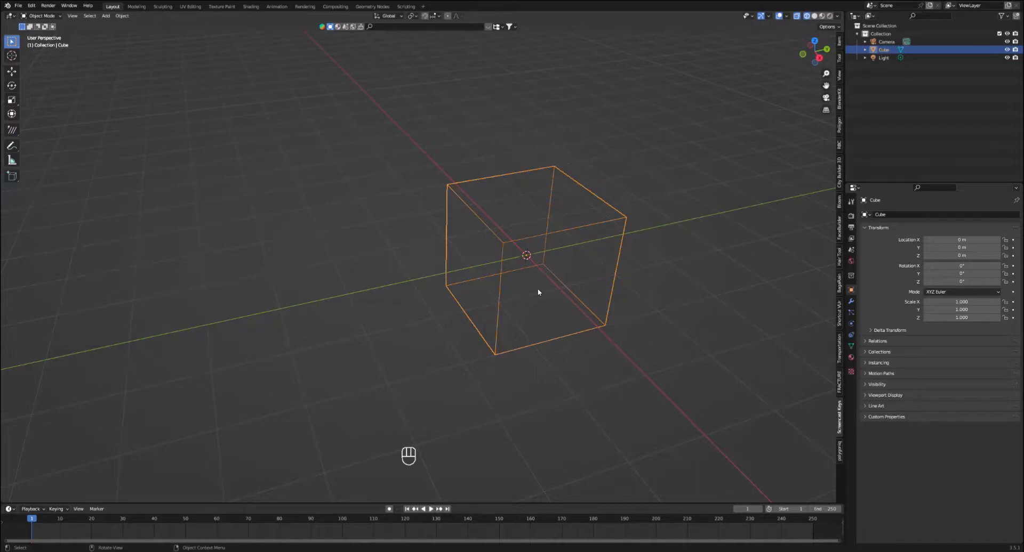
pyautogui.moveTo(553, 215); pyautogui.dragTo(485, 254, button='middle')
pyautogui.moveTo(480, 212); pyautogui.dragTo(508, 215, button='middle')
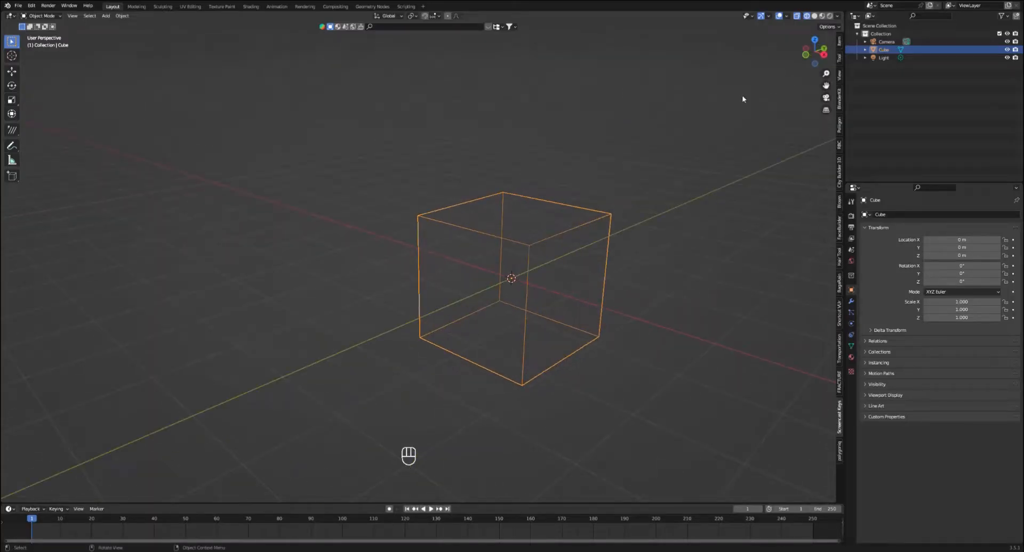
# - Turn off X-ray and view the cube in Solid shading and in Material Preview shading
pyautogui.click(795, 17)
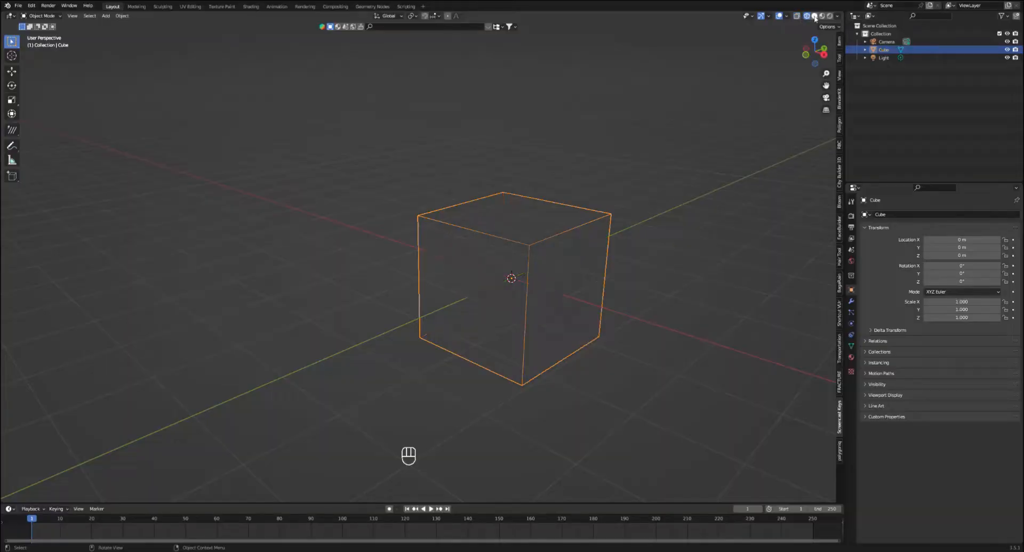
pyautogui.click(814, 16)
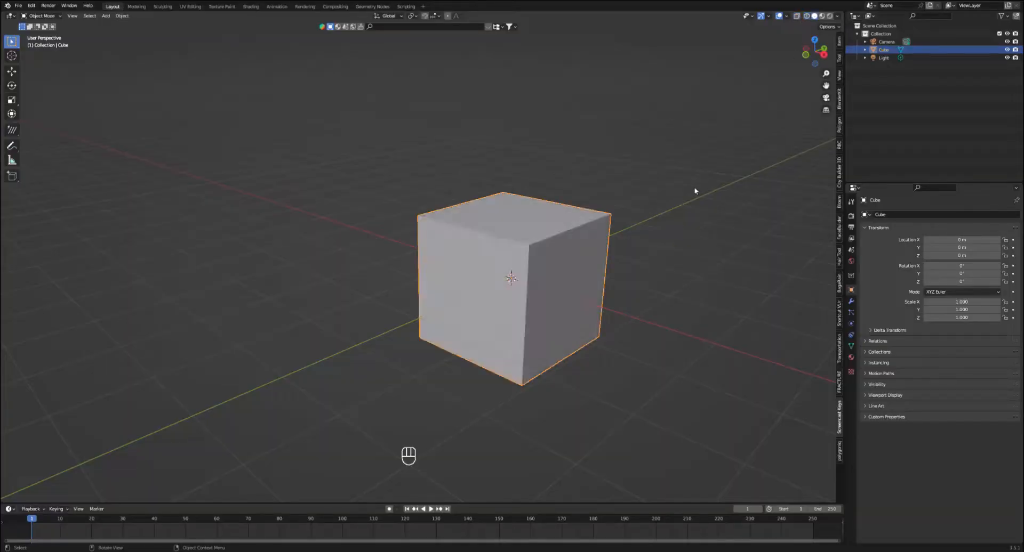
pyautogui.moveTo(695, 192)
pyautogui.mouseDown(button='middle')
pyautogui.moveTo(659, 210)
pyautogui.moveTo(658, 222)
pyautogui.moveTo(669, 192)
pyautogui.moveTo(660, 217)
pyautogui.moveTo(716, 190)
pyautogui.moveTo(590, 213)
pyautogui.moveTo(640, 214)
pyautogui.moveTo(693, 176)
pyautogui.moveTo(710, 120)
pyautogui.mouseUp(button='middle')
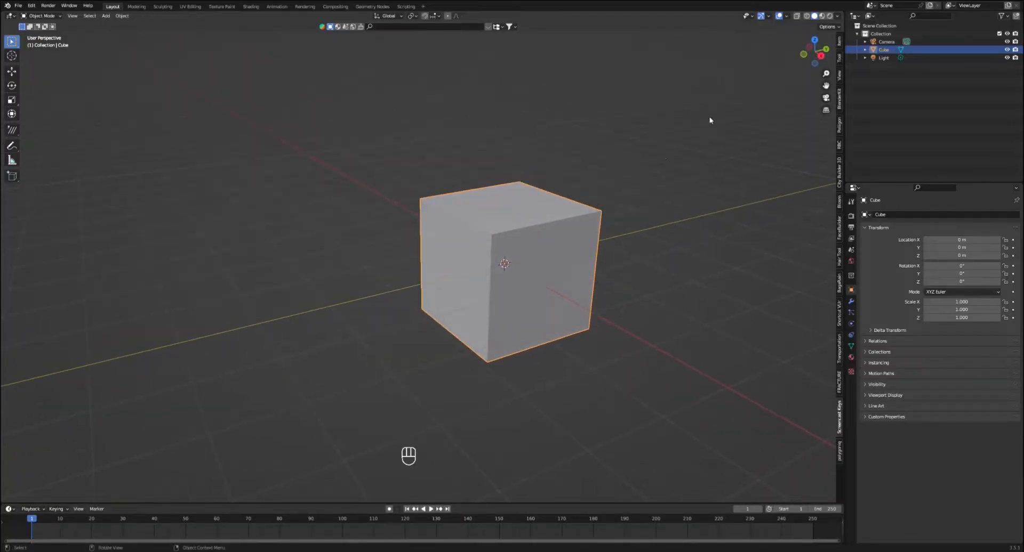
pyautogui.click(822, 16)
pyautogui.moveTo(545, 266)
pyautogui.mouseDown(button='middle')
pyautogui.moveTo(609, 261)
pyautogui.moveTo(533, 263)
pyautogui.moveTo(549, 278)
pyautogui.moveTo(572, 263)
pyautogui.moveTo(548, 262)
pyautogui.mouseUp(button='middle')
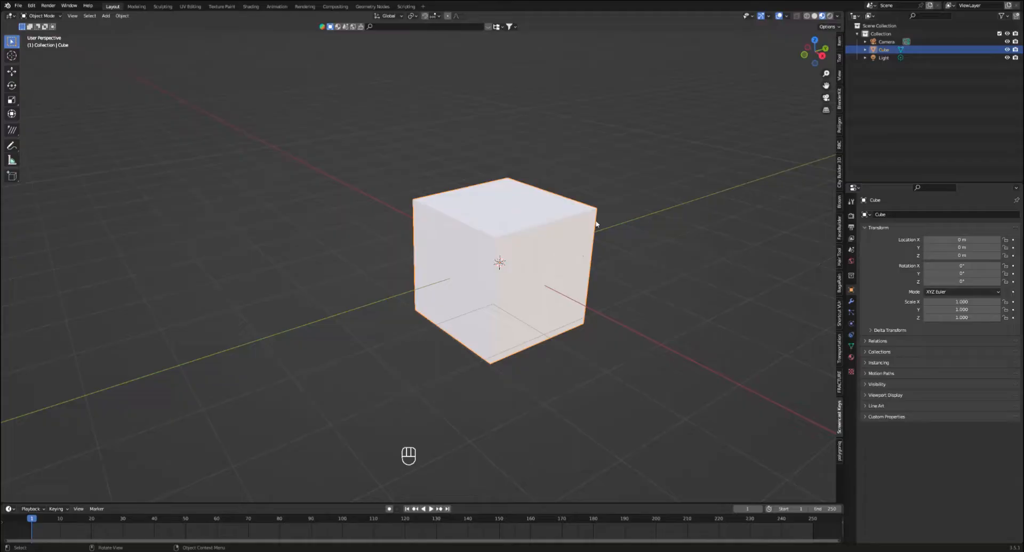
# - Switch the viewport to Rendered shading and examine how the light falls on the cube
pyautogui.click(830, 16)
pyautogui.scroll(-3, 581, 214)
pyautogui.moveTo(580, 214)
pyautogui.mouseDown(button='middle')
pyautogui.moveTo(628, 187)
pyautogui.moveTo(569, 183)
pyautogui.moveTo(590, 176)
pyautogui.moveTo(571, 194)
pyautogui.mouseUp(button='middle')
pyautogui.scroll(-3, 636, 174)
pyautogui.moveTo(635, 174); pyautogui.dragTo(632, 167, button='middle')
pyautogui.moveTo(501, 189); pyautogui.dragTo(458, 269, button='middle')
pyautogui.scroll(-2, 456, 266)
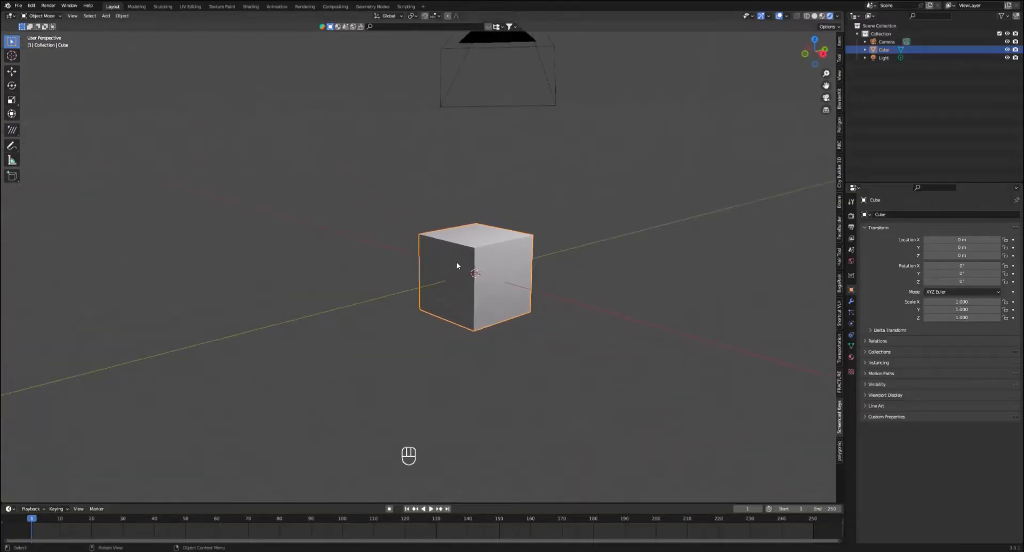
# - Move the light to the opposite side of the cube, at about X -0.66, Y -5.35, Z 4.66 m
pyautogui.click(668, 59)
pyautogui.keyDown('shift'); pyautogui.moveTo(665, 84); pyautogui.dragTo(642, 169, button='middle'); pyautogui.keyUp('shift')
pyautogui.click(650, 85)
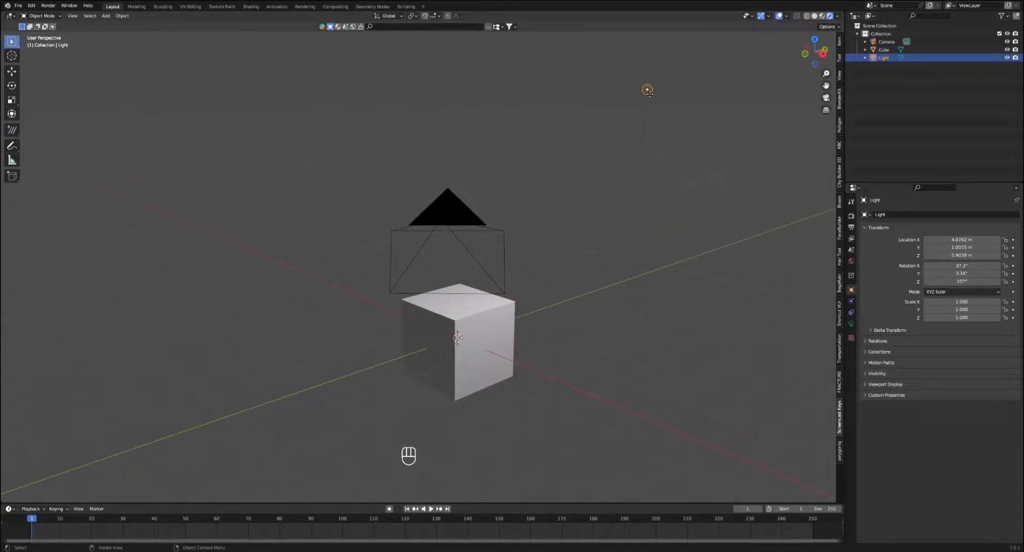
pyautogui.moveTo(649, 94)
pyautogui.mouseDown()
pyautogui.moveTo(544, 122)
pyautogui.moveTo(618, 100)
pyautogui.mouseUp()
pyautogui.press('g')
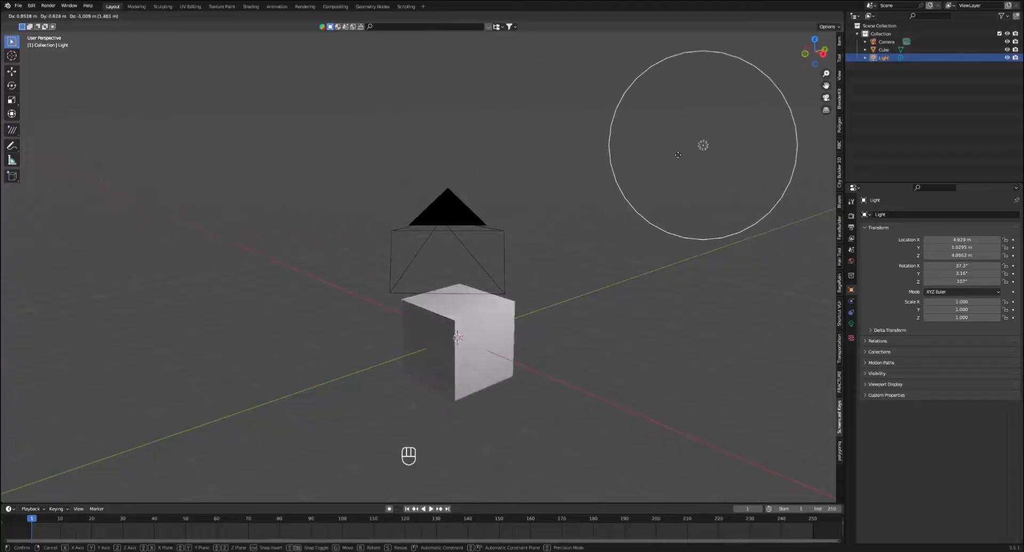
pyautogui.click(193, 175)
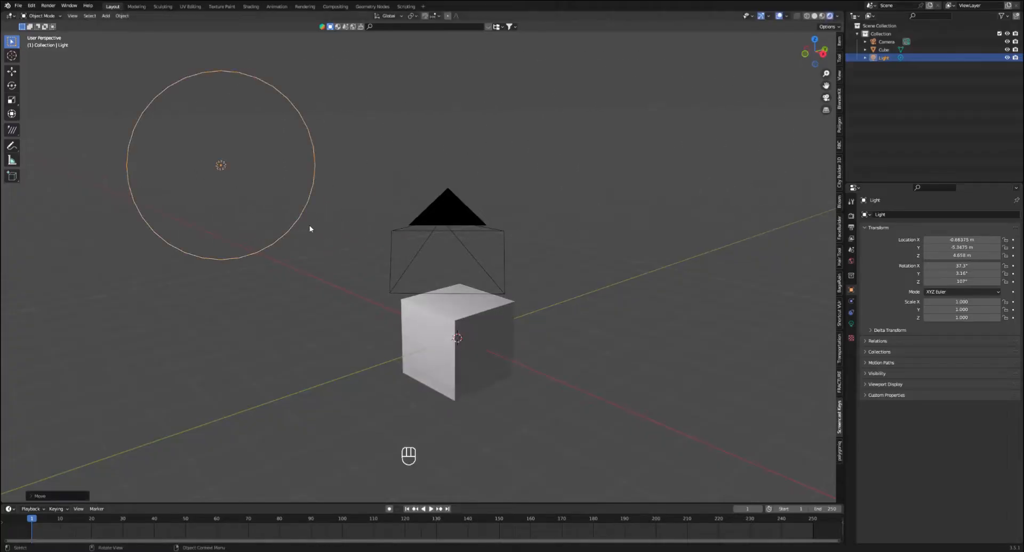
# - Move the light far from the cube and bring it partway back, to about X -2.78, Y -7.79, Z 5.06 m
pyautogui.scroll(-3, 314, 228)
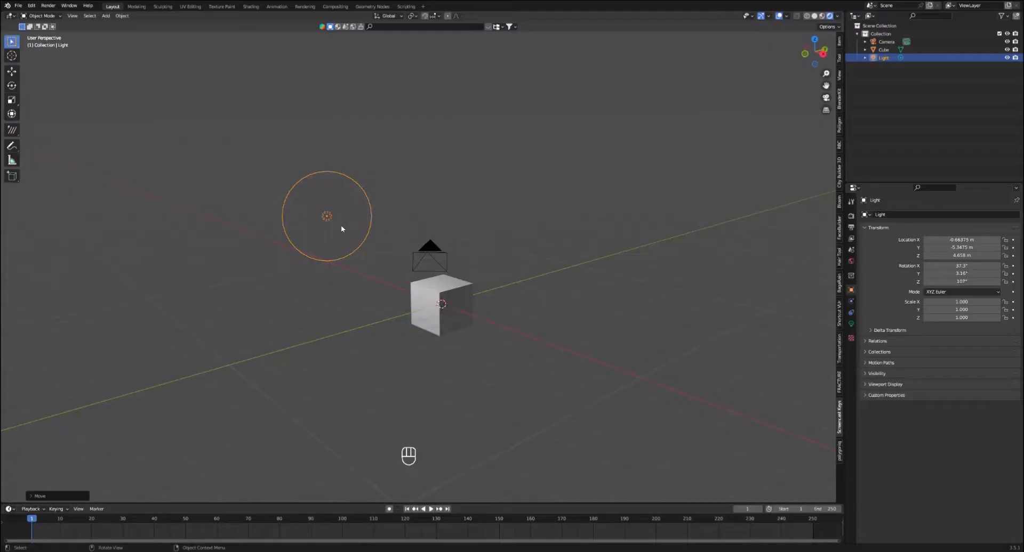
pyautogui.press('g')
pyautogui.click(81, 264)
pyautogui.scroll(2, 426, 248)
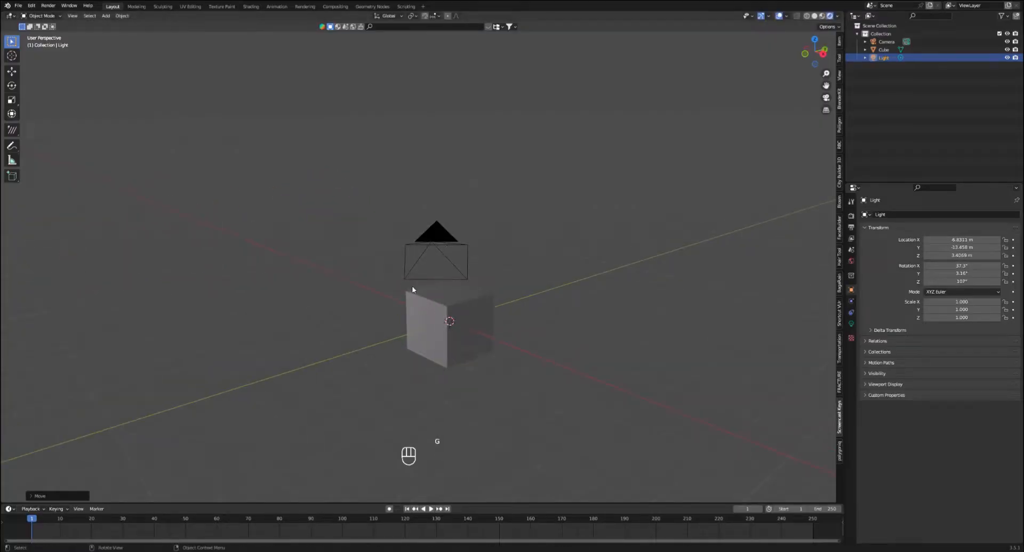
pyautogui.press('g')
pyautogui.click(647, 226)
pyautogui.scroll(1, 587, 234)
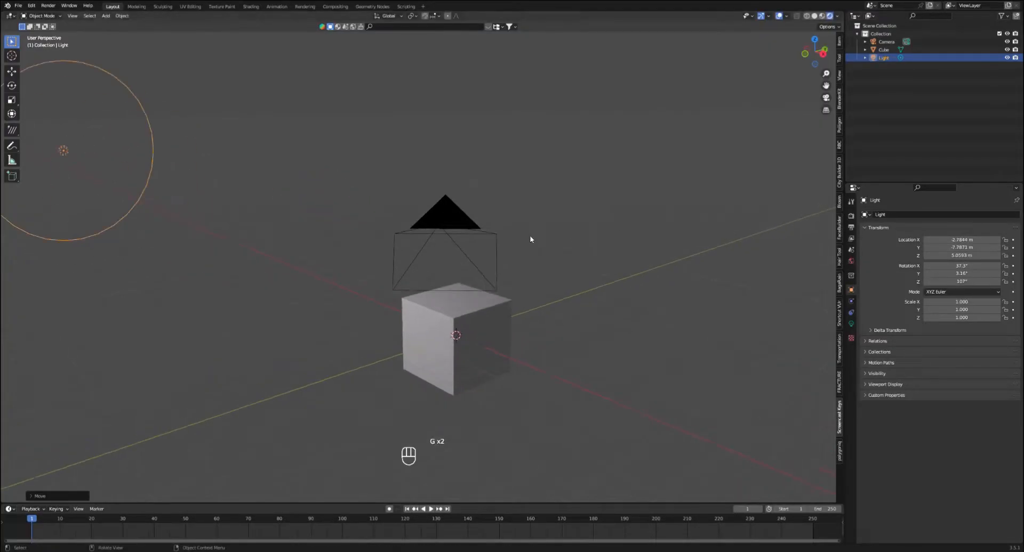
# - Move the light across to about X 5.47, Y 2.32, Z 4.96 m and examine the cube's shading from several angles
pyautogui.press('g')
pyautogui.click(382, 212)
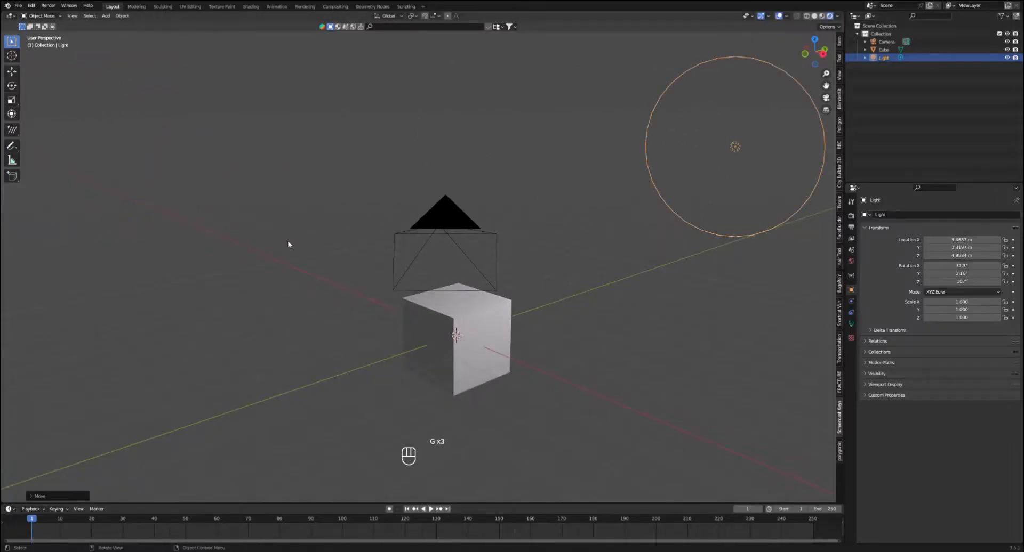
pyautogui.moveTo(287, 241); pyautogui.dragTo(242, 220, button='middle')
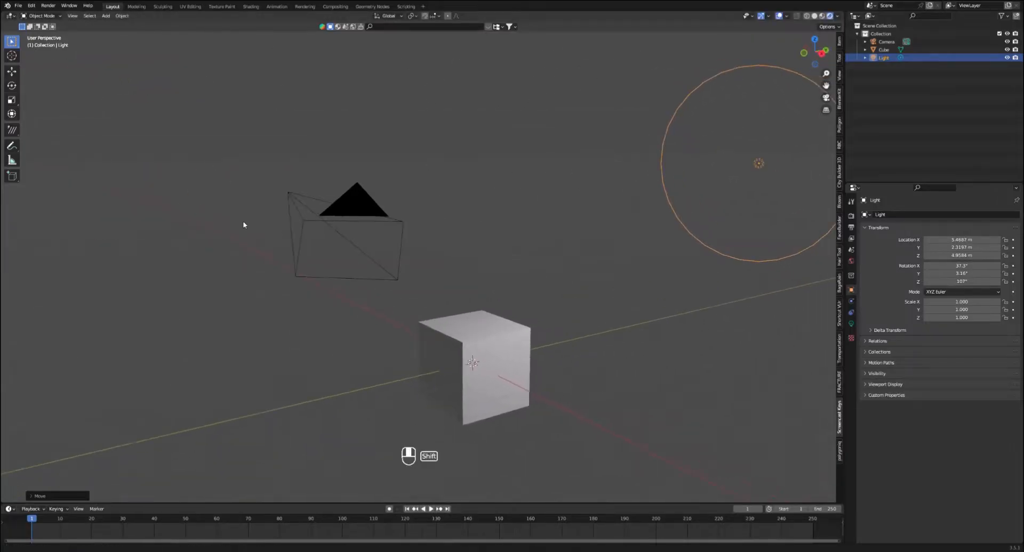
pyautogui.moveTo(445, 283); pyautogui.dragTo(408, 277, button='middle')
pyautogui.scroll(-1, 478, 296)
pyautogui.keyDown('shift'); pyautogui.moveTo(373, 225); pyautogui.dragTo(434, 257, button='middle'); pyautogui.keyUp('shift')
pyautogui.scroll(2, 451, 250)
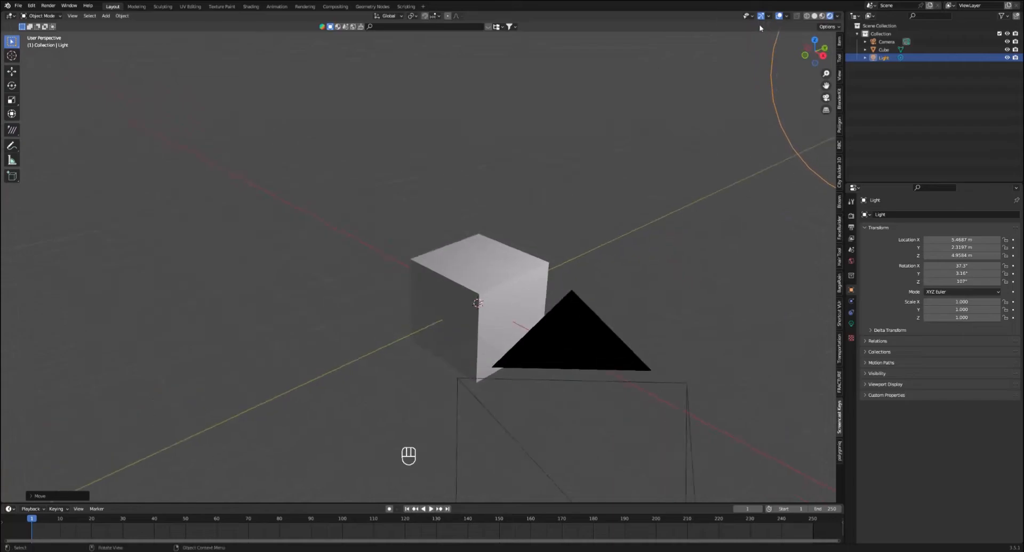
# - Return the viewport to Solid shading with the cube, camera and light all in view
pyautogui.click(814, 16)
pyautogui.moveTo(619, 172)
pyautogui.mouseDown(button='middle')
pyautogui.moveTo(593, 167)
pyautogui.moveTo(645, 148)
pyautogui.mouseUp(button='middle')
pyautogui.moveTo(624, 195)
pyautogui.mouseDown(button='middle')
pyautogui.moveTo(642, 189)
pyautogui.moveTo(634, 198)
pyautogui.mouseUp(button='middle')
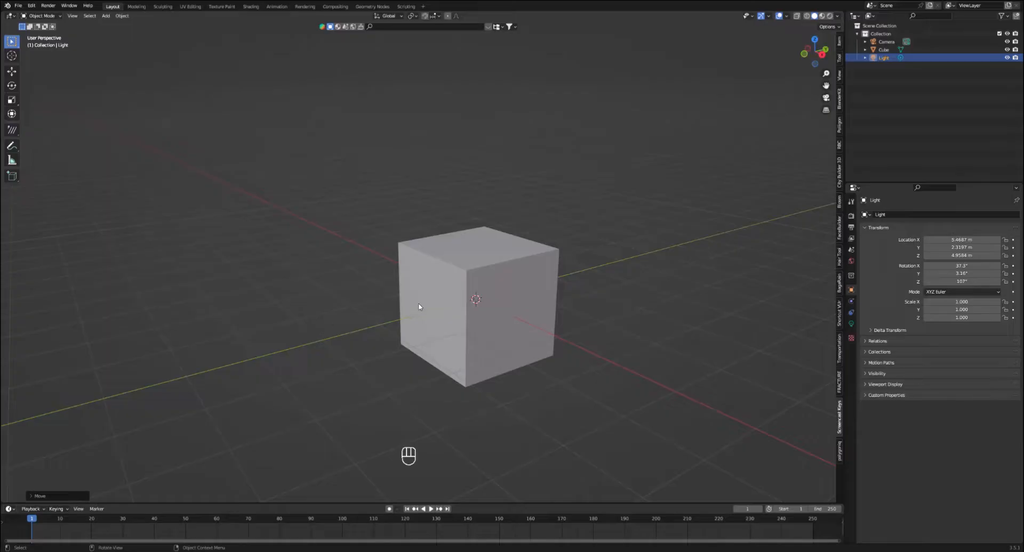
pyautogui.moveTo(441, 296); pyautogui.dragTo(405, 299, button='middle')
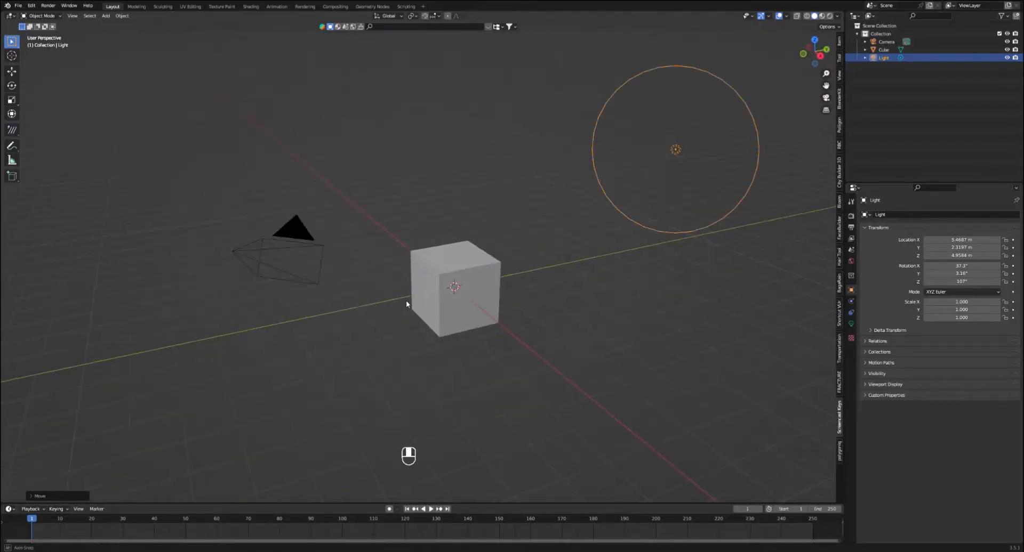
# - Delete the default cube from the scene
pyautogui.click(451, 271)
pyautogui.press('g')
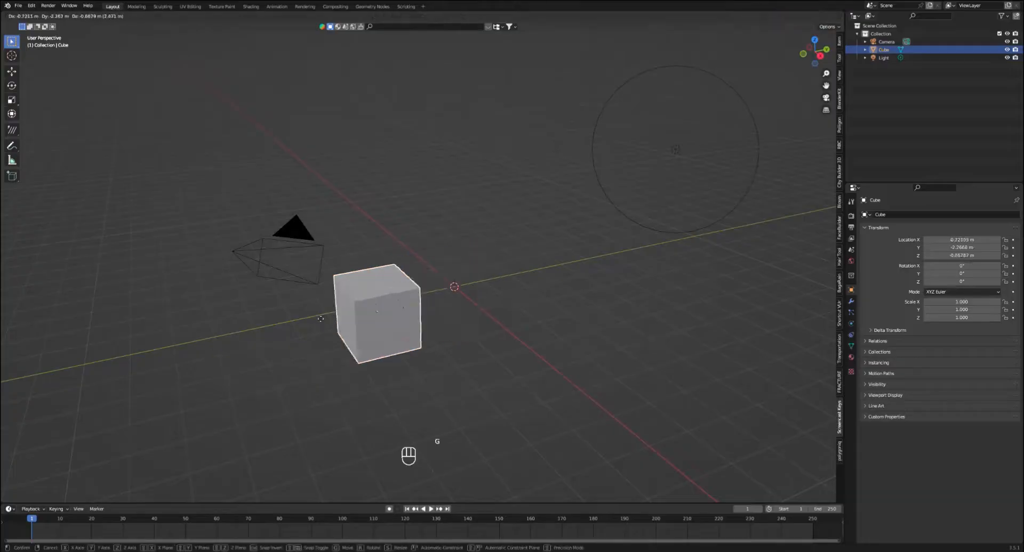
pyautogui.press('Escape')
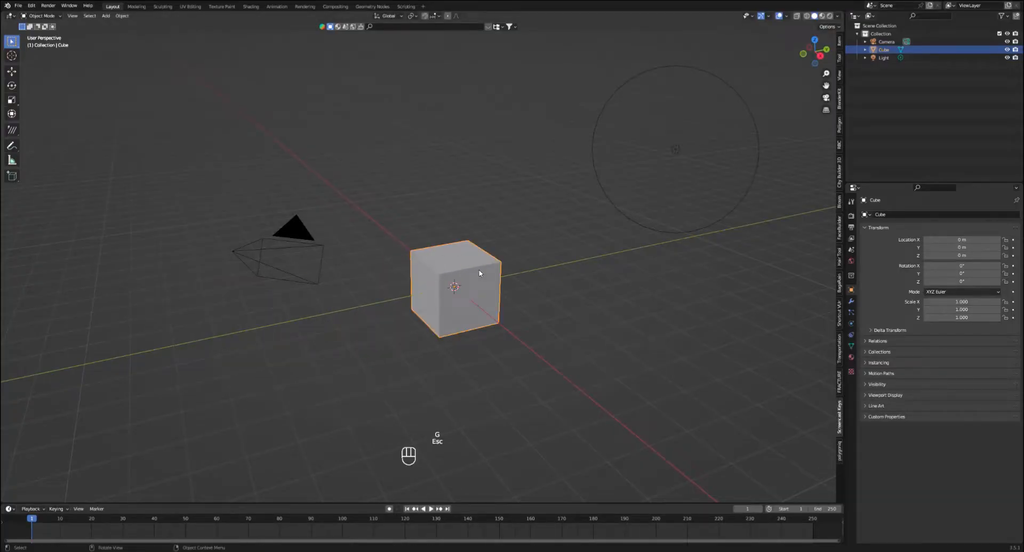
pyautogui.press('Delete')
# - Add a Monkey mesh at the world origin
pyautogui.hotkey('shift', 'a')
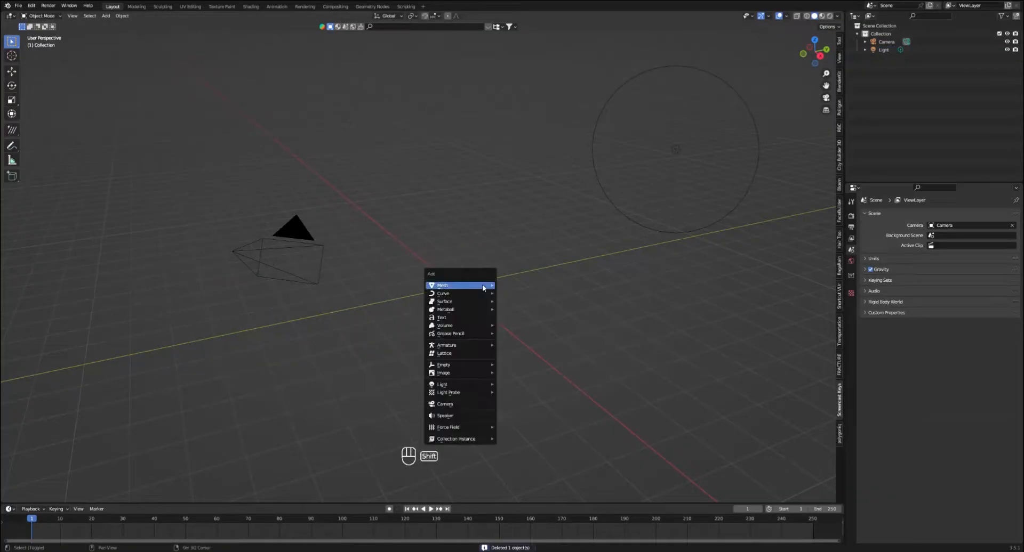
pyautogui.moveTo(483, 288)
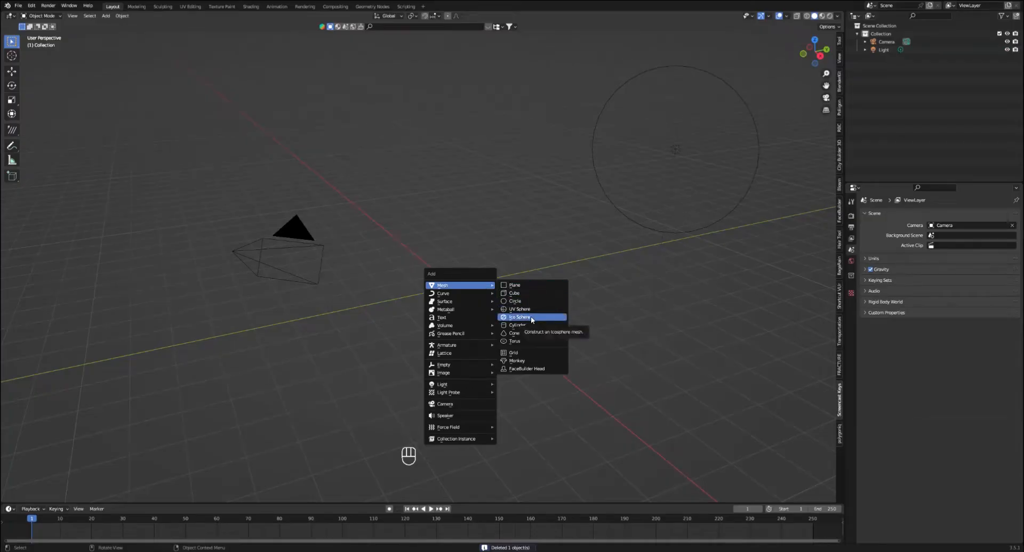
pyautogui.click(520, 361)
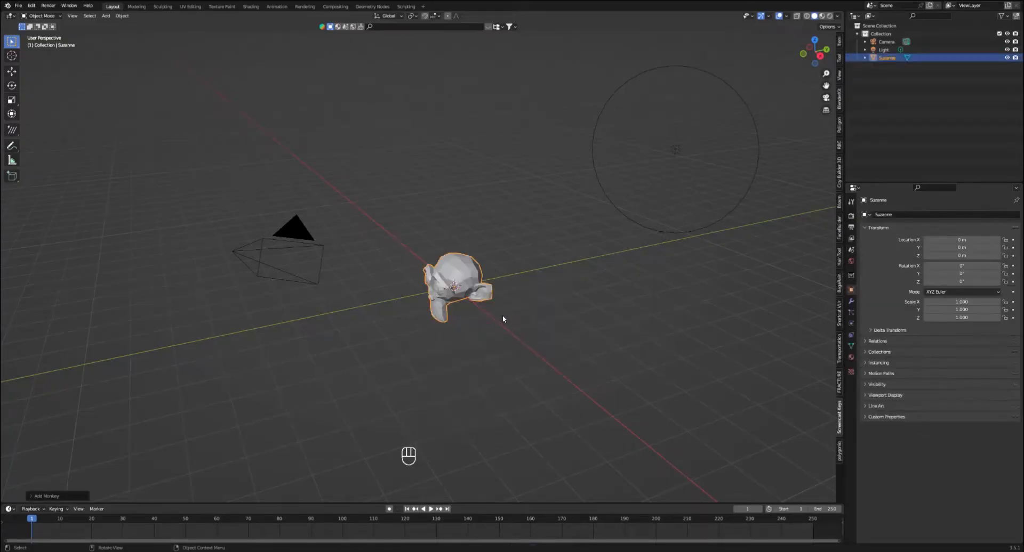
# - Examine the monkey head up close in the front, right and top orthographic views
pyautogui.moveTo(476, 297)
pyautogui.mouseDown(button='middle')
pyautogui.moveTo(537, 286)
pyautogui.moveTo(496, 297)
pyautogui.mouseUp(button='middle')
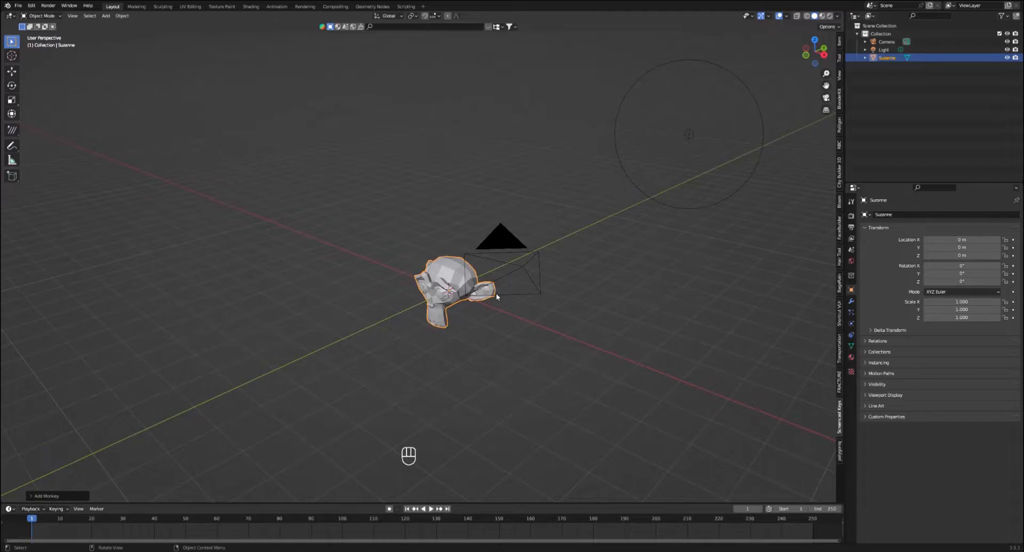
pyautogui.press('KP_1')
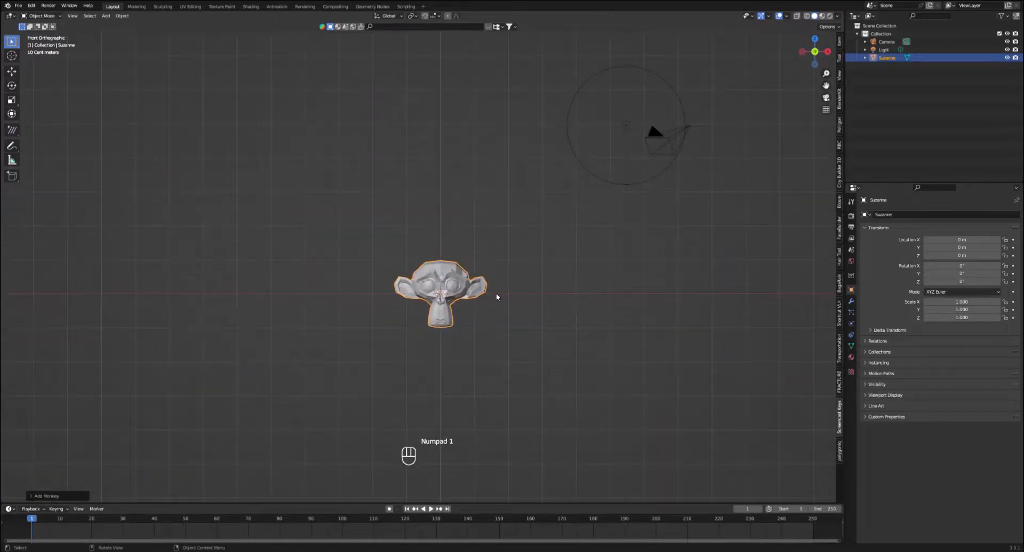
pyautogui.scroll(5, 497, 295)
pyautogui.keyDown('shift'); pyautogui.moveTo(497, 294); pyautogui.dragTo(530, 246, button='middle'); pyautogui.keyUp('shift')
pyautogui.scroll(3, 425, 204)
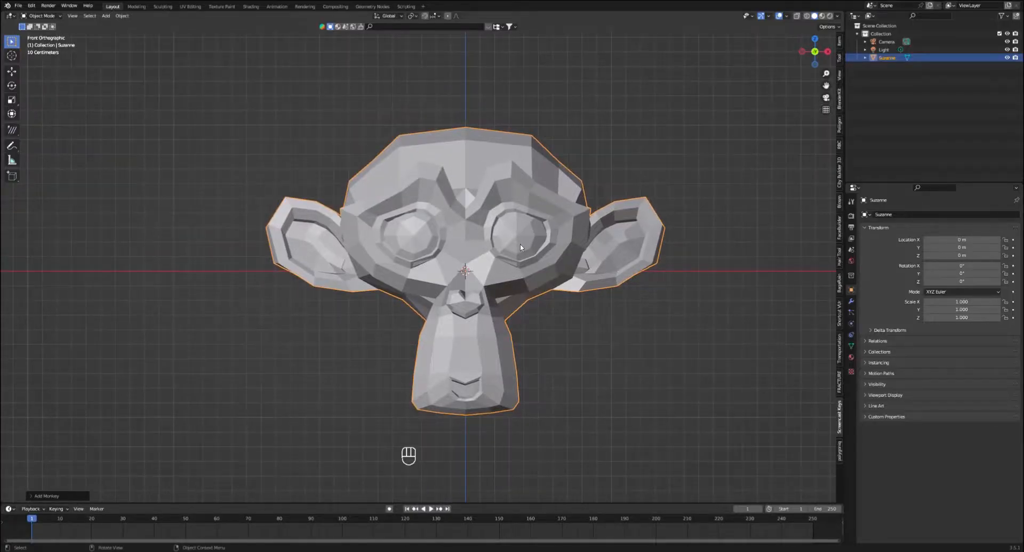
pyautogui.press('KP_3')
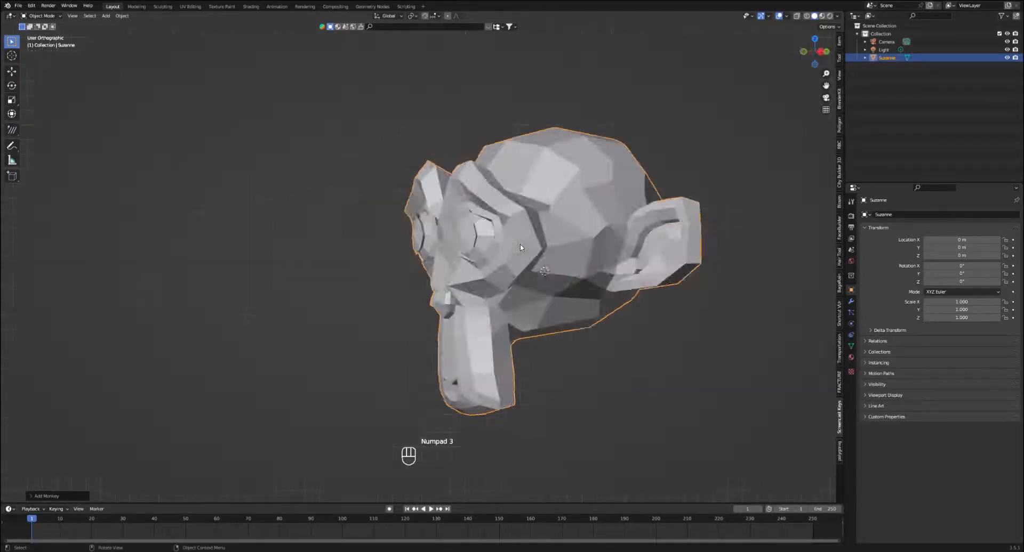
pyautogui.keyDown('shift'); pyautogui.moveTo(520, 247); pyautogui.dragTo(394, 241, button='middle'); pyautogui.keyUp('shift')
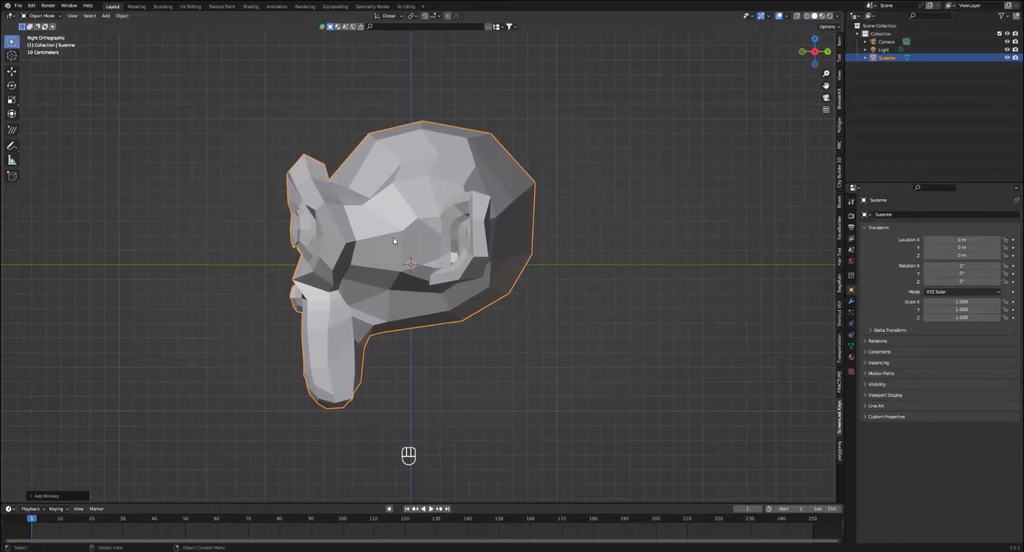
pyautogui.press('KP_7')
pyautogui.keyDown('shift'); pyautogui.moveTo(373, 216); pyautogui.dragTo(553, 135, button='middle'); pyautogui.keyUp('shift')
# - Cycle the monkey head through front, right and top views again, finishing centred in front view
pyautogui.press('KP_1')
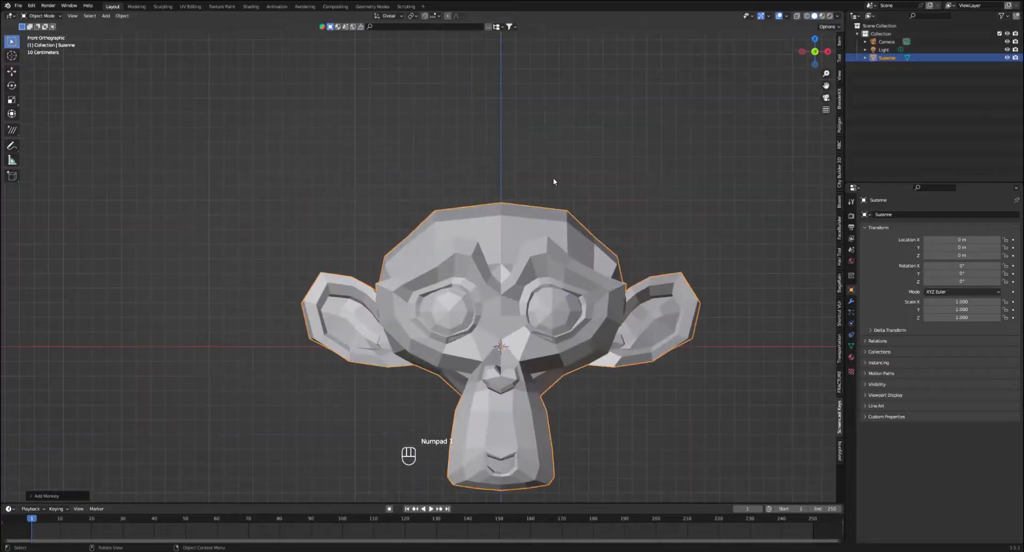
pyautogui.press('KP_3')
pyautogui.press('KP_7')
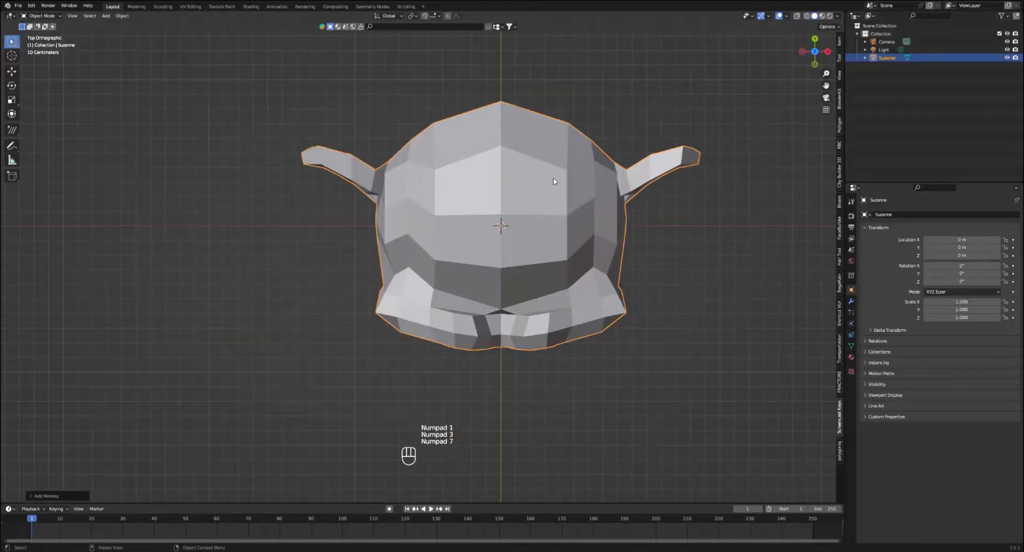
pyautogui.press('KP_1')
pyautogui.keyDown('shift'); pyautogui.moveTo(553, 182); pyautogui.dragTo(423, 107, button='middle'); pyautogui.keyUp('shift')
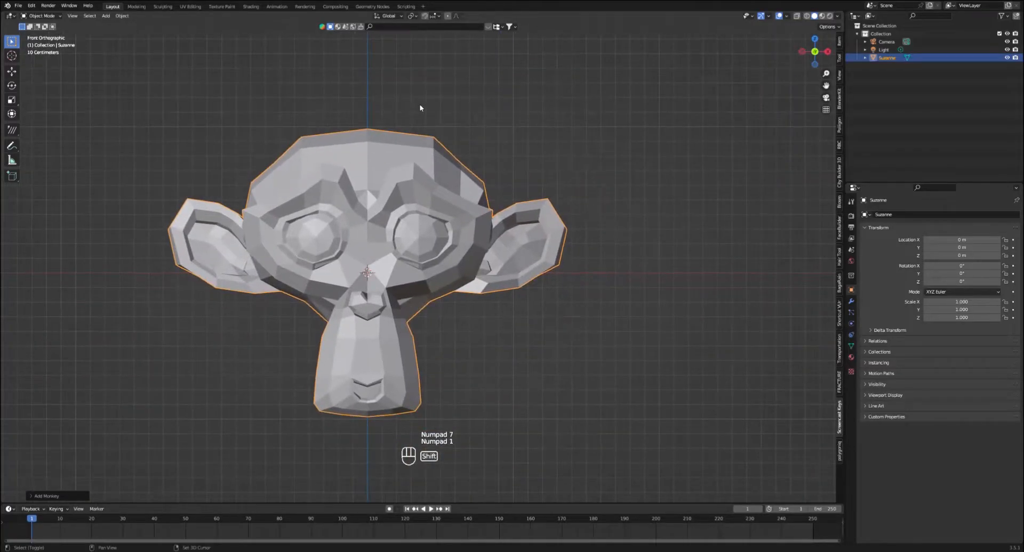
pyautogui.keyDown('shift'); pyautogui.moveTo(479, 153); pyautogui.dragTo(530, 128, button='middle'); pyautogui.keyUp('shift')
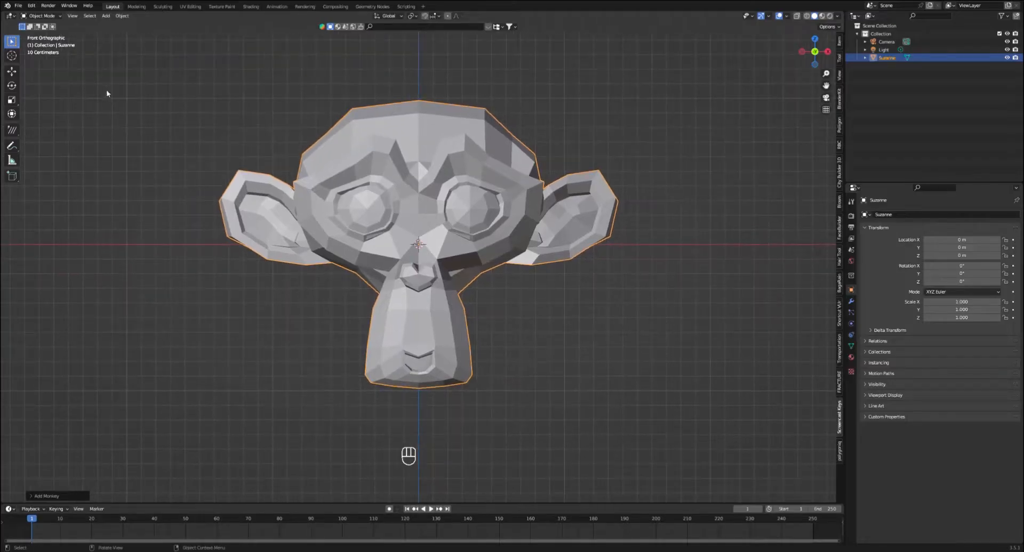
# - Toggle the Emulate Numpad option on and back off in the Input preferences, and close the preferences
pyautogui.click(32, 6)
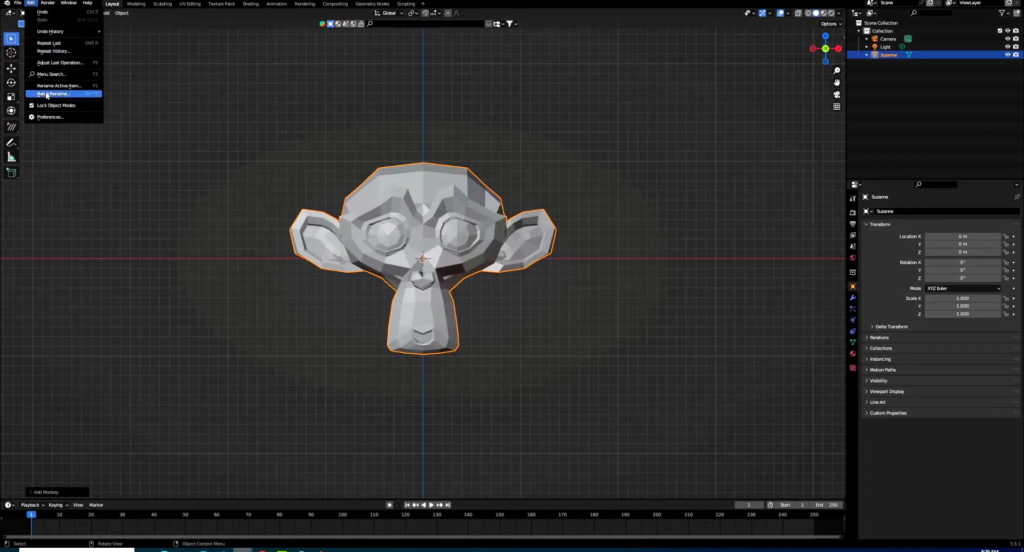
pyautogui.click(50, 117)
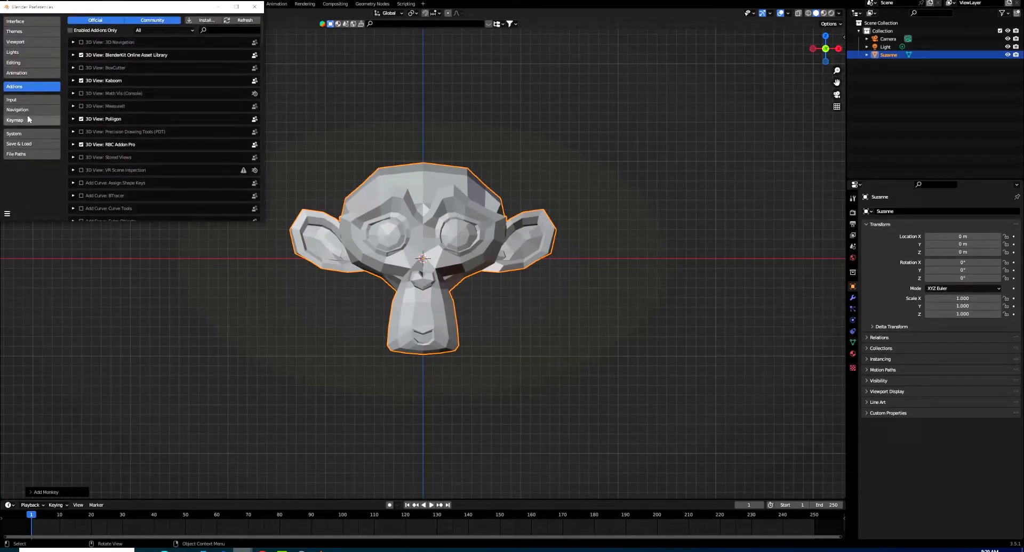
pyautogui.click(24, 100)
pyautogui.click(155, 31)
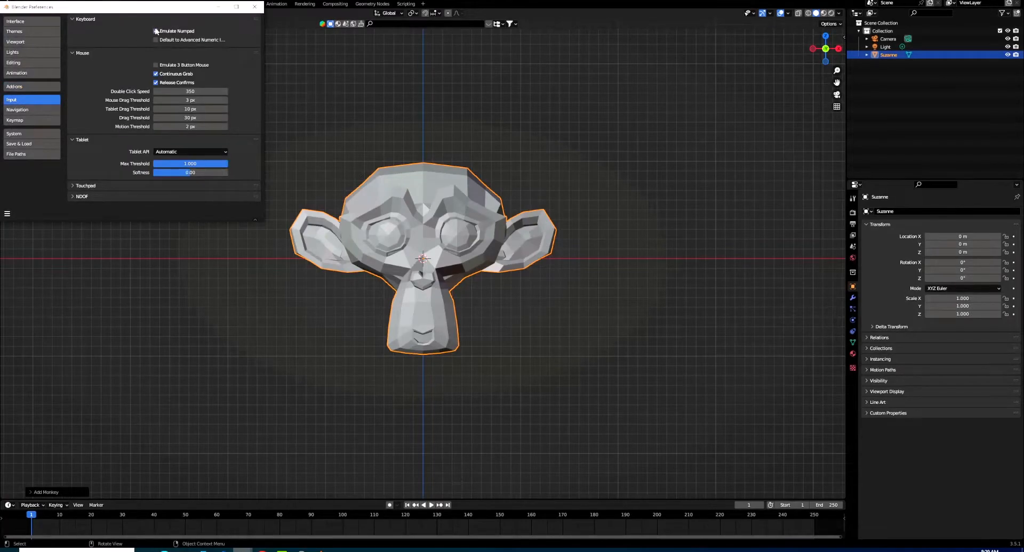
pyautogui.click(156, 31)
pyautogui.click(255, 8)
# - Compare the monkey head's front orthographic view with its opposite back view
pyautogui.scroll(2, 457, 269)
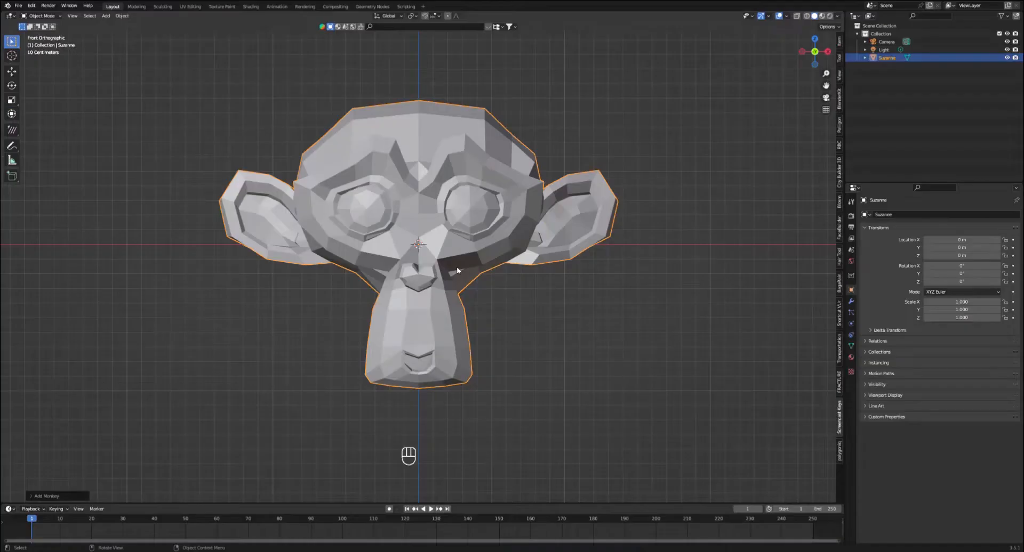
pyautogui.moveTo(457, 268); pyautogui.dragTo(441, 282, button='middle')
pyautogui.scroll(-3, 426, 285)
pyautogui.press('KP_1')
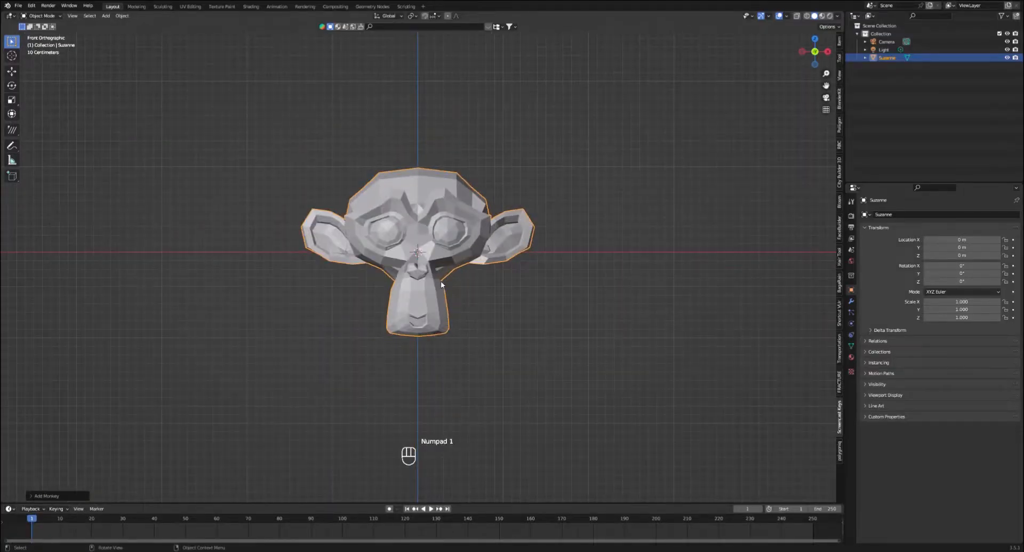
pyautogui.press('ctrl+KP_1')
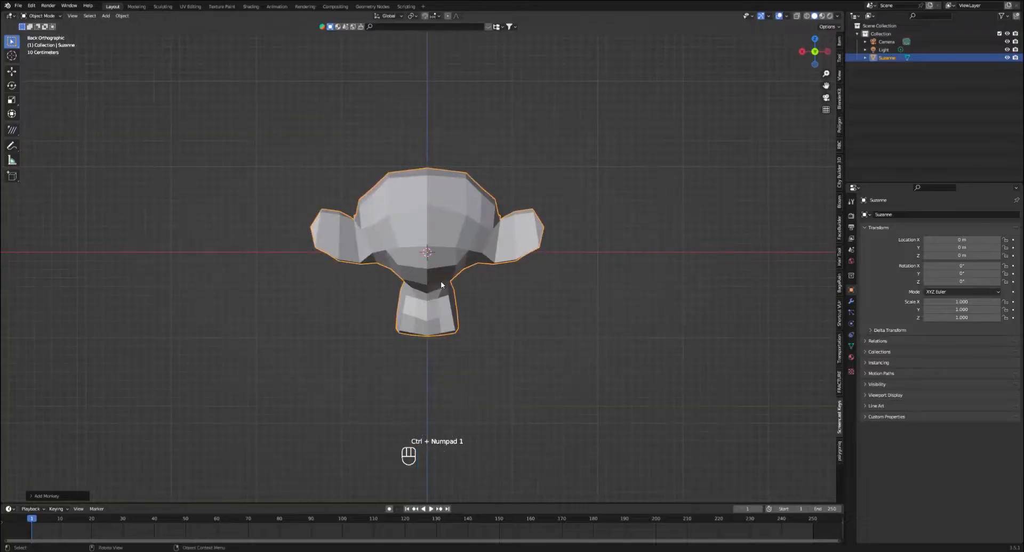
pyautogui.scroll(2, 443, 282)
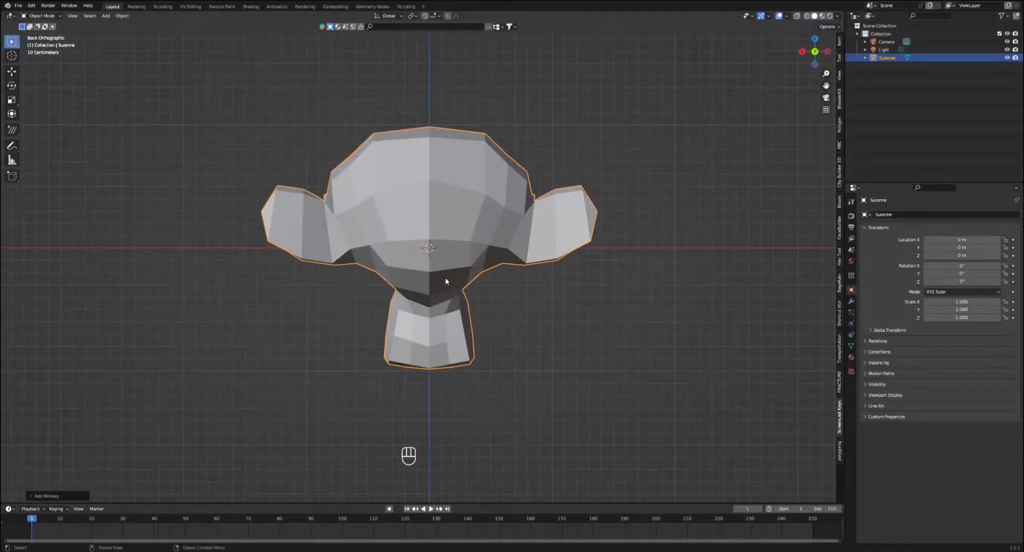
# - Inspect the monkey head in right, left, top and bottom orthographic views, and return to front view
pyautogui.press('KP_3')
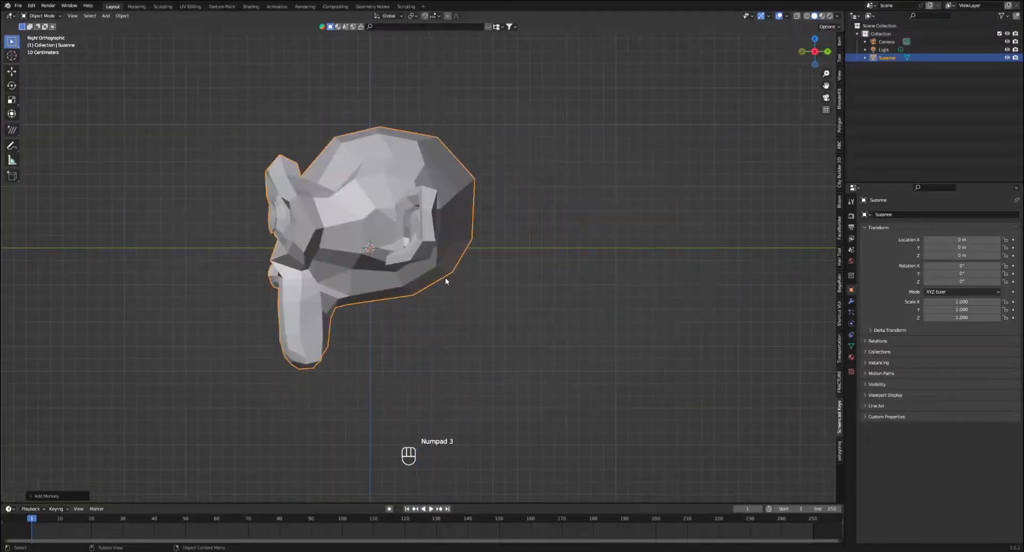
pyautogui.press('ctrl')
pyautogui.press('ctrl+KP_3')
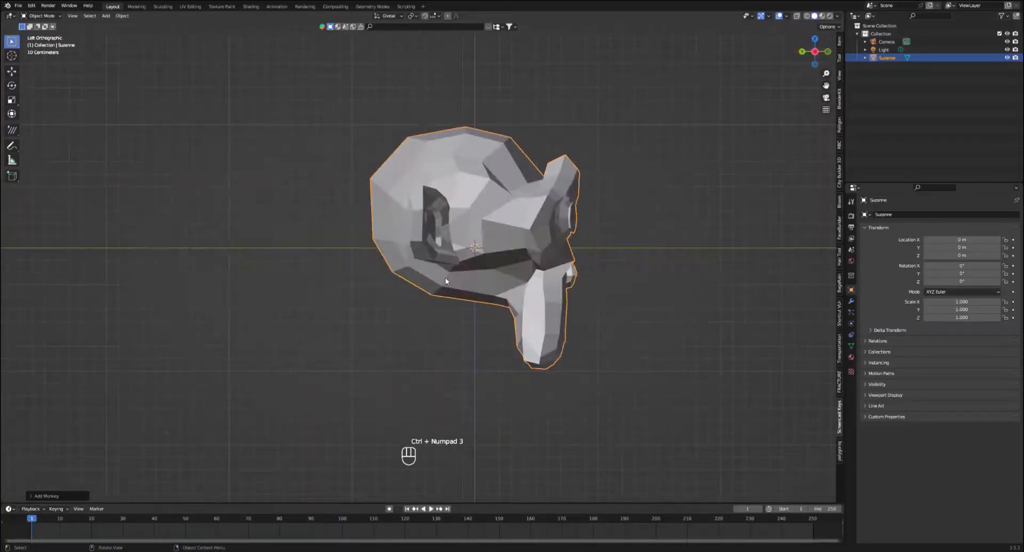
pyautogui.press('KP_7')
pyautogui.press('ctrl')
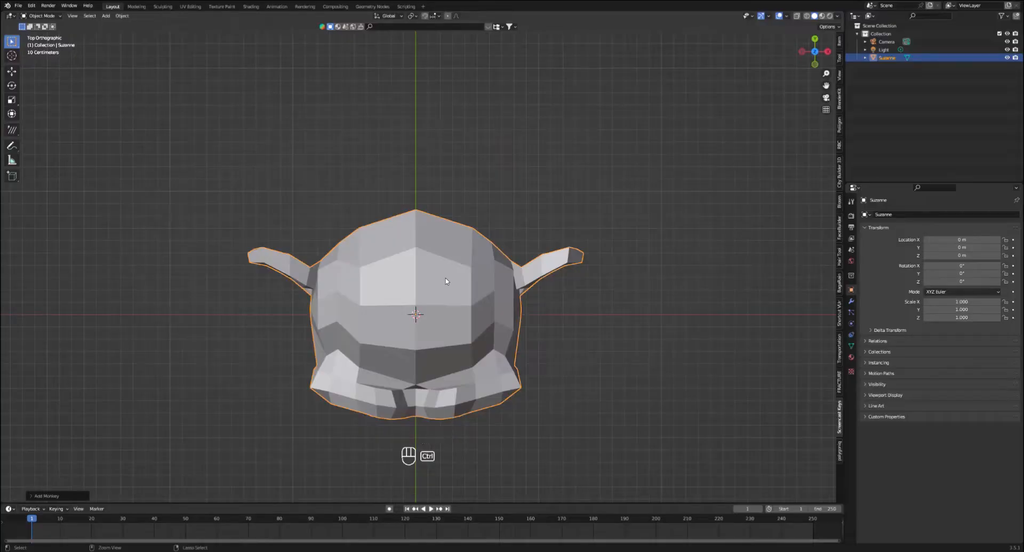
pyautogui.press('ctrl+KP_7')
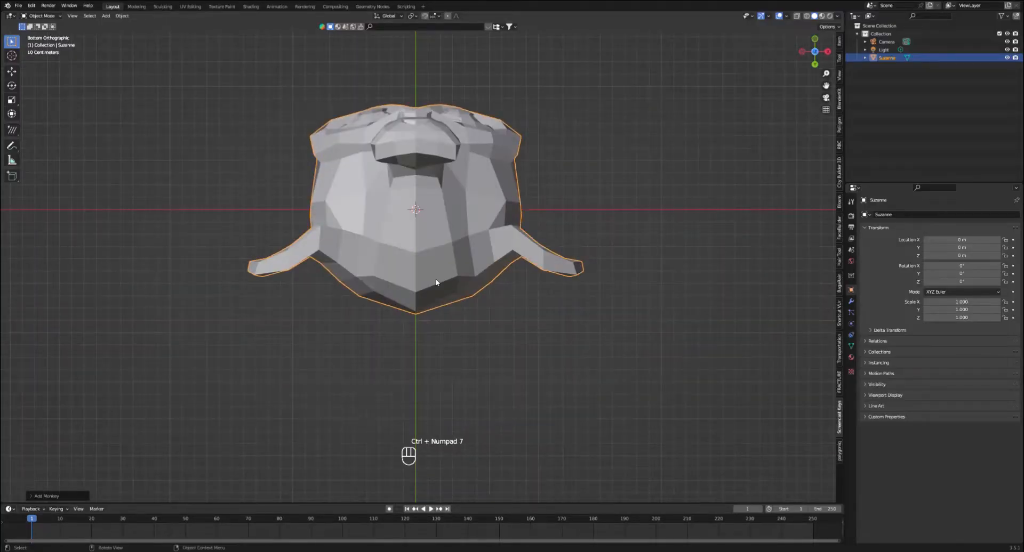
pyautogui.press('KP_1')
# - Delete the monkey head and add a Cube mesh at the world origin
pyautogui.moveTo(436, 283); pyautogui.dragTo(312, 301, button='middle')
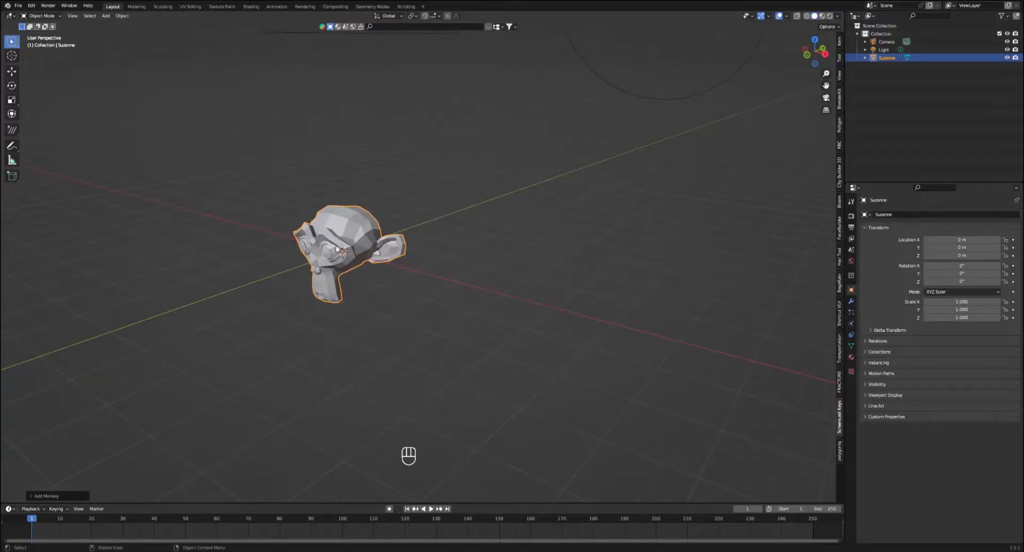
pyautogui.press('Delete')
pyautogui.moveTo(427, 256); pyautogui.dragTo(357, 255, button='middle')
pyautogui.hotkey('shift', 'a')
pyautogui.moveTo(358, 252)
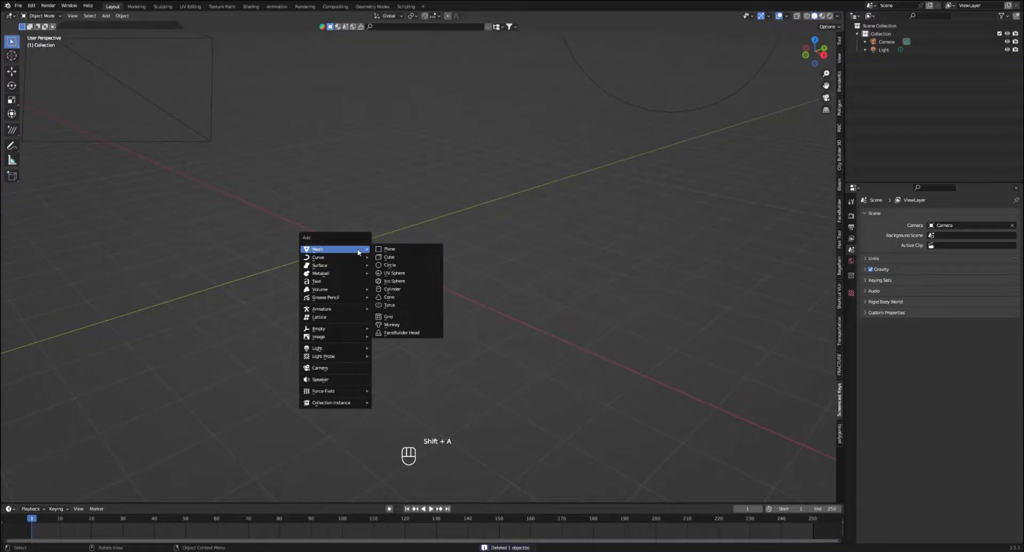
pyautogui.click(395, 257)
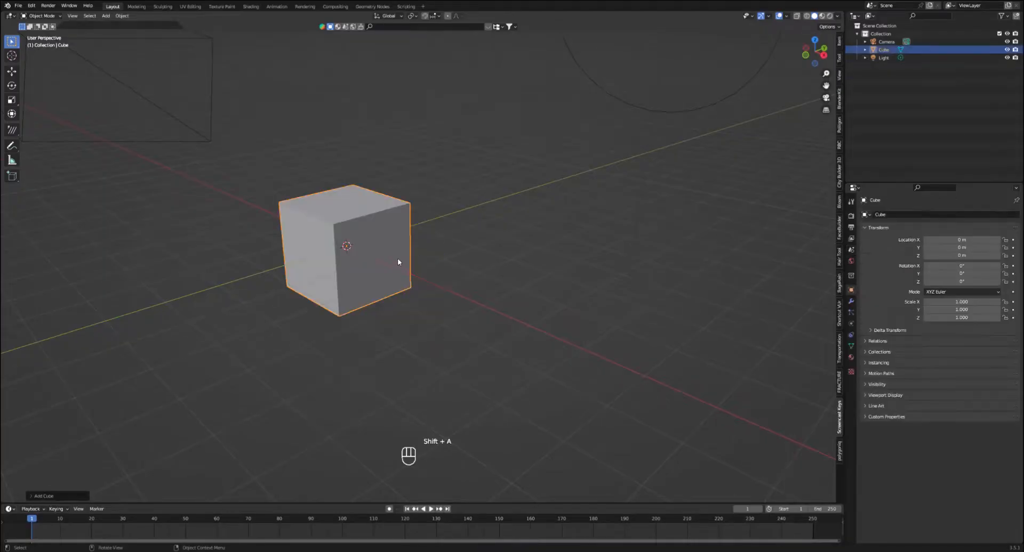
# - Add a Plane mesh at the world origin, intersecting the cube
pyautogui.moveTo(398, 259); pyautogui.dragTo(468, 238, button='middle')
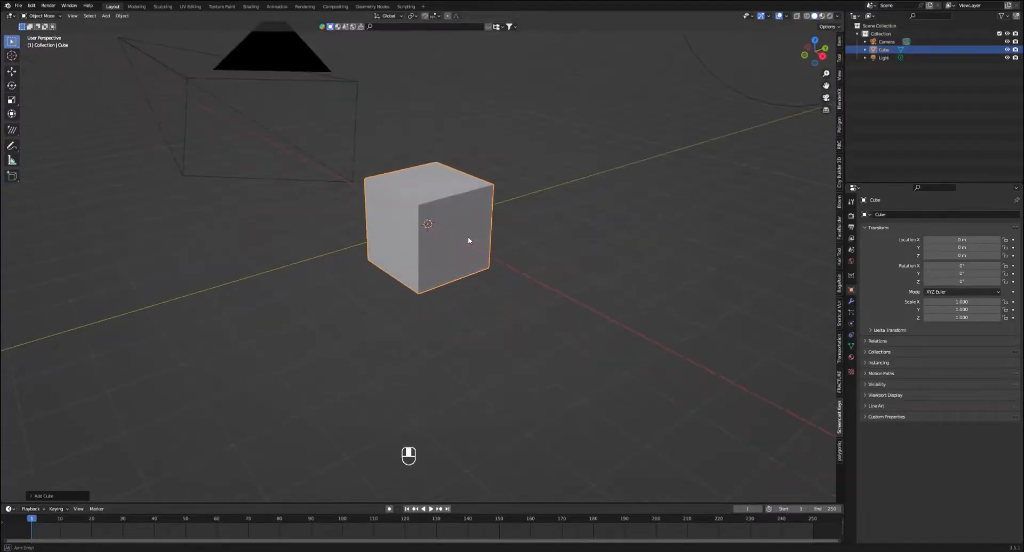
pyautogui.scroll(-1, 468, 238)
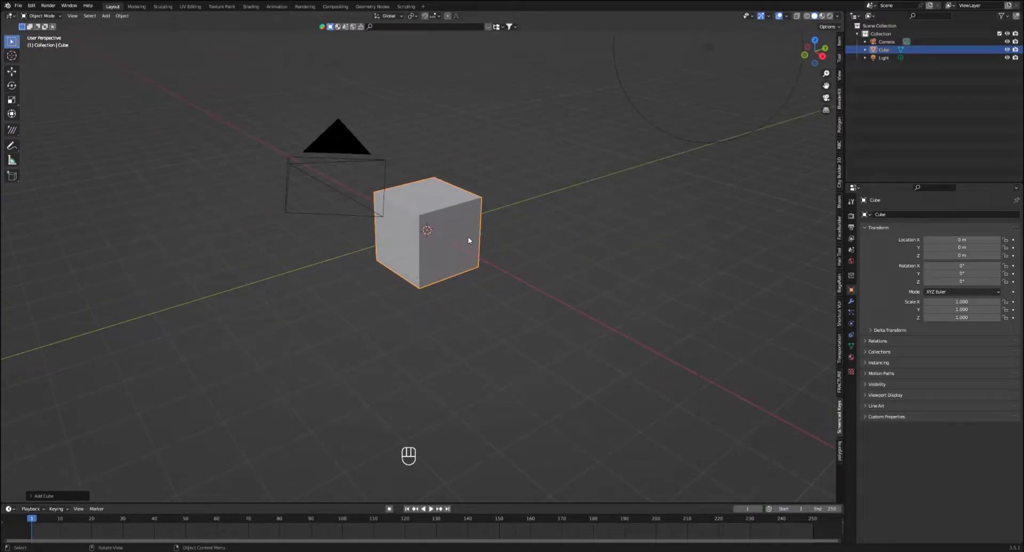
pyautogui.hotkey('shift', 'a')
pyautogui.moveTo(469, 238)
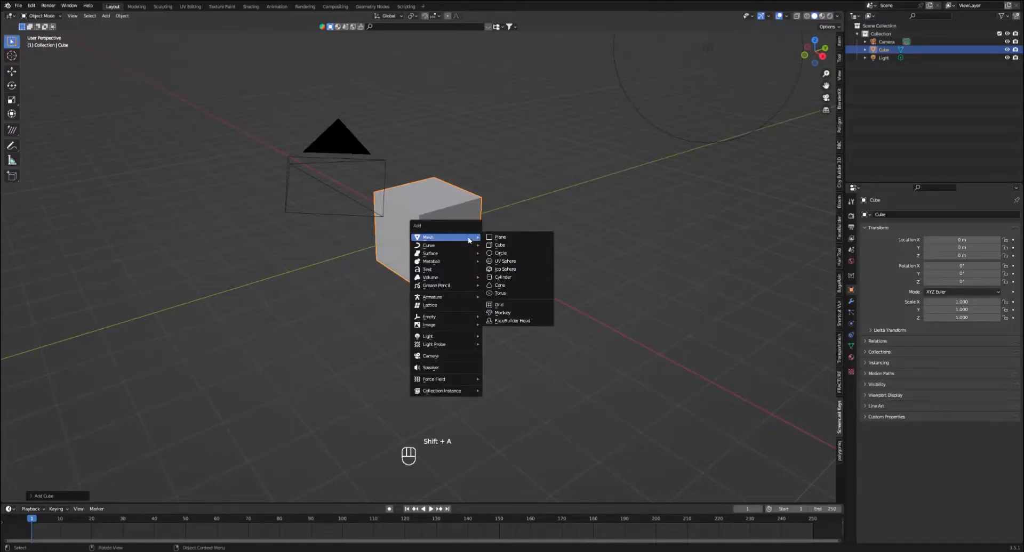
pyautogui.click(514, 239)
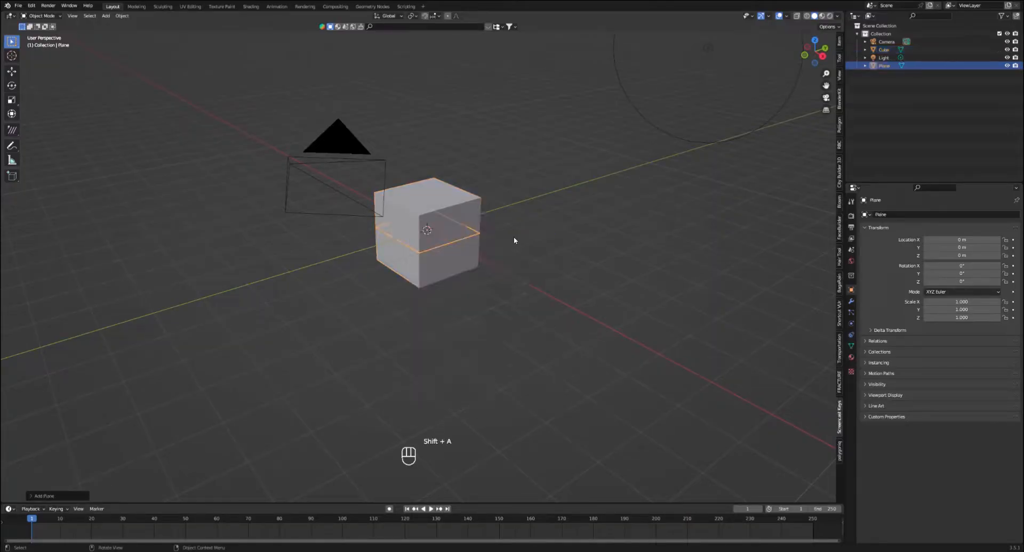
pyautogui.press('s')
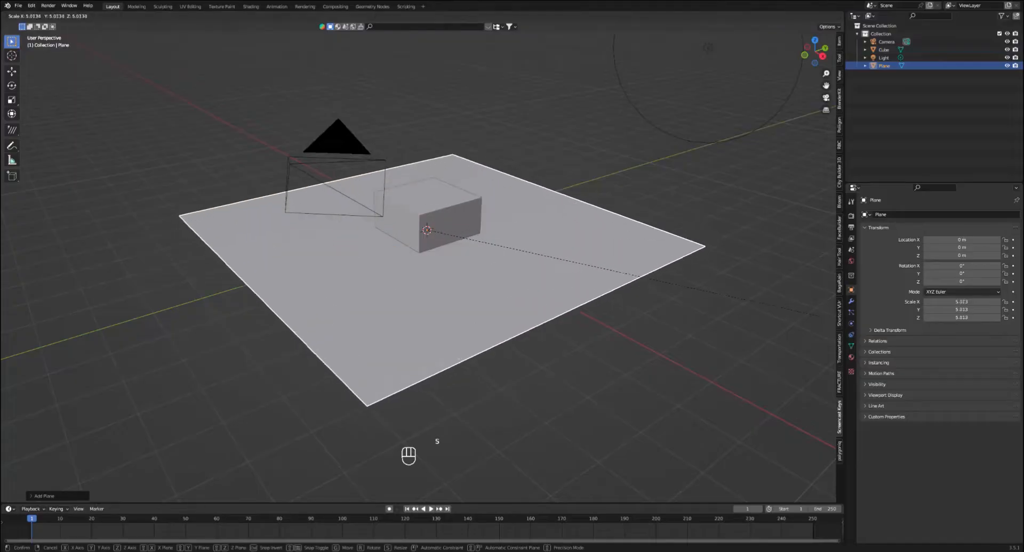
pyautogui.press('Escape')
pyautogui.press('Escape')
# - Add a Circle mesh at the world origin
pyautogui.hotkey('shift', 'a')
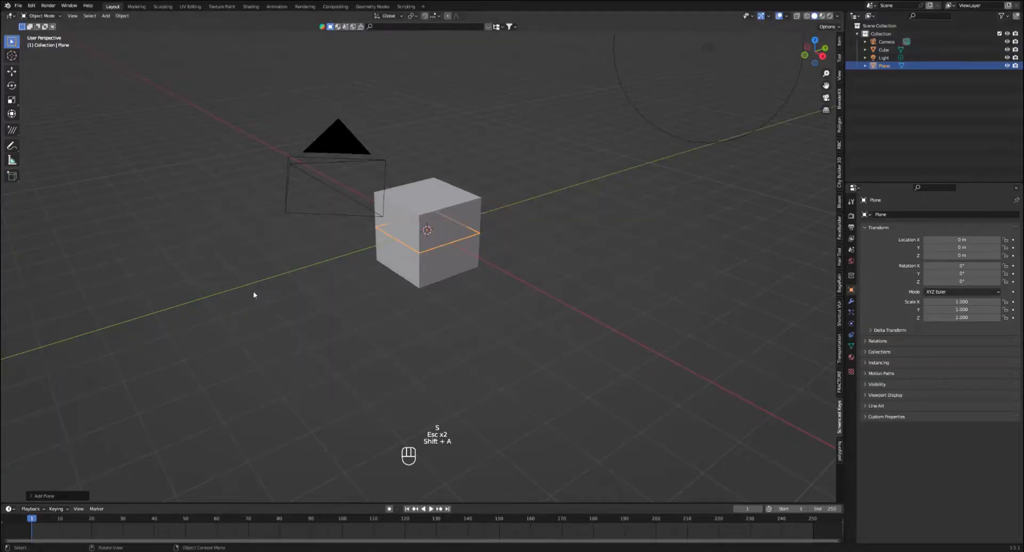
pyautogui.hotkey('shift', 'a')
pyautogui.moveTo(320, 278)
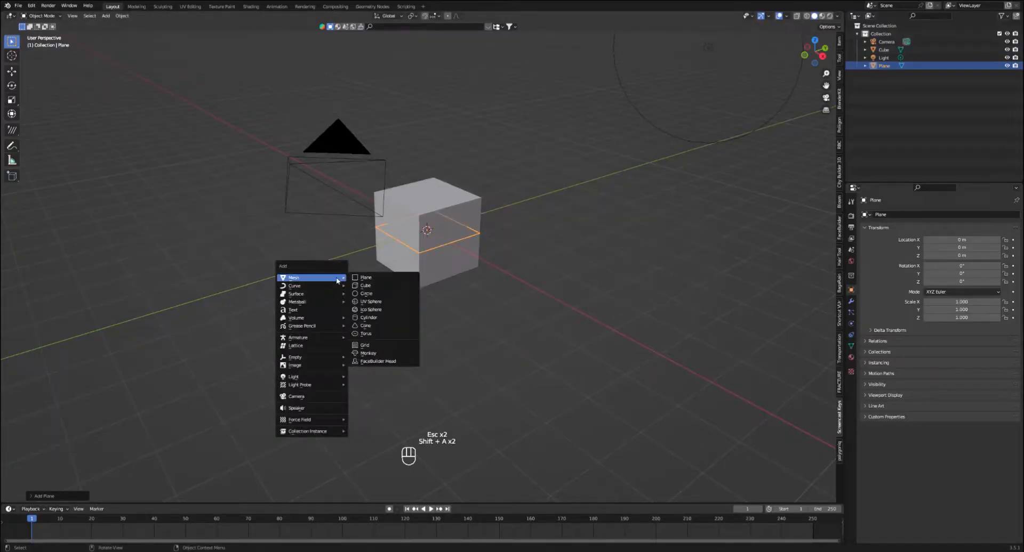
pyautogui.click(402, 293)
# - Move the cube along the positive Y axis, well clear of the plane and circle
pyautogui.click(452, 253)
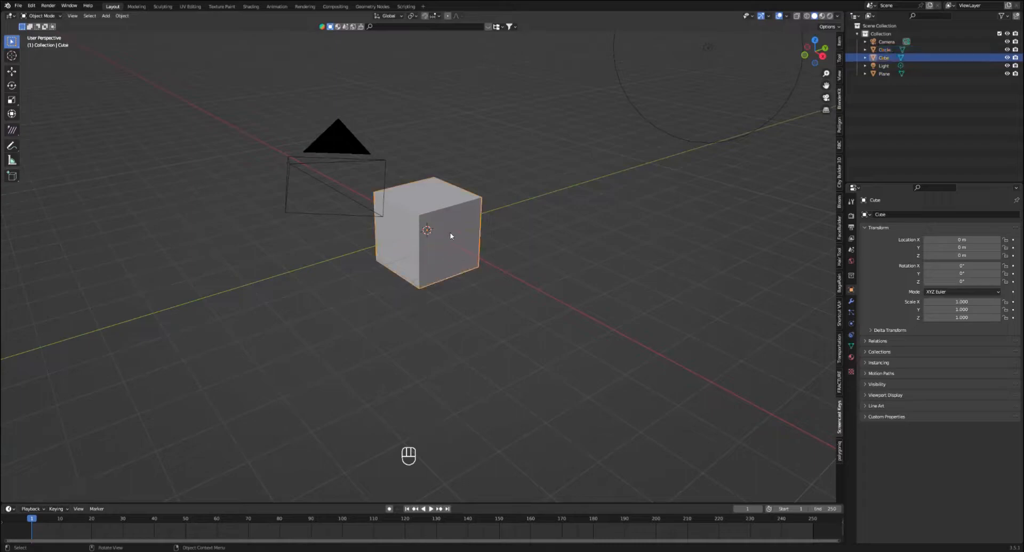
pyautogui.press('g')
pyautogui.press('y')
pyautogui.click(461, 241)
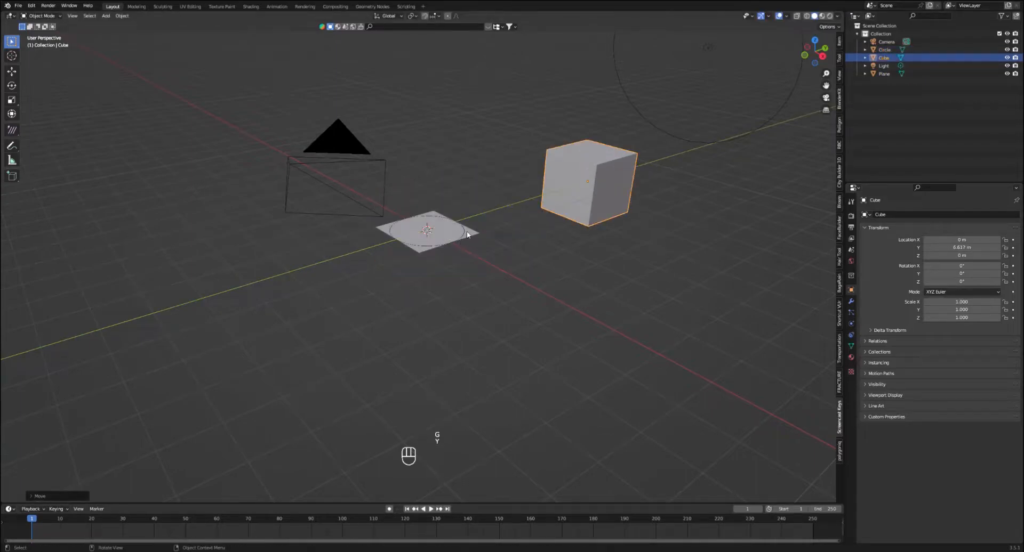
# - Move the plane along the negative Y axis, away from the circle at the origin
pyautogui.click(459, 239)
pyautogui.press('g')
pyautogui.press('y')
pyautogui.click(308, 306)
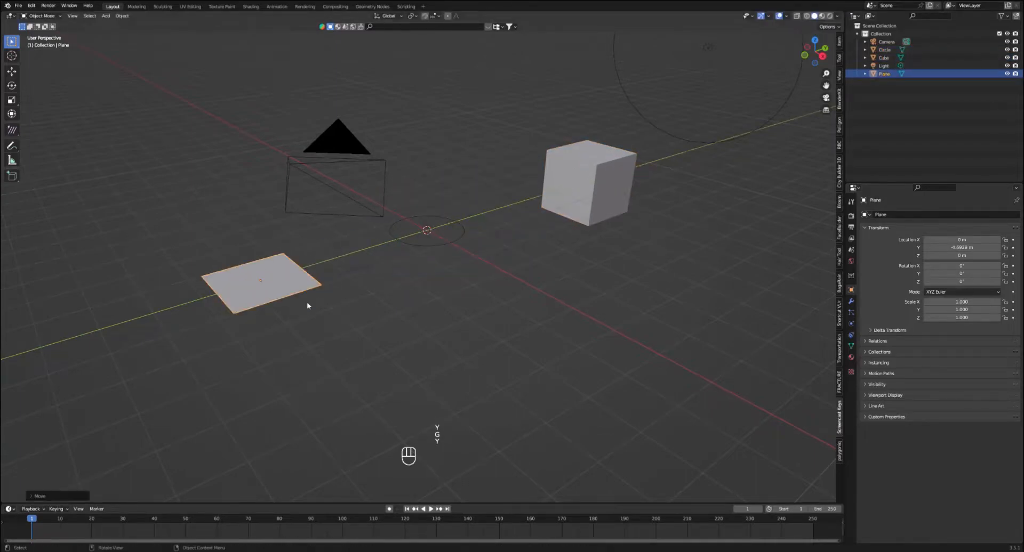
# - Add a Cylinder mesh at the world origin, around the circle
pyautogui.click(434, 251)
pyautogui.hotkey('shift', 'a')
pyautogui.moveTo(433, 247)
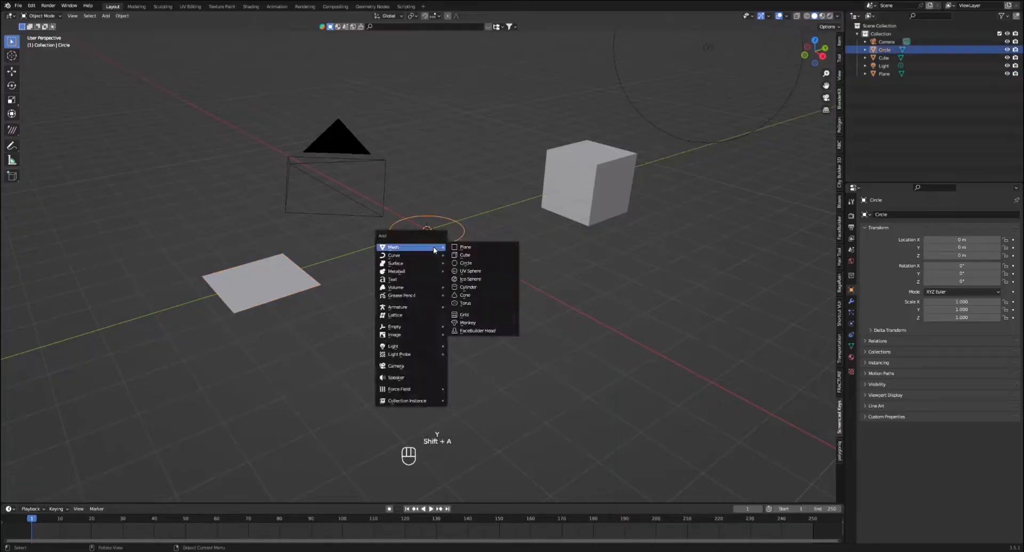
pyautogui.click(484, 287)
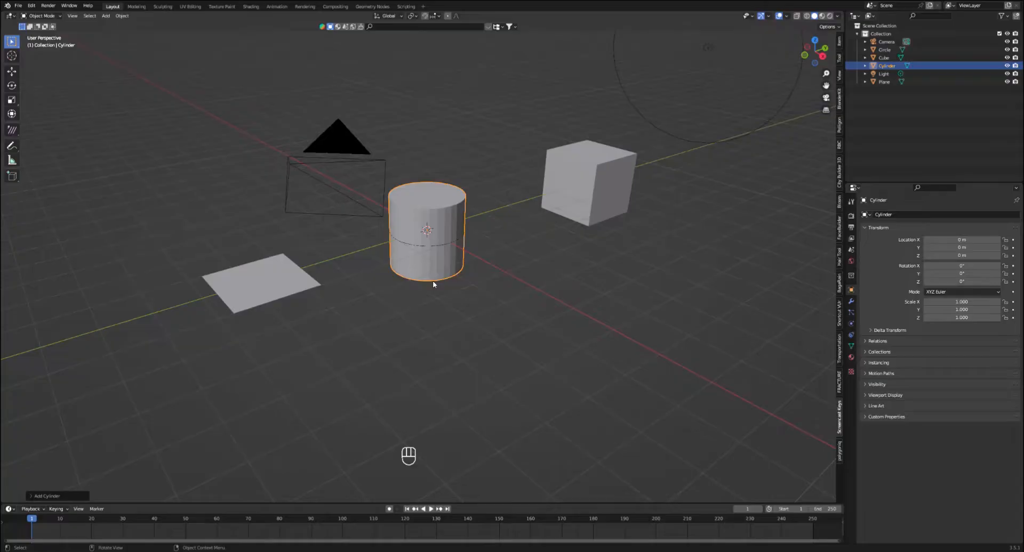
# - Move the cylinder about 3.13 m along the positive Y axis, between the circle and the cube
pyautogui.press('g')
pyautogui.press('y')
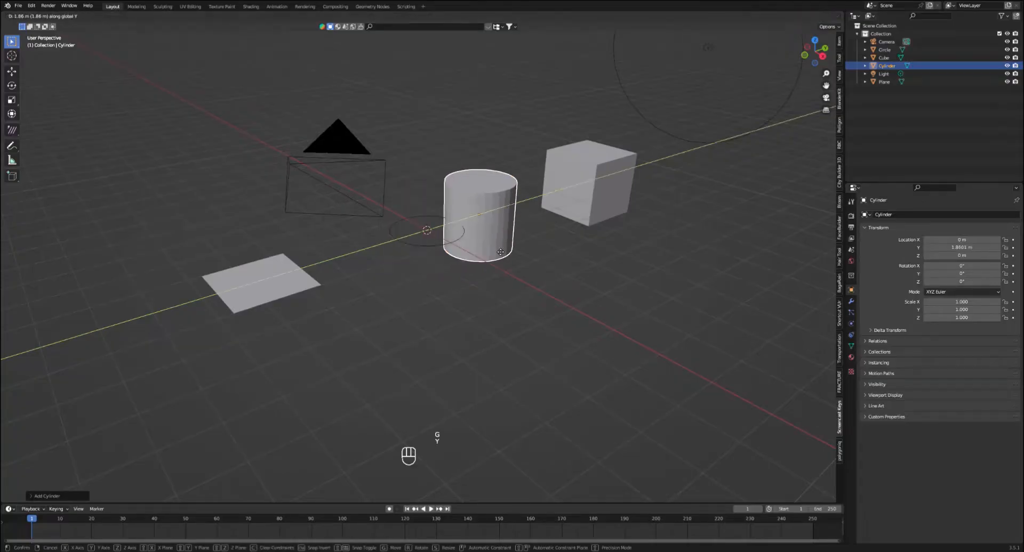
pyautogui.click(527, 234)
# - Delete the plane and circle together, followed by the cylinder and the cube
pyautogui.keyDown('shift'); pyautogui.moveTo(513, 242); pyautogui.dragTo(317, 283, button='middle'); pyautogui.keyUp('shift')
pyautogui.moveTo(88, 254); pyautogui.dragTo(377, 375)
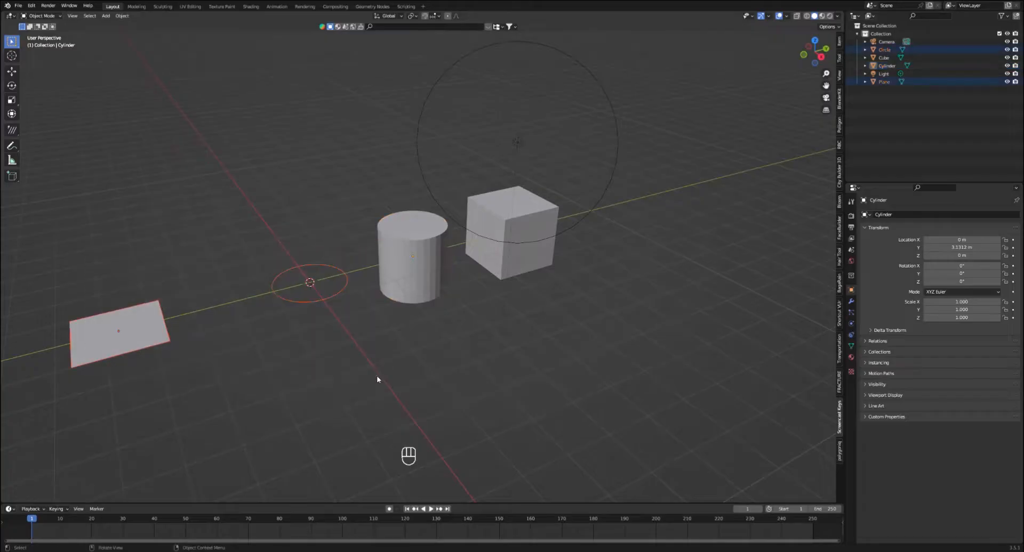
pyautogui.press('Delete')
pyautogui.click(416, 258)
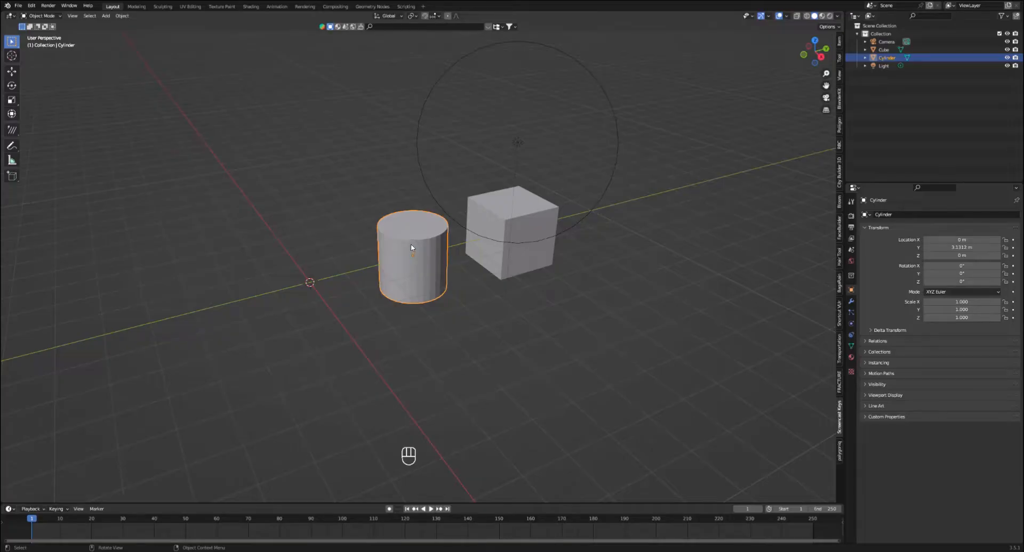
pyautogui.press('Delete')
pyautogui.click(476, 216)
pyautogui.press('Delete')
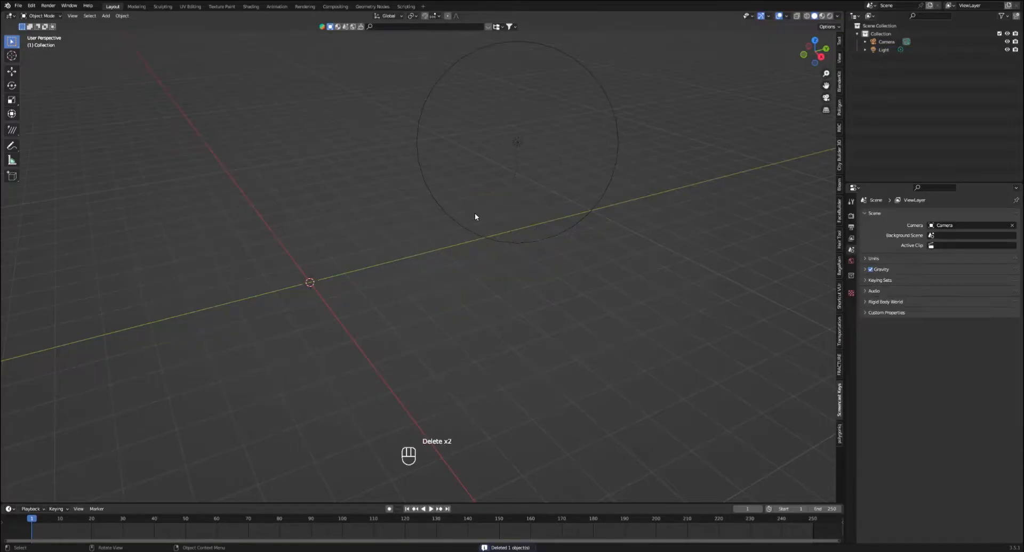
# - Hide the light object and unhide all hidden objects again
pyautogui.click(446, 216)
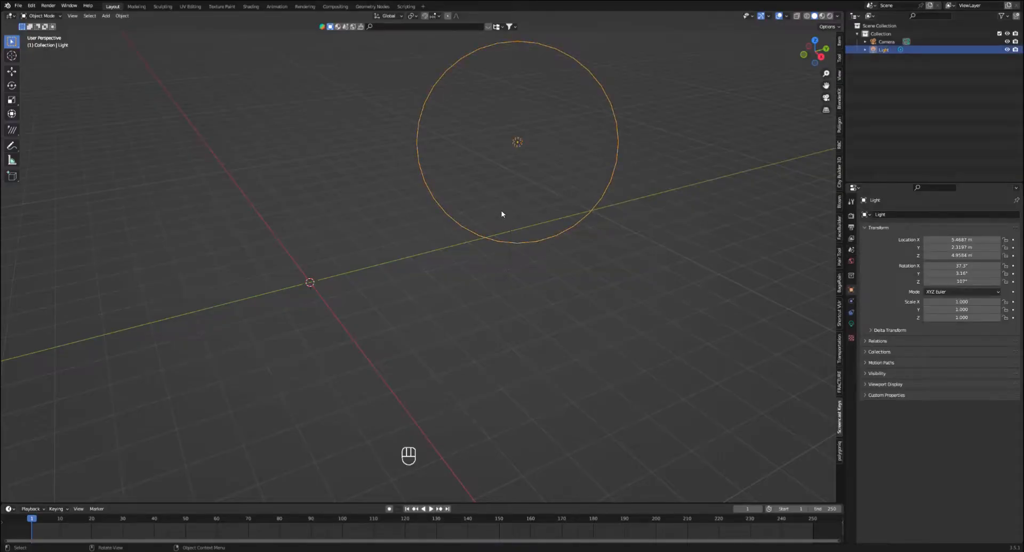
pyautogui.press('h')
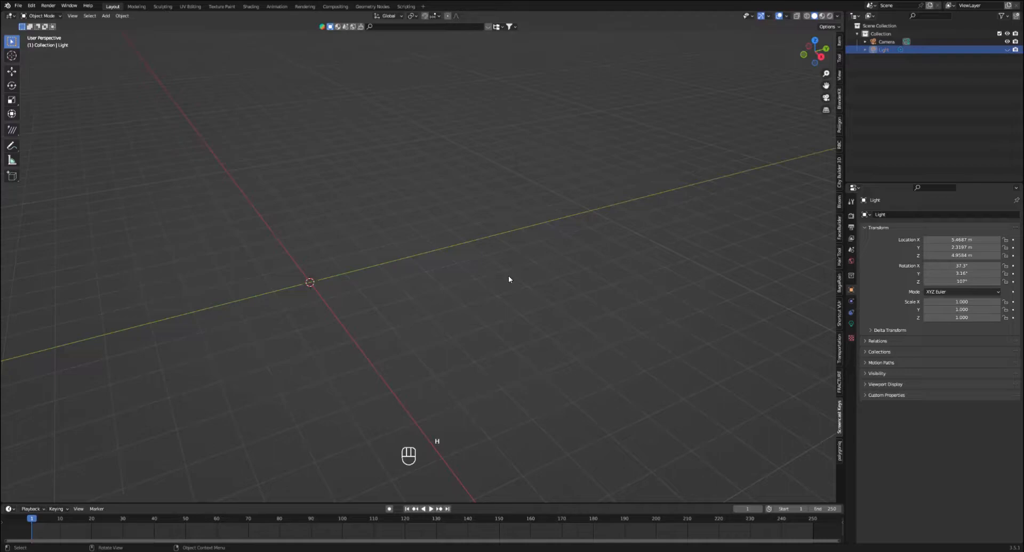
pyautogui.moveTo(508, 278); pyautogui.dragTo(510, 223, button='middle')
pyautogui.press('alt')
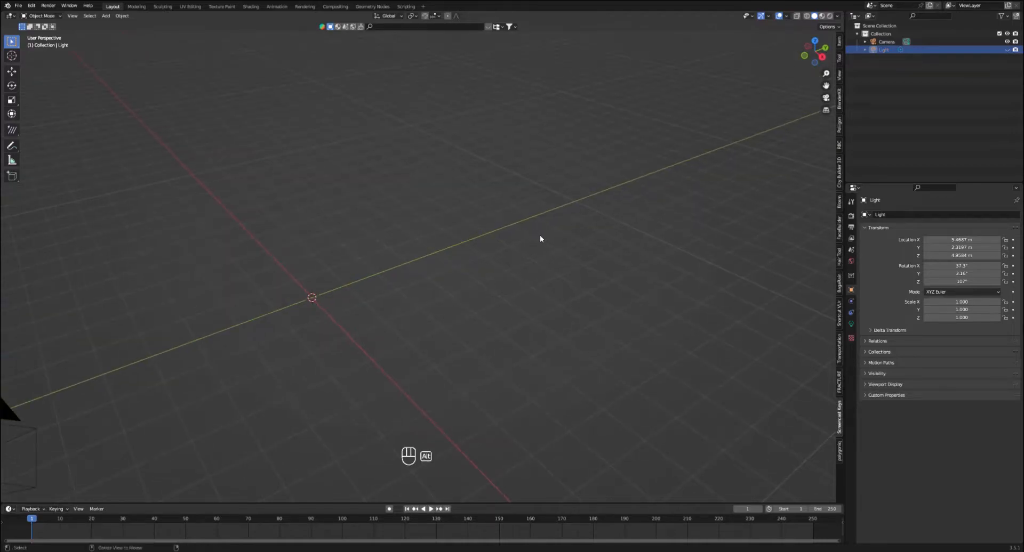
pyautogui.hotkey('alt', 'h')
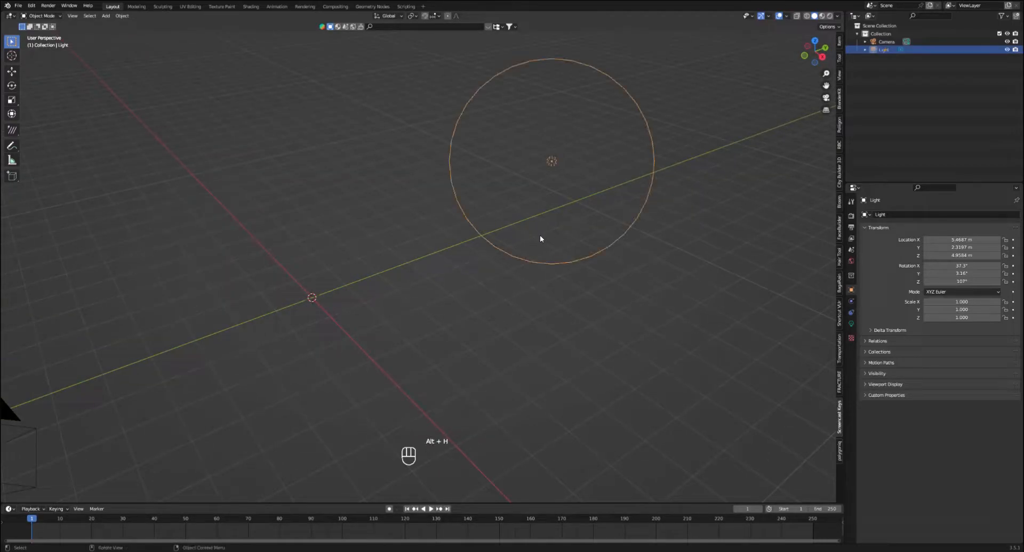
# - Add a Cube mesh at the world origin
pyautogui.scroll(-3, 339, 294)
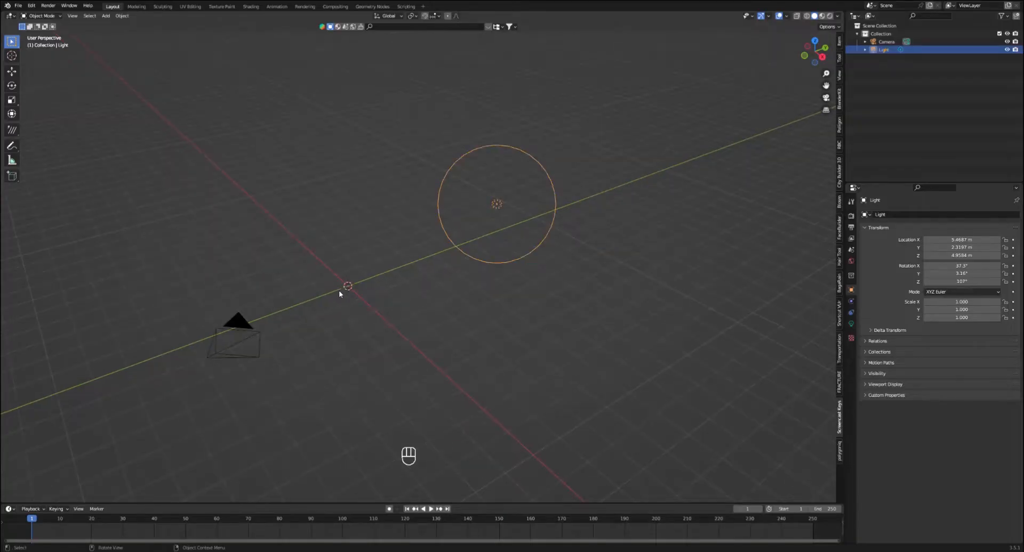
pyautogui.scroll(1, 339, 293)
pyautogui.keyDown('shift'); pyautogui.moveTo(339, 293); pyautogui.dragTo(394, 285, button='middle'); pyautogui.keyUp('shift')
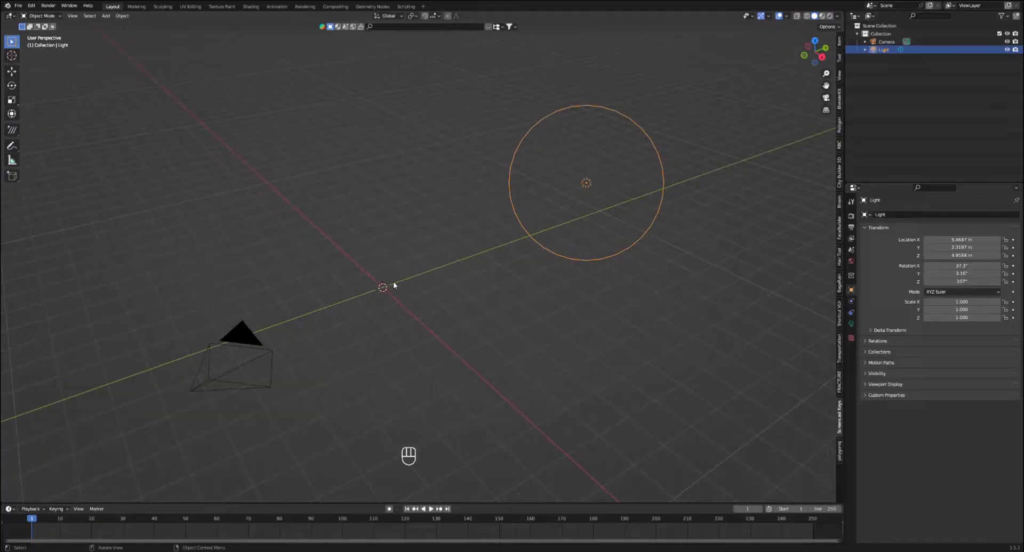
pyautogui.hotkey('shift', 'a')
pyautogui.moveTo(392, 281)
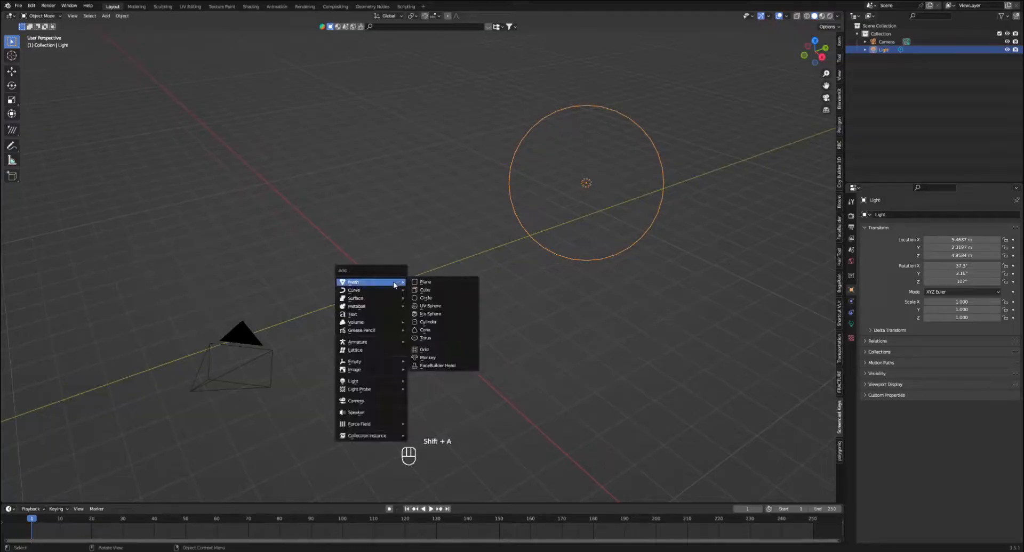
pyautogui.click(447, 290)
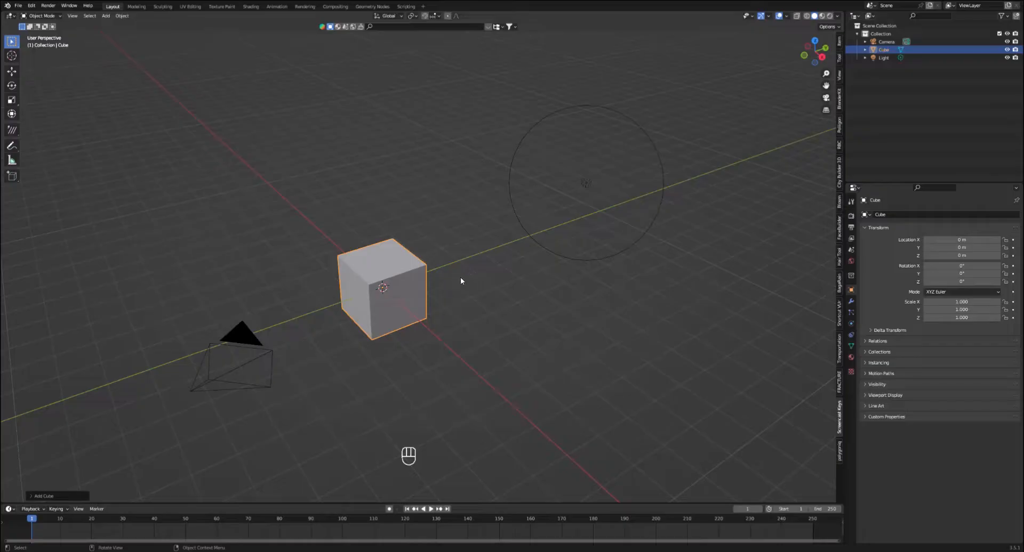
# - Move the cube up exactly 1 m along the Z axis
pyautogui.moveTo(462, 281); pyautogui.dragTo(448, 260, button='middle')
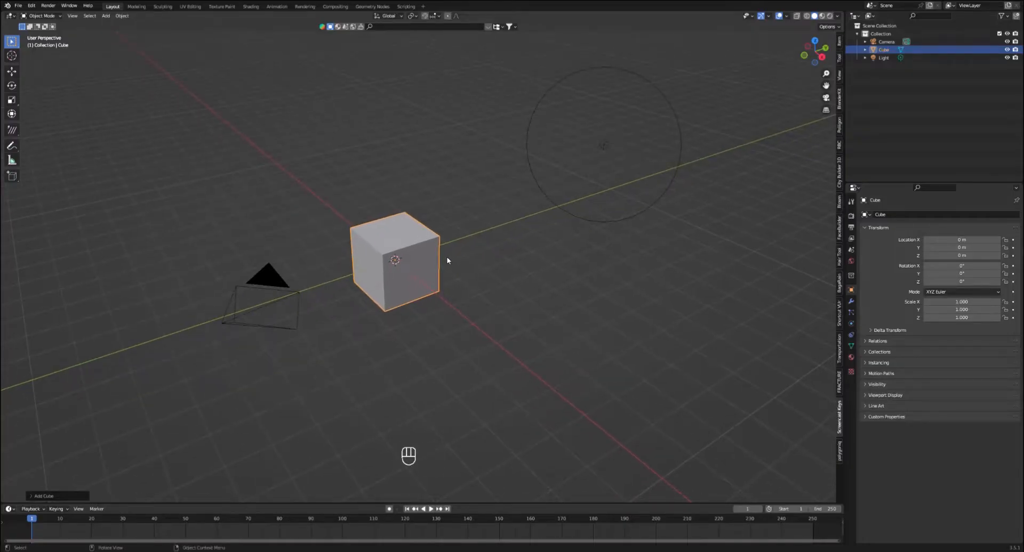
pyautogui.scroll(3, 447, 257)
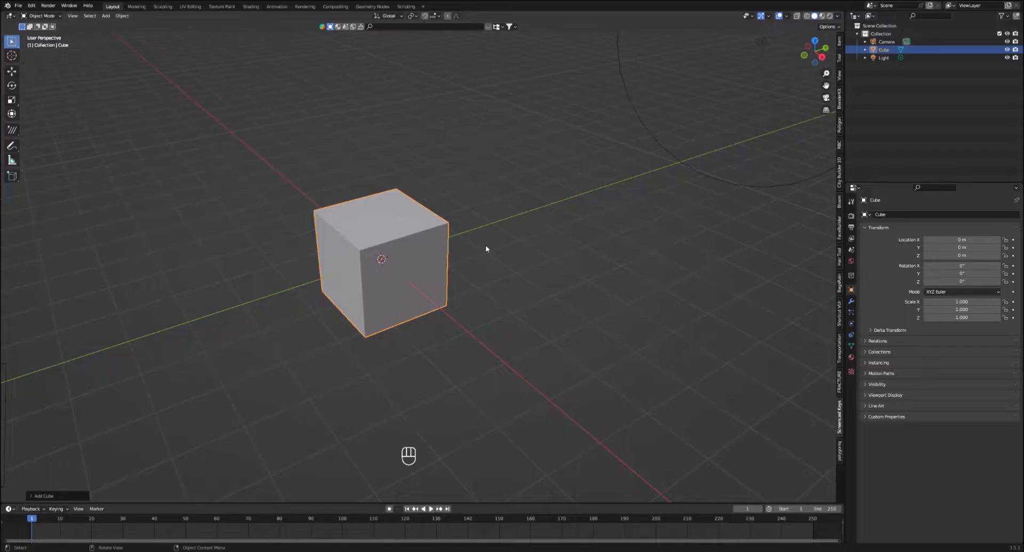
pyautogui.scroll(-3, 465, 256)
pyautogui.moveTo(459, 254); pyautogui.dragTo(524, 279, button='middle')
pyautogui.scroll(3, 456, 254)
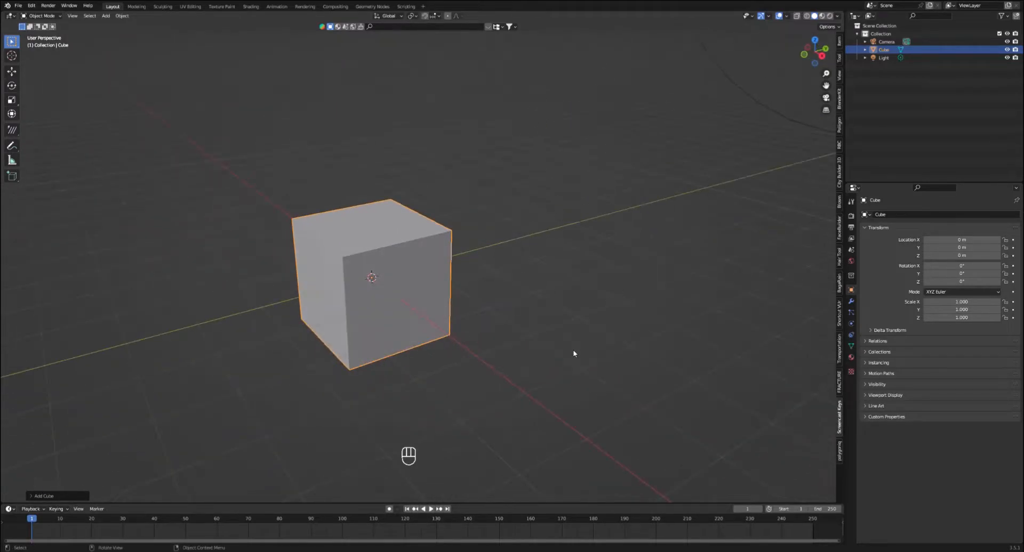
pyautogui.moveTo(379, 293); pyautogui.dragTo(463, 295, button='middle')
pyautogui.press('KP_1')
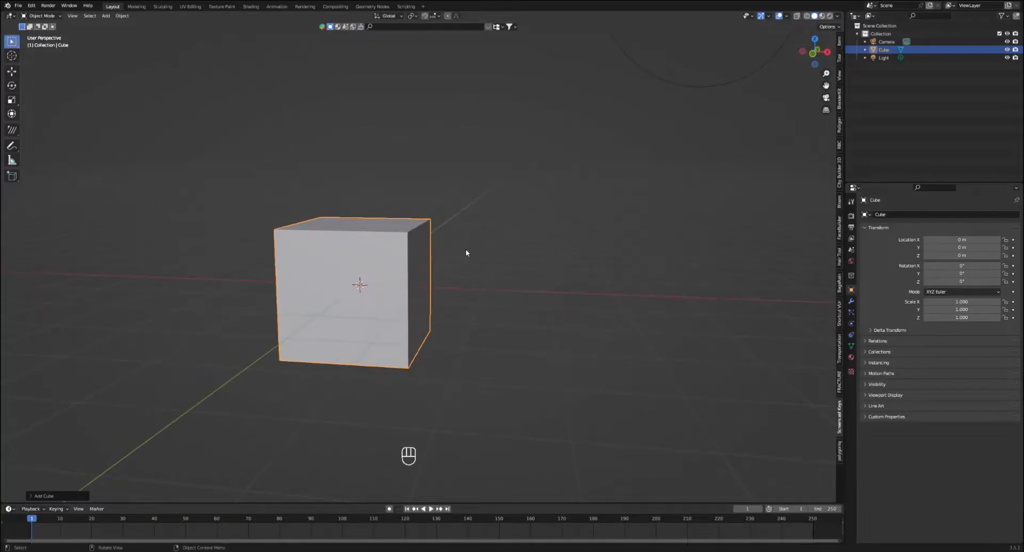
pyautogui.press('g')
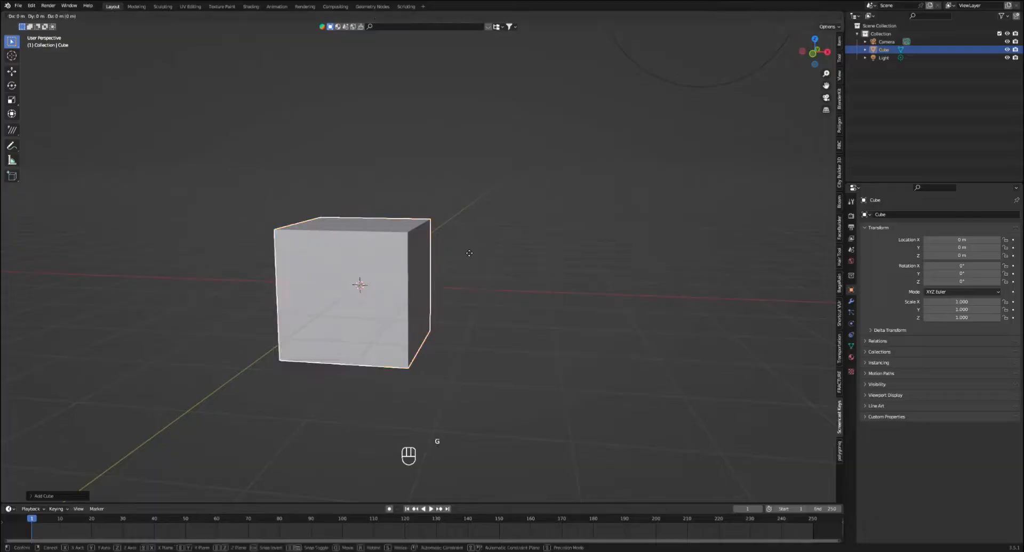
pyautogui.press('z')
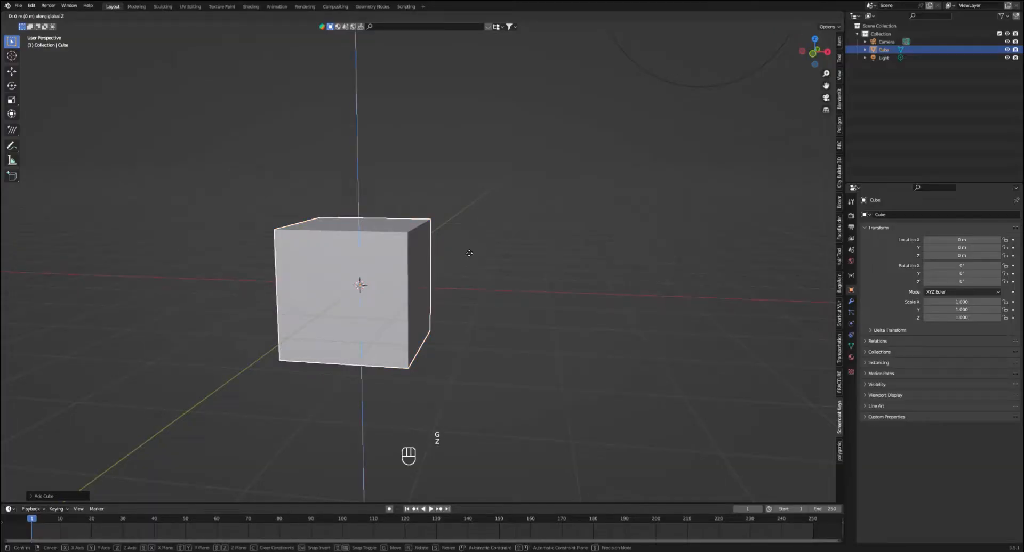
pyautogui.press('KP_1')
pyautogui.press('KP_Enter')
# - Check the cube's base against the ground line in the front orthographic view, and return to a perspective view
pyautogui.press('KP_1')
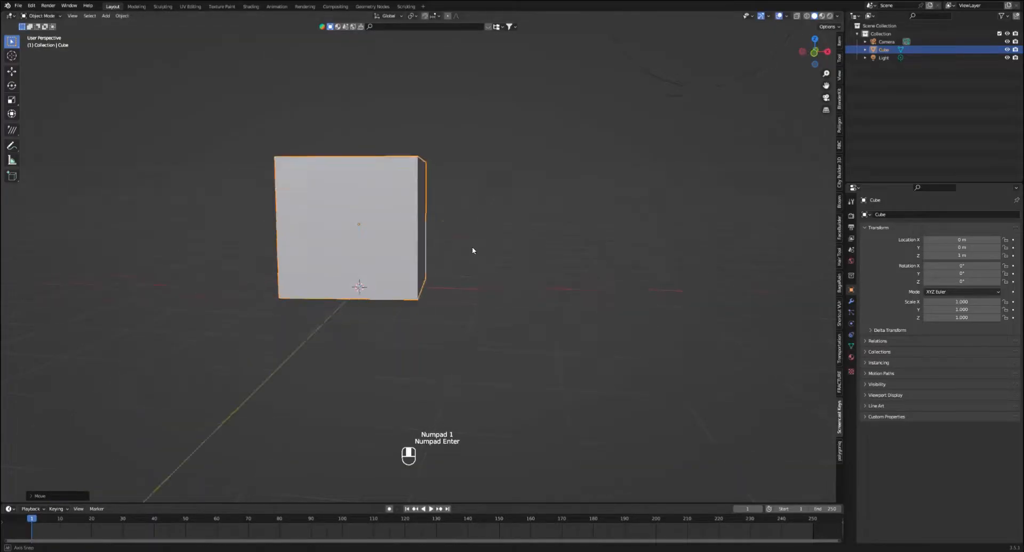
pyautogui.scroll(4, 496, 246)
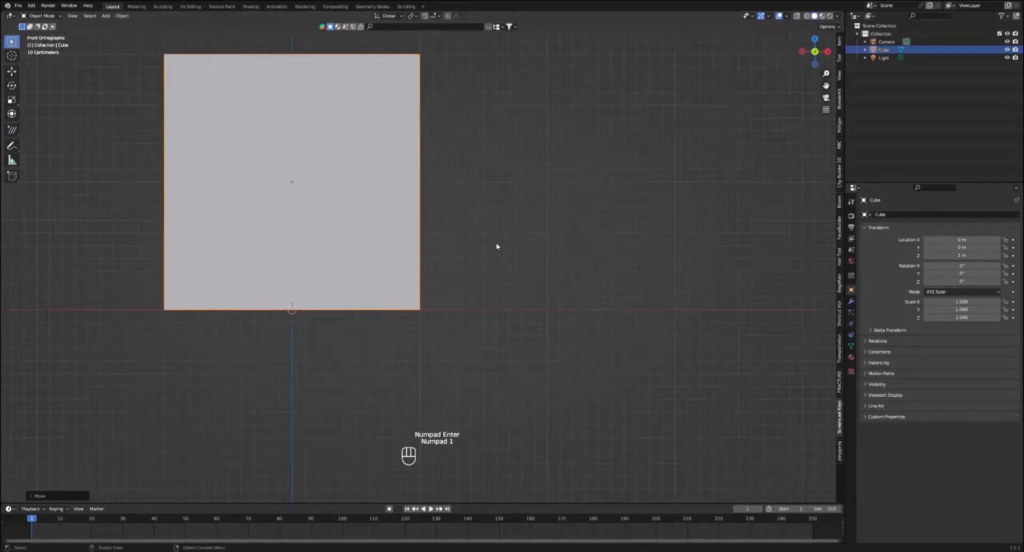
pyautogui.moveTo(496, 246); pyautogui.dragTo(455, 271, button='middle')
pyautogui.scroll(-7, 462, 270)
pyautogui.scroll(2, 461, 270)
pyautogui.keyDown('shift'); pyautogui.moveTo(484, 239); pyautogui.dragTo(310, 260, button='middle'); pyautogui.keyUp('shift')
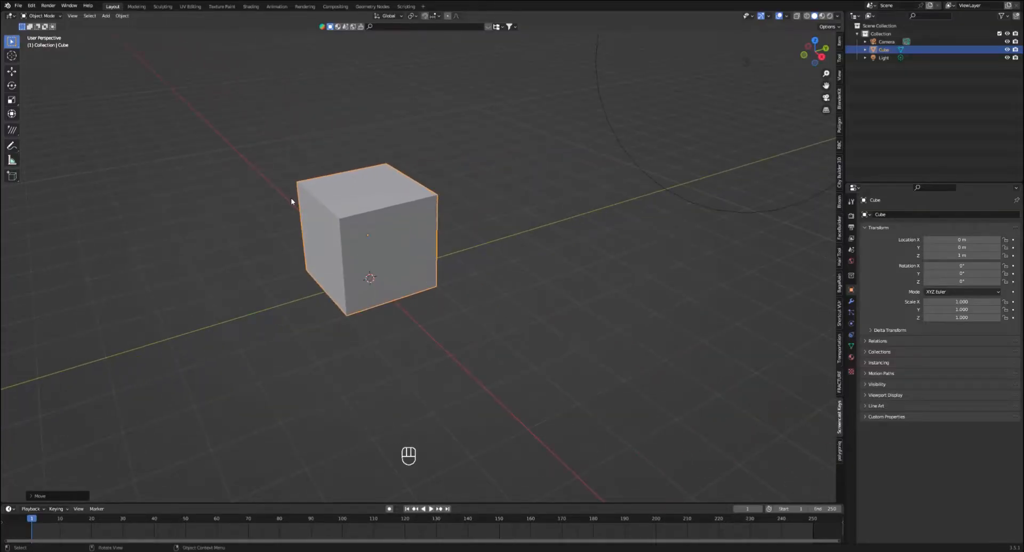
# - In Edit Mode, bevel all the cube's edges with a rounded multi-segment bevel about 0.15 m wide, and return to Object Mode
pyautogui.click(41, 16)
pyautogui.click(53, 35)
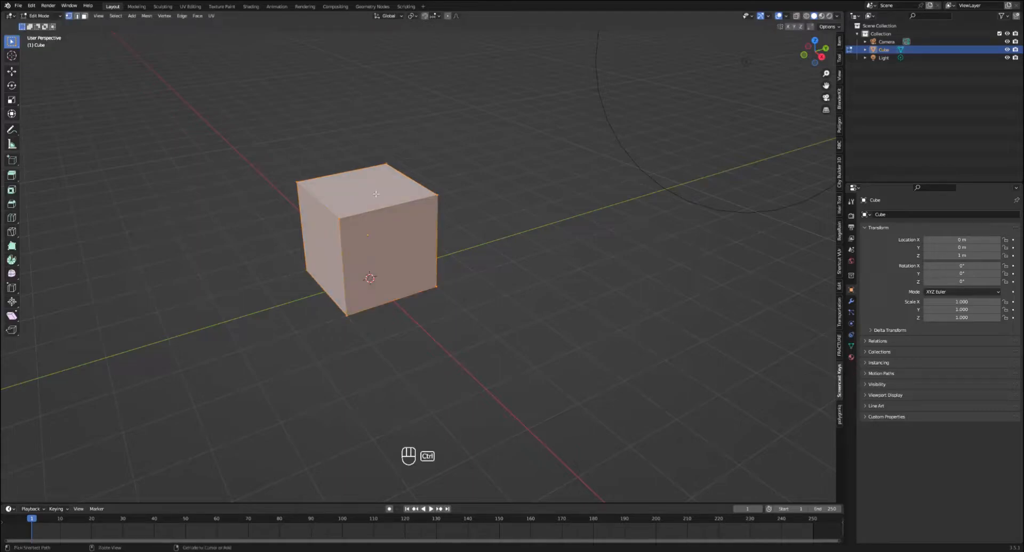
pyautogui.hotkey('ctrl', 'b')
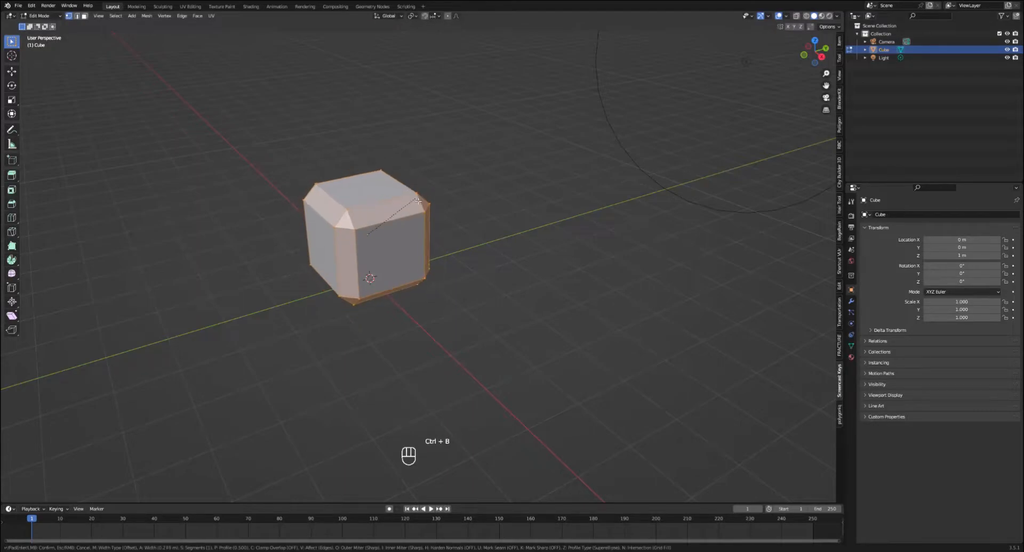
pyautogui.scroll(5, 416, 205)
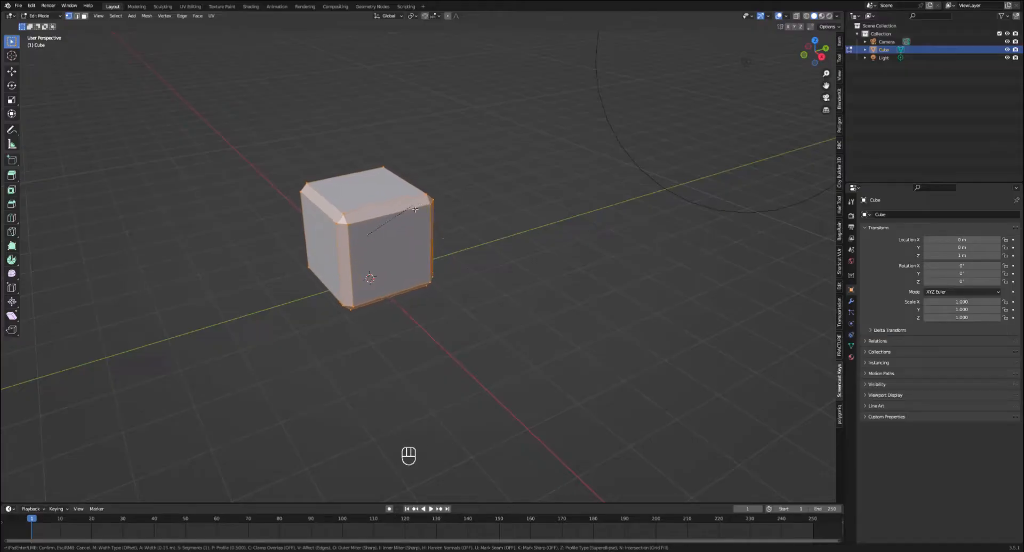
pyautogui.scroll(3, 416, 209)
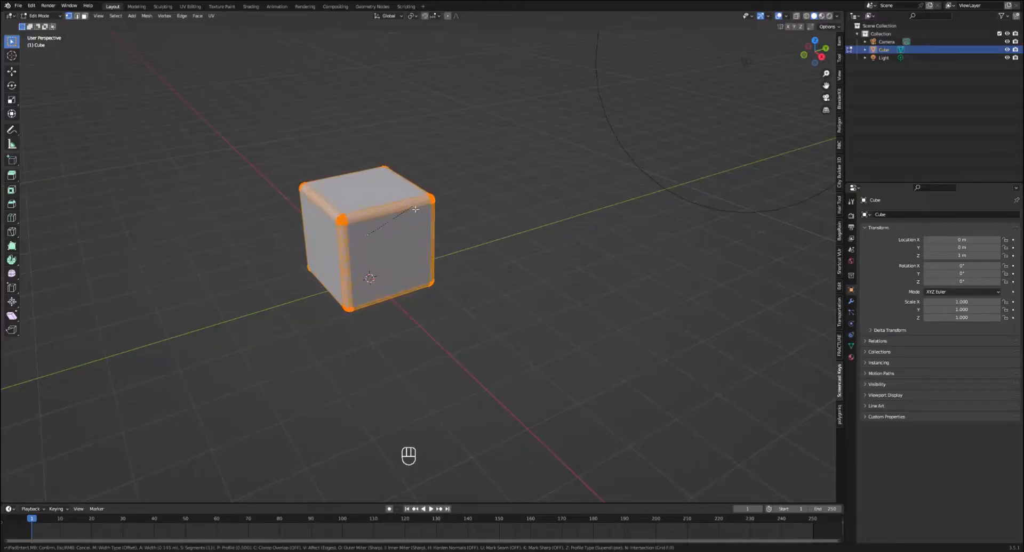
pyautogui.click(416, 209)
pyautogui.press('Tab')
pyautogui.scroll(4, 470, 208)
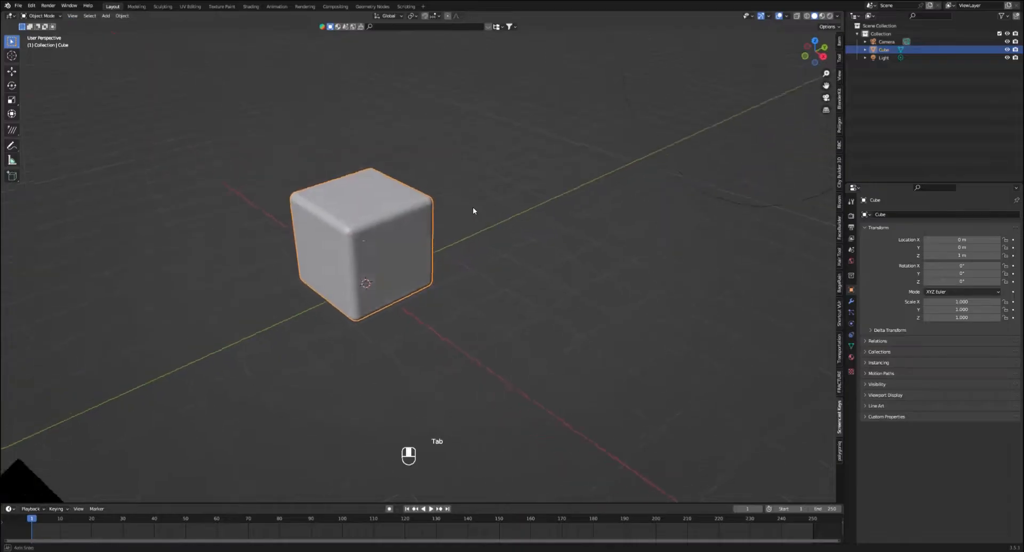
pyautogui.moveTo(469, 211); pyautogui.dragTo(447, 215, button='middle')
pyautogui.scroll(-3, 356, 190)
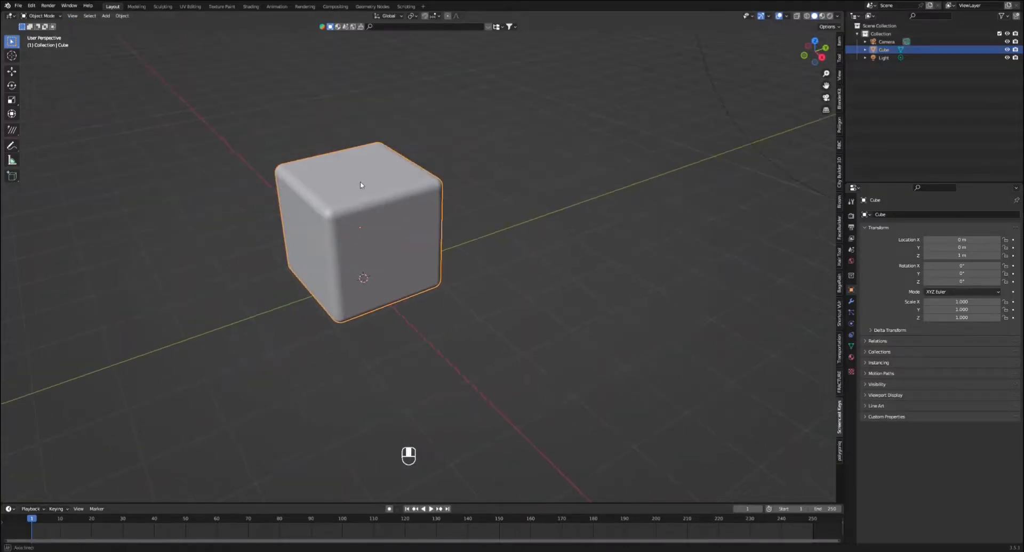
# - Undo the bevel on the cube and return to Object Mode
pyautogui.hotkey('ctrl', 'z')
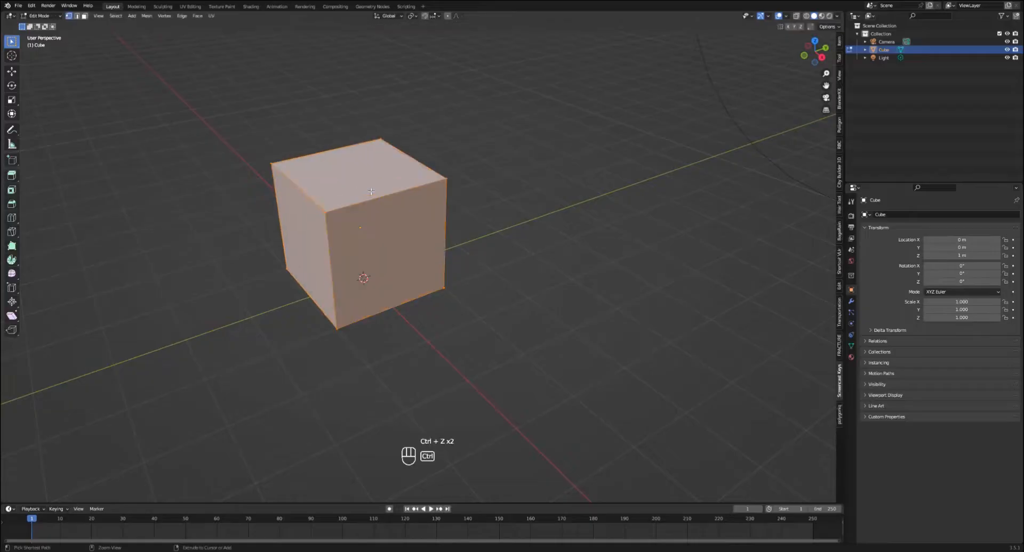
pyautogui.hotkey('ctrl', 'z')
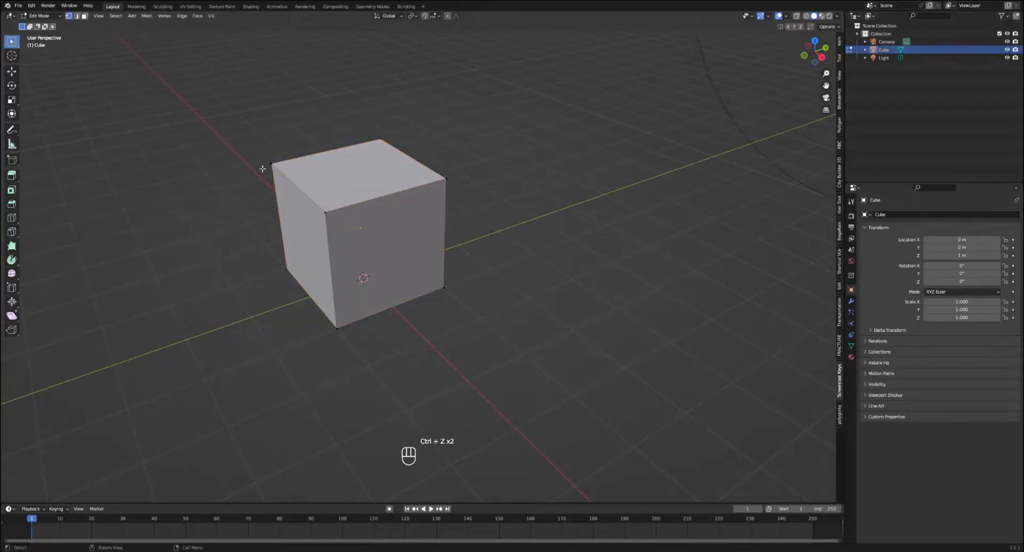
pyautogui.scroll(-2, 415, 205)
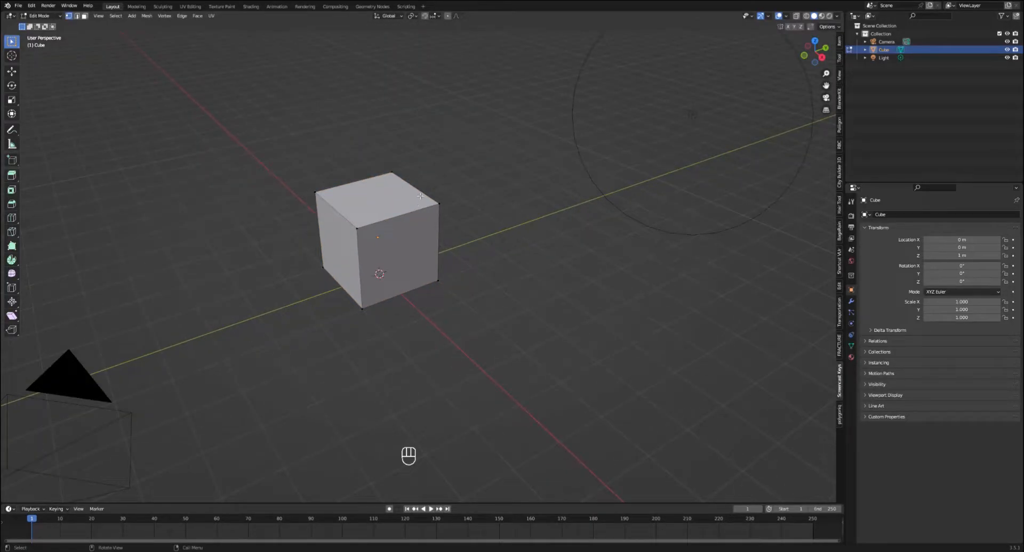
pyautogui.press('Tab')
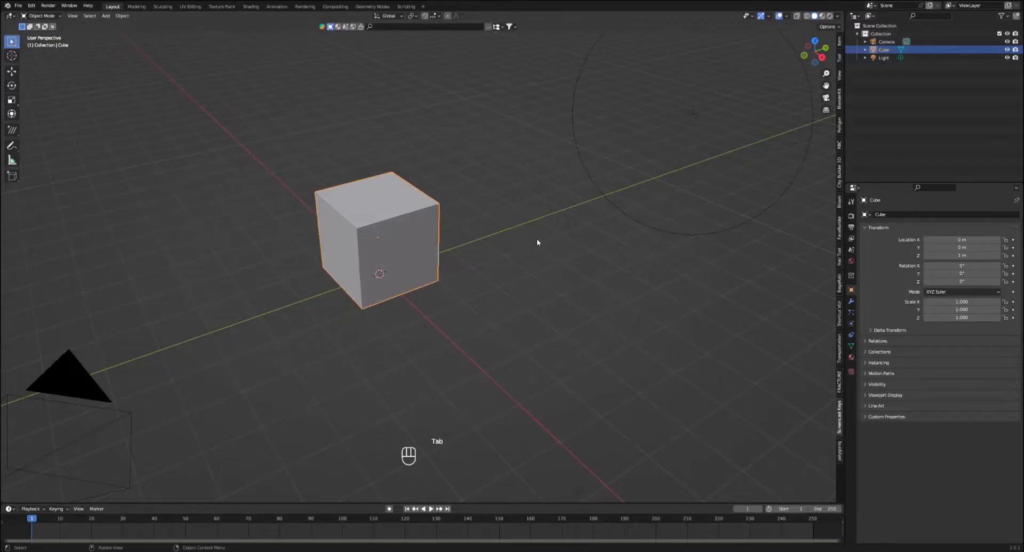
# - Scale the cube to about 0.11 along the Z axis and about 2.5 along the X axis to form a thin slab
pyautogui.press('s')
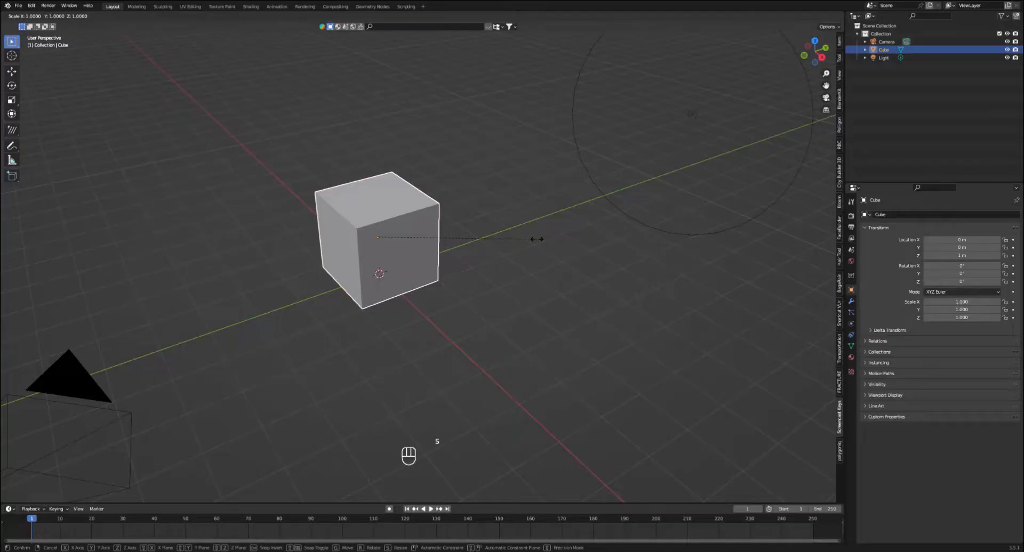
pyautogui.press('z')
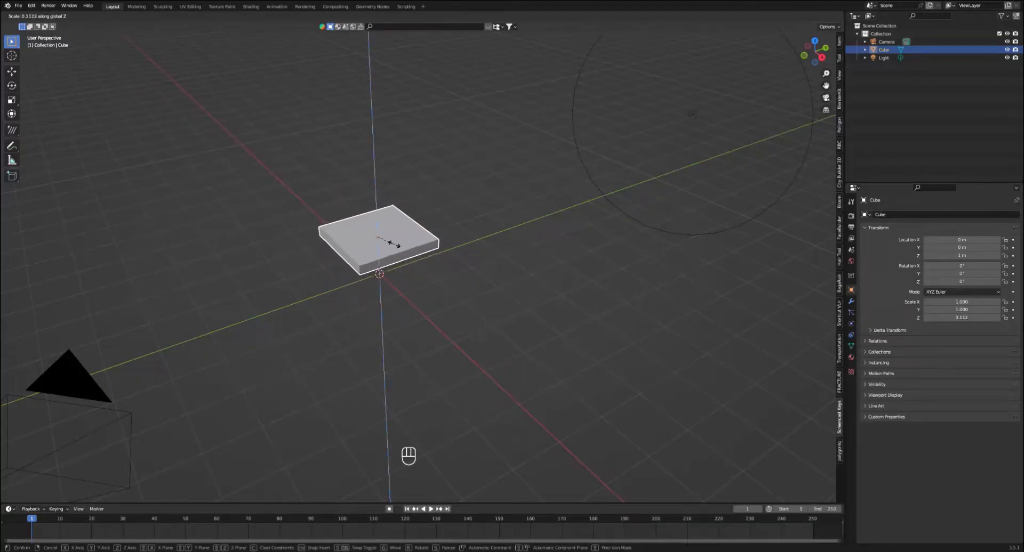
pyautogui.click(394, 244)
pyautogui.press('s')
pyautogui.press('x')
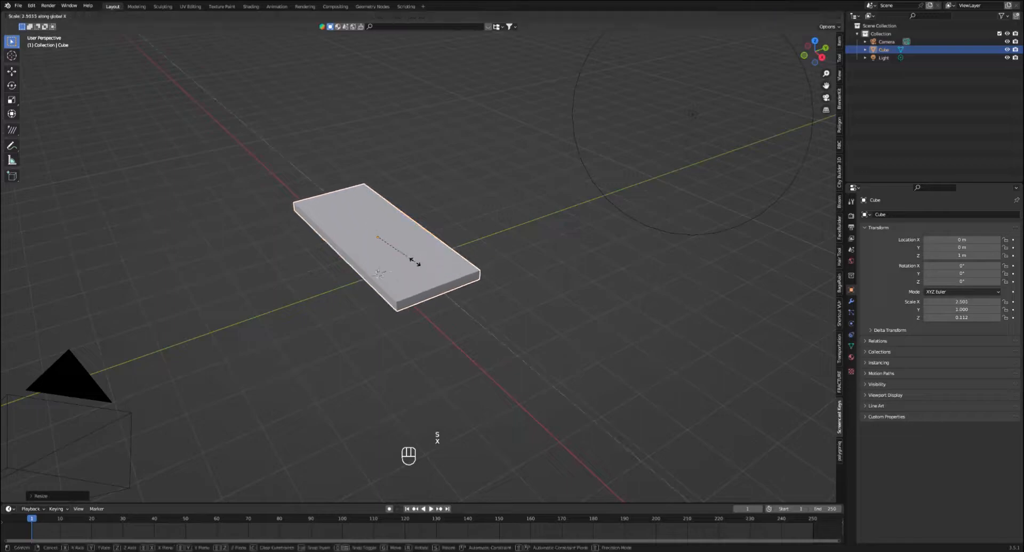
pyautogui.click(415, 262)
# - In the front orthographic view, raise the slab along the Z axis to a height of about 1.9 m
pyautogui.press('KP_1')
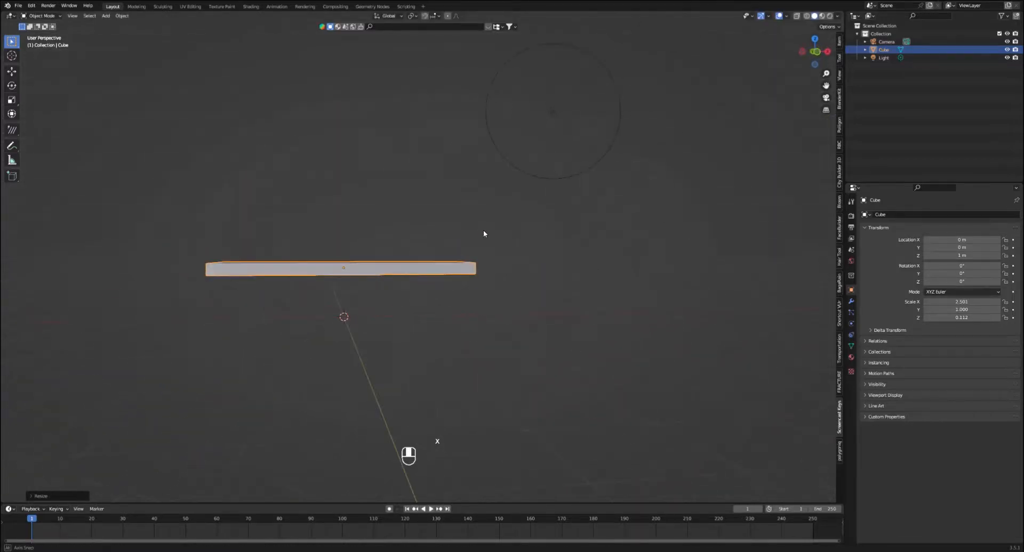
pyautogui.press('g')
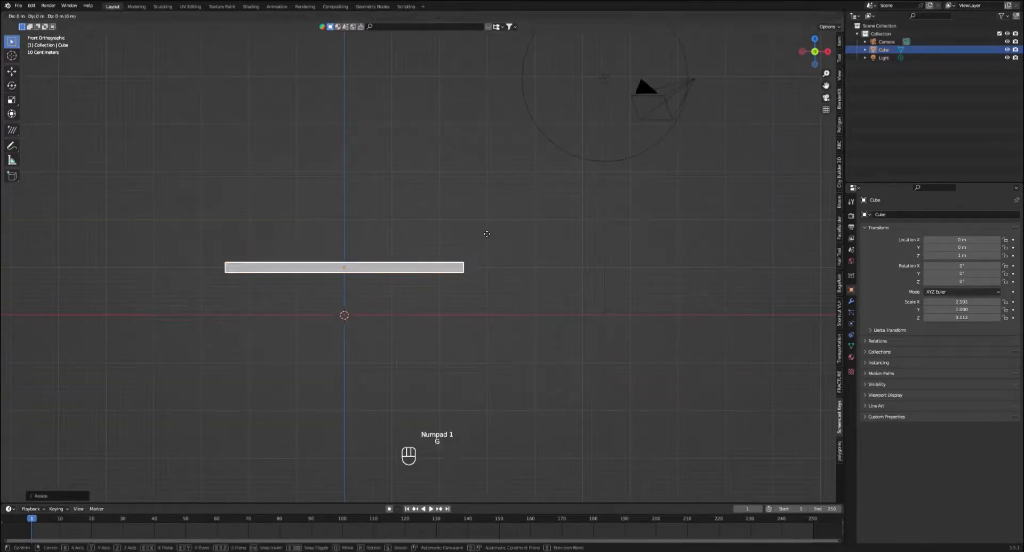
pyautogui.press('z')
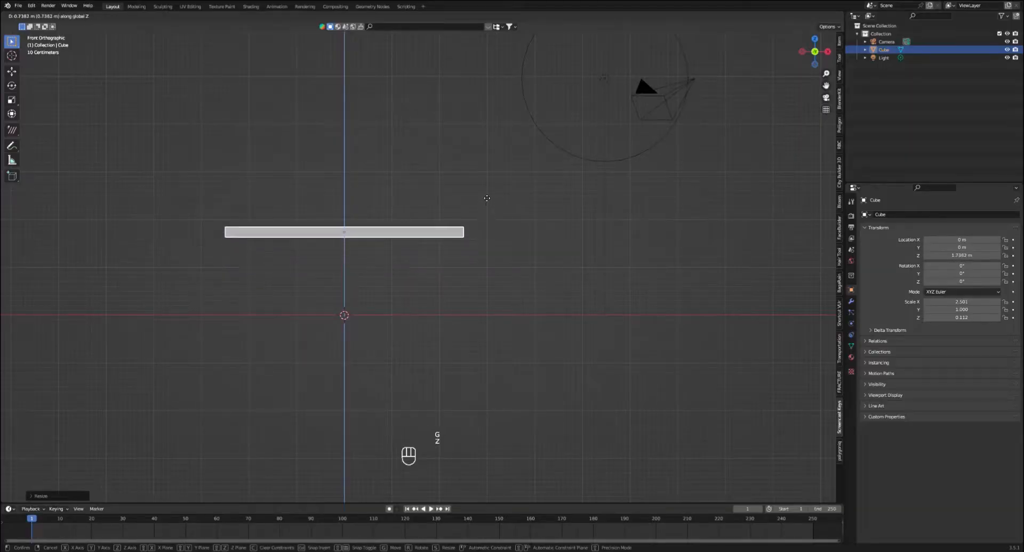
pyautogui.click(487, 191)
pyautogui.moveTo(485, 191); pyautogui.dragTo(428, 258, button='middle')
pyautogui.scroll(2, 429, 258)
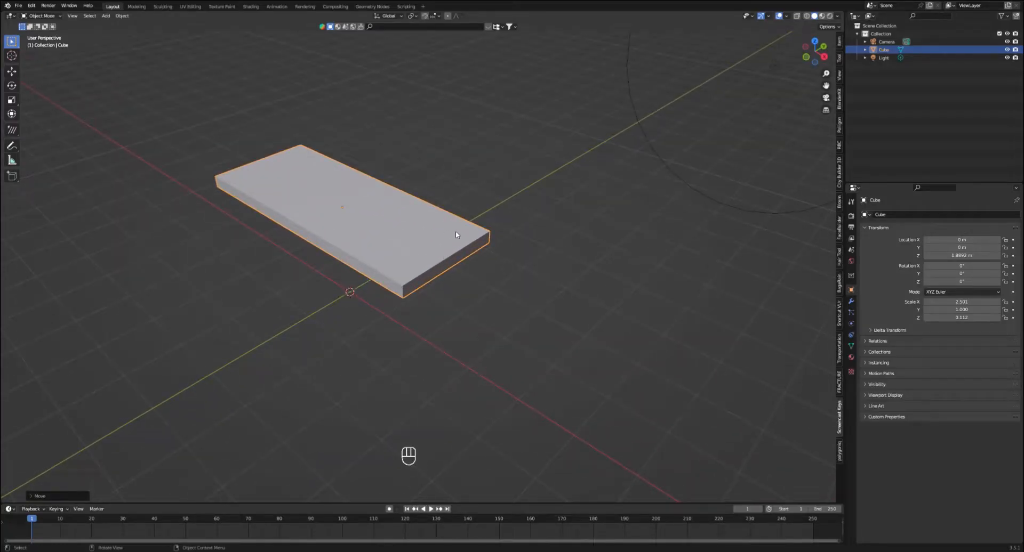
# - In Edit Mode, add a loop cut across the slab's width and slide it close to the +X end
pyautogui.click(47, 16)
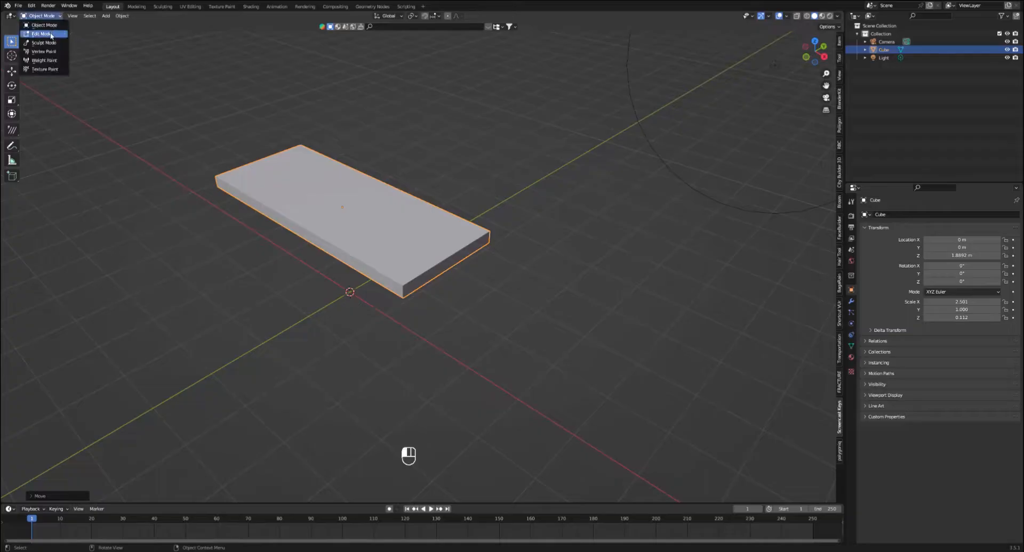
pyautogui.click(52, 34)
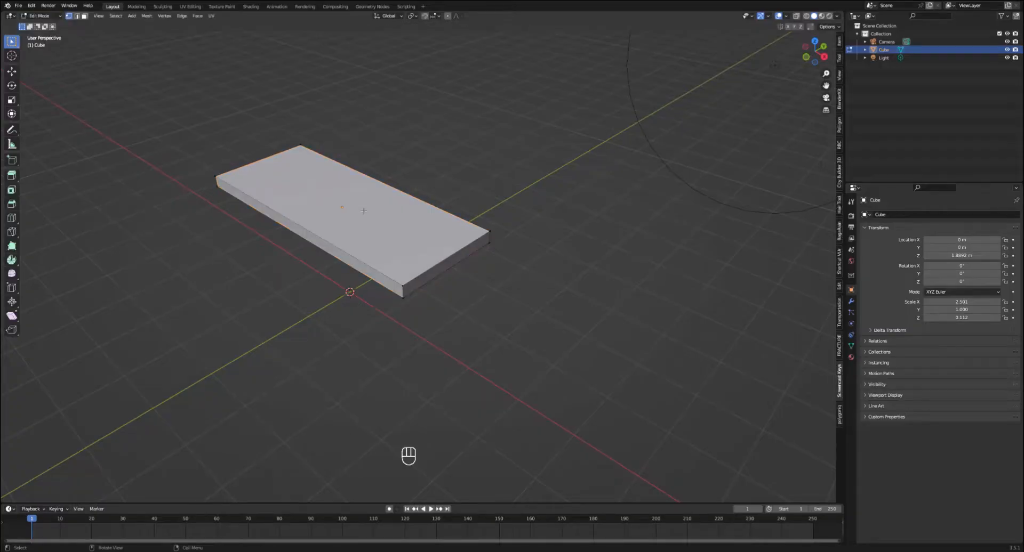
pyautogui.hotkey('ctrl', 'r')
pyautogui.click(384, 259)
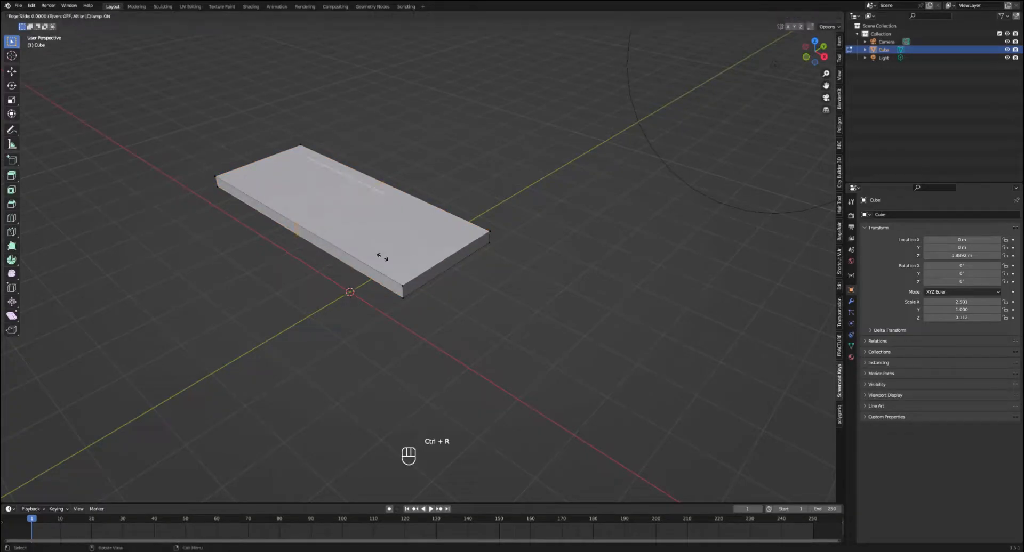
pyautogui.click(472, 301)
# - In the top orthographic view, add a second crosswise loop cut and slide it by about 0.93, close to the slab's -X end
pyautogui.press('KP_7')
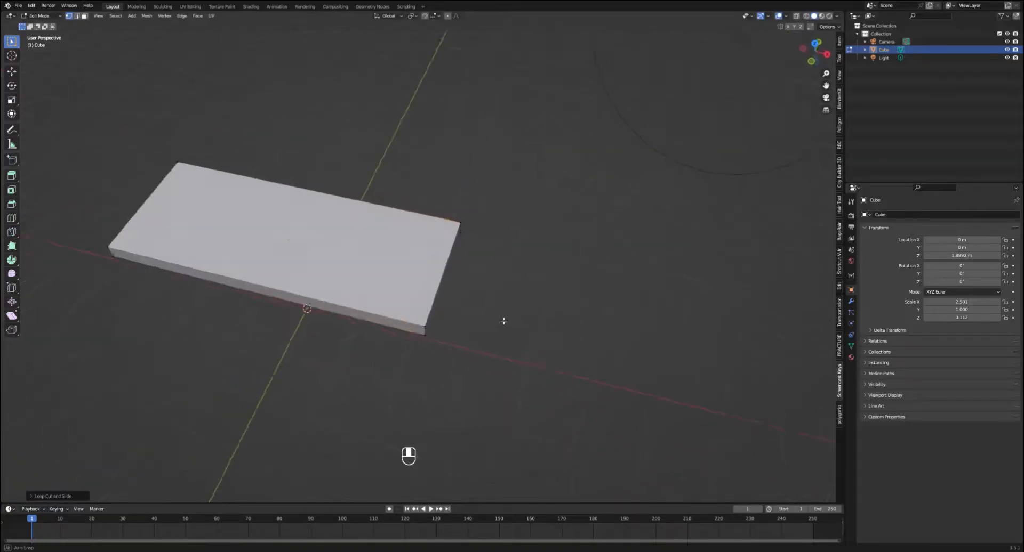
pyautogui.keyDown('shift'); pyautogui.moveTo(507, 322); pyautogui.dragTo(598, 283, button='middle'); pyautogui.keyUp('shift')
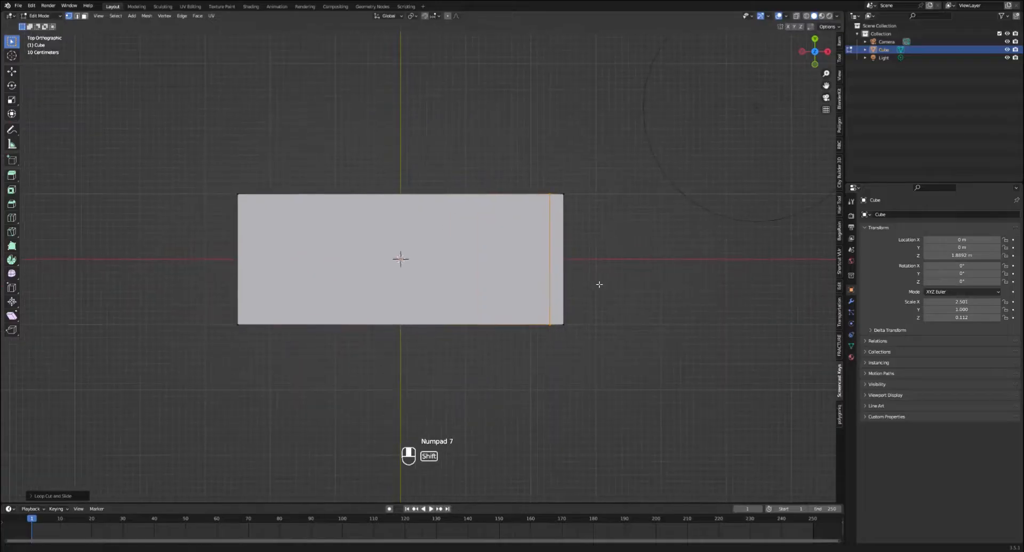
pyautogui.keyDown('shift'); pyautogui.moveTo(383, 252); pyautogui.dragTo(317, 273, button='middle'); pyautogui.keyUp('shift')
pyautogui.scroll(2, 415, 248)
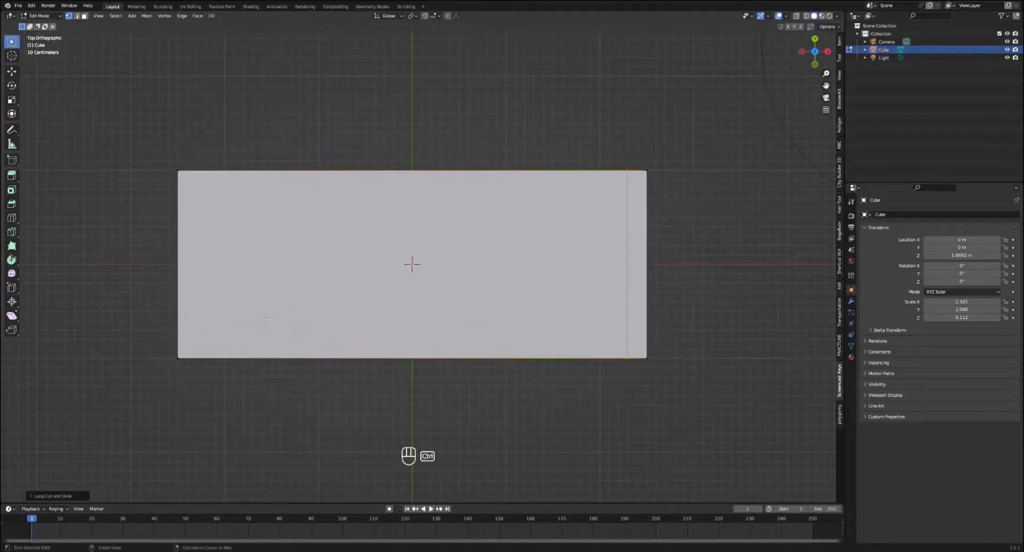
pyautogui.hotkey('ctrl', 'r')
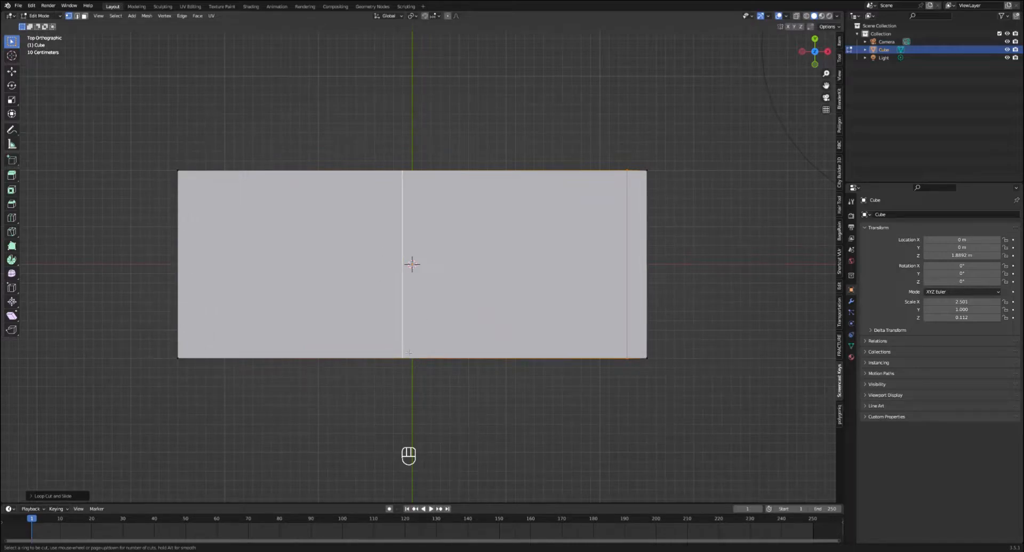
pyautogui.click(405, 350)
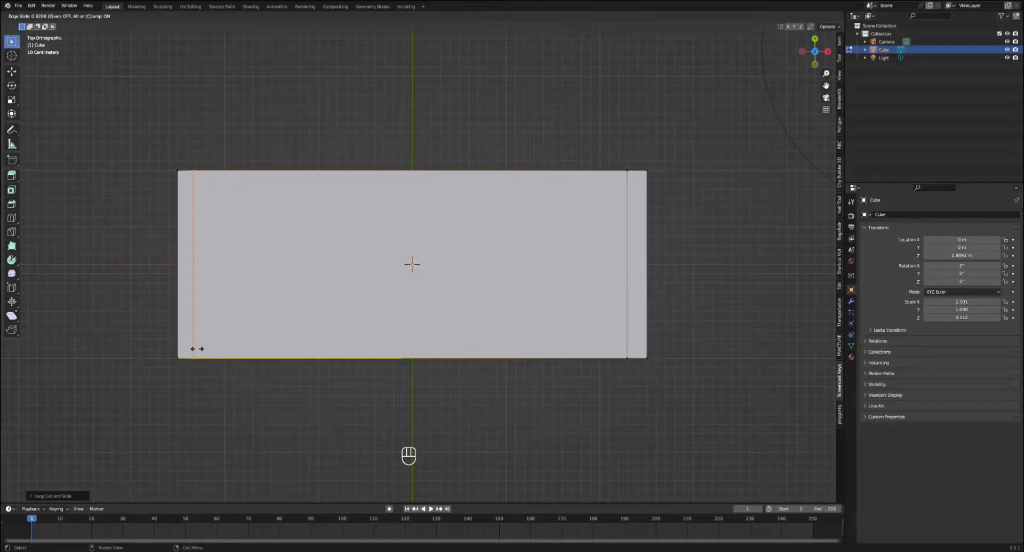
pyautogui.click(197, 349)
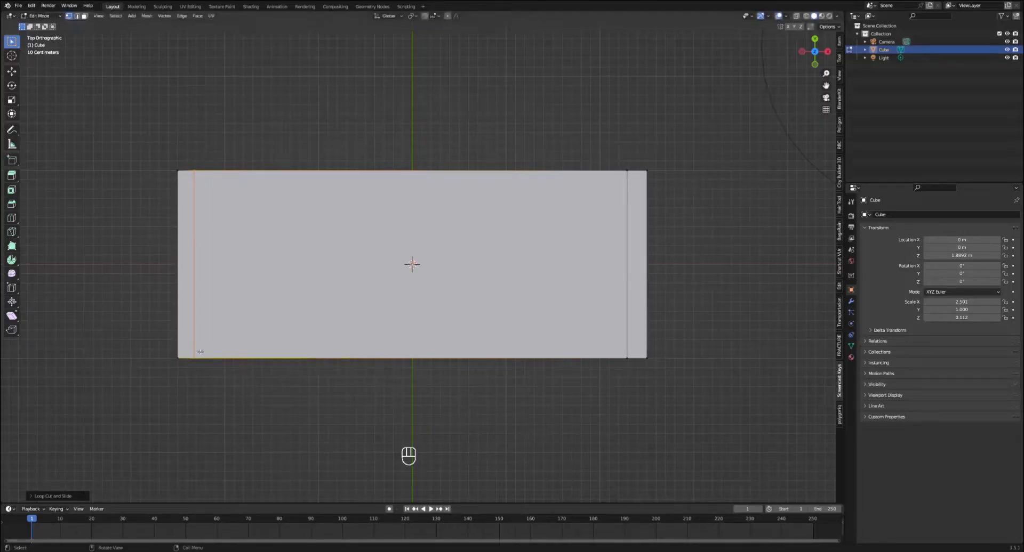
pyautogui.click(201, 352)
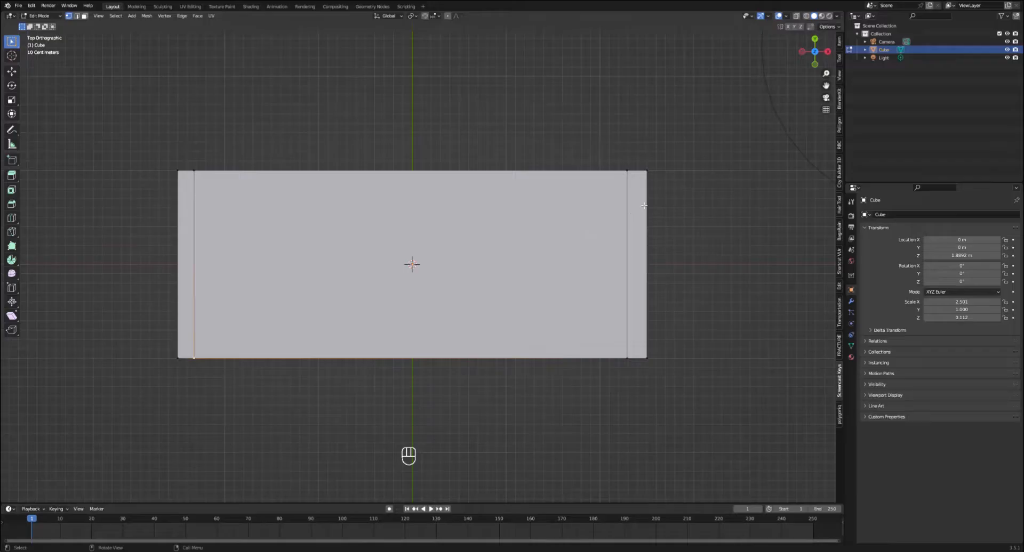
# - Add two lengthwise loop cuts and slide one close to each long side of the slab, matching the end margins
pyautogui.hotkey('ctrl', 'r')
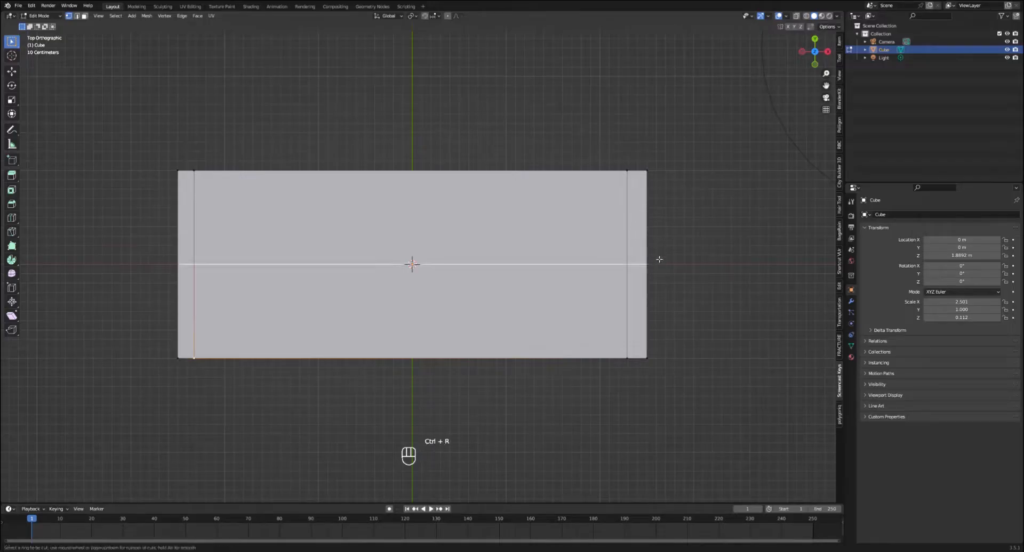
pyautogui.click(651, 270)
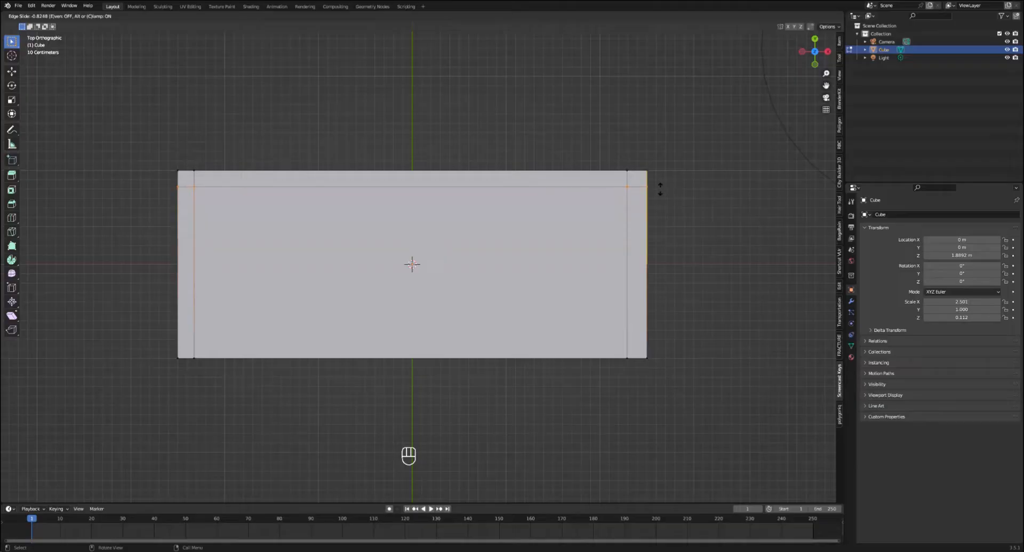
pyautogui.click(660, 190)
pyautogui.hotkey('ctrl', 'r')
pyautogui.click(651, 265)
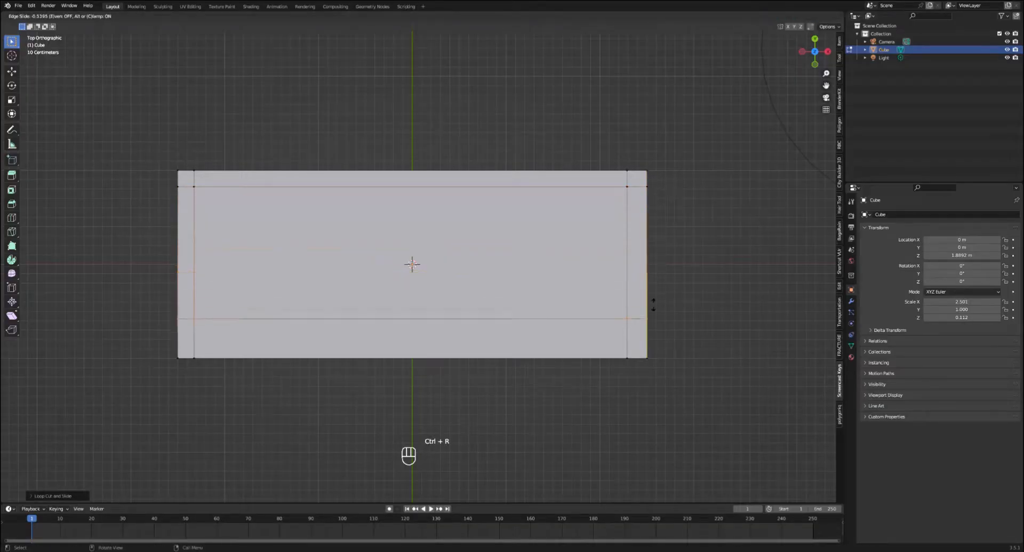
pyautogui.click(660, 327)
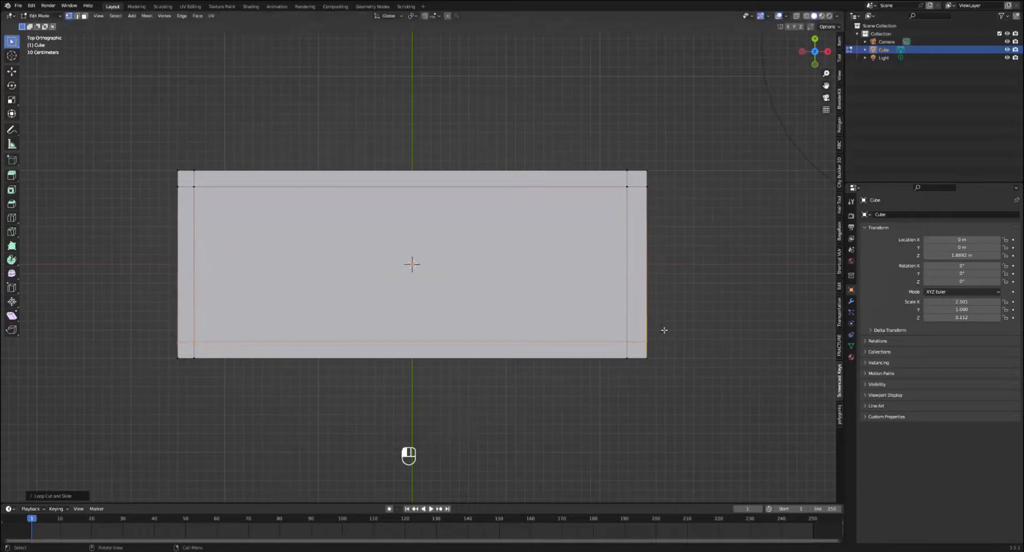
# - In face selection, extrude the four small corner faces on the slab's underside downward to form table legs ending just above the ground
pyautogui.moveTo(661, 330); pyautogui.dragTo(621, 207, button='middle')
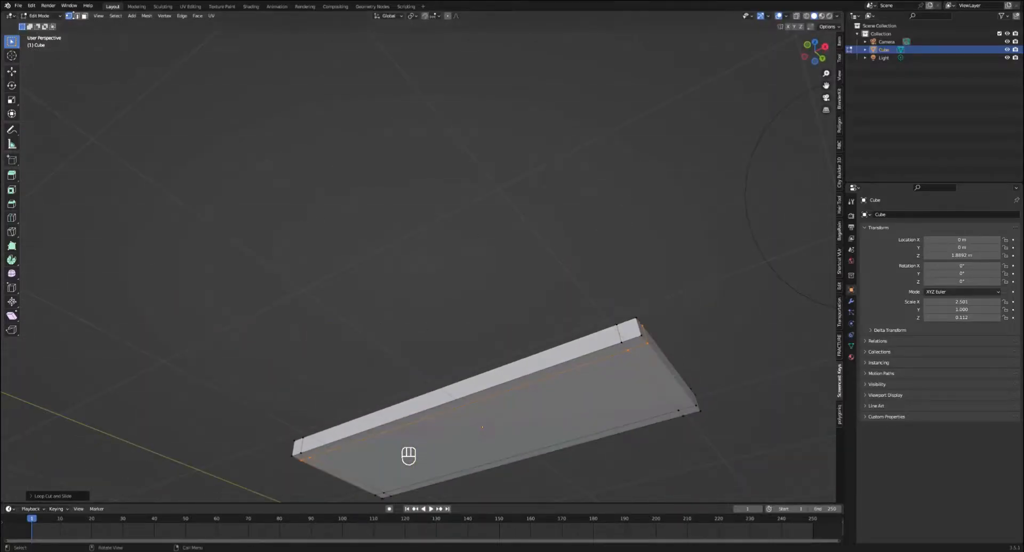
pyautogui.click(84, 16)
pyautogui.keyDown('shift'); pyautogui.moveTo(496, 315); pyautogui.dragTo(425, 253, button='middle'); pyautogui.keyUp('shift')
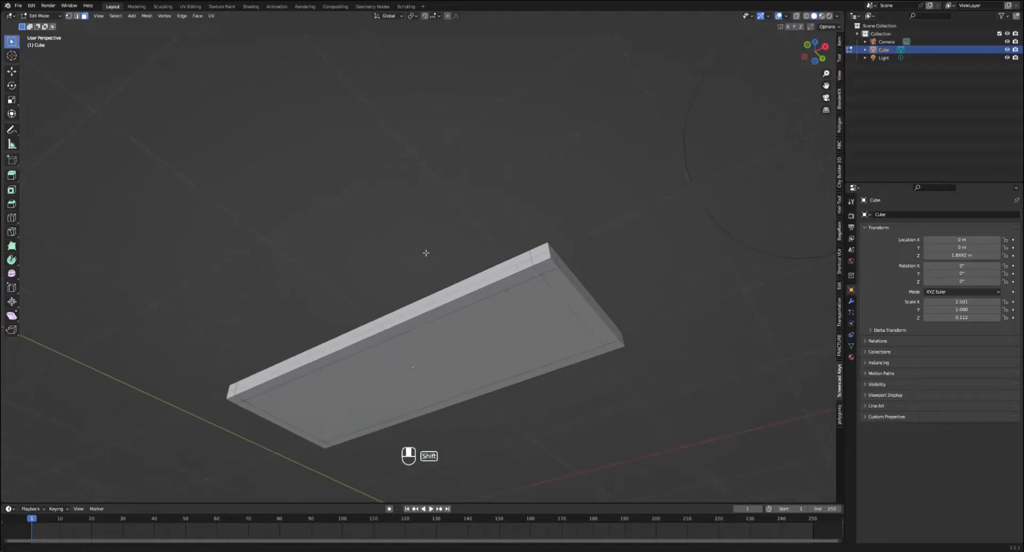
pyautogui.click(551, 274)
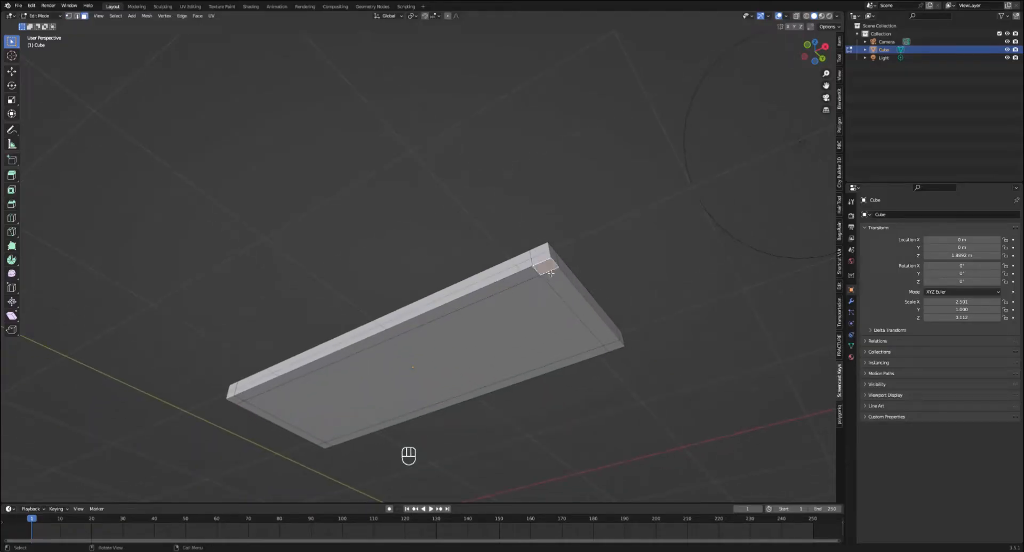
pyautogui.keyDown('shift'); pyautogui.click(618, 347); pyautogui.keyUp('shift')
pyautogui.keyDown('shift'); pyautogui.click(325, 446); pyautogui.keyUp('shift')
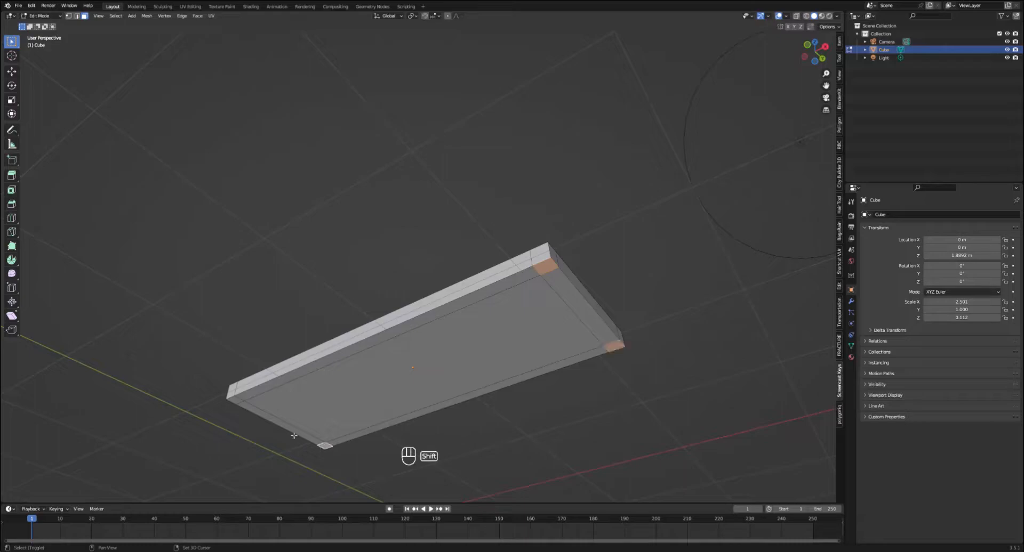
pyautogui.keyDown('shift'); pyautogui.click(236, 405); pyautogui.keyUp('shift')
pyautogui.moveTo(315, 389); pyautogui.dragTo(410, 394, button='middle')
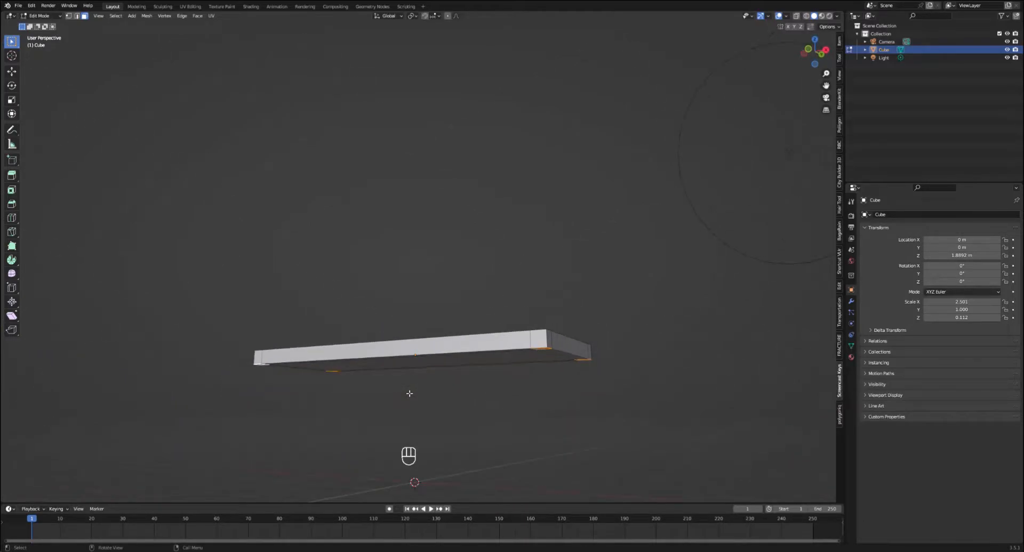
pyautogui.press('e')
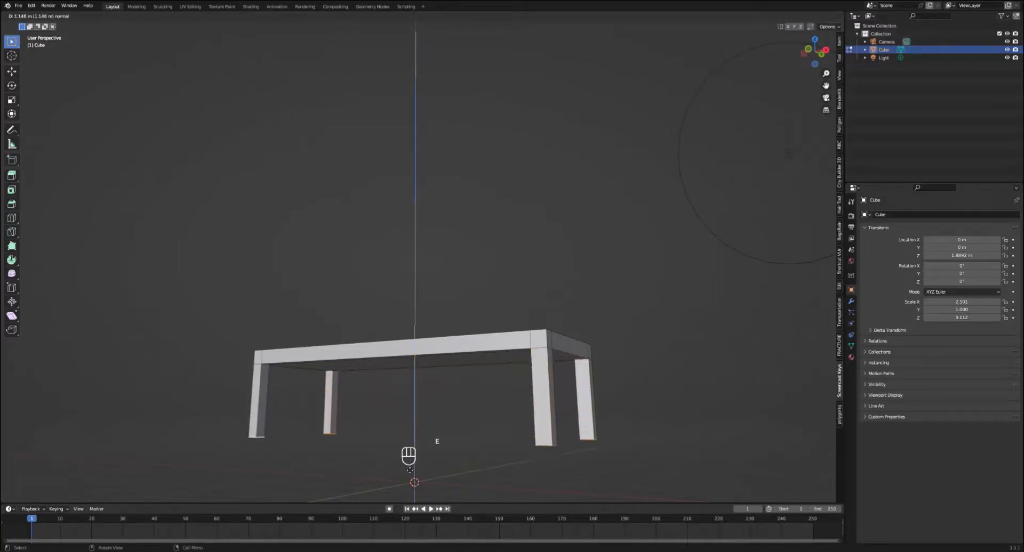
pyautogui.click(486, 26)
# - In the front orthographic view, move the leg ends down along the Z axis to meet the ground line
pyautogui.press('KP_1')
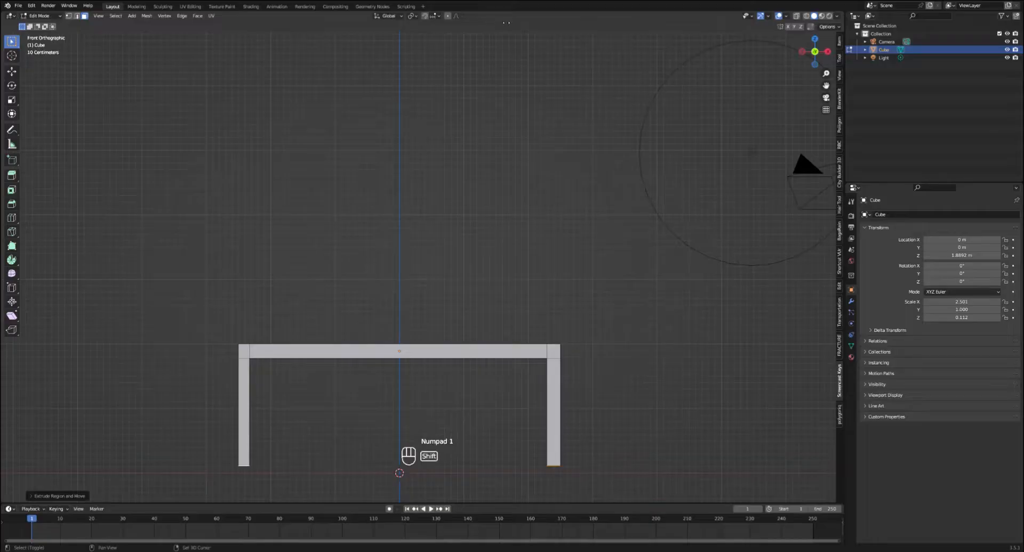
pyautogui.keyDown('shift'); pyautogui.moveTo(490, 134); pyautogui.dragTo(470, 96, button='middle'); pyautogui.keyUp('shift')
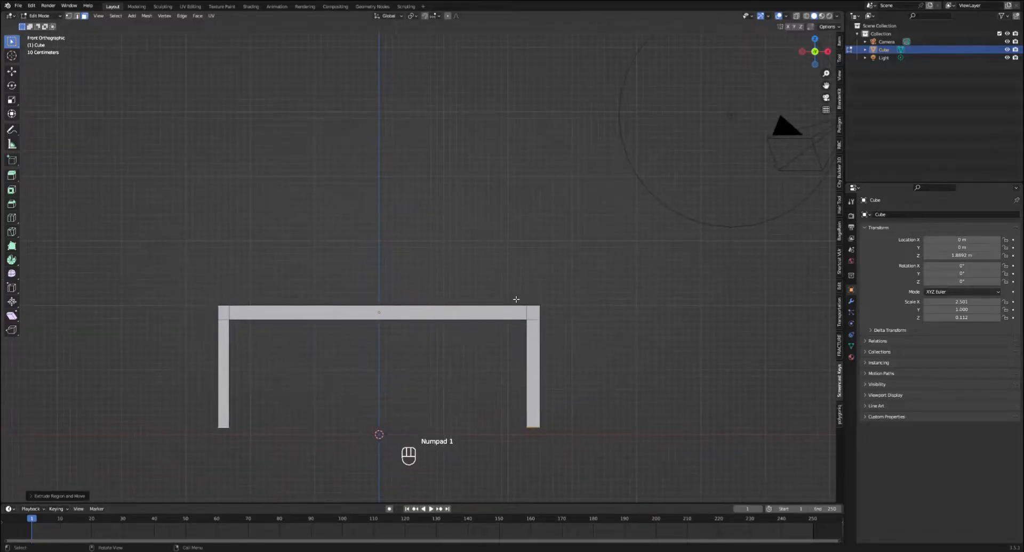
pyautogui.press('g')
pyautogui.press('z')
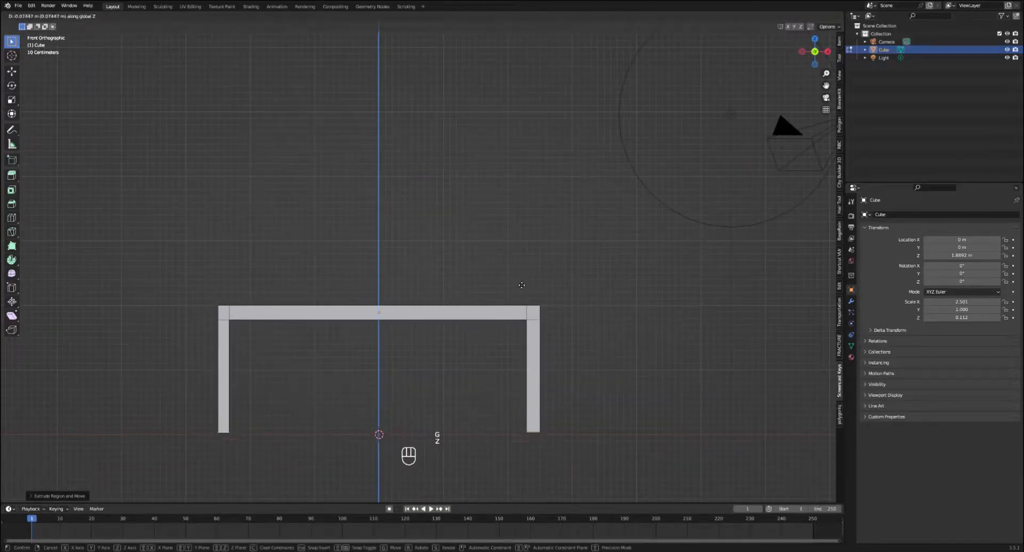
pyautogui.click(521, 287)
pyautogui.moveTo(521, 287); pyautogui.dragTo(555, 303, button='middle')
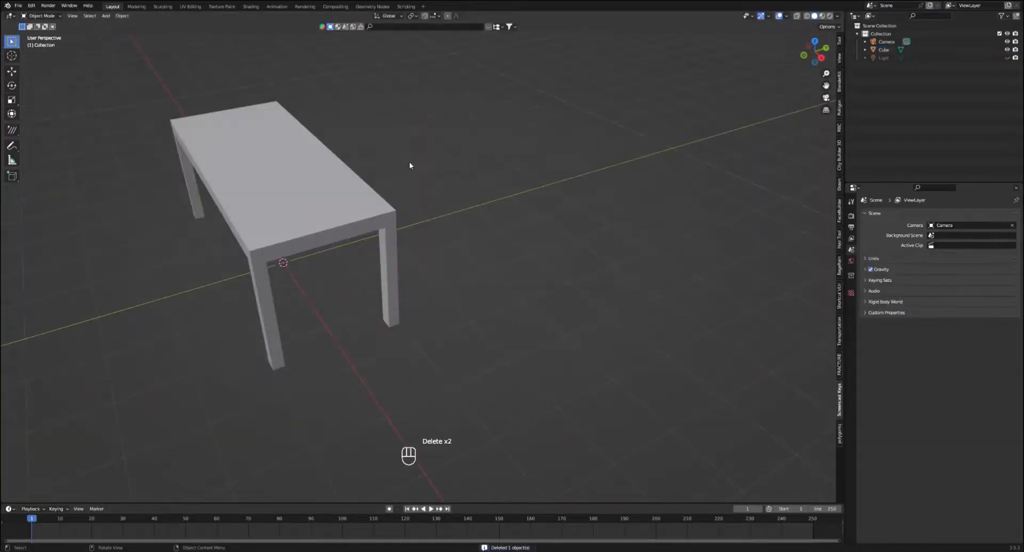
# - Add a new cube in Object Mode and move it along the Y axis to about 4.9 m, beside the table
pyautogui.moveTo(408, 162); pyautogui.dragTo(513, 193, button='middle')
pyautogui.hotkey('shift', 'a')
pyautogui.moveTo(514, 192)
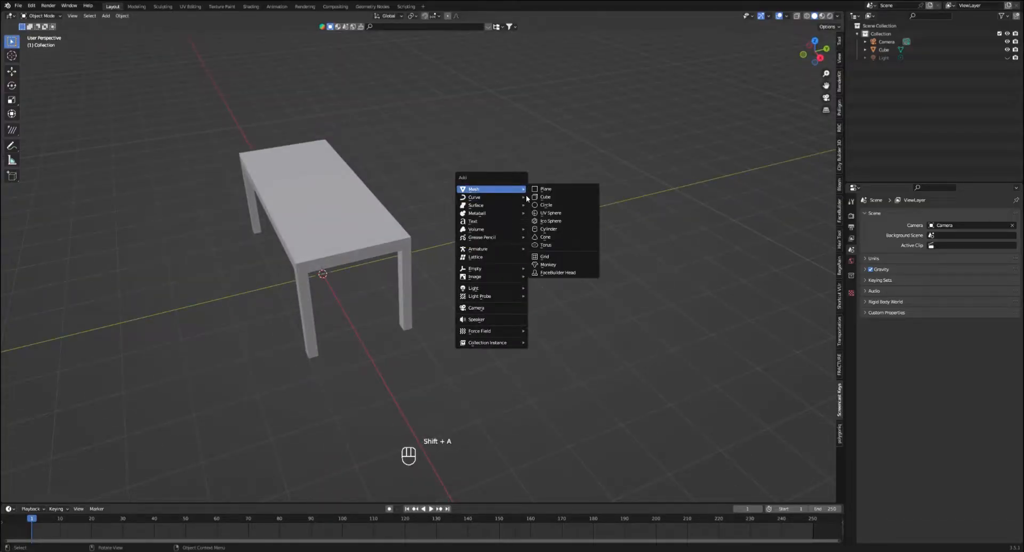
pyautogui.click(546, 197)
pyautogui.press('g')
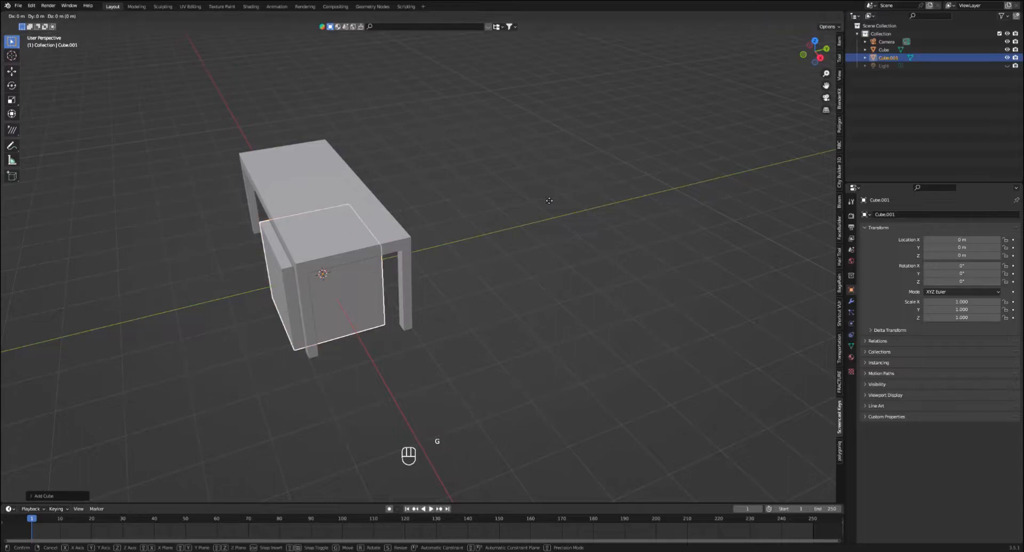
pyautogui.press('y')
pyautogui.click(743, 165)
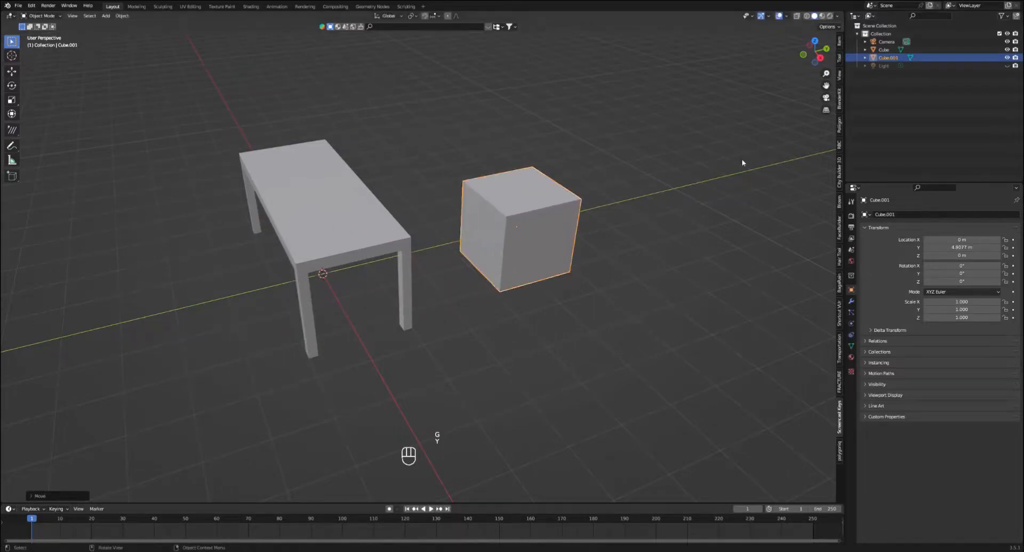
# - Scale the new cube to about 0.1 along the Z axis to flatten it into a thin square slab
pyautogui.keyDown('shift'); pyautogui.moveTo(743, 164); pyautogui.dragTo(637, 164, button='middle'); pyautogui.keyUp('shift')
pyautogui.press('s')
pyautogui.press('z')
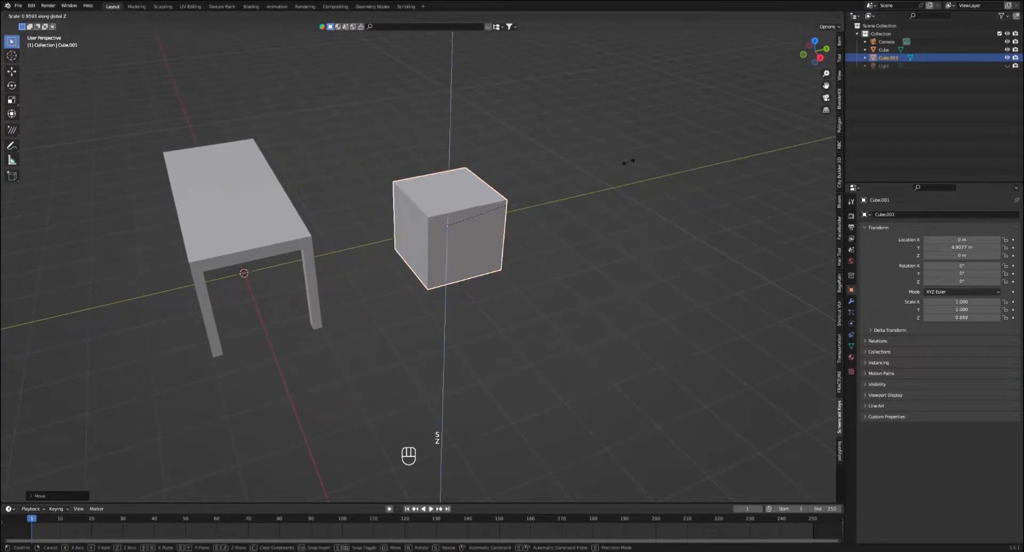
pyautogui.click(470, 229)
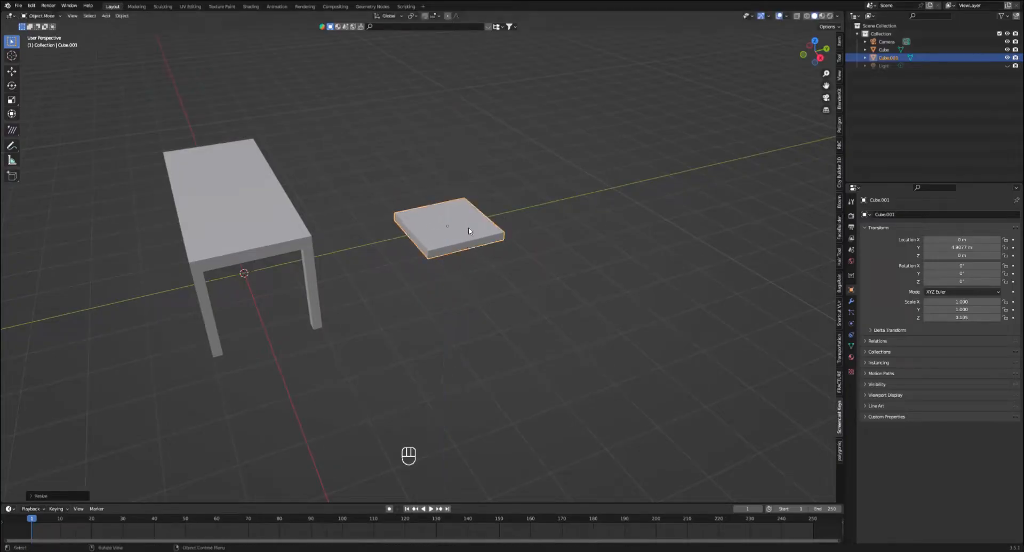
# - In the right orthographic view, raise the new slab to about 1.46 m along Z and move it to about 3.05 m along Y
pyautogui.moveTo(469, 229); pyautogui.dragTo(508, 248, button='middle')
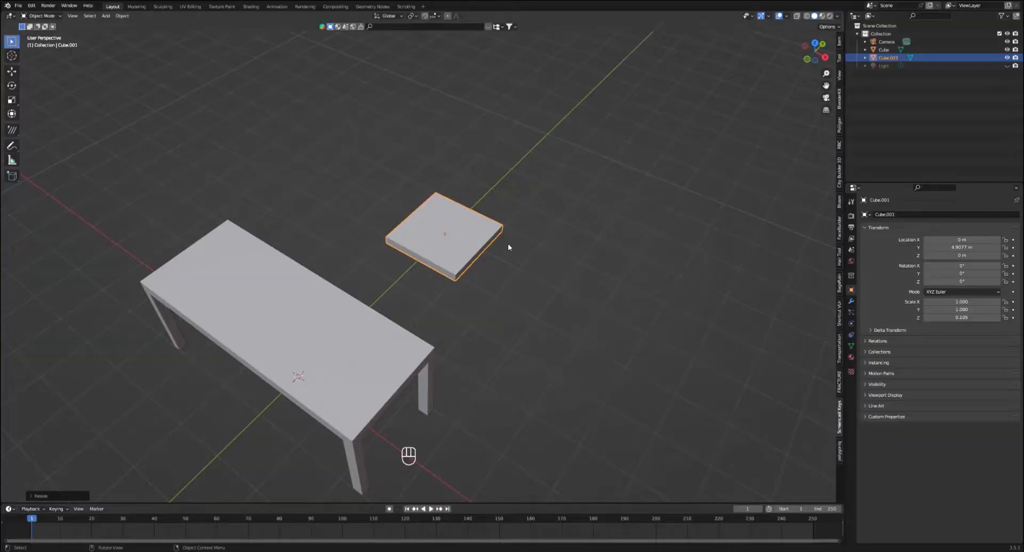
pyautogui.press('KP_3')
pyautogui.press('g')
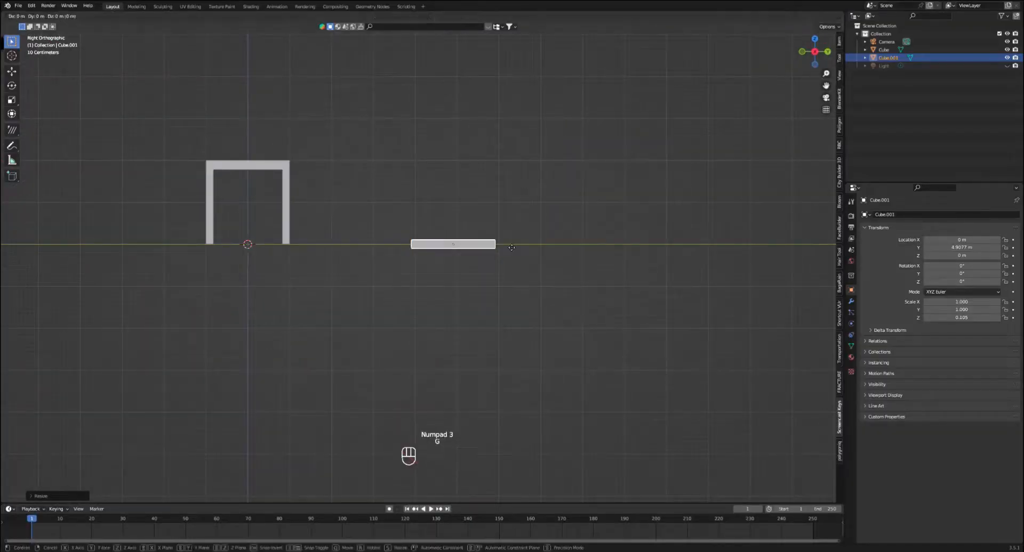
pyautogui.press('z')
pyautogui.click(503, 185)
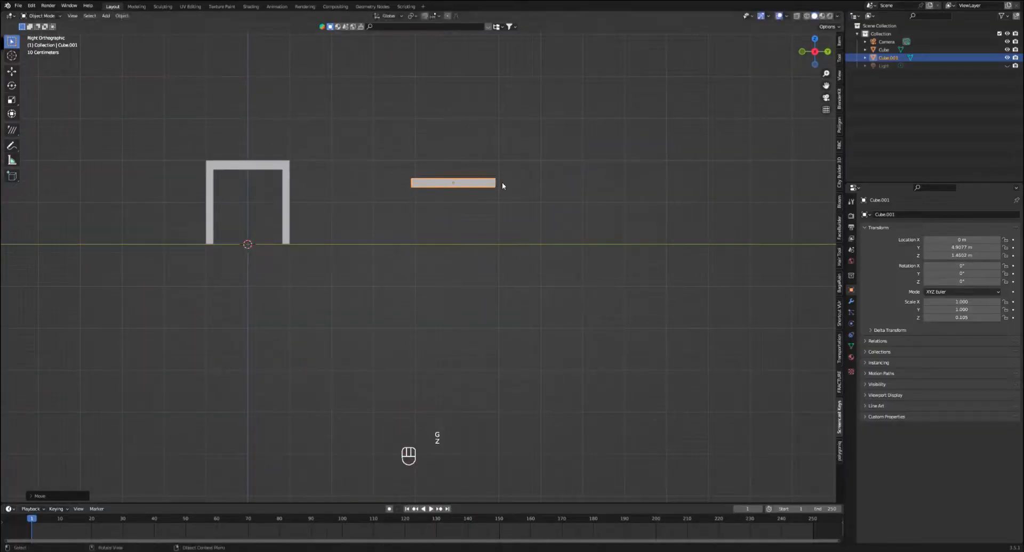
pyautogui.press('g')
pyautogui.press('y')
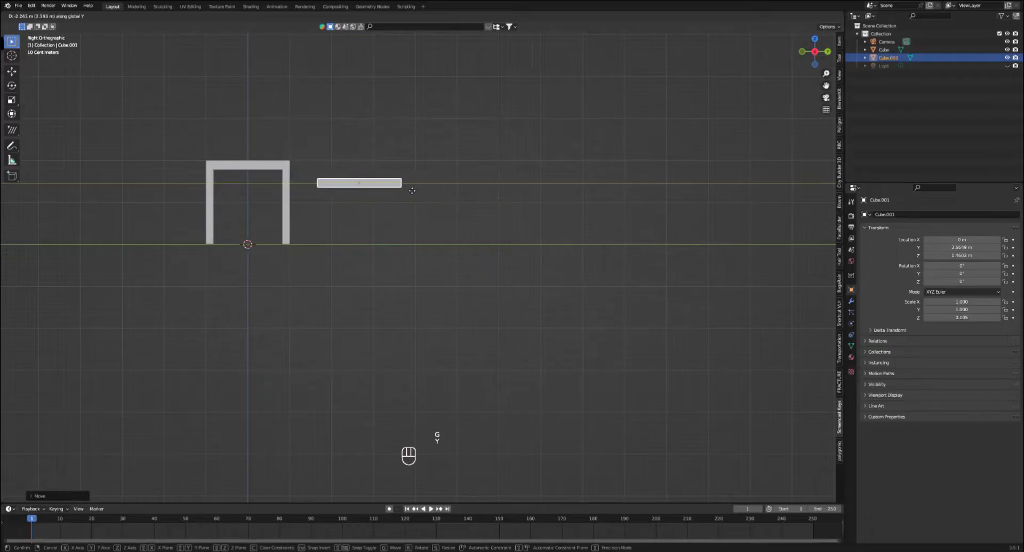
pyautogui.click(427, 190)
# - Scale the raised slab down uniformly to an X and Y scale of about 0.73
pyautogui.moveTo(434, 192); pyautogui.dragTo(440, 254, button='middle')
pyautogui.scroll(3, 448, 224)
pyautogui.press('s')
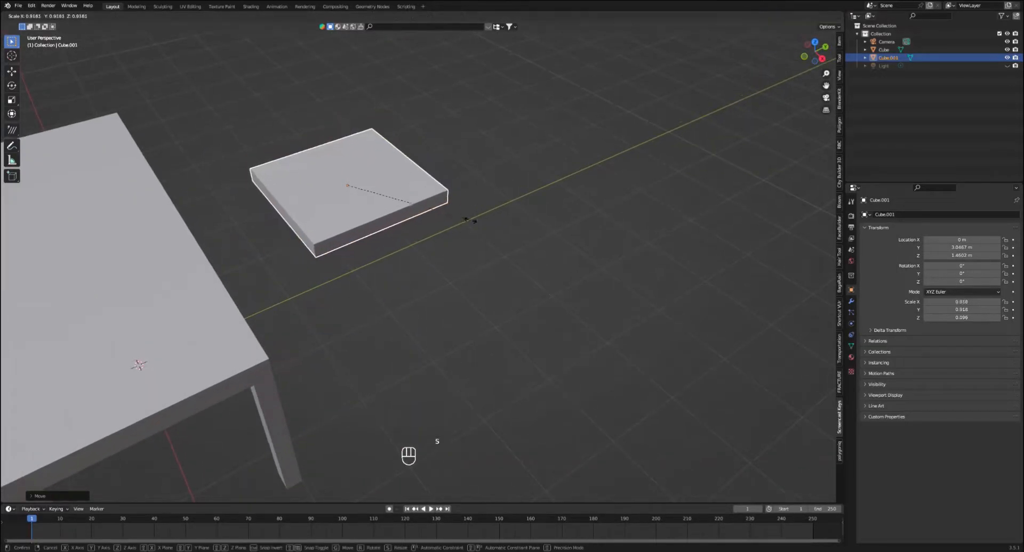
pyautogui.click(443, 219)
# - Switch the small slab from Object Mode to Edit Mode
pyautogui.moveTo(443, 219)
pyautogui.mouseDown(button='middle')
pyautogui.moveTo(491, 240)
pyautogui.moveTo(441, 228)
pyautogui.moveTo(434, 210)
pyautogui.mouseUp(button='middle')
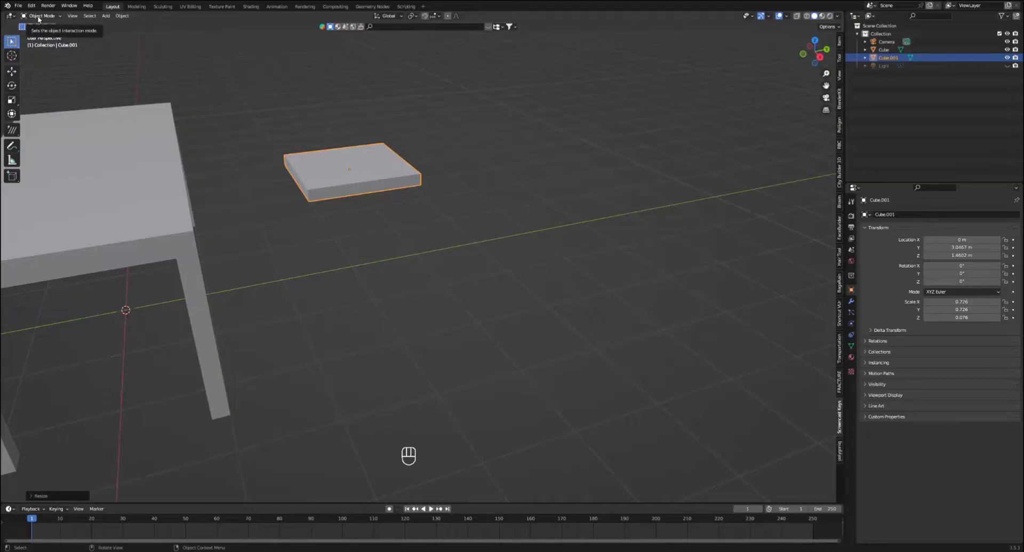
pyautogui.moveTo(348, 194); pyautogui.dragTo(359, 199, button='middle')
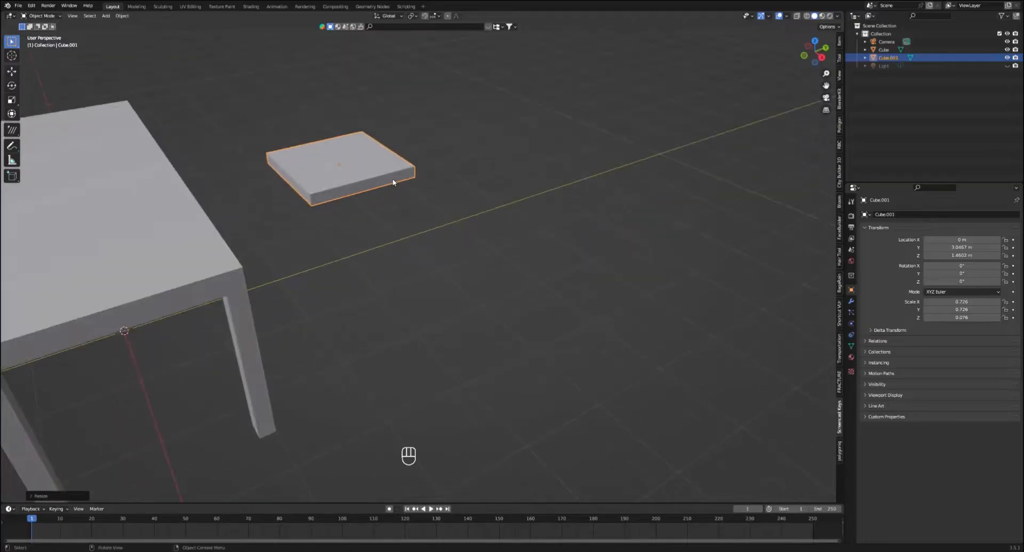
pyautogui.press('Tab')
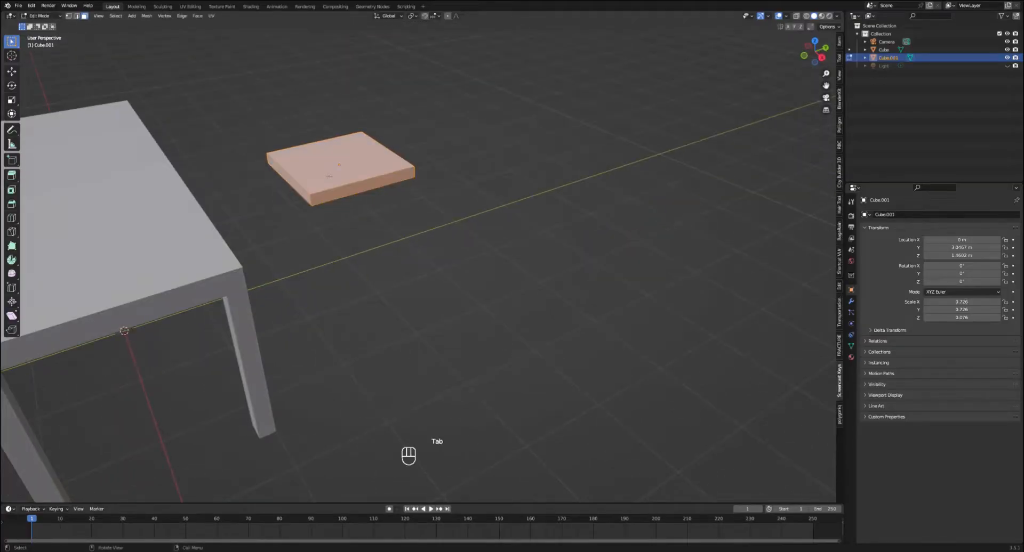
pyautogui.press('Tab')
pyautogui.click(41, 16)
pyautogui.click(42, 33)
pyautogui.moveTo(310, 187); pyautogui.dragTo(321, 196, button='middle')
# - Try single and double loop cuts across the small slab, undoing each attempt
pyautogui.press('ctrl')
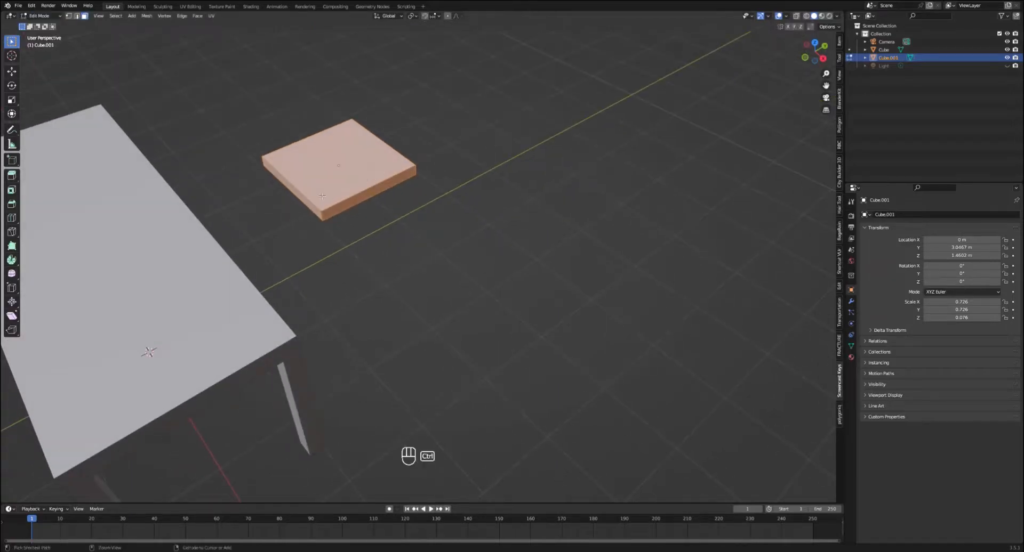
pyautogui.hotkey('ctrl', 'r')
pyautogui.click(319, 194)
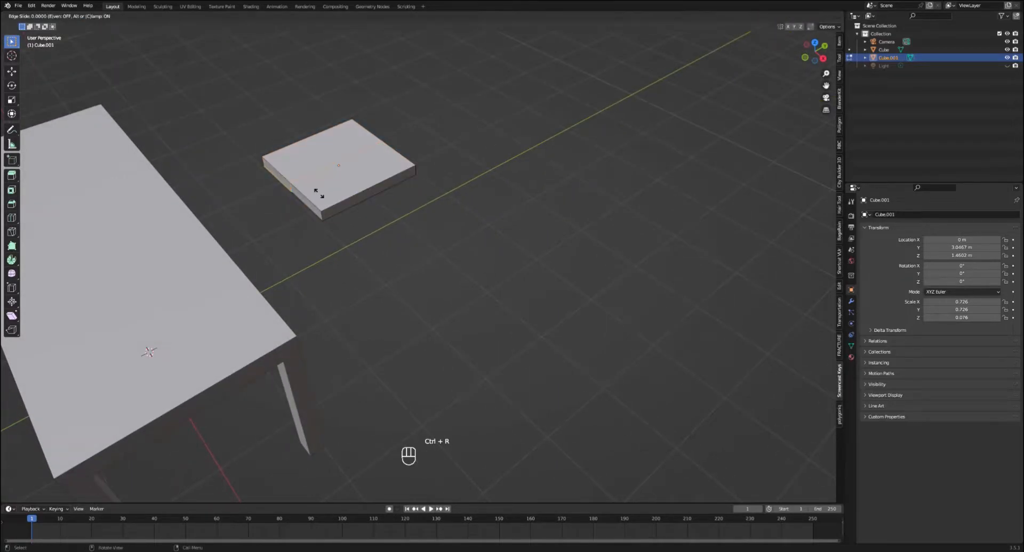
pyautogui.hotkey('ctrl', 'z')
pyautogui.press('Escape')
pyautogui.hotkey('ctrl', 'z')
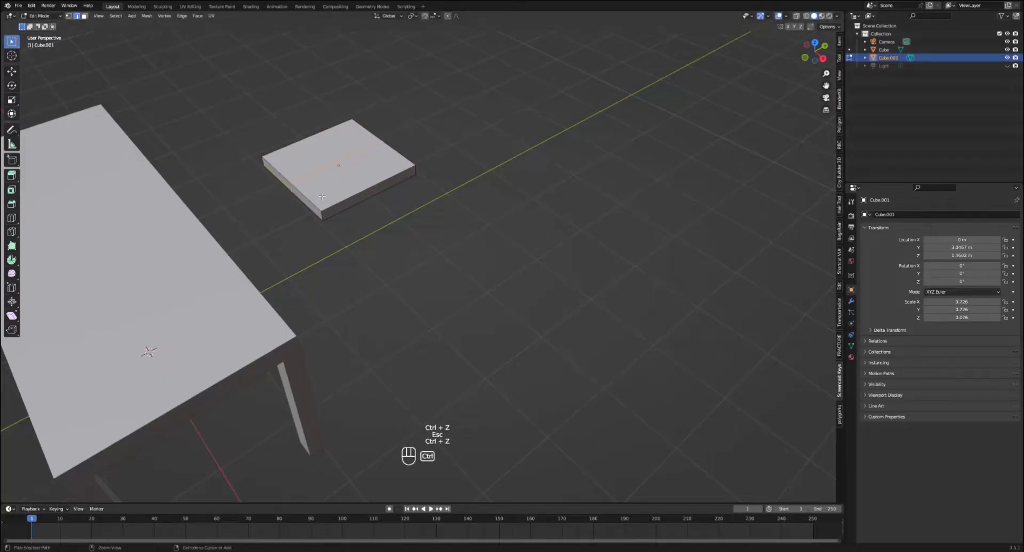
pyautogui.hotkey('ctrl', 'r')
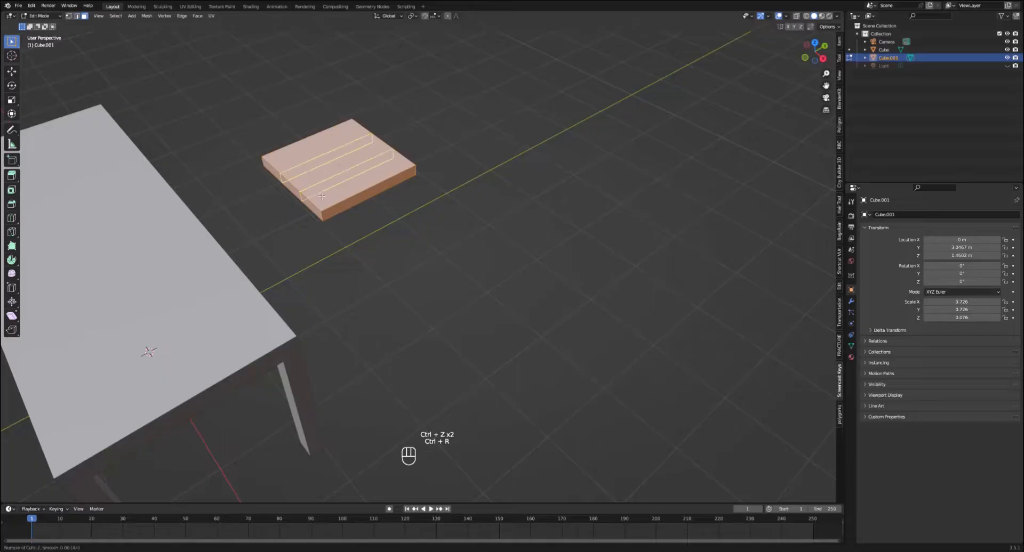
pyautogui.click(321, 197)
pyautogui.rightClick(321, 197)
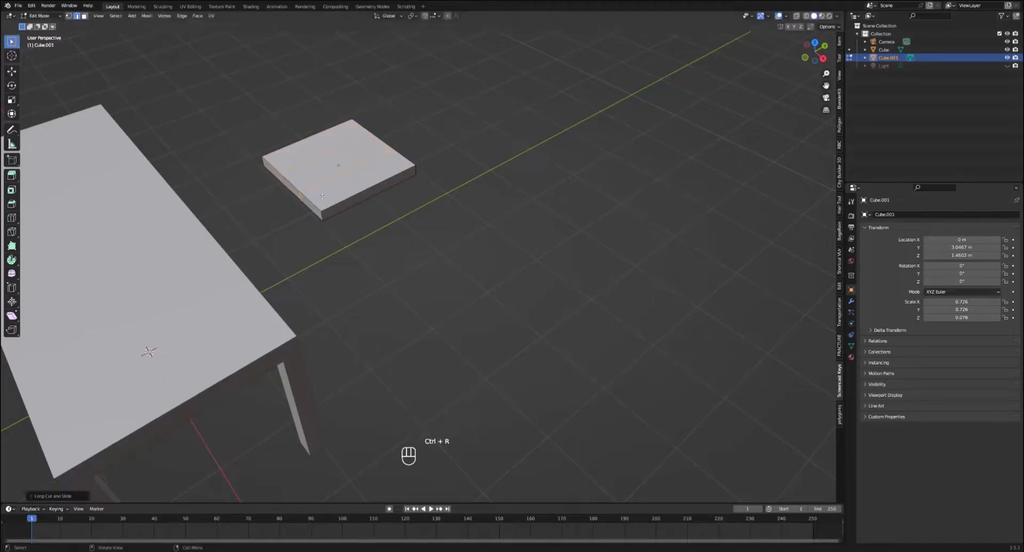
pyautogui.hotkey('ctrl', 'z')
pyautogui.hotkey('ctrl', 'r')
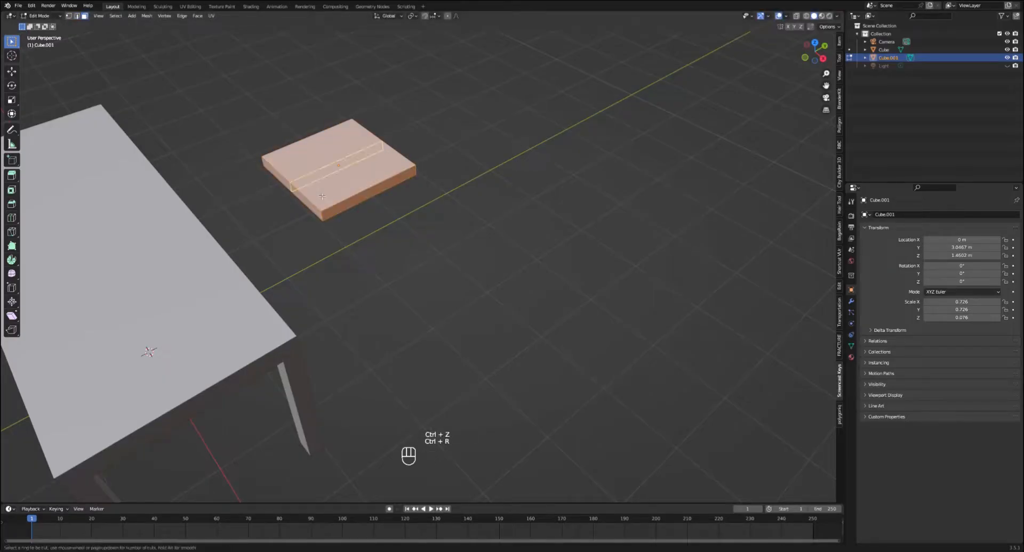
pyautogui.click(321, 197)
pyautogui.hotkey('ctrl', 'z')
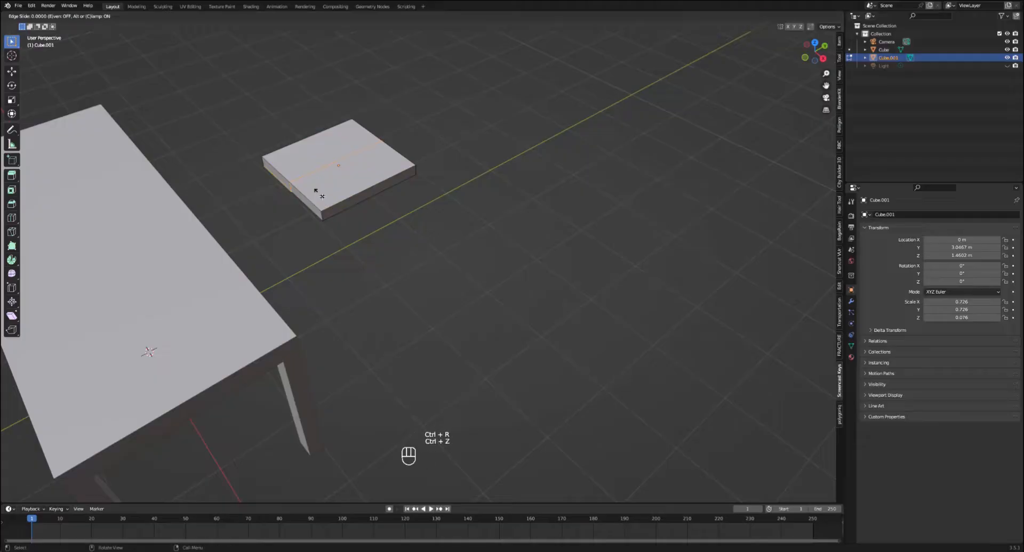
pyautogui.click(322, 197)
pyautogui.hotkey('ctrl', 'z')
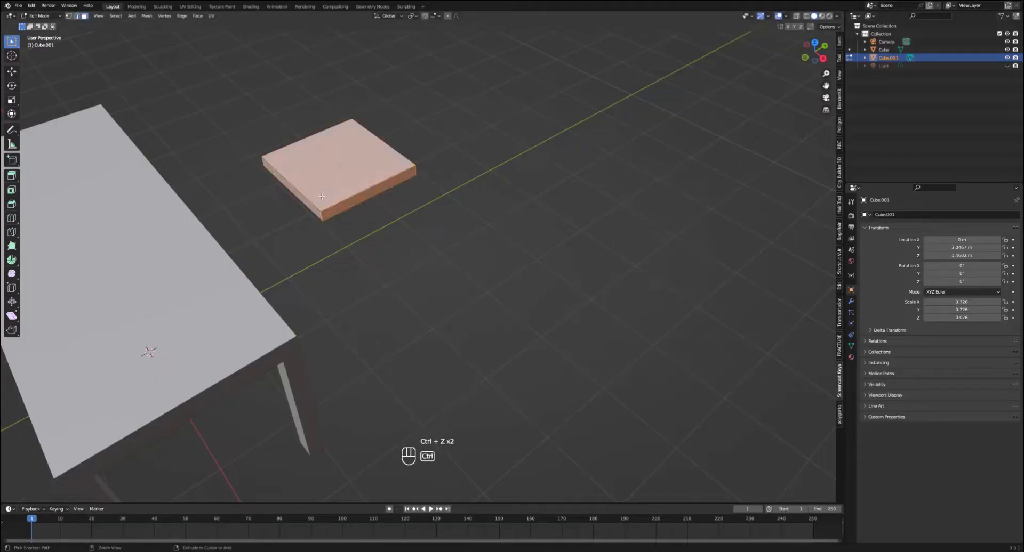
# - Add two parallel loop cuts across the small slab and scale them apart along X until they sit near its outer edges
pyautogui.hotkey('ctrl', 'r')
pyautogui.click(321, 197)
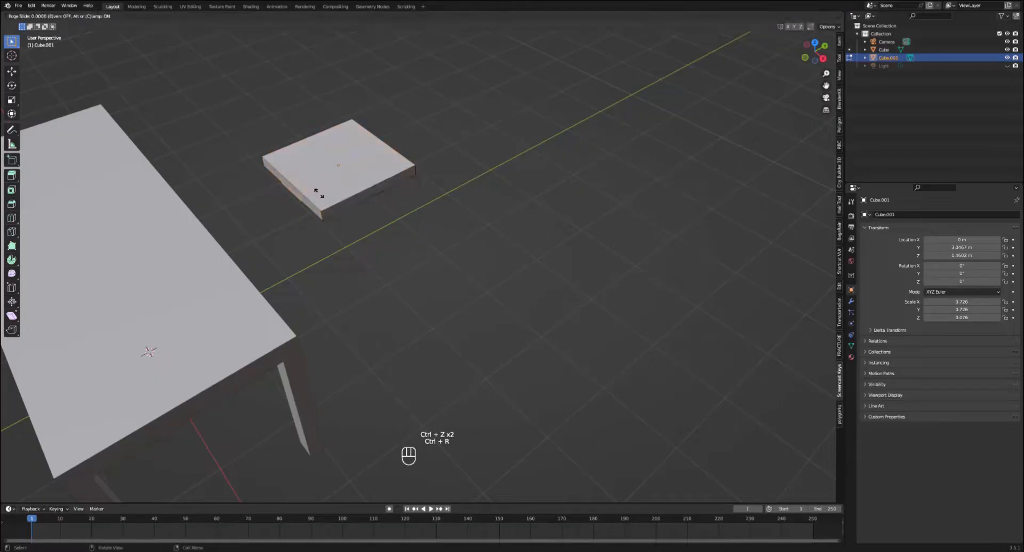
pyautogui.click(319, 193)
pyautogui.press('s')
pyautogui.press('x')
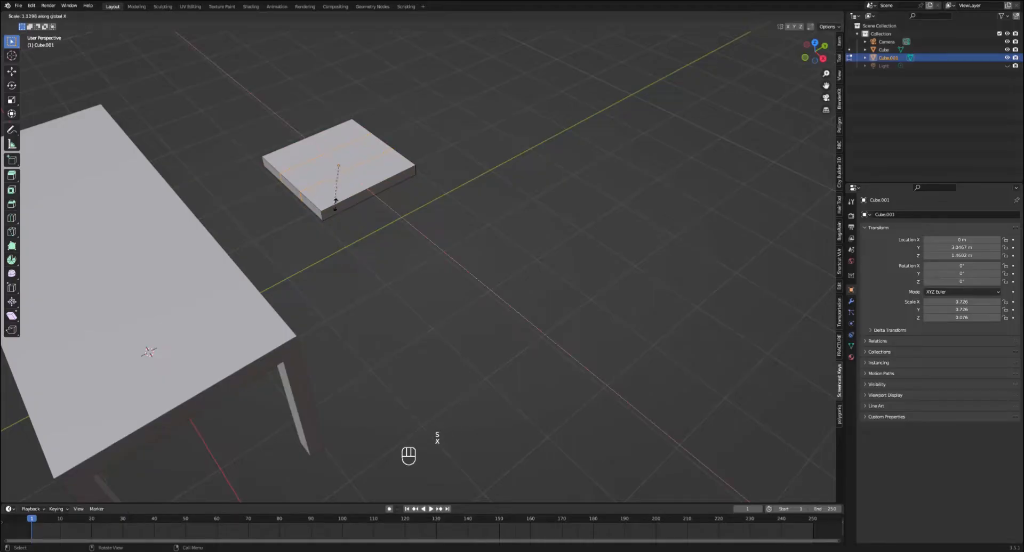
pyautogui.rightClick(394, 233)
# - Add two perpendicular loop cuts to the small slab and scale them apart along Y toward its other two edges
pyautogui.moveTo(398, 229); pyautogui.dragTo(452, 255, button='middle')
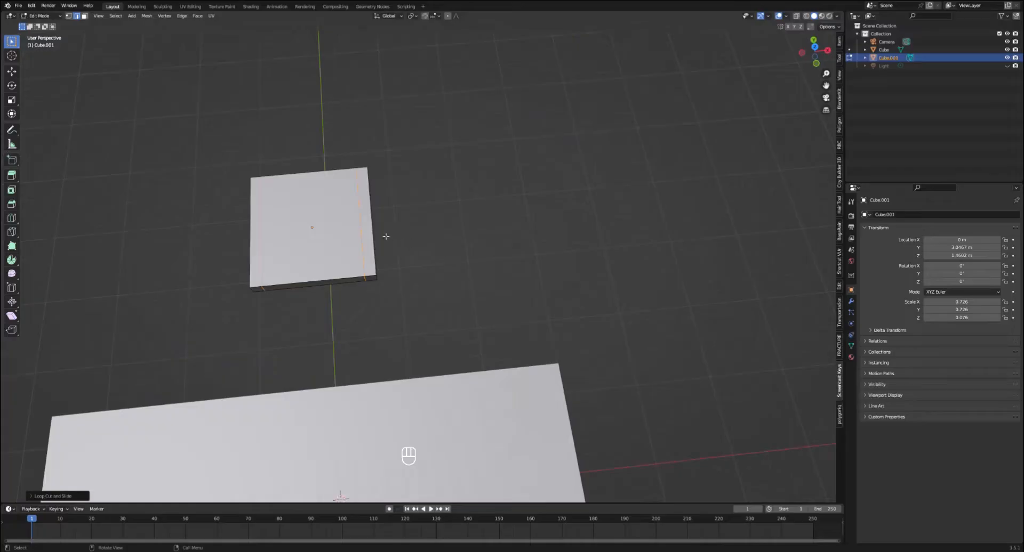
pyautogui.moveTo(386, 237); pyautogui.dragTo(356, 231, button='middle')
pyautogui.hotkey('ctrl', 'r')
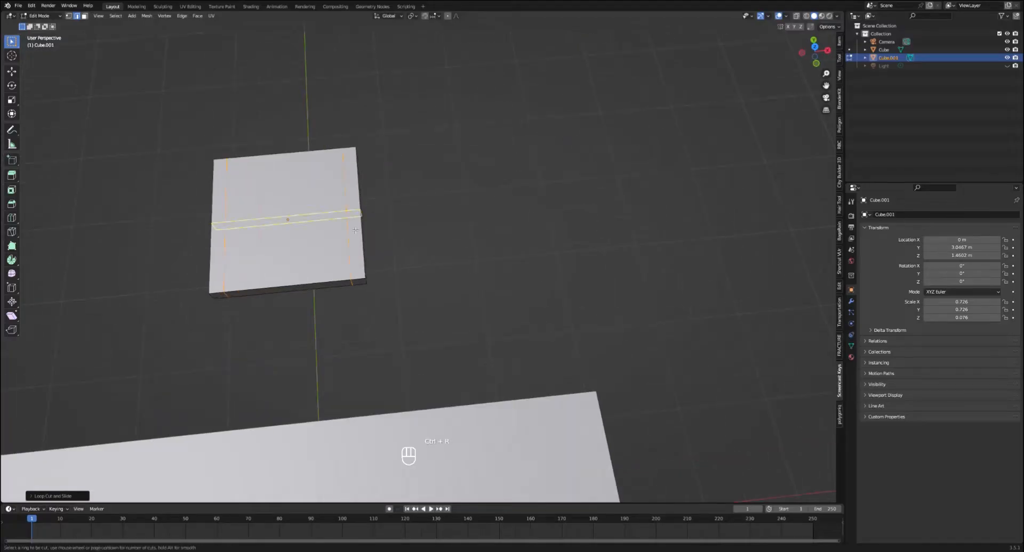
pyautogui.scroll(1, 356, 231)
pyautogui.click(356, 231)
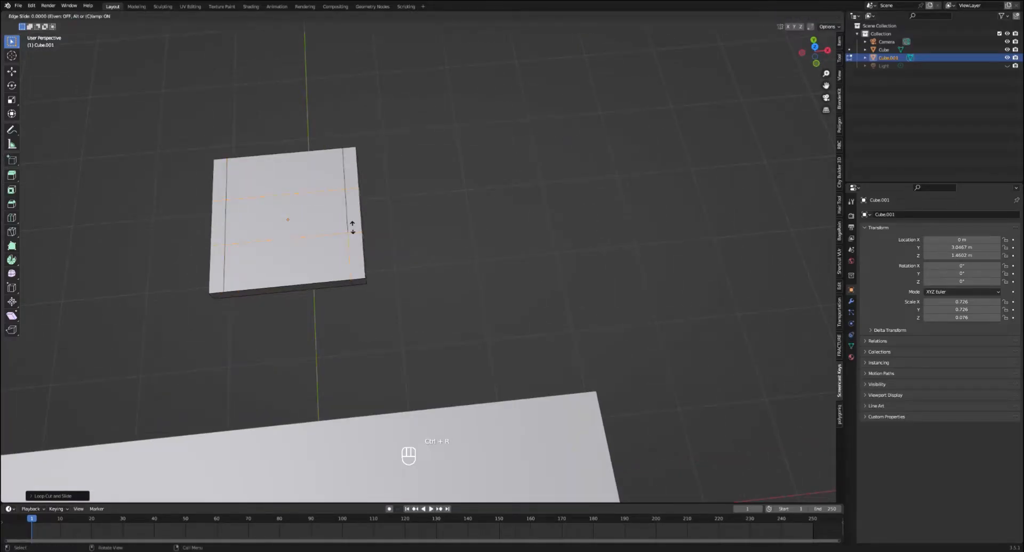
pyautogui.rightClick(352, 228)
pyautogui.press('s')
pyautogui.press('y')
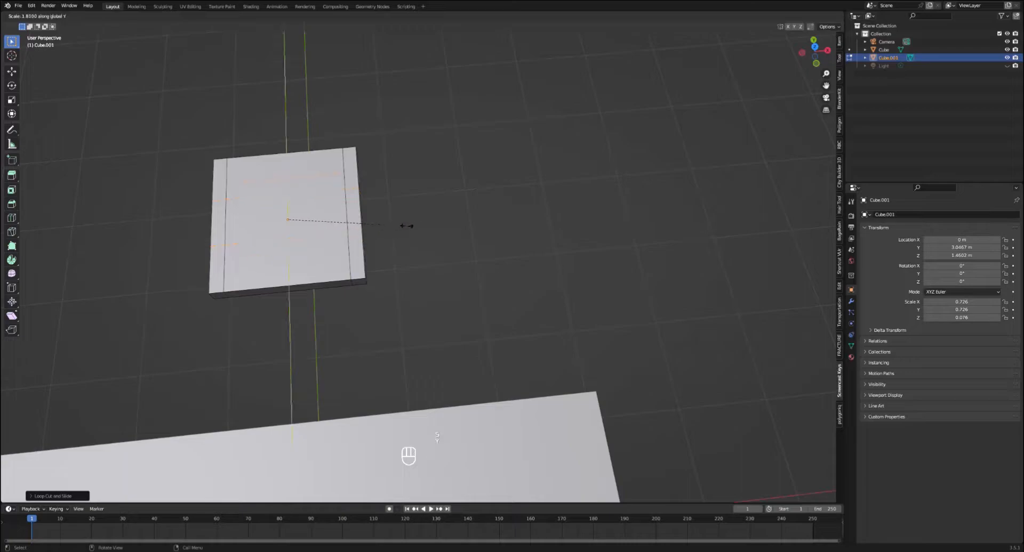
pyautogui.click(452, 220)
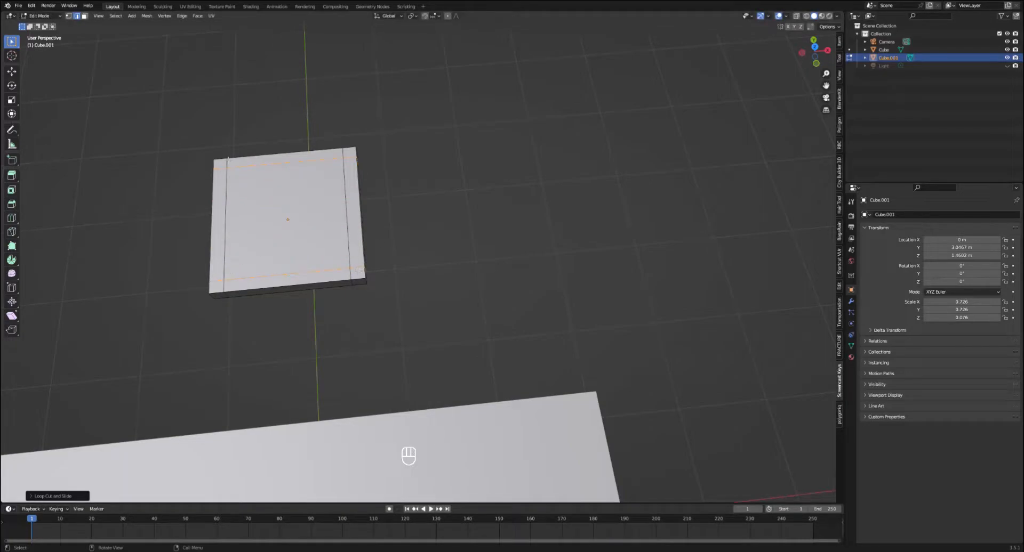
# - In face selection, select the four small corner faces on the small slab's underside
pyautogui.moveTo(291, 190); pyautogui.dragTo(221, 212, button='middle')
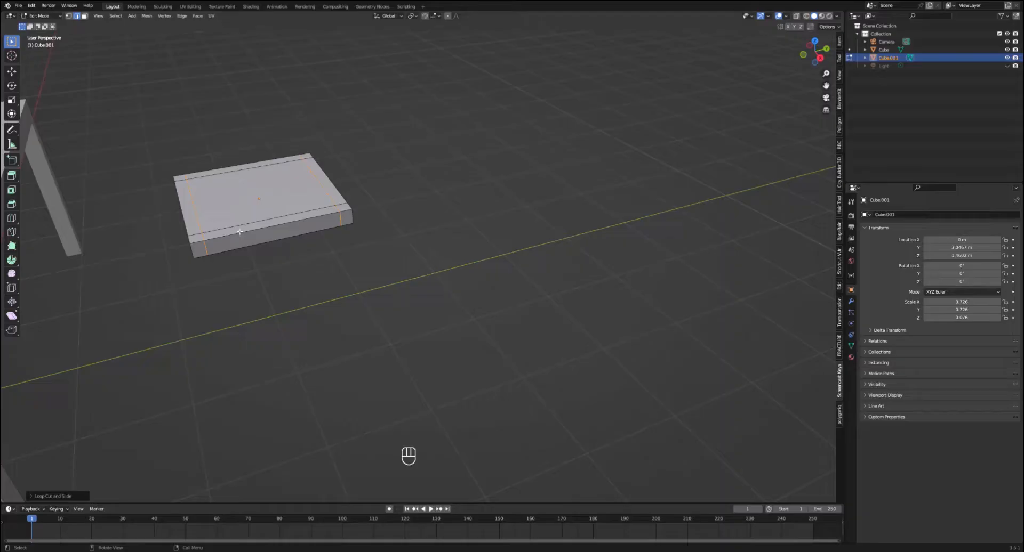
pyautogui.moveTo(227, 248); pyautogui.dragTo(244, 256, button='middle')
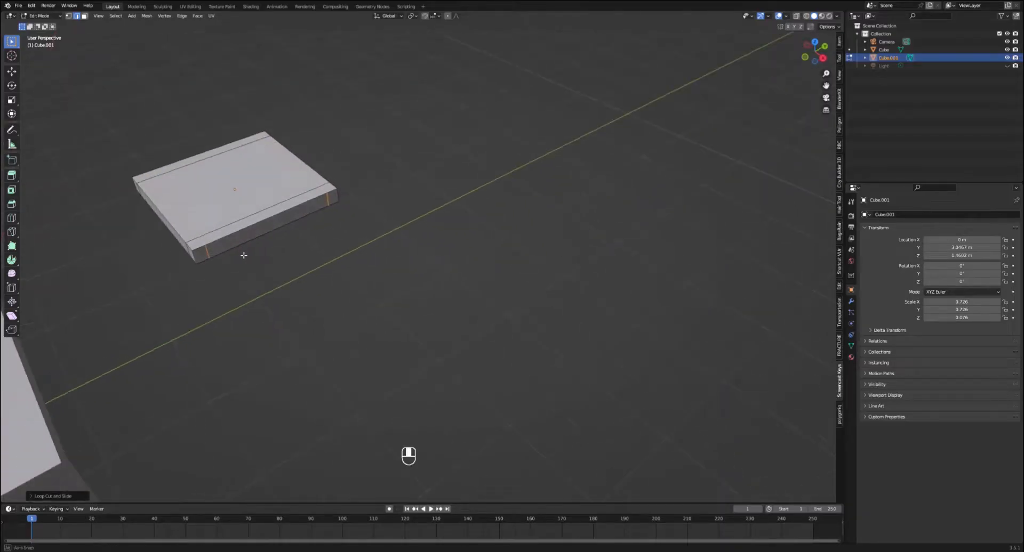
pyautogui.keyDown('shift'); pyautogui.moveTo(232, 200); pyautogui.dragTo(86, 12, button='middle'); pyautogui.keyUp('shift')
pyautogui.scroll(1, 309, 247)
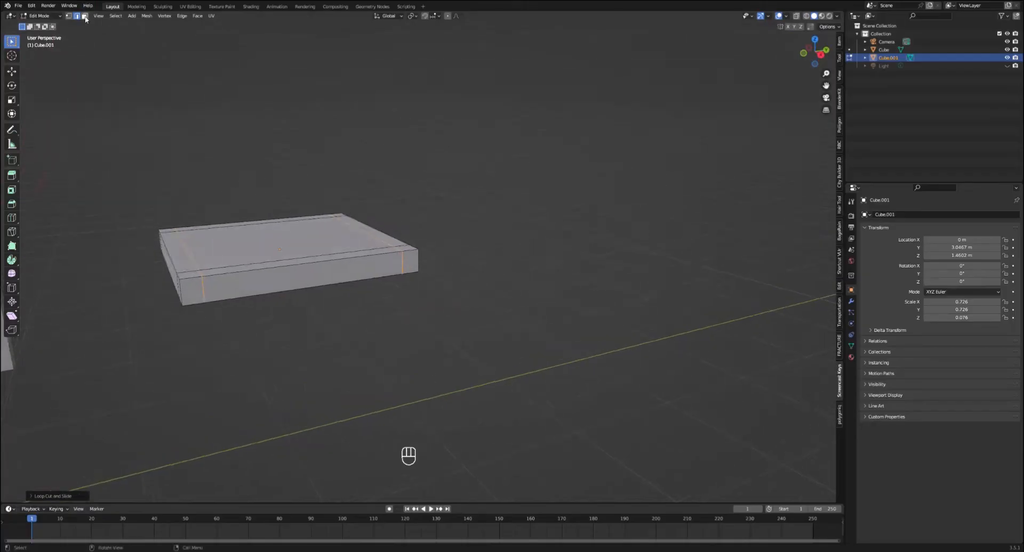
pyautogui.moveTo(208, 160); pyautogui.dragTo(240, 101, button='middle')
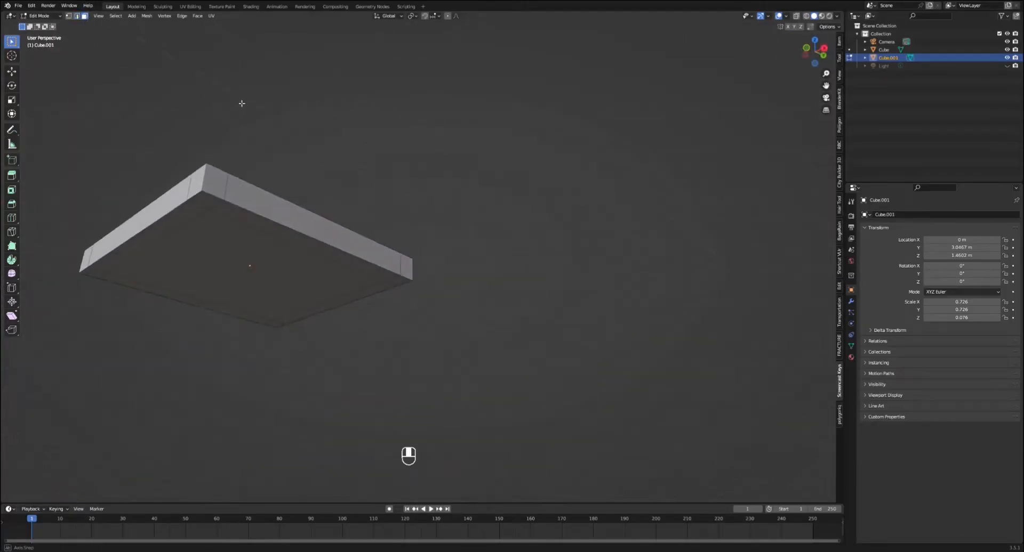
pyautogui.click(204, 200)
pyautogui.keyDown('shift'); pyautogui.click(95, 276); pyautogui.keyUp('shift')
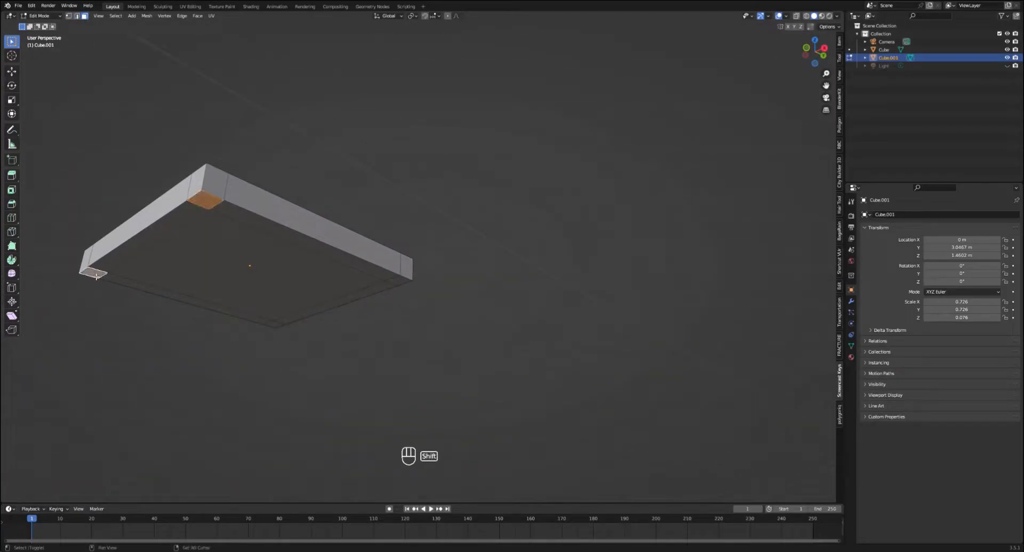
pyautogui.keyDown('shift'); pyautogui.click(275, 325); pyautogui.keyUp('shift')
pyautogui.keyDown('shift'); pyautogui.click(396, 286); pyautogui.keyUp('shift')
# - Extrude the selected corner faces about 1.1 m downward along the Z axis to form four legs
pyautogui.moveTo(396, 286); pyautogui.dragTo(305, 278, button='middle')
pyautogui.press('e')
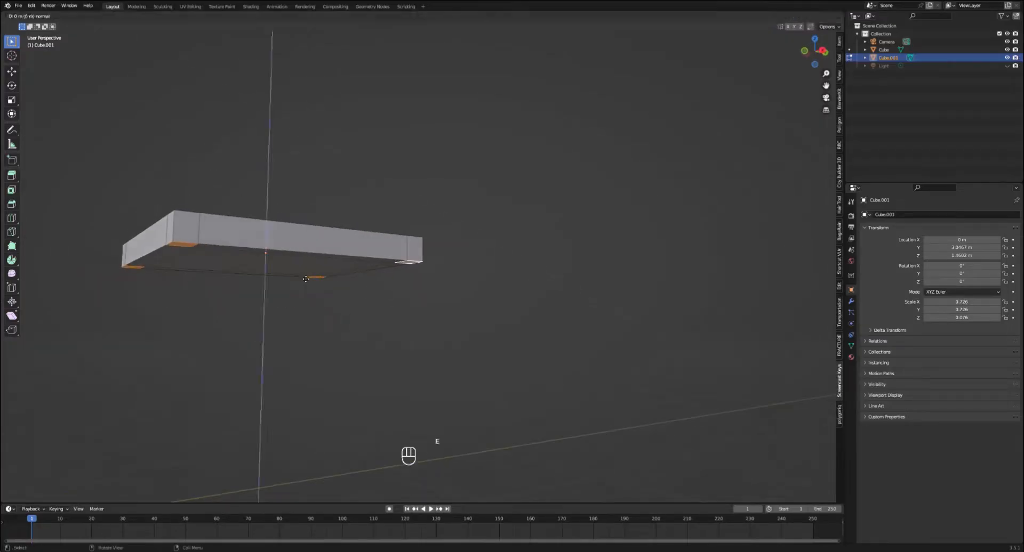
pyautogui.press('z')
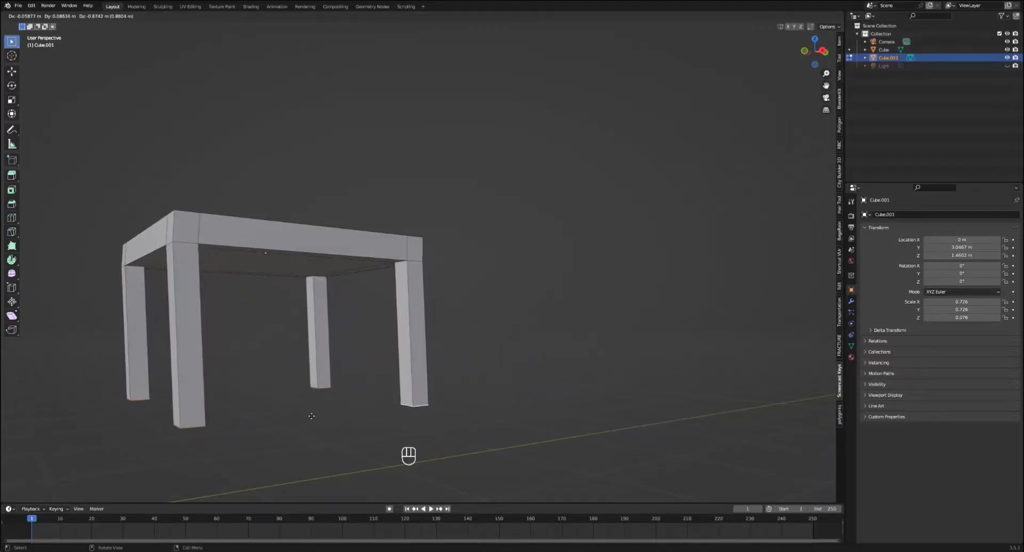
pyautogui.press('z')
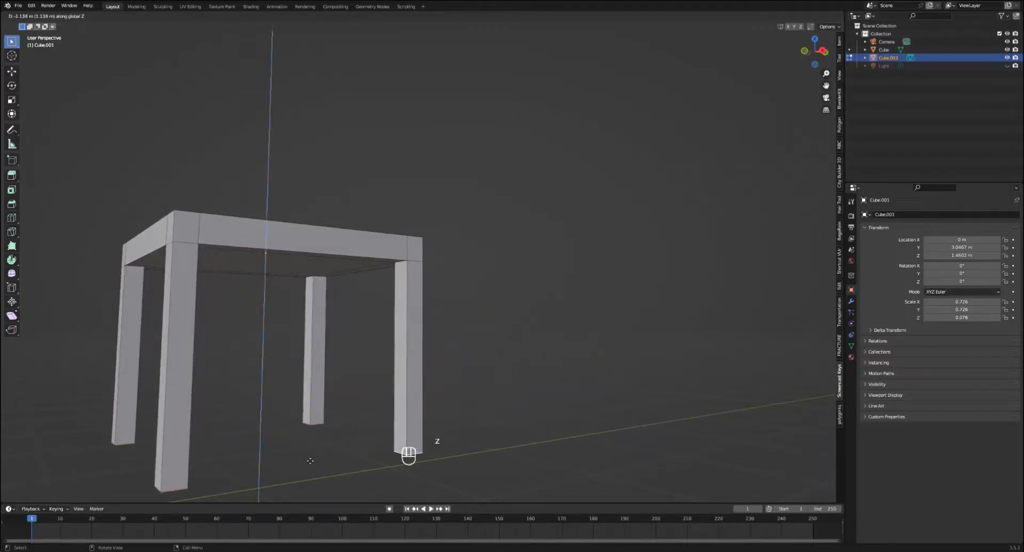
pyautogui.click(309, 460)
# - In Object Mode, move the stool about 0.24 m down along Z so its legs stand on the ground line
pyautogui.press('KP_3')
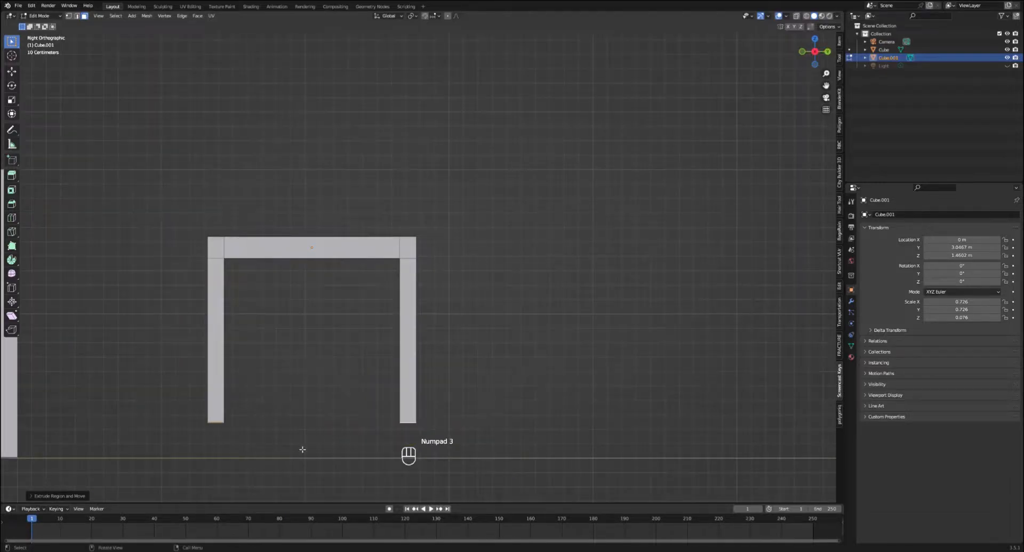
pyautogui.keyDown('shift'); pyautogui.moveTo(303, 450); pyautogui.dragTo(453, 405, button='middle'); pyautogui.keyUp('shift')
pyautogui.scroll(-2, 453, 404)
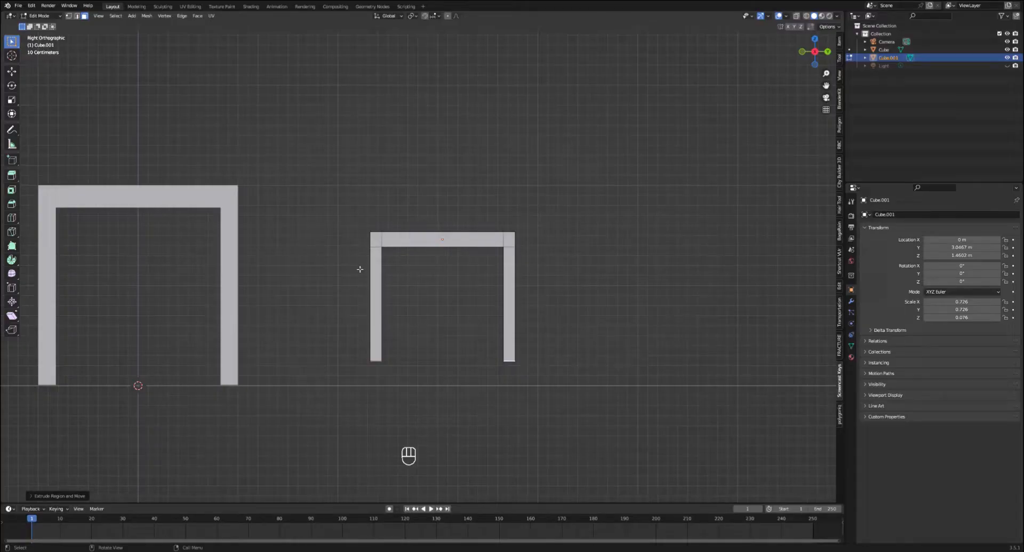
pyautogui.press('Tab')
pyautogui.moveTo(334, 200); pyautogui.dragTo(592, 385)
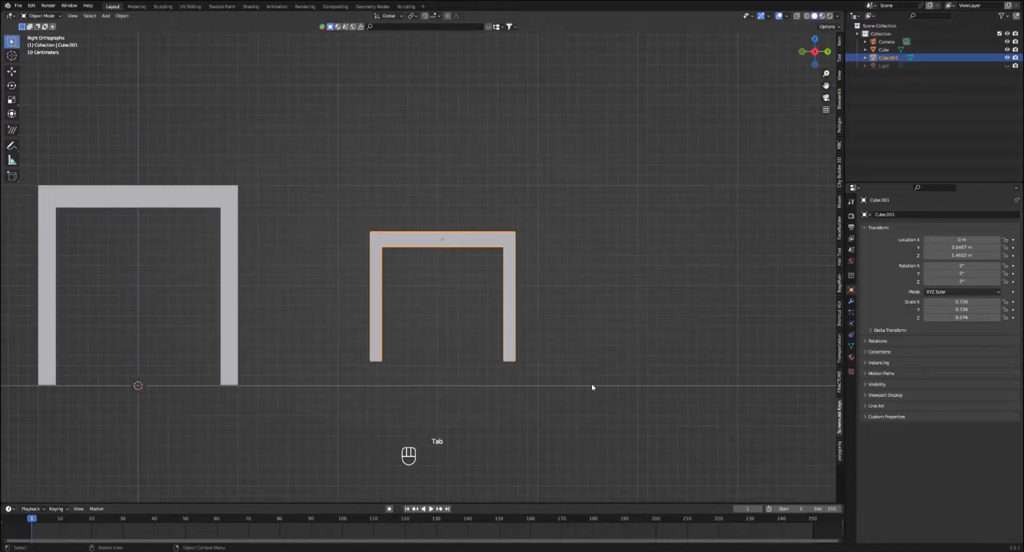
pyautogui.press('g')
pyautogui.press('z')
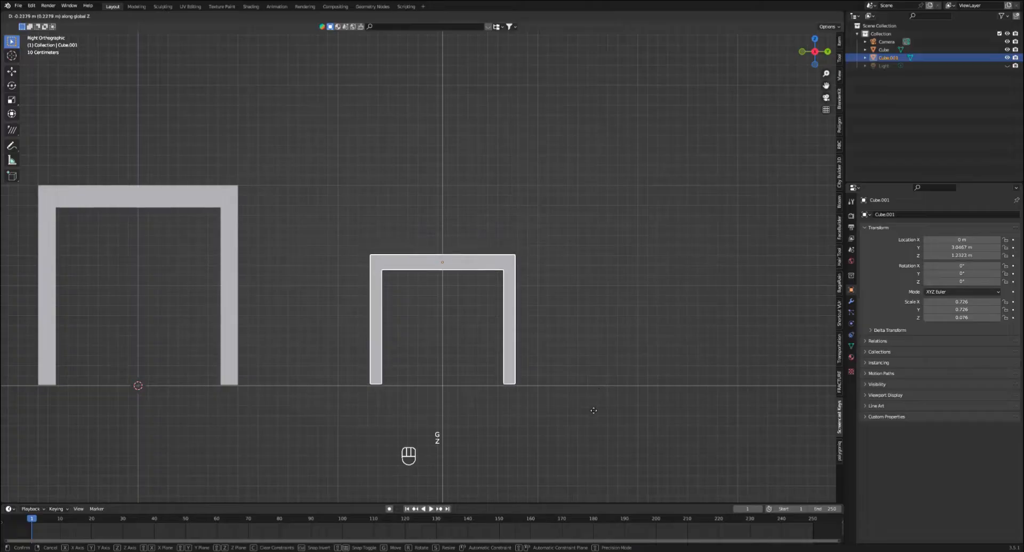
pyautogui.click(592, 413)
# - Move the stool about 0.69 m along Y toward the table
pyautogui.press('g')
pyautogui.press('y')
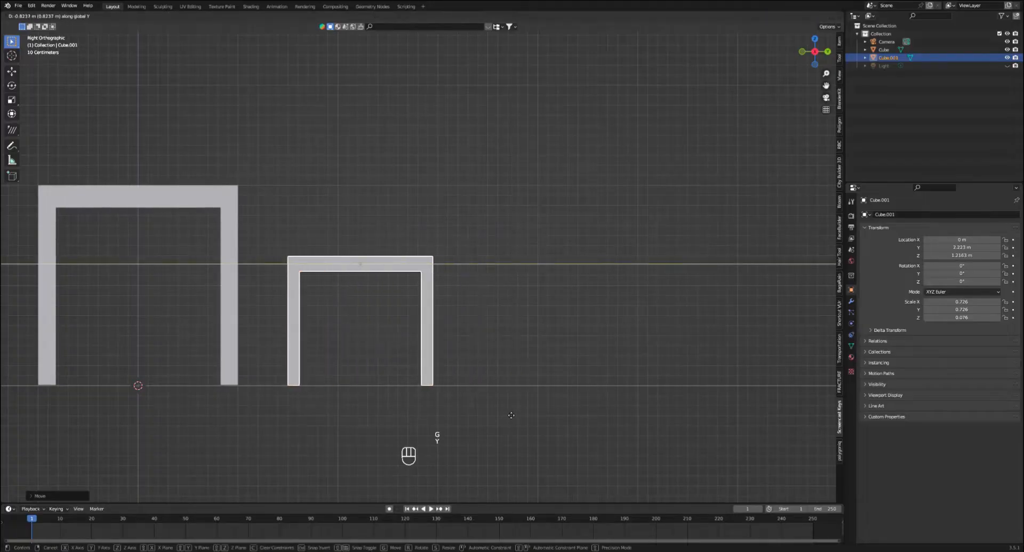
pyautogui.click(515, 416)
pyautogui.moveTo(514, 416); pyautogui.dragTo(458, 366, button='middle')
# - In Edit Mode, select the two small corner faces on top of the seat along the edge facing away from the table
pyautogui.press('Tab')
pyautogui.moveTo(389, 284); pyautogui.dragTo(450, 302, button='middle')
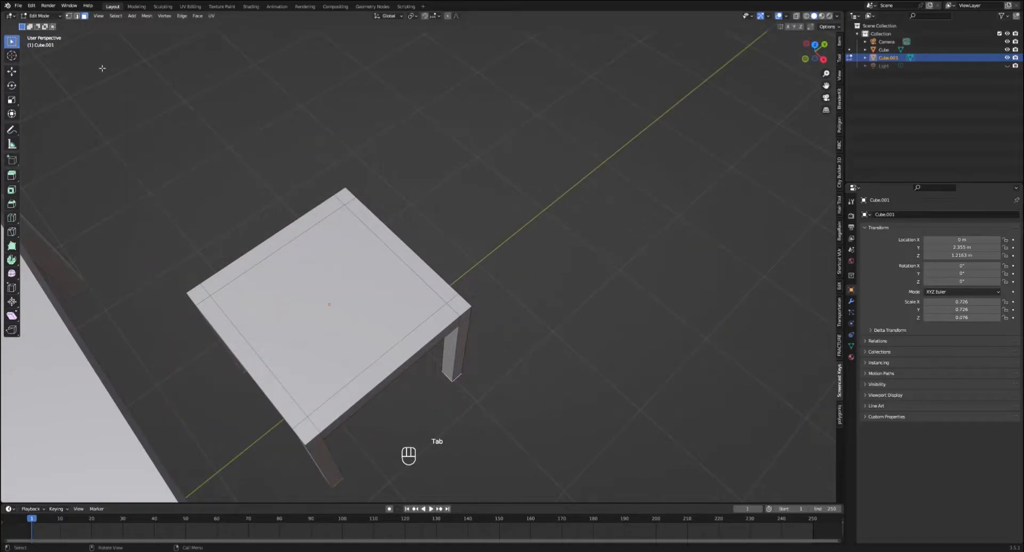
pyautogui.press('Tab')
pyautogui.click(53, 16)
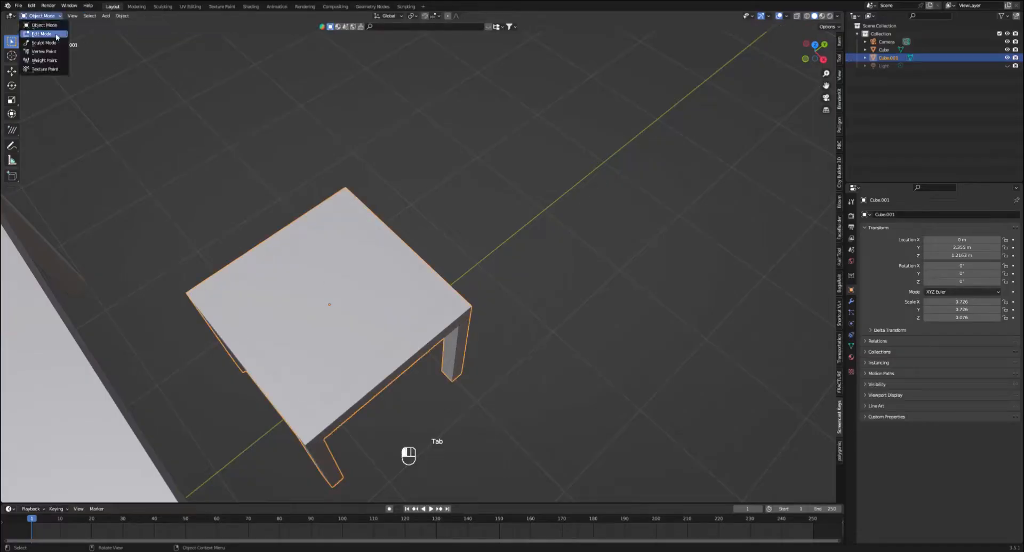
pyautogui.click(43, 33)
pyautogui.click(462, 312)
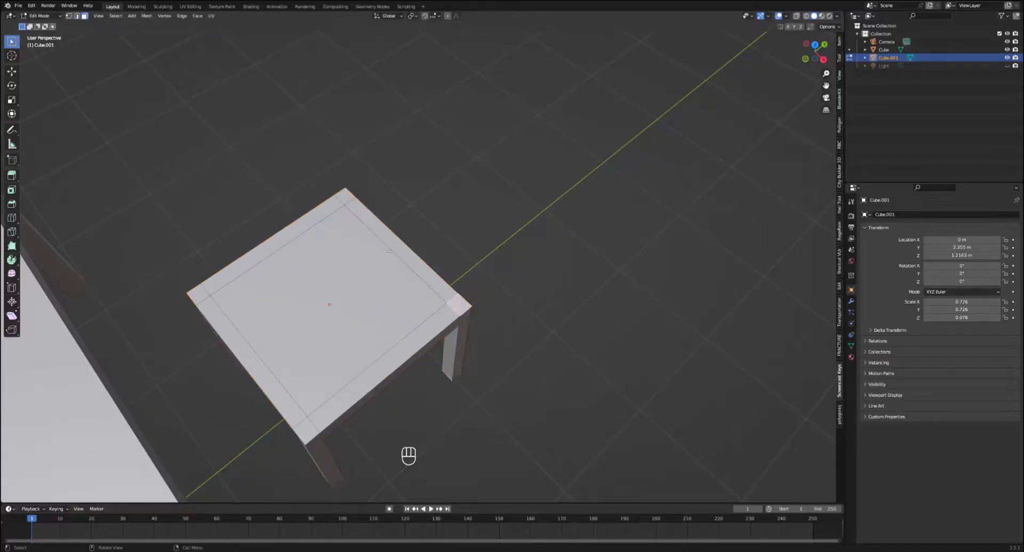
pyautogui.keyDown('shift'); pyautogui.click(344, 195); pyautogui.keyUp('shift')
pyautogui.moveTo(344, 196); pyautogui.dragTo(328, 170, button='middle')
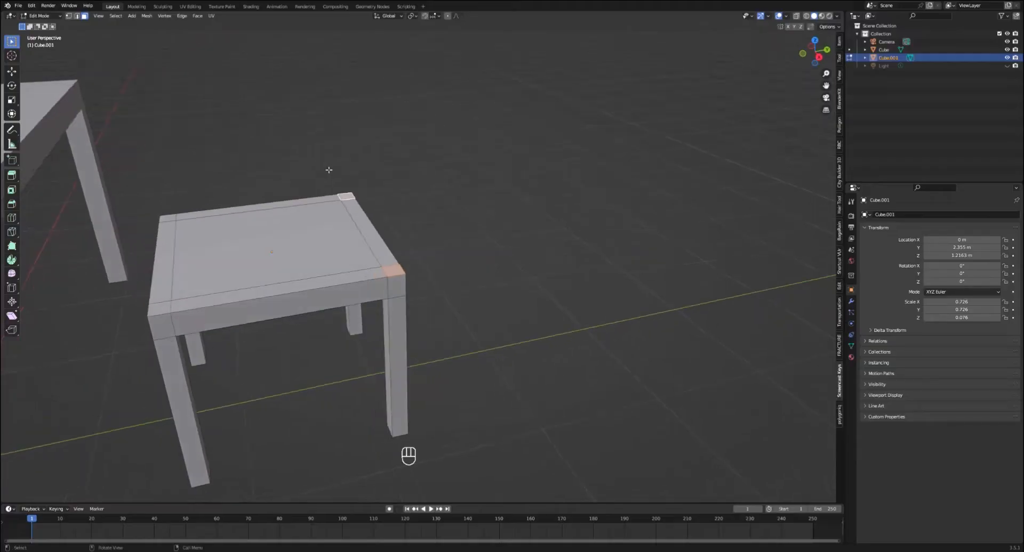
# - Extrude the two selected corner faces about 1.2 m upward along Z to form the backrest posts
pyautogui.press('e')
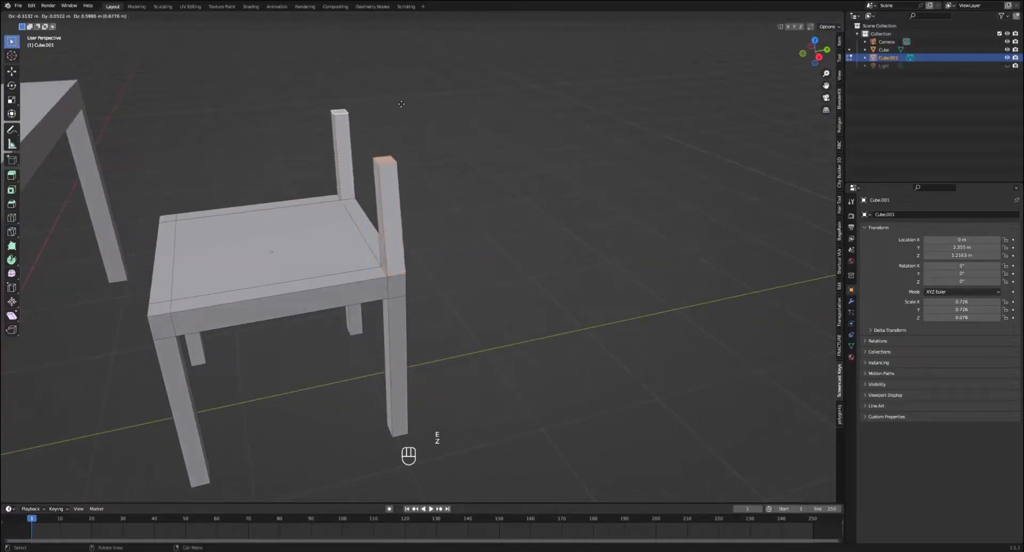
pyautogui.press('z')
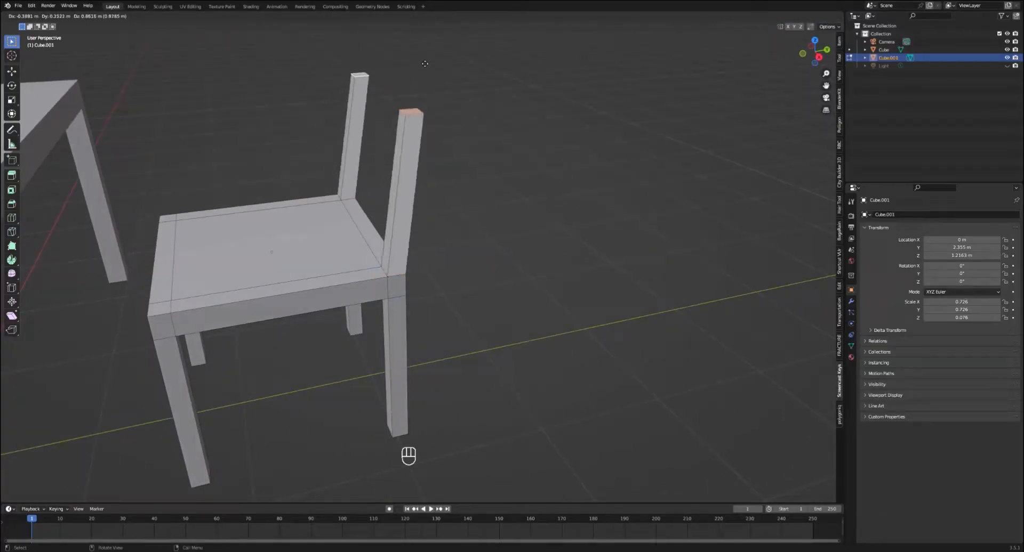
pyautogui.press('z')
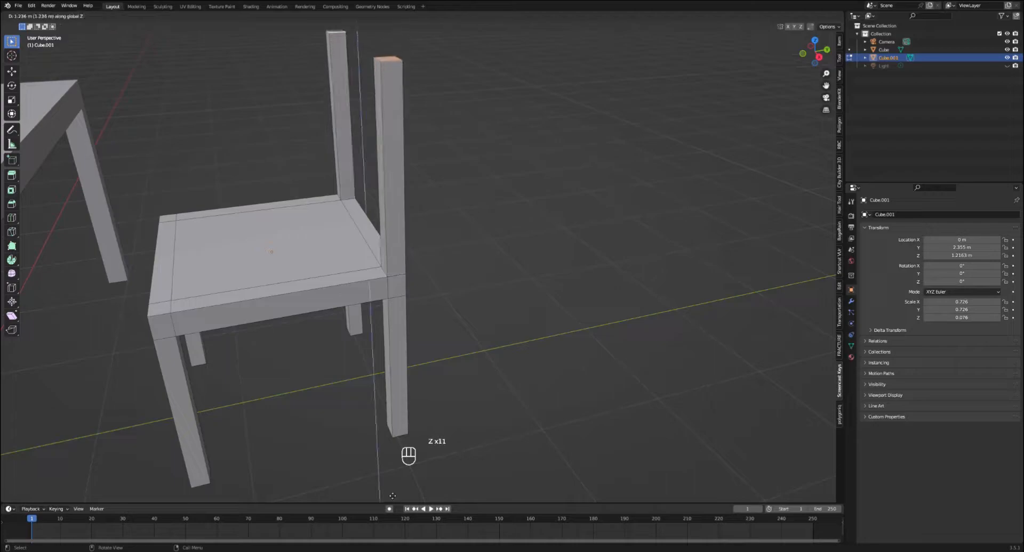
pyautogui.click(394, 494)
pyautogui.moveTo(480, 377); pyautogui.dragTo(368, 236, button='middle')
pyautogui.press('KP_3')
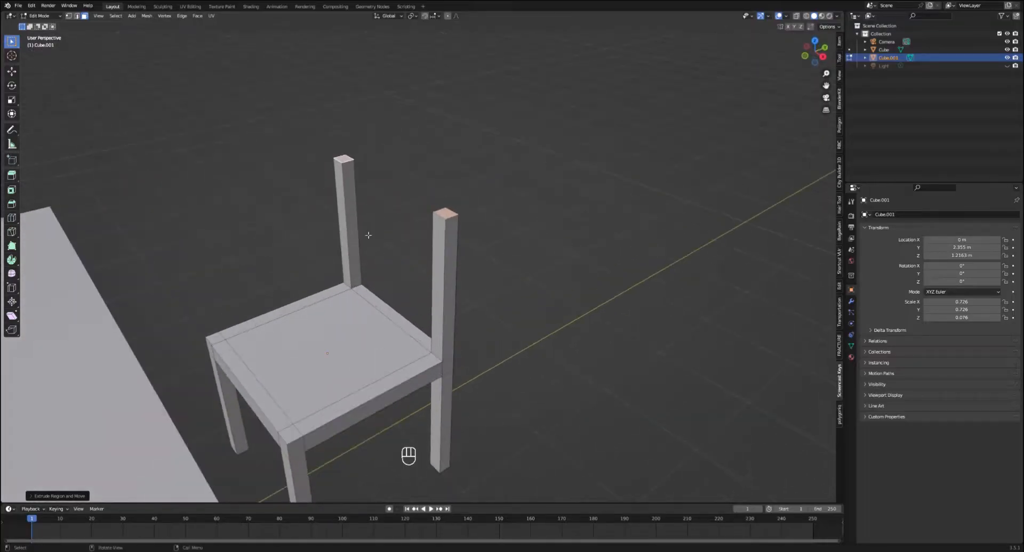
# - Add a centred loop cut around the middle of each backrest post
pyautogui.hotkey('ctrl', 'r')
pyautogui.click(355, 211)
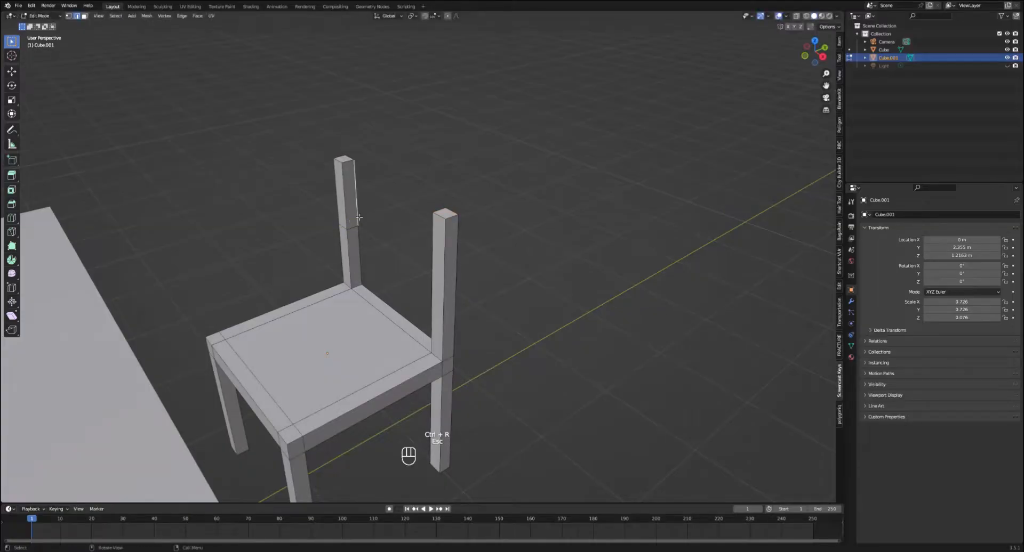
pyautogui.press('Escape')
pyautogui.moveTo(393, 235); pyautogui.dragTo(412, 250, button='middle')
pyautogui.hotkey('ctrl', 'r')
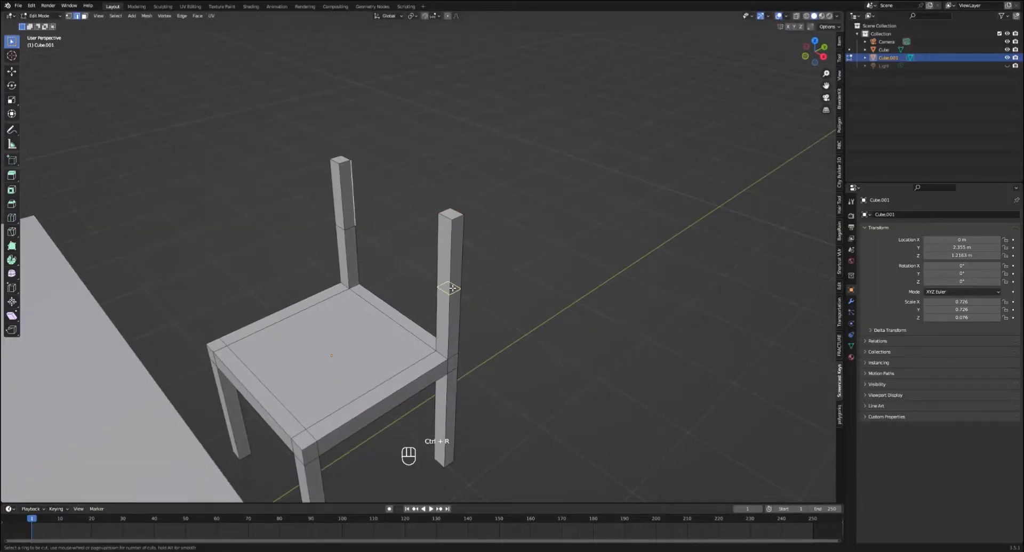
pyautogui.click(452, 288)
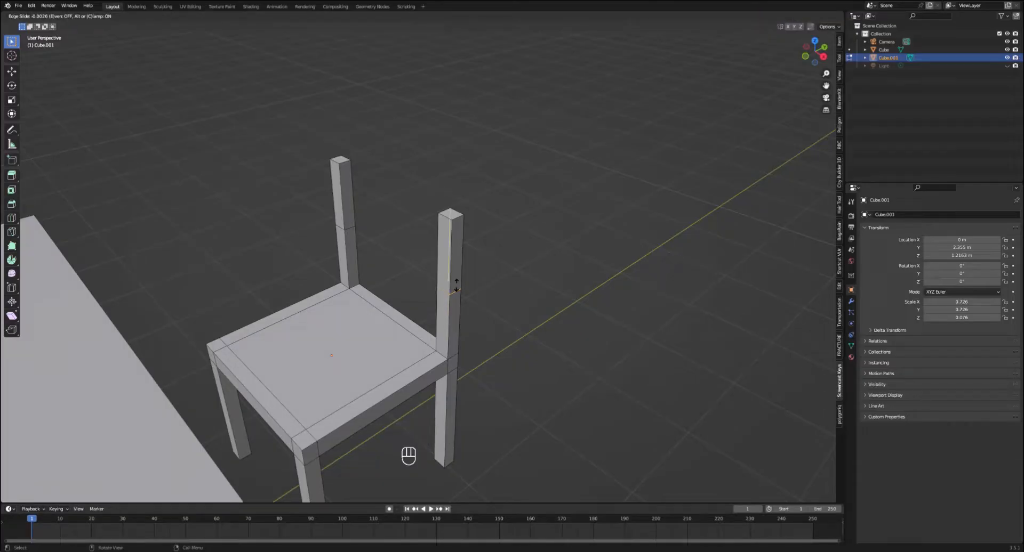
pyautogui.press('Escape')
pyautogui.moveTo(471, 286); pyautogui.dragTo(486, 316, button='middle')
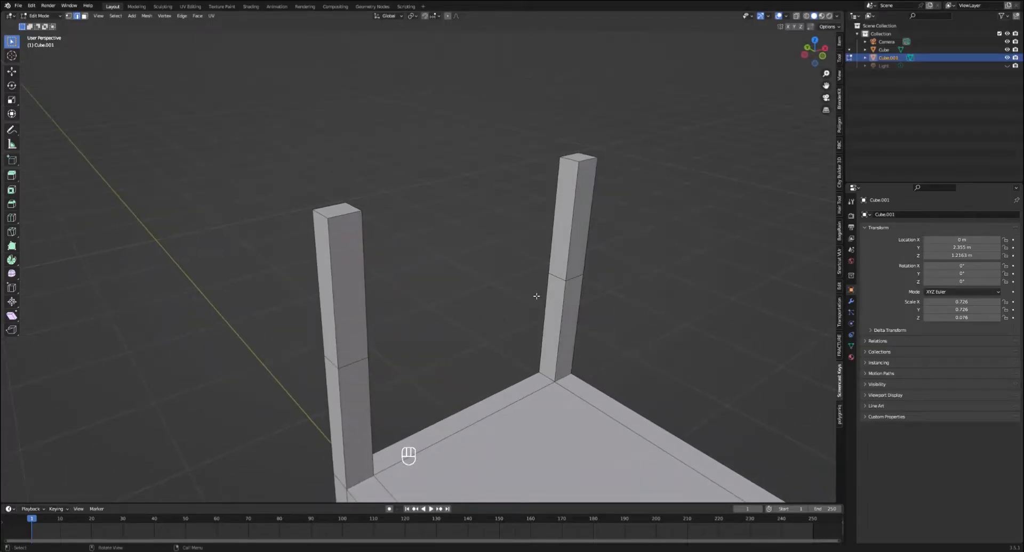
# - Select the facing inner faces on the upper halves of both posts and connect them with Bridge Edge Loops
pyautogui.moveTo(536, 296); pyautogui.dragTo(500, 320, button='middle')
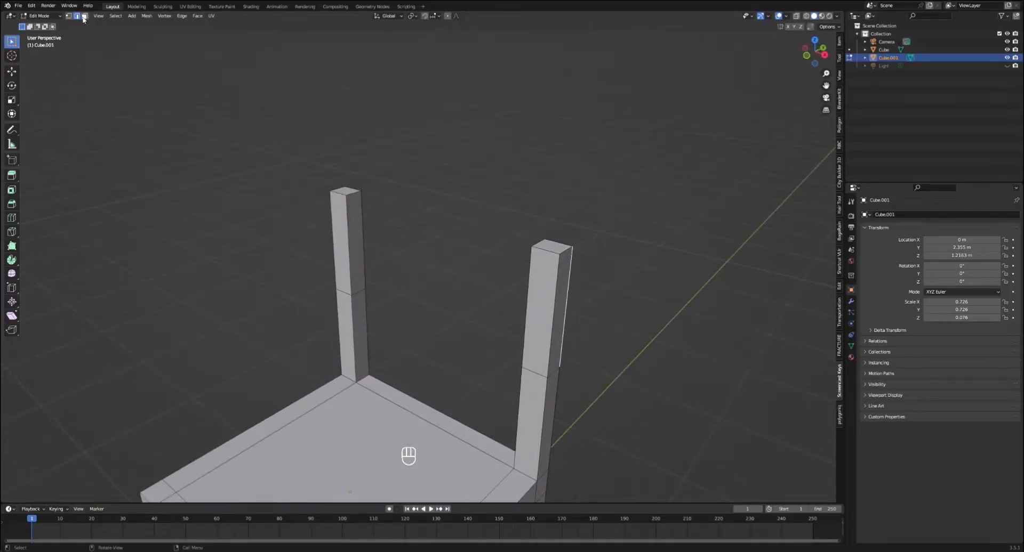
pyautogui.click(83, 16)
pyautogui.click(363, 256)
pyautogui.moveTo(364, 257); pyautogui.dragTo(336, 283, button='middle')
pyautogui.keyDown('shift'); pyautogui.click(520, 200); pyautogui.keyUp('shift')
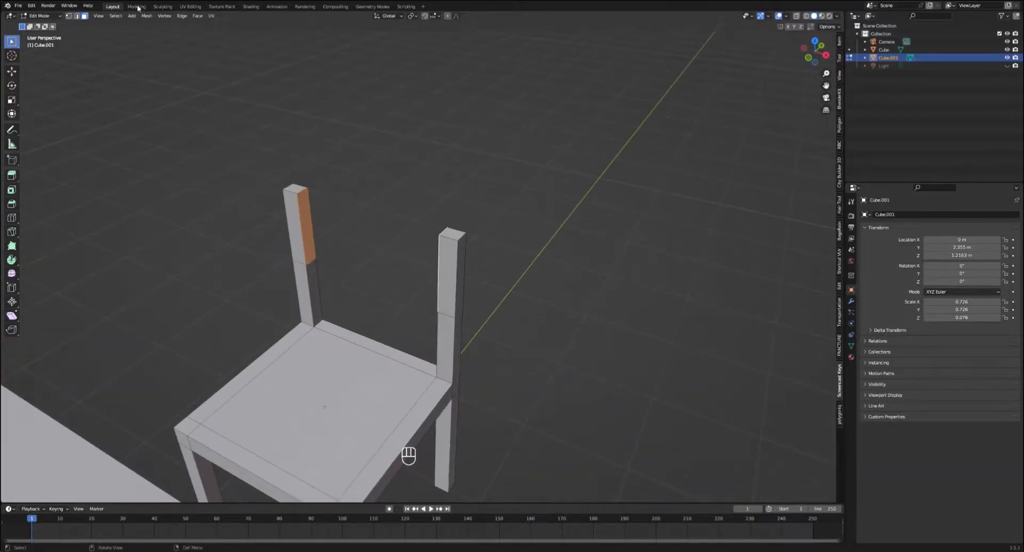
pyautogui.click(182, 16)
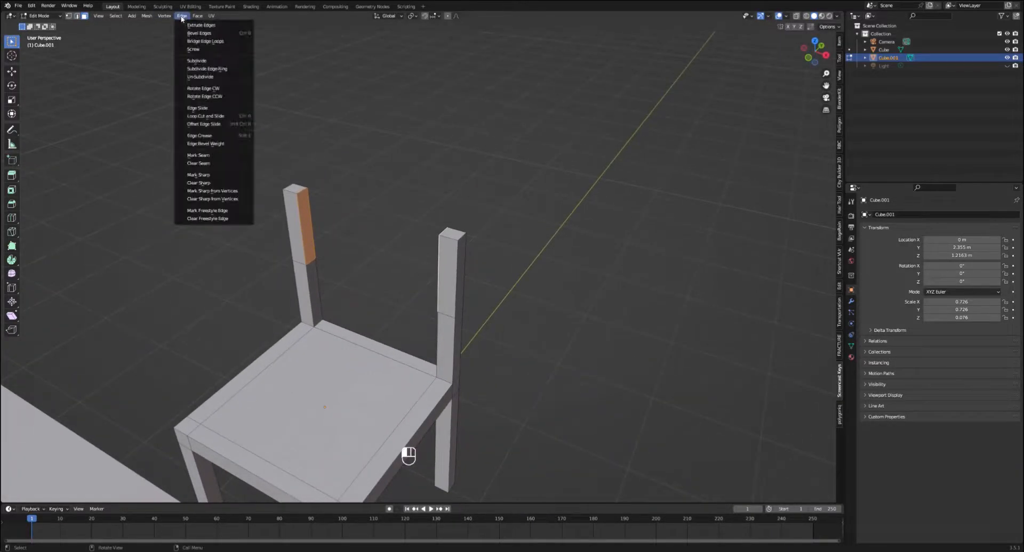
pyautogui.click(203, 42)
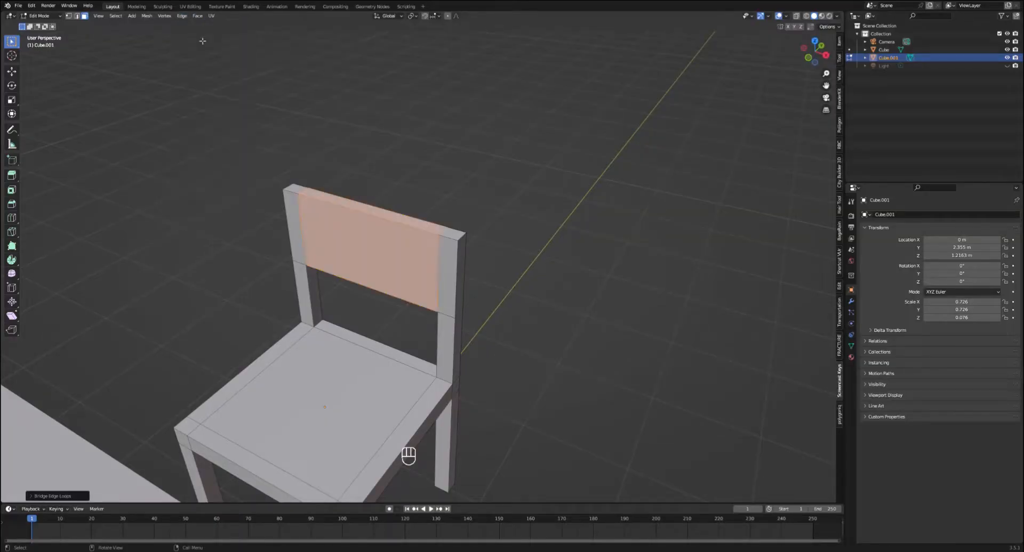
# - Return to Object Mode and clear the selection, with both the table and chair in view
pyautogui.click(358, 107)
pyautogui.moveTo(358, 105); pyautogui.dragTo(361, 131, button='middle')
pyautogui.scroll(-3, 336, 110)
pyautogui.scroll(-1, 309, 142)
pyautogui.scroll(-4, 370, 146)
pyautogui.scroll(1, 384, 235)
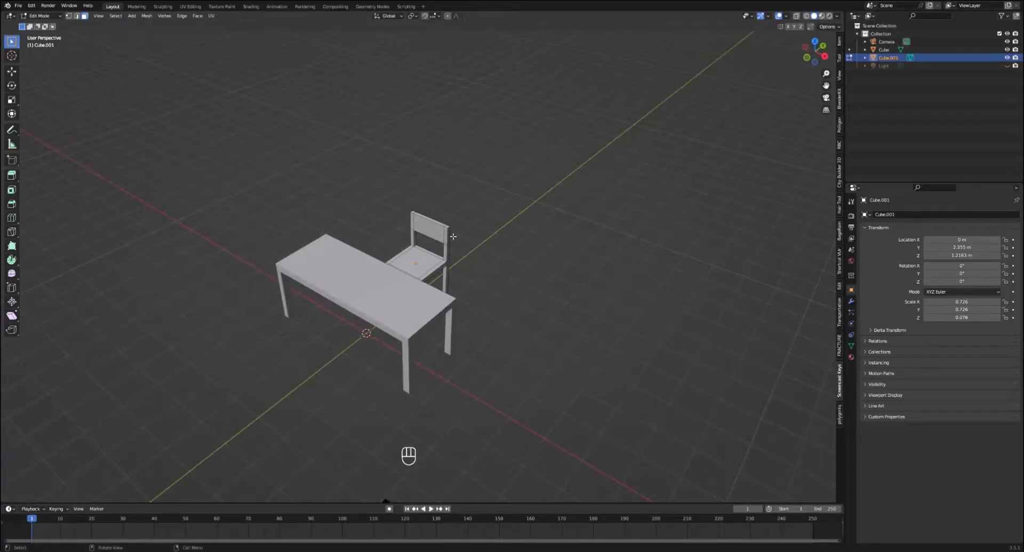
pyautogui.press('Tab')
pyautogui.moveTo(478, 264); pyautogui.dragTo(471, 242, button='middle')
pyautogui.click(478, 254)
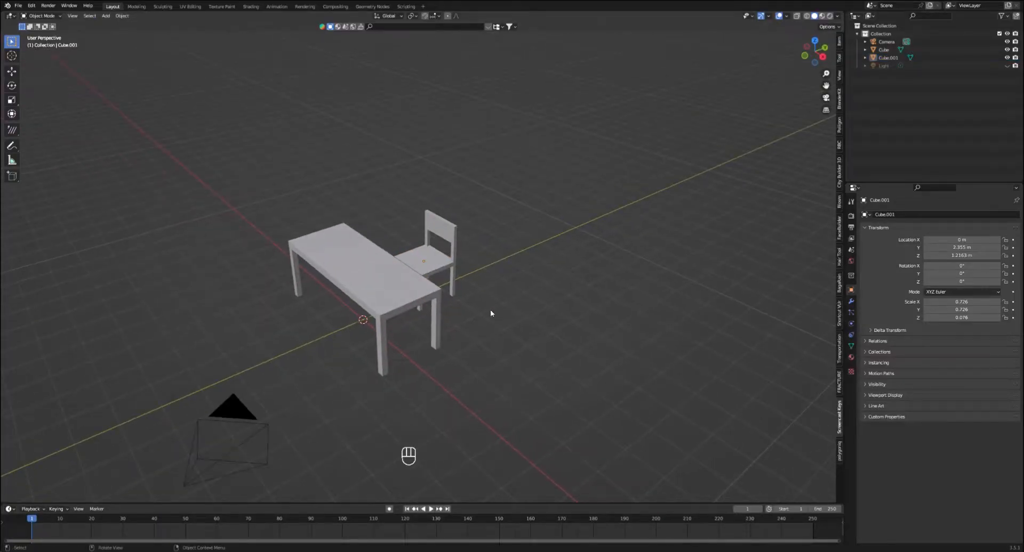
# - Add a plane mesh at the world origin as the floor
pyautogui.hotkey('shift', 'a')
pyautogui.moveTo(510, 248)
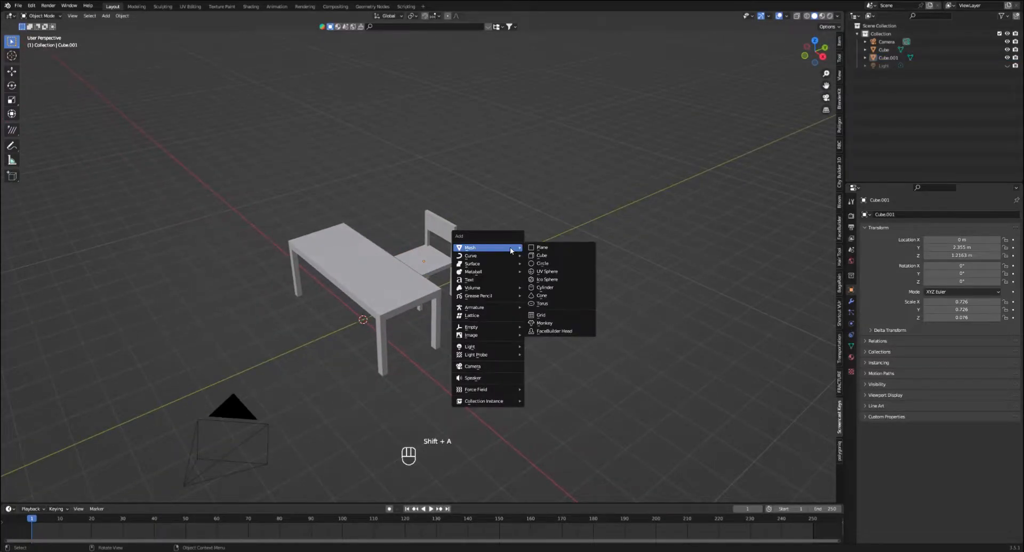
pyautogui.click(563, 249)
pyautogui.press('s')
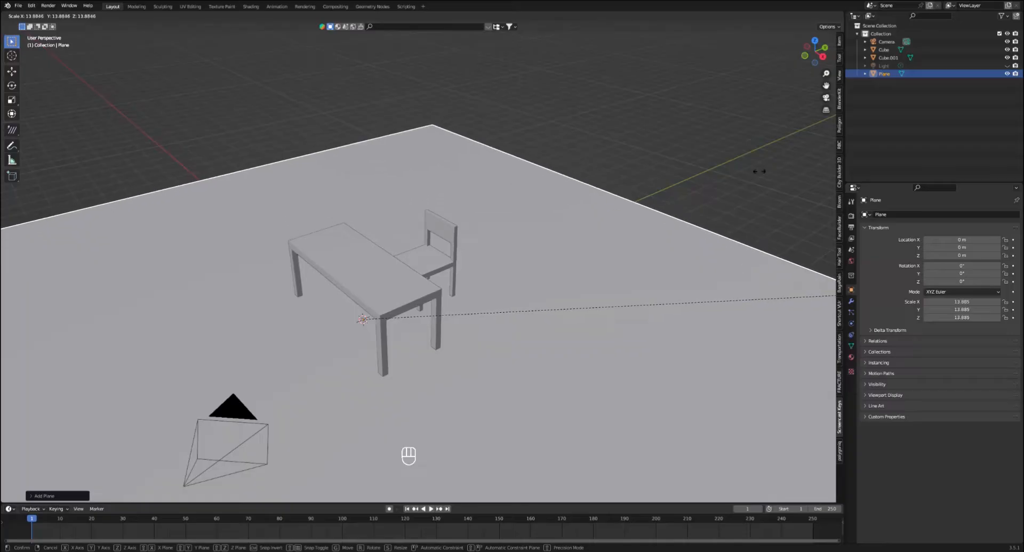
pyautogui.click(402, 163)
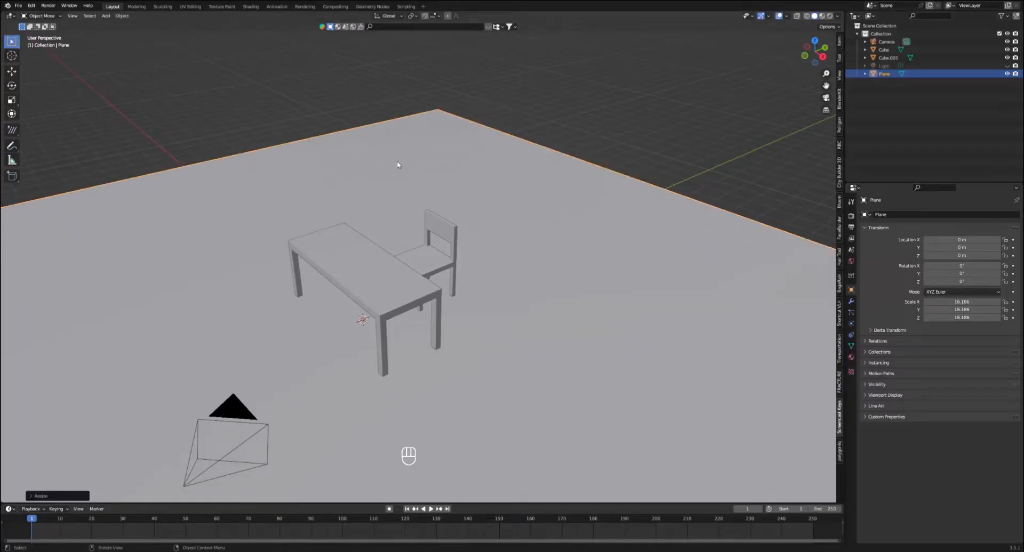
pyautogui.hotkey('ctrl', 'z')
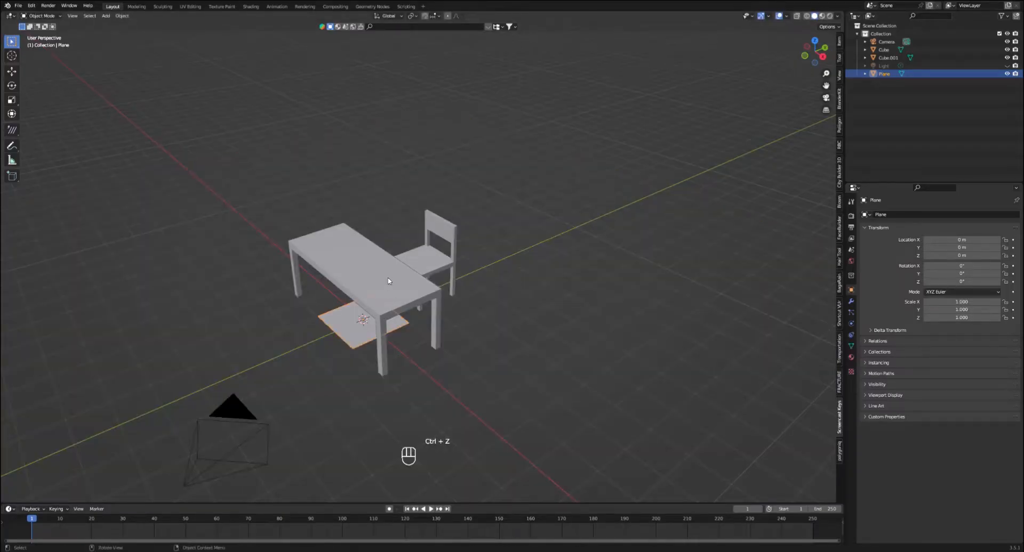
# - Scale the floor plane uniformly by a factor of 22
pyautogui.press('s')
pyautogui.press('2')
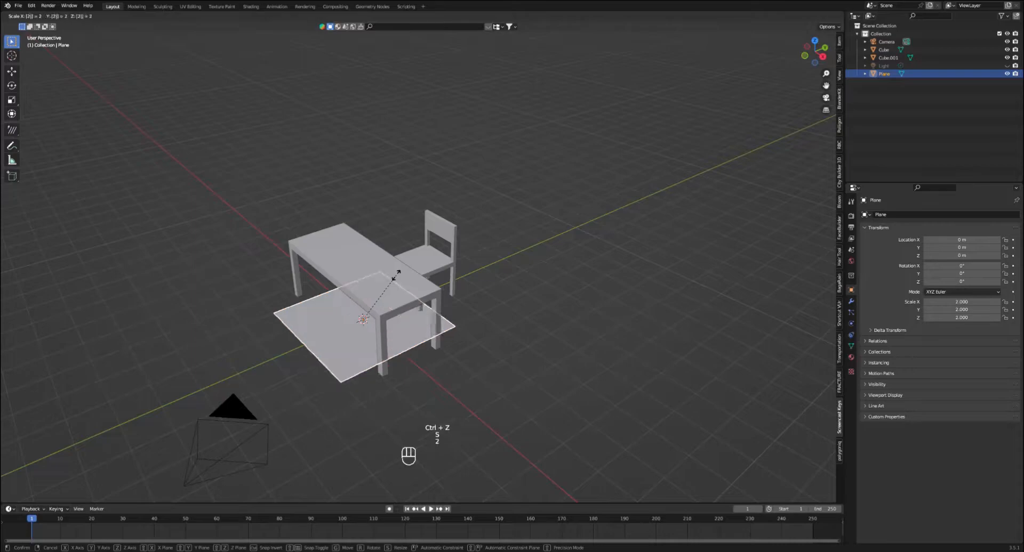
pyautogui.press('2')
pyautogui.click(396, 276)
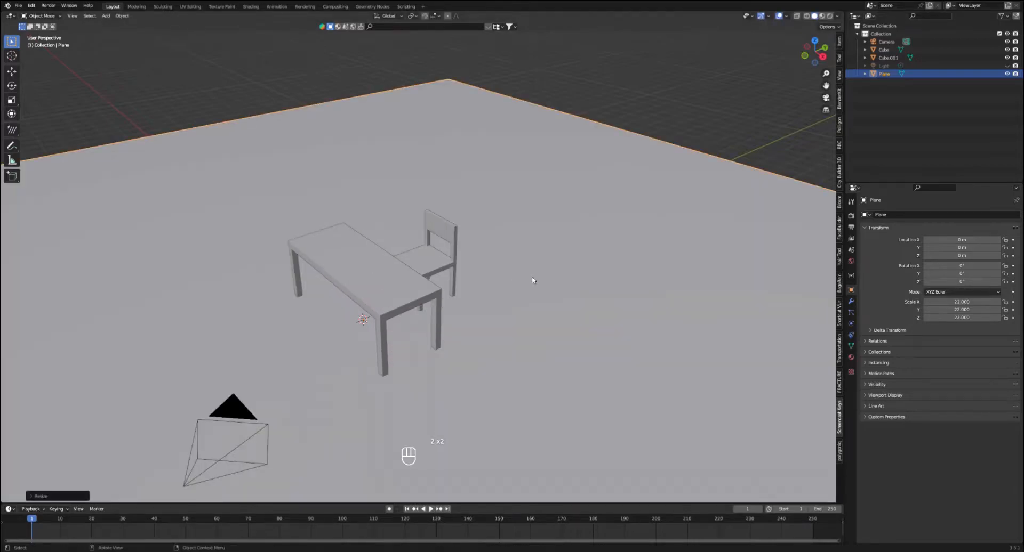
# - Duplicate the table and chair together and move the copies about 6.7 m in the negative X direction
pyautogui.moveTo(532, 280); pyautogui.dragTo(551, 285, button='middle')
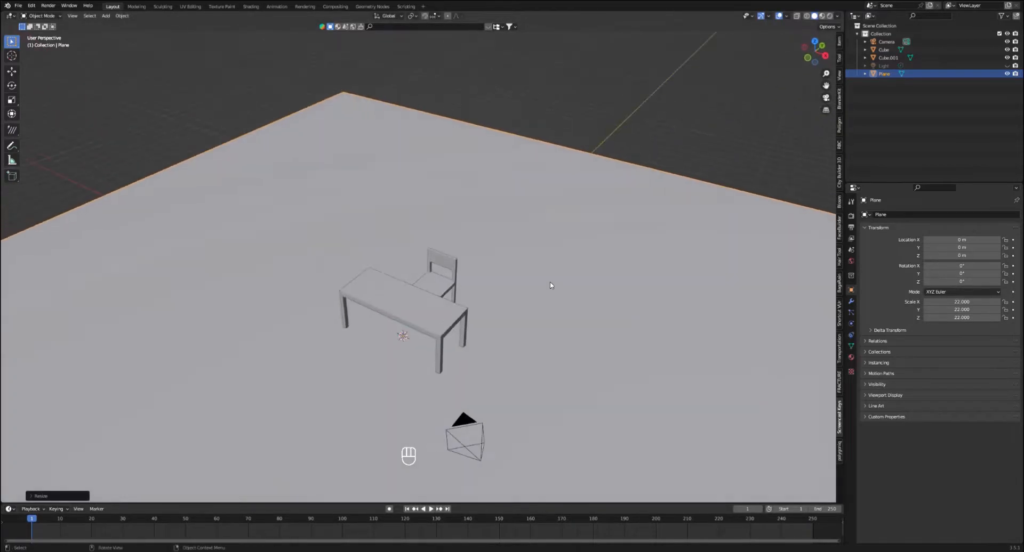
pyautogui.click(407, 310)
pyautogui.keyDown('shift'); pyautogui.click(445, 283); pyautogui.keyUp('shift')
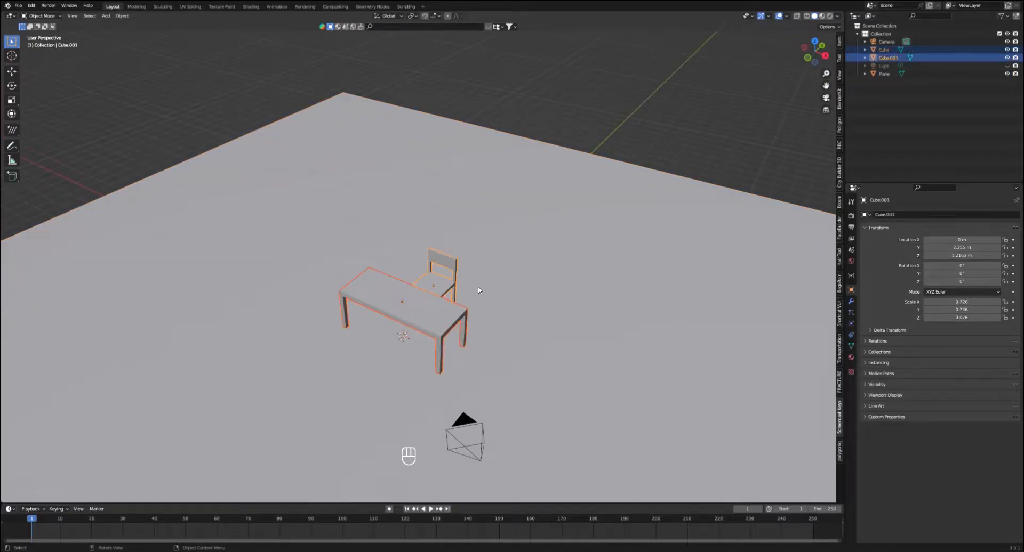
pyautogui.hotkey('shift', 'd')
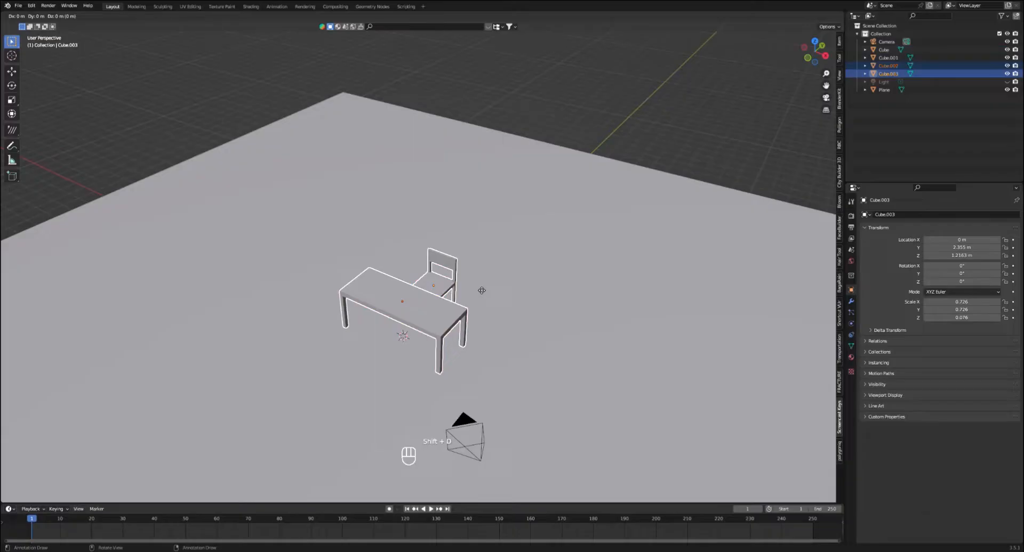
pyautogui.press('x')
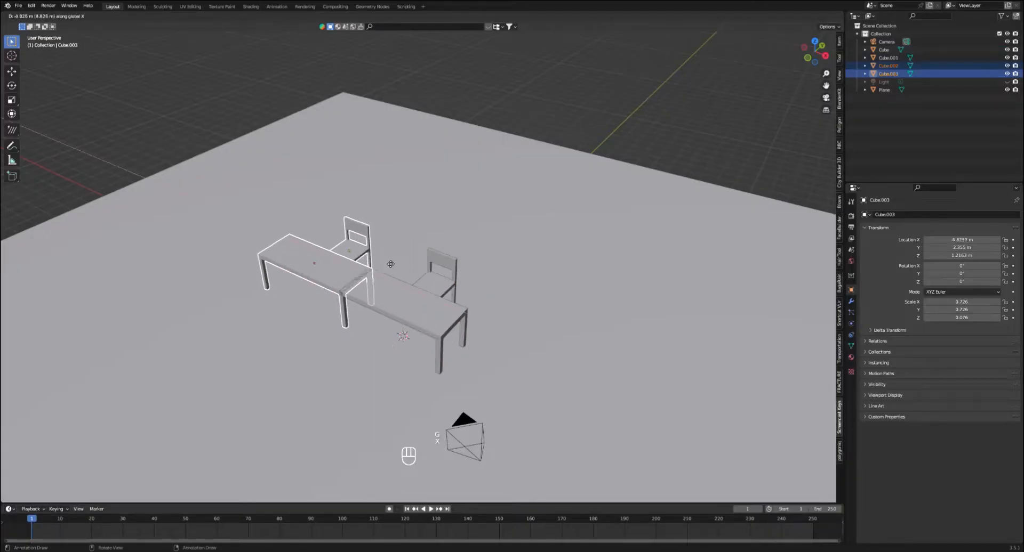
pyautogui.click(362, 251)
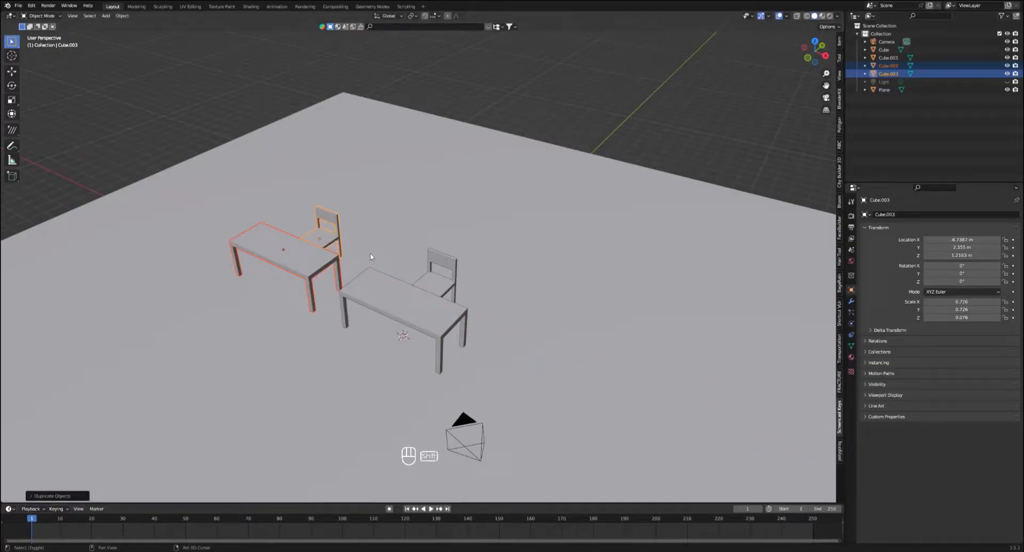
# - Duplicate the second table and chair set and move the copies about 7.8 m in the negative X direction
pyautogui.hotkey('shift', 'd')
pyautogui.press('g')
pyautogui.press('x')
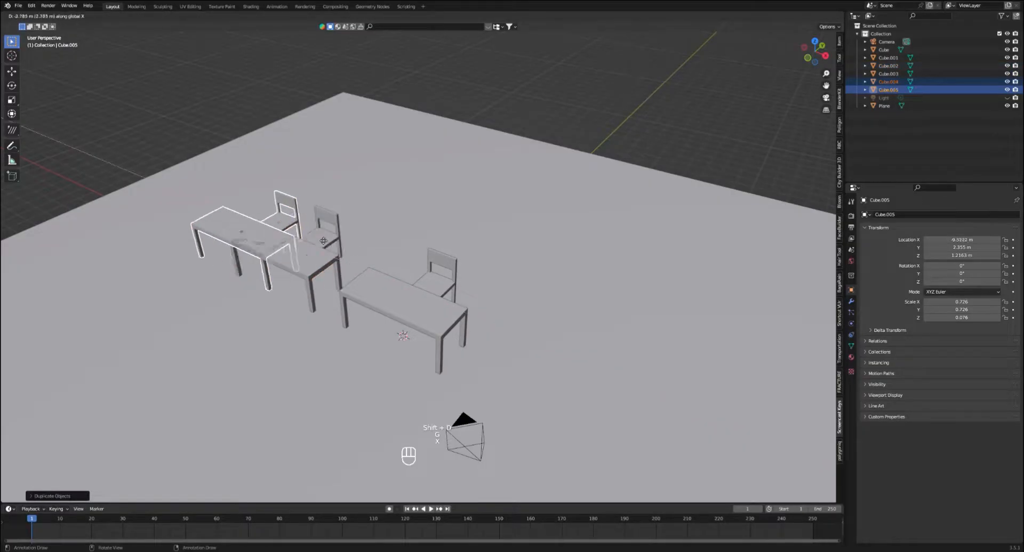
pyautogui.click(265, 221)
# - Move the third table and chair set back about 1 m in the positive X direction to even out the row spacing
pyautogui.moveTo(265, 221); pyautogui.dragTo(297, 228, button='middle')
pyautogui.press('g')
pyautogui.press('y')
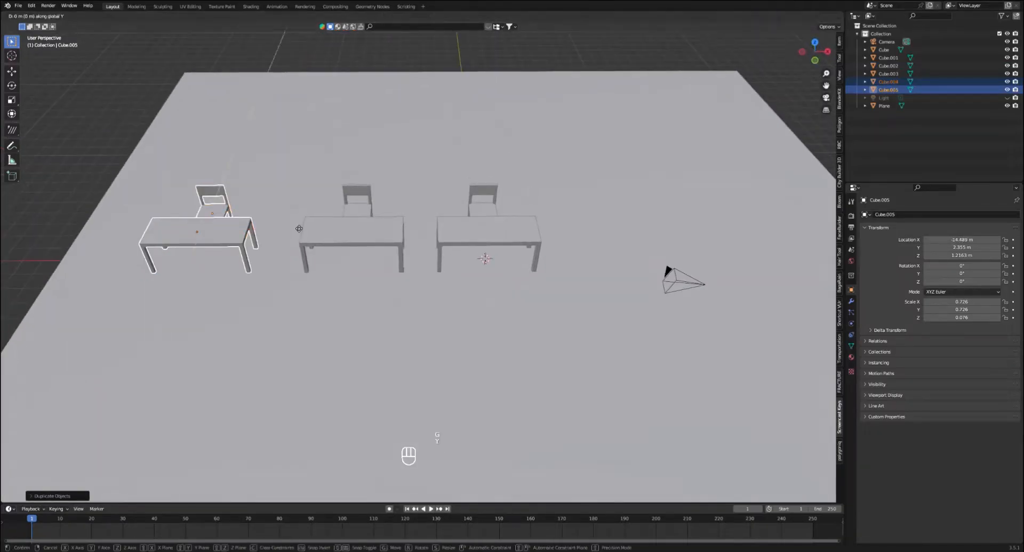
pyautogui.press('x')
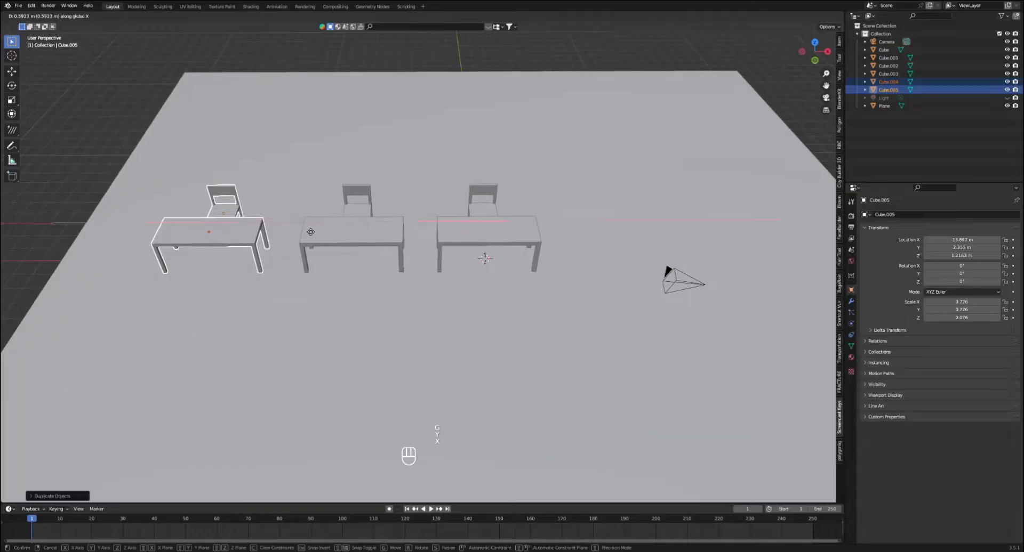
pyautogui.click(320, 235)
# - Duplicate the original table and chair together and move the copies about 5.9 m in the positive Y direction
pyautogui.moveTo(319, 234); pyautogui.dragTo(416, 297, button='middle')
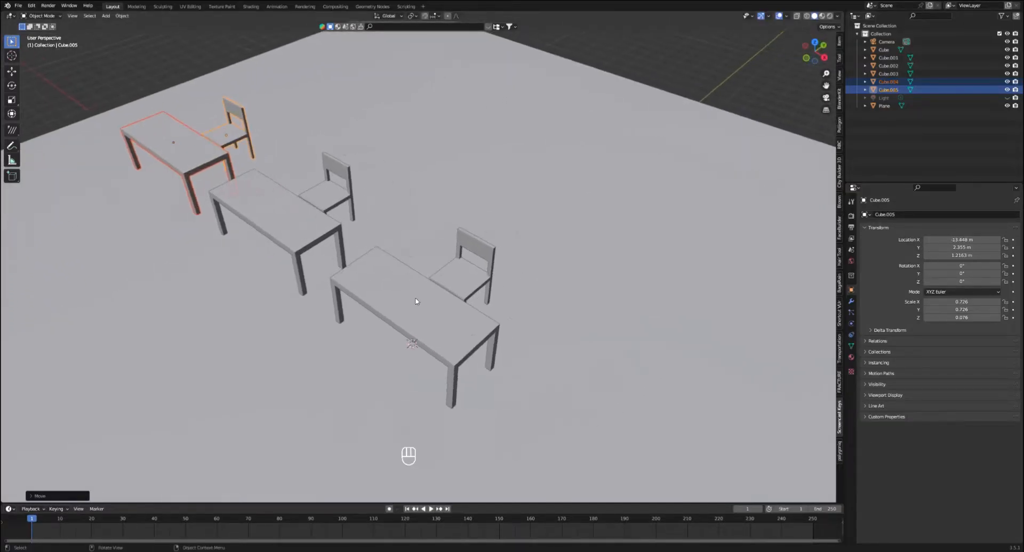
pyautogui.click(416, 301)
pyautogui.keyDown('shift'); pyautogui.click(457, 277); pyautogui.keyUp('shift')
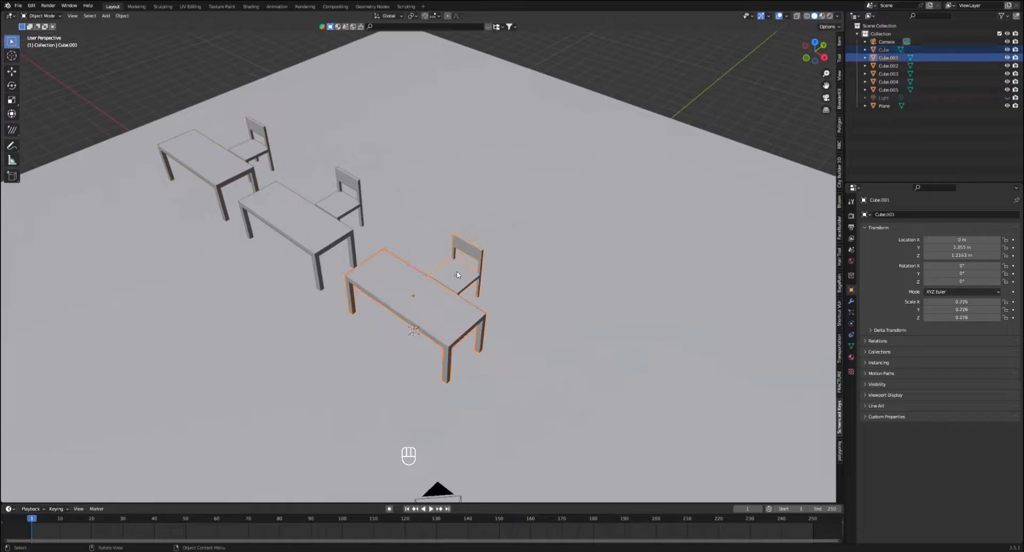
pyautogui.hotkey('shift', 'd')
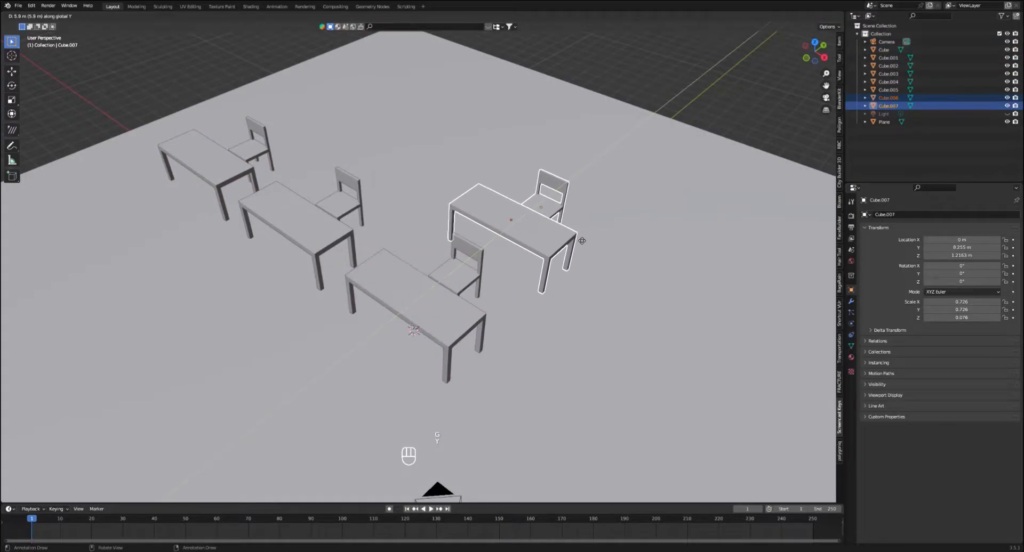
pyautogui.press('y')
pyautogui.click(578, 238)
# - Duplicate the other two table and chair sets of the first row and move the copies about 5.9 m in the positive Y direction
pyautogui.scroll(-2, 578, 238)
pyautogui.moveTo(518, 240)
pyautogui.mouseDown(button='middle')
pyautogui.moveTo(538, 248)
pyautogui.moveTo(528, 249)
pyautogui.mouseUp(button='middle')
pyautogui.click(348, 260)
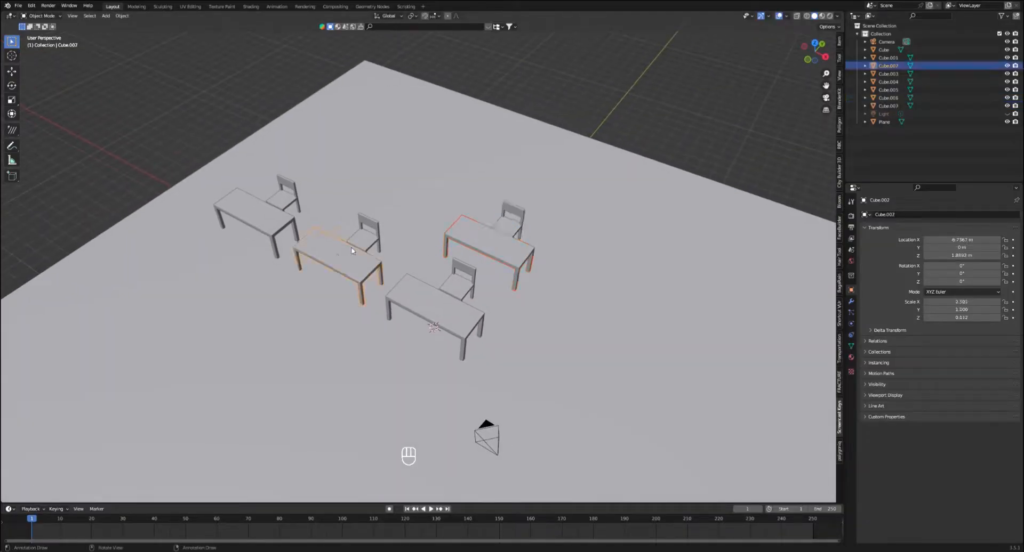
pyautogui.keyDown('shift'); pyautogui.click(364, 241); pyautogui.keyUp('shift')
pyautogui.keyDown('shift'); pyautogui.click(262, 214); pyautogui.keyUp('shift')
pyautogui.keyDown('shift'); pyautogui.click(281, 202); pyautogui.keyUp('shift')
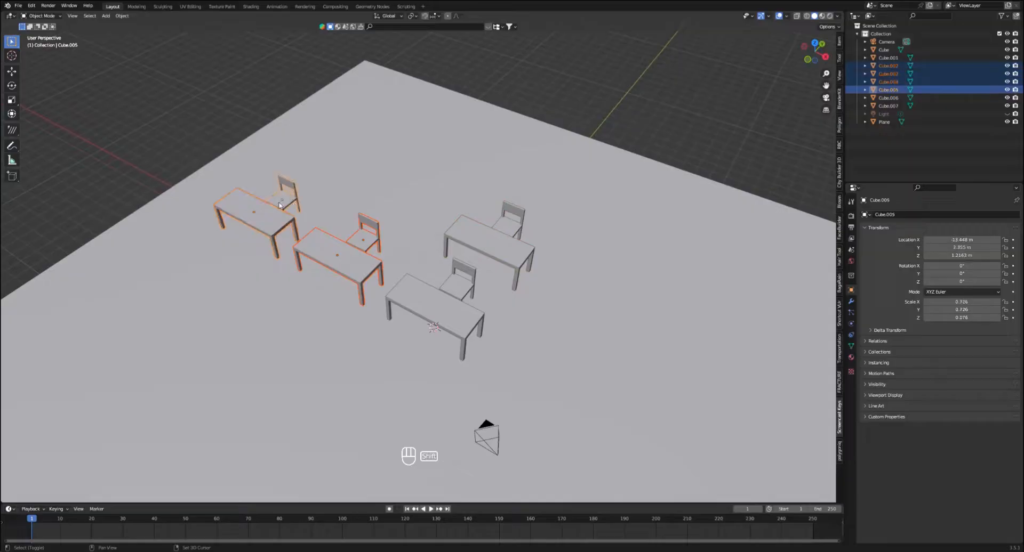
pyautogui.hotkey('shift', 'd')
pyautogui.press('g')
pyautogui.press('y')
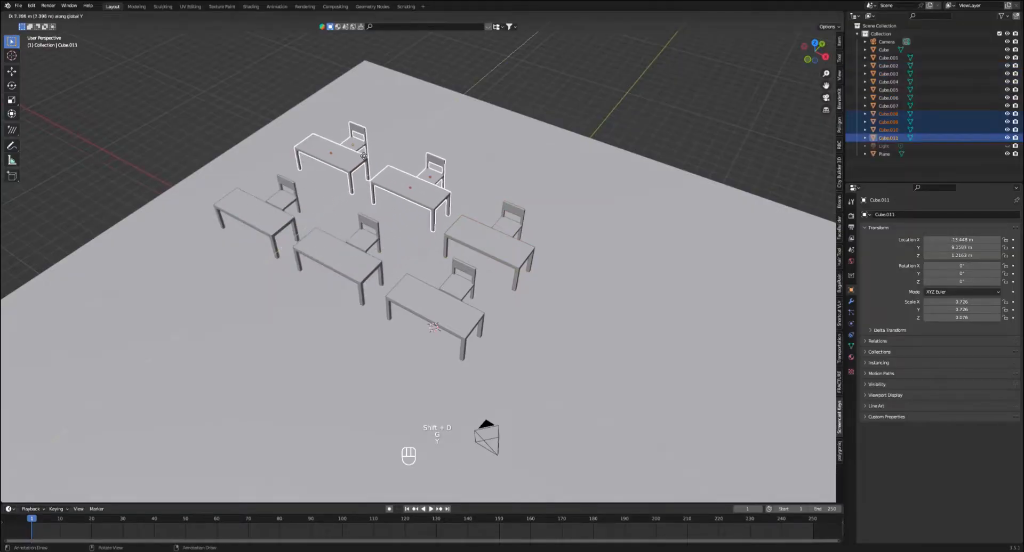
pyautogui.click(356, 181)
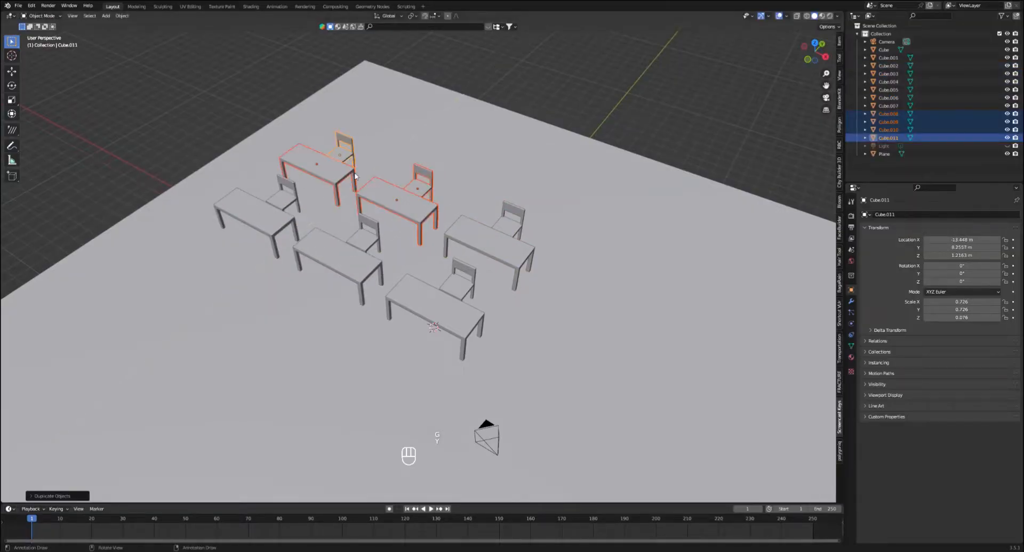
# - Check the alignment of the two rows in top view, then return to a perspective view and clear the selection
pyautogui.moveTo(356, 181); pyautogui.dragTo(352, 193, button='middle')
pyautogui.press('KP_7')
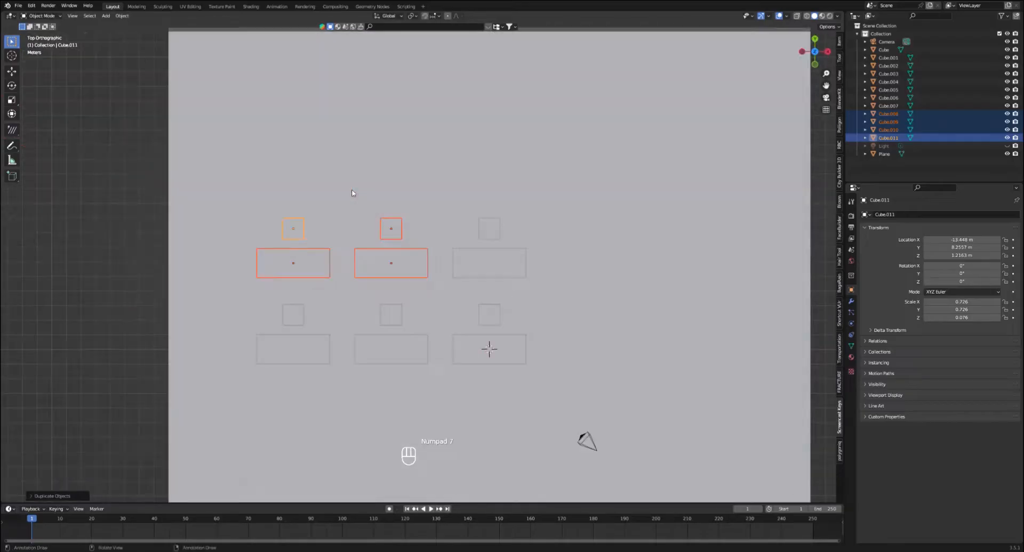
pyautogui.scroll(4, 429, 232)
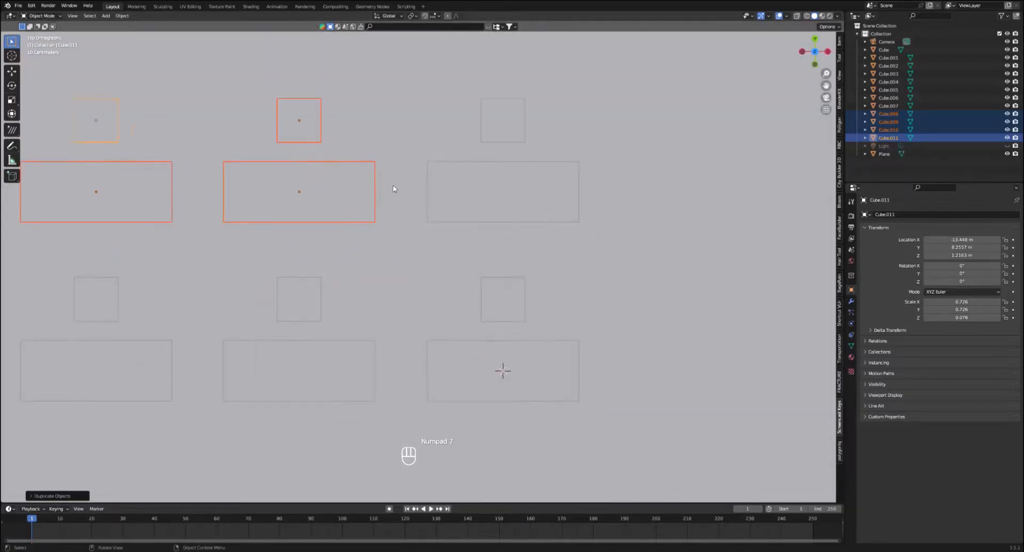
pyautogui.moveTo(419, 229); pyautogui.dragTo(590, 59, button='middle')
pyautogui.click(542, 107)
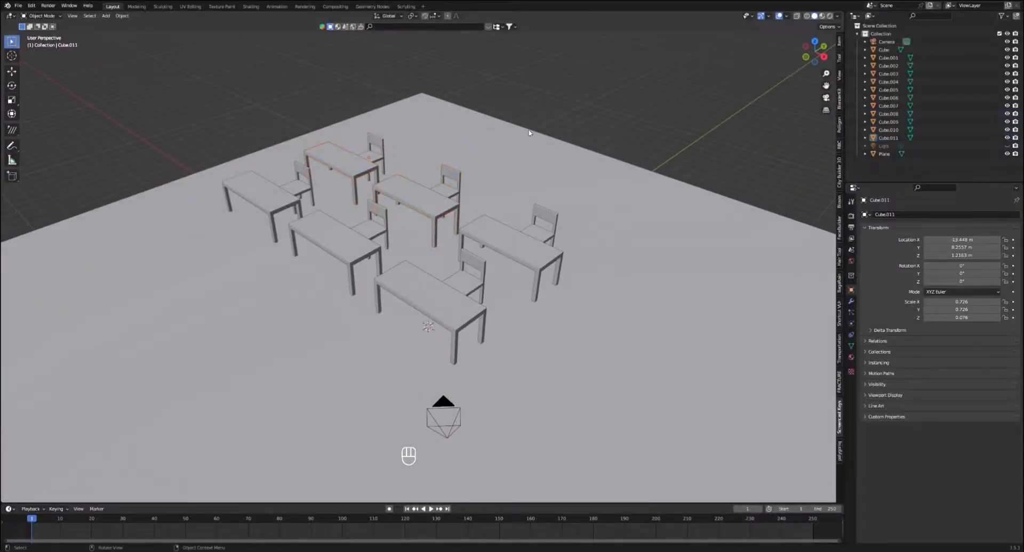
# - Save the classroom scene as a file
pyautogui.moveTo(542, 107); pyautogui.dragTo(478, 150, button='middle')
pyautogui.moveTo(373, 137); pyautogui.dragTo(443, 122, button='middle')
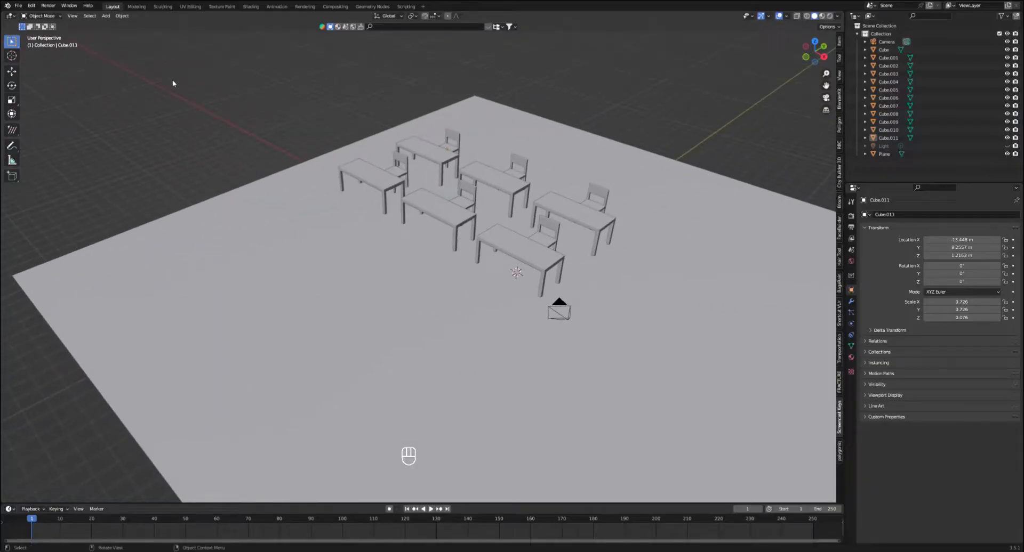
pyautogui.click(18, 6)
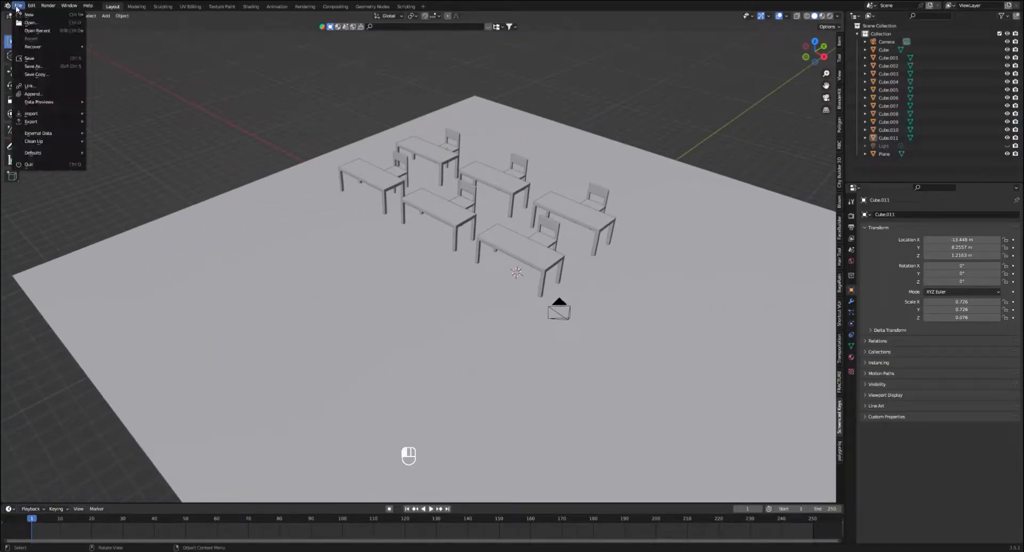
pyautogui.click(43, 68)
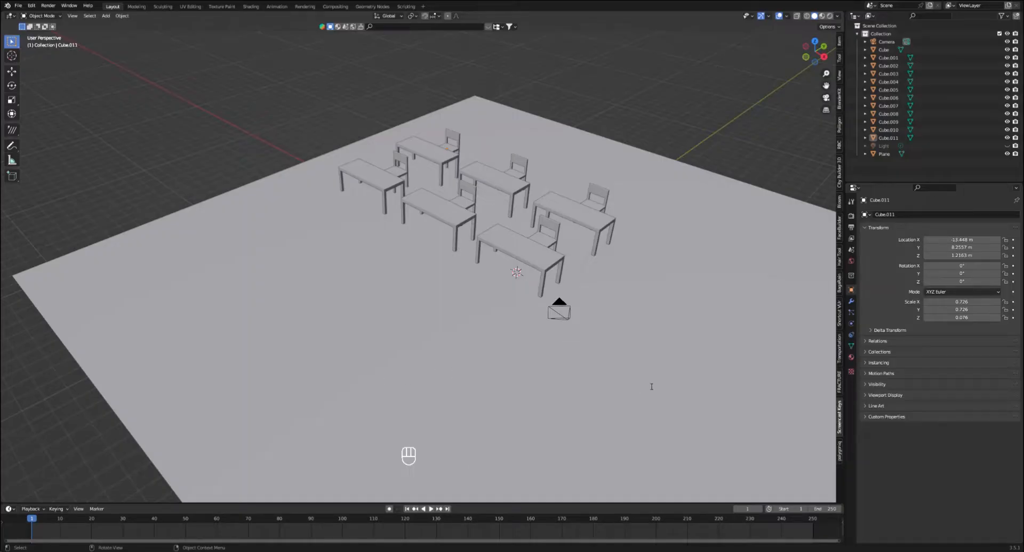
pyautogui.hotkey('ctrl', 's')
# - Add a cube to the scene and move it along Y to about -7.6 m, in front of the desk rows
pyautogui.moveTo(525, 297)
pyautogui.mouseDown(button='middle')
pyautogui.moveTo(517, 293)
pyautogui.moveTo(516, 313)
pyautogui.moveTo(533, 303)
pyautogui.mouseUp(button='middle')
pyautogui.scroll(1, 518, 293)
pyautogui.keyDown('shift'); pyautogui.moveTo(505, 281); pyautogui.dragTo(526, 292, button='middle'); pyautogui.keyUp('shift')
pyautogui.click(539, 291)
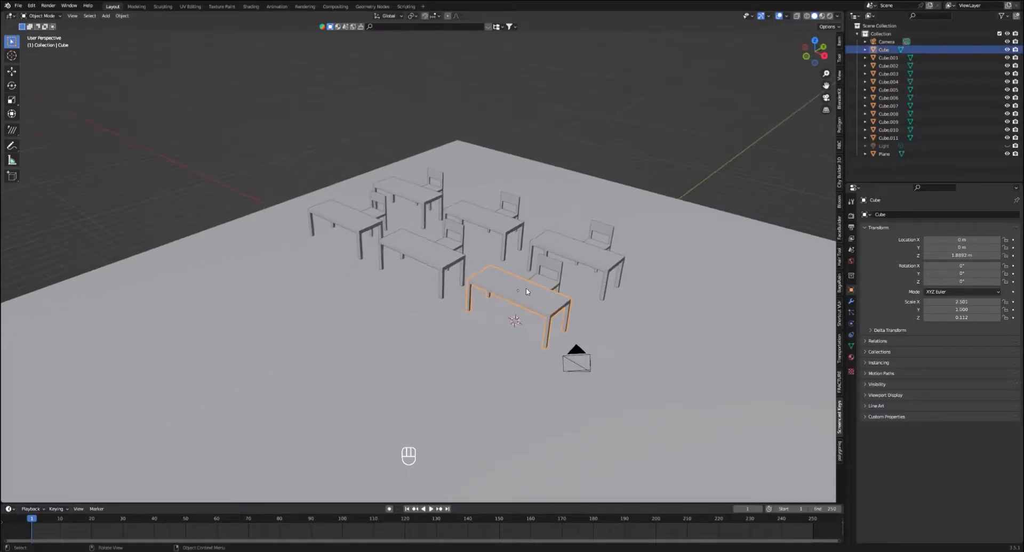
pyautogui.click(376, 333)
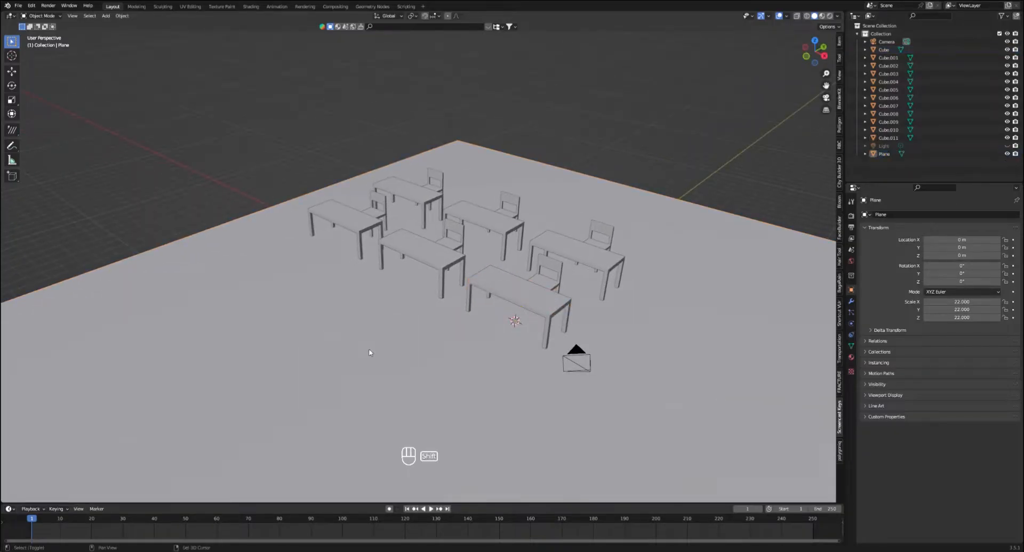
pyautogui.hotkey('shift', 'a')
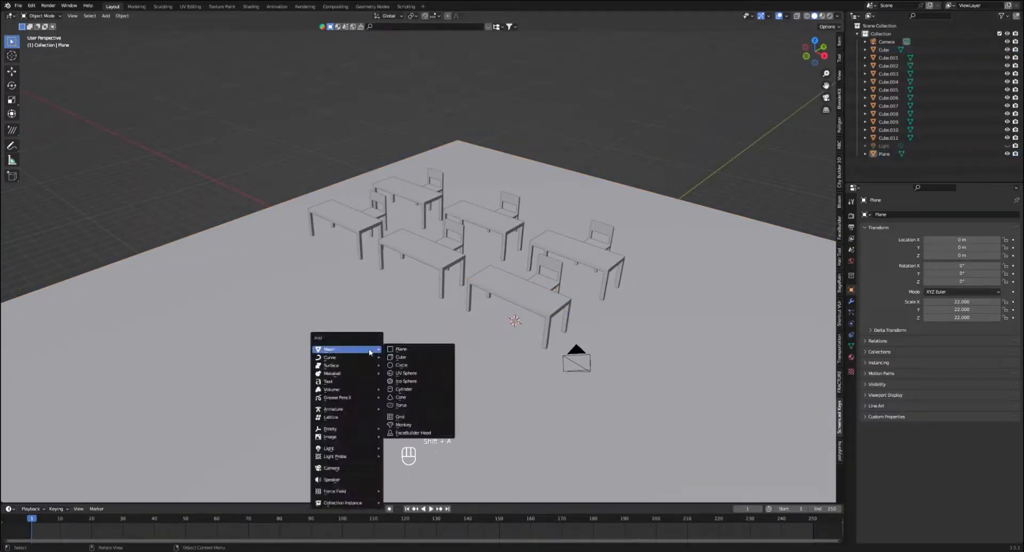
pyautogui.click(397, 358)
pyautogui.press('g')
pyautogui.press('y')
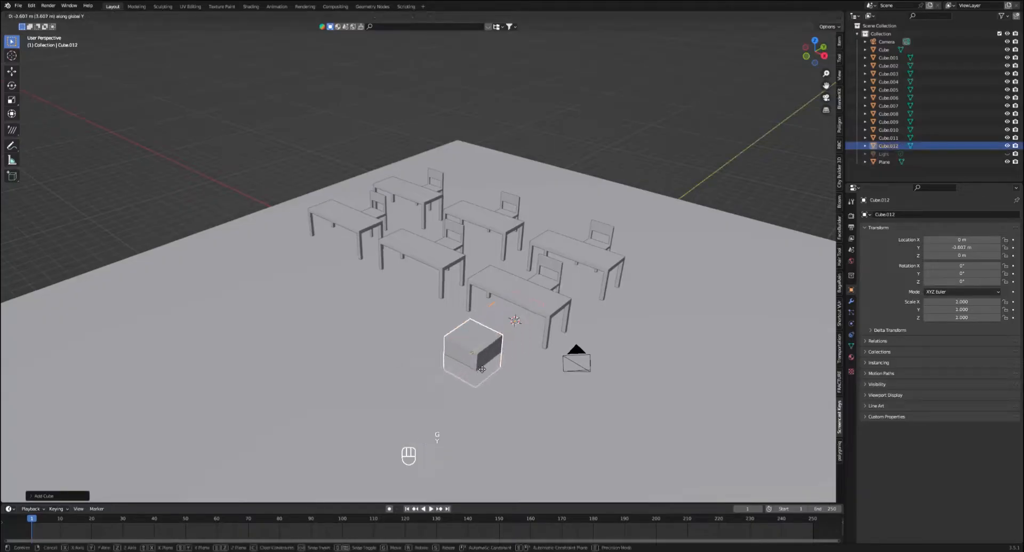
pyautogui.click(440, 387)
# - Move the cube along X to about -10.4 m and raise it to about 1.8 m on Z
pyautogui.press('g')
pyautogui.press('x')
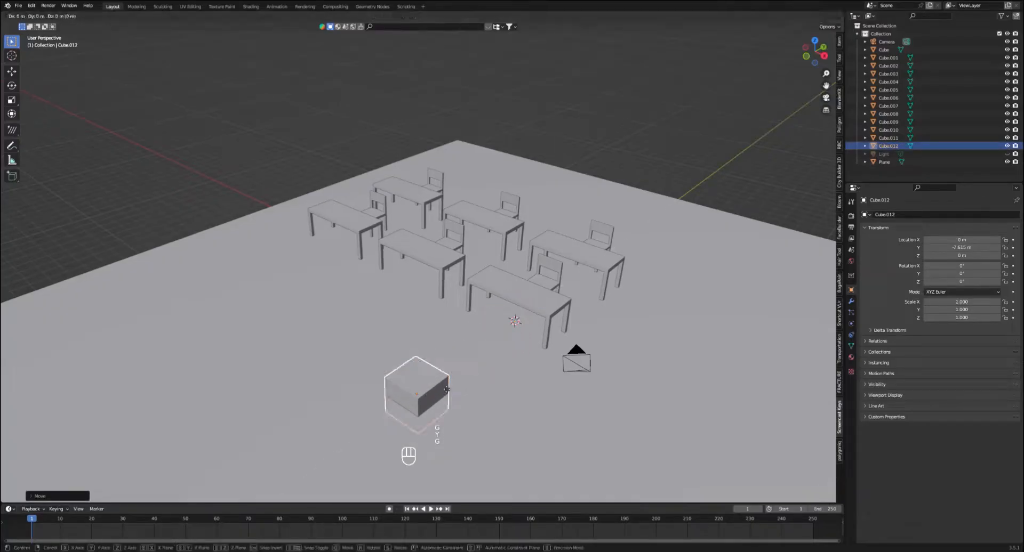
pyautogui.click(283, 333)
pyautogui.moveTo(284, 334); pyautogui.dragTo(412, 352, button='middle')
pyautogui.press('g')
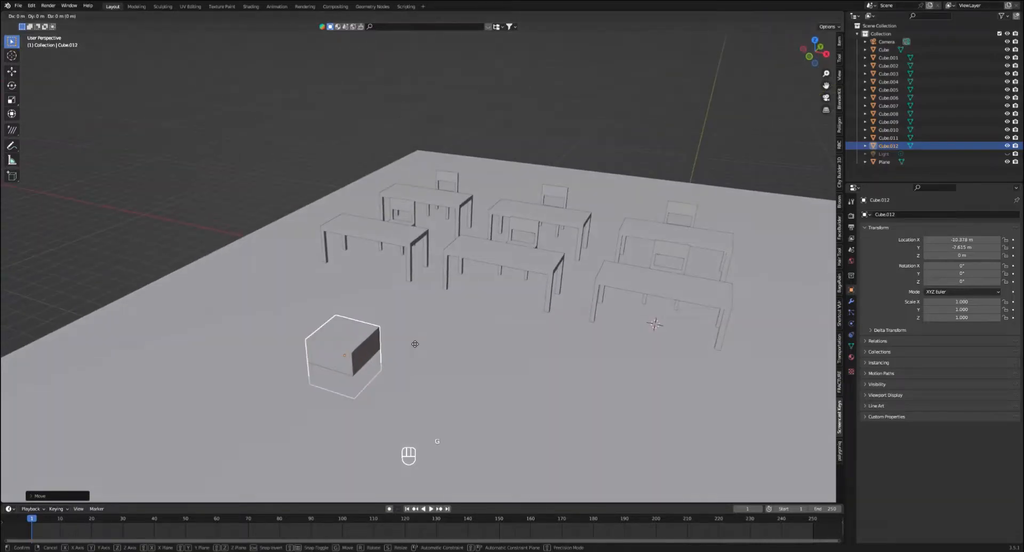
pyautogui.press('z')
pyautogui.click(411, 302)
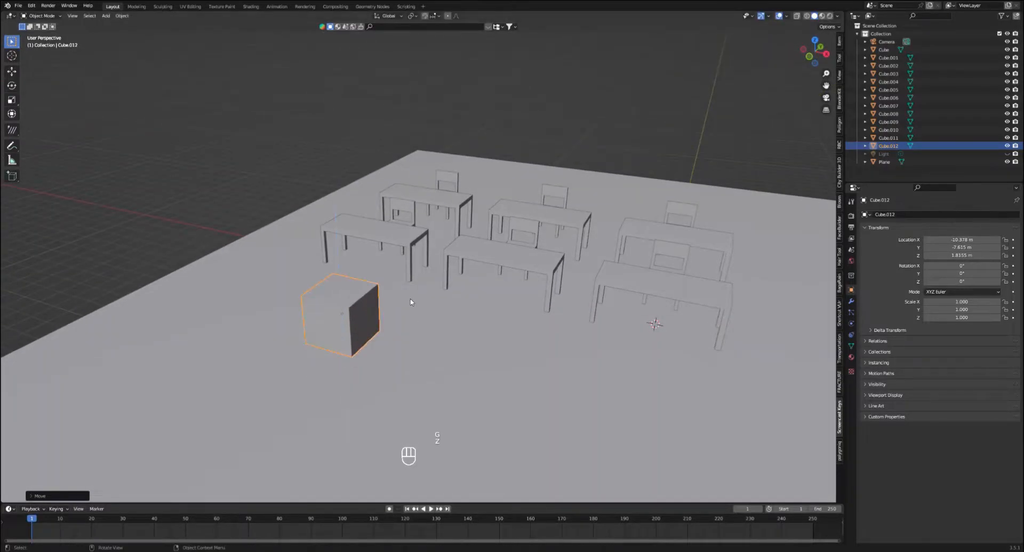
# - Flatten the cube into a thin tabletop slab by scaling it along Z to about 0.12
pyautogui.scroll(2, 410, 302)
pyautogui.press('s')
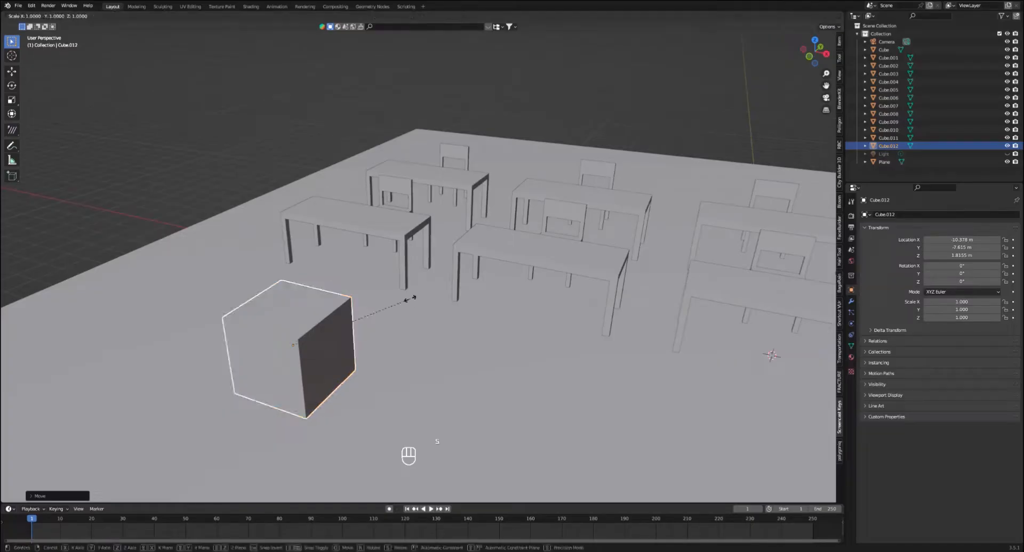
pyautogui.press('z')
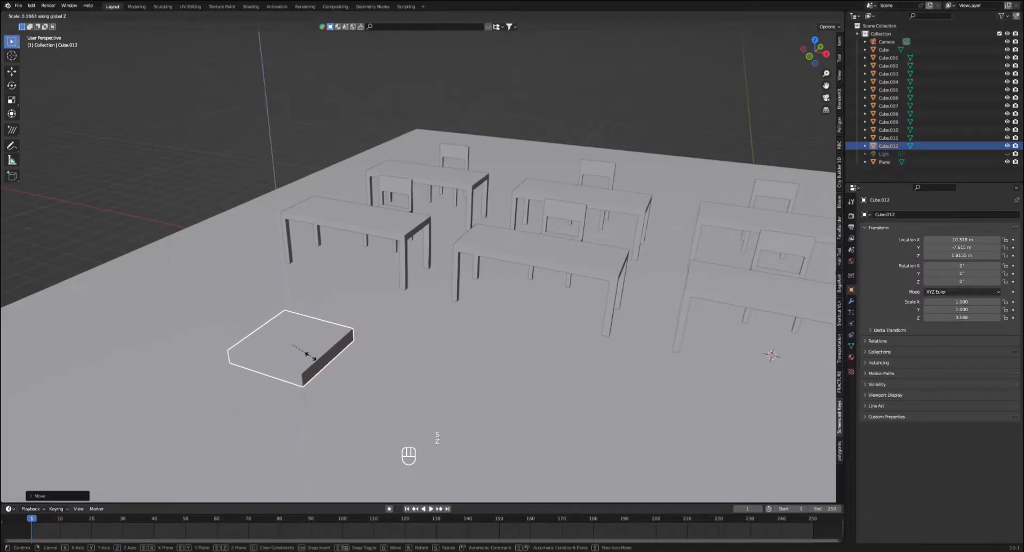
pyautogui.click(297, 353)
pyautogui.moveTo(297, 353); pyautogui.dragTo(326, 357, button='middle')
pyautogui.press('KP_3')
# - Lengthen the tabletop slab by scaling it along X to about 2.27
pyautogui.press('s')
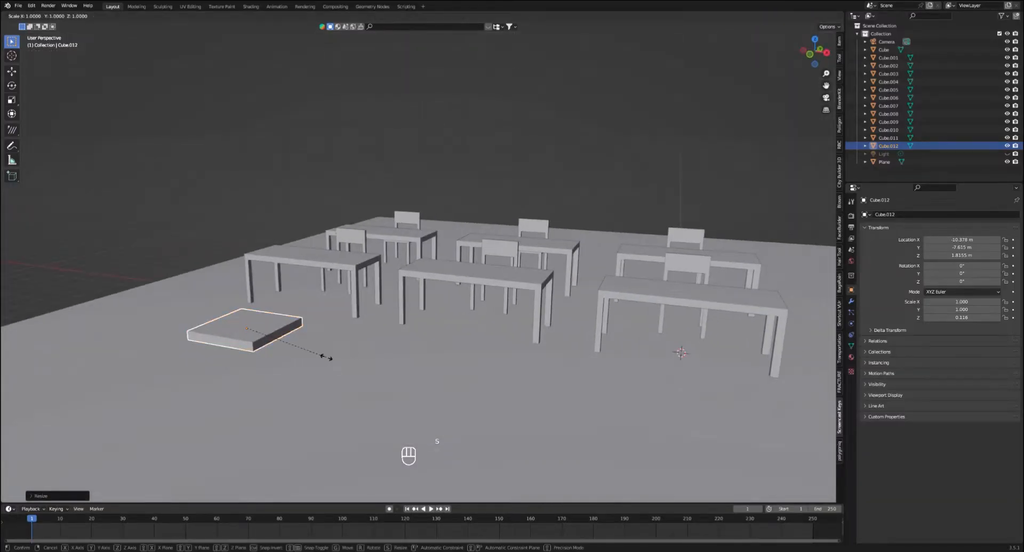
pyautogui.press('x')
pyautogui.click(424, 370)
pyautogui.moveTo(424, 370); pyautogui.dragTo(292, 328, button='middle')
pyautogui.press('s')
pyautogui.press('x')
pyautogui.click(476, 378)
# - Add two crosswise loop cuts to the slab and spread them along X by about 2.7, close to its short ends
pyautogui.press('Tab')
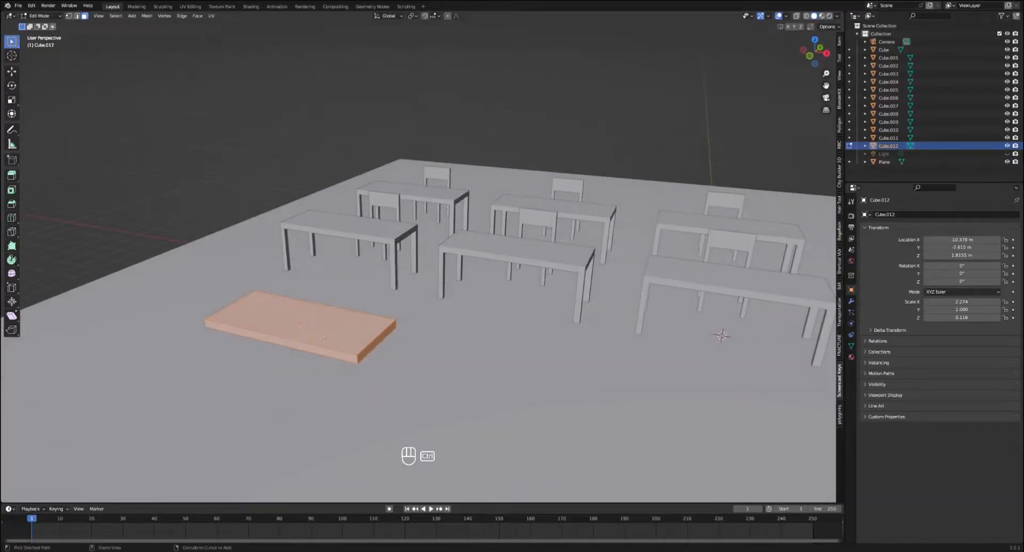
pyautogui.hotkey('ctrl', 'r')
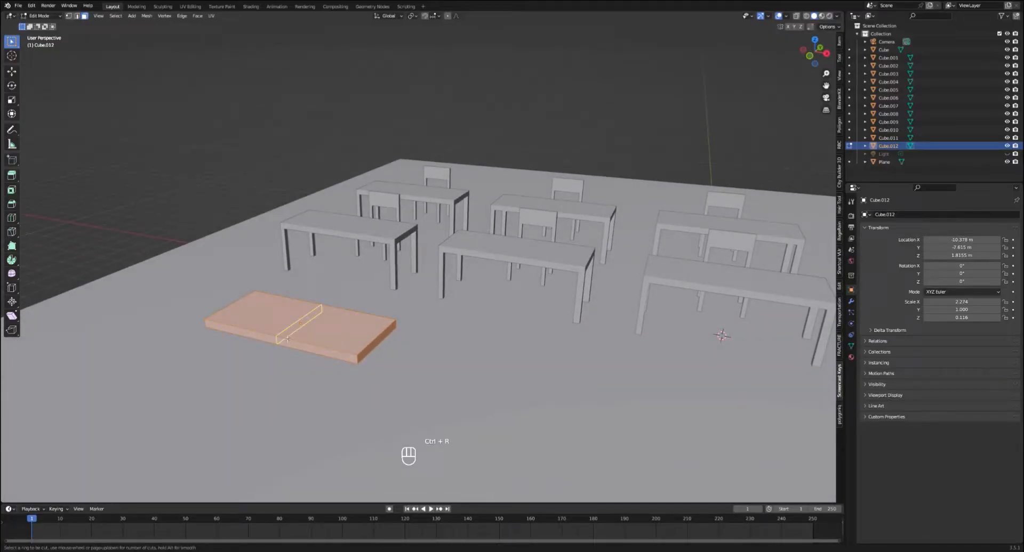
pyautogui.click(288, 339)
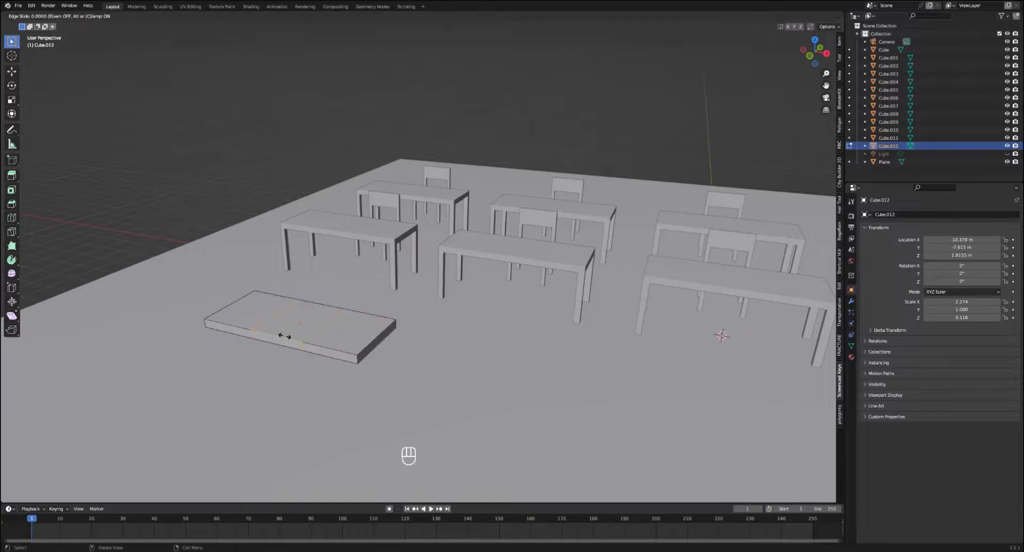
pyautogui.press('s')
pyautogui.press('x')
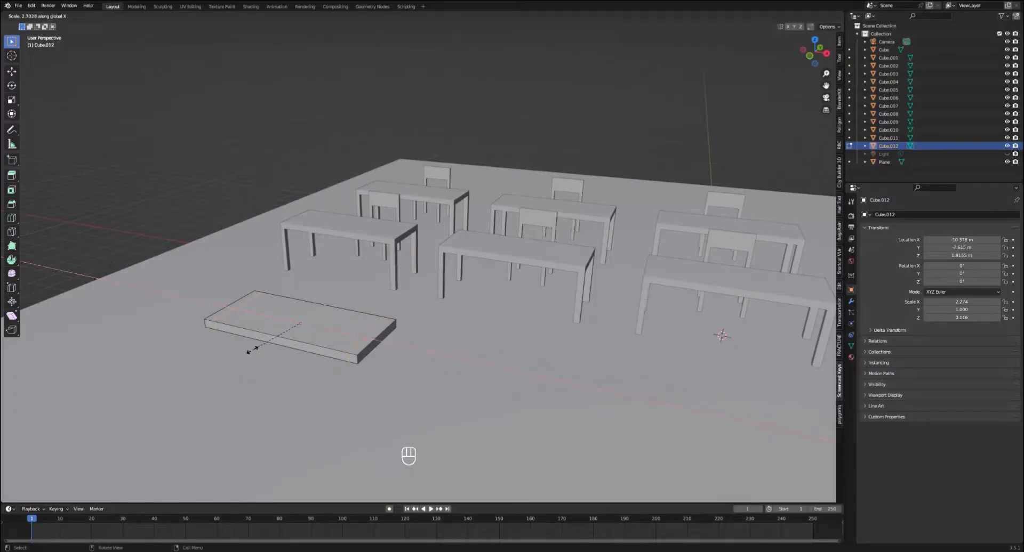
pyautogui.click(252, 350)
pyautogui.moveTo(254, 350); pyautogui.dragTo(253, 361, button='middle')
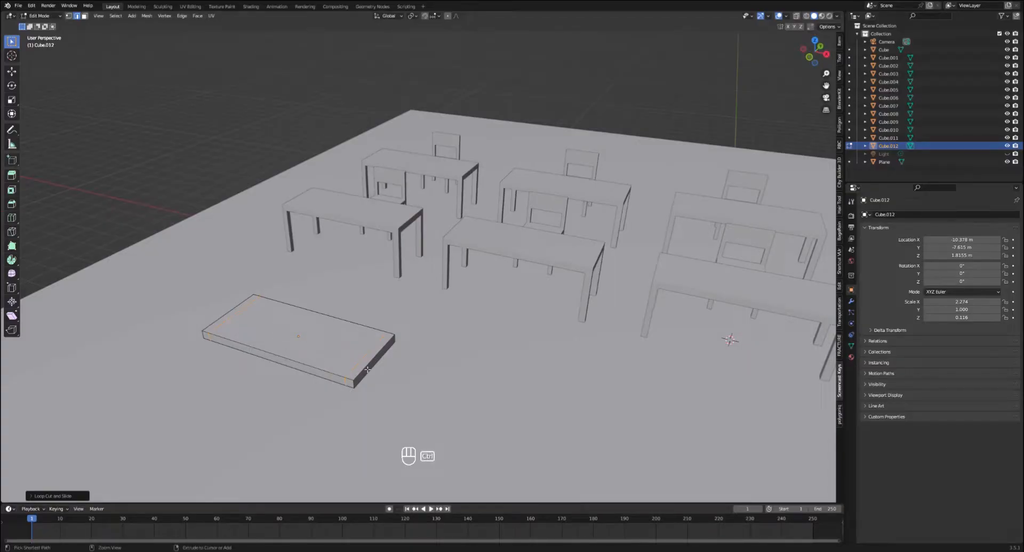
# - Add two lengthwise loop cuts to the slab and spread them along Y by about 2.4, close to its long edges
pyautogui.hotkey('ctrl', 'r')
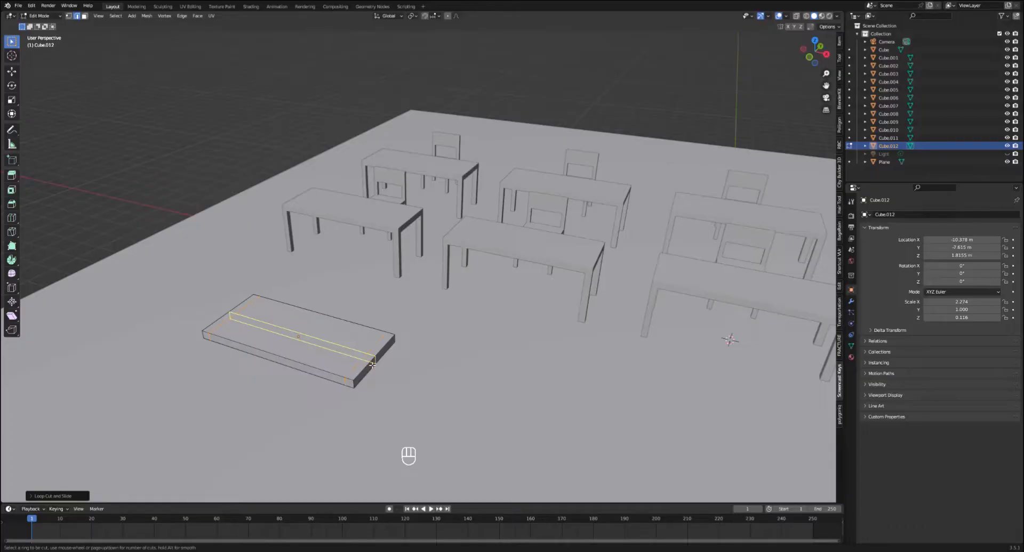
pyautogui.scroll(2, 372, 365)
pyautogui.click(371, 364)
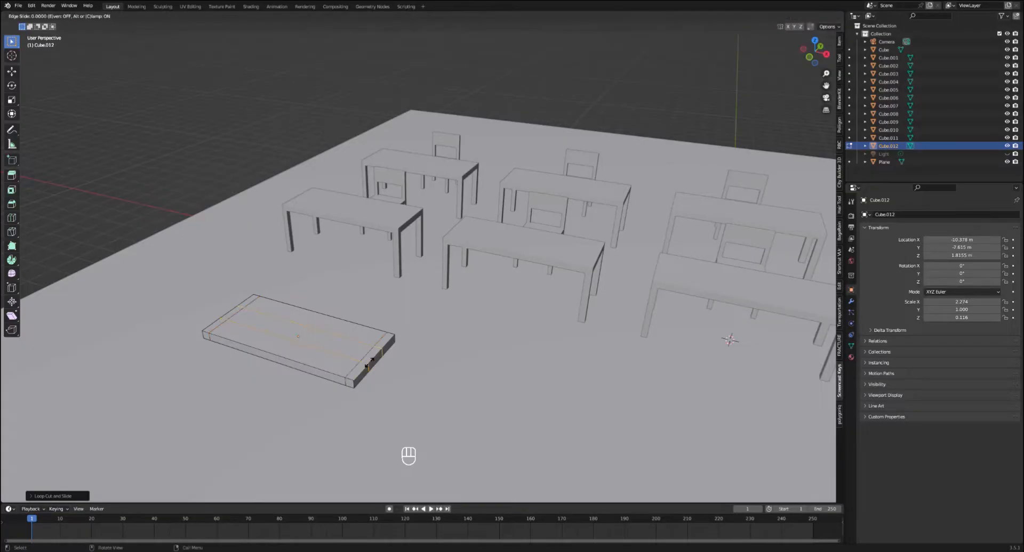
pyautogui.press('s')
pyautogui.press('y')
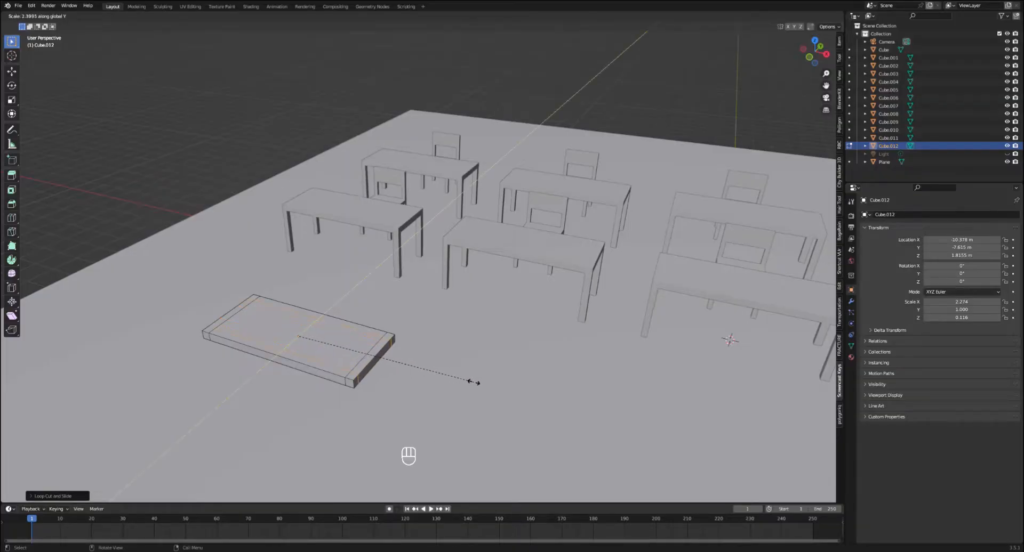
pyautogui.click(472, 384)
pyautogui.moveTo(473, 384); pyautogui.dragTo(452, 380, button='middle')
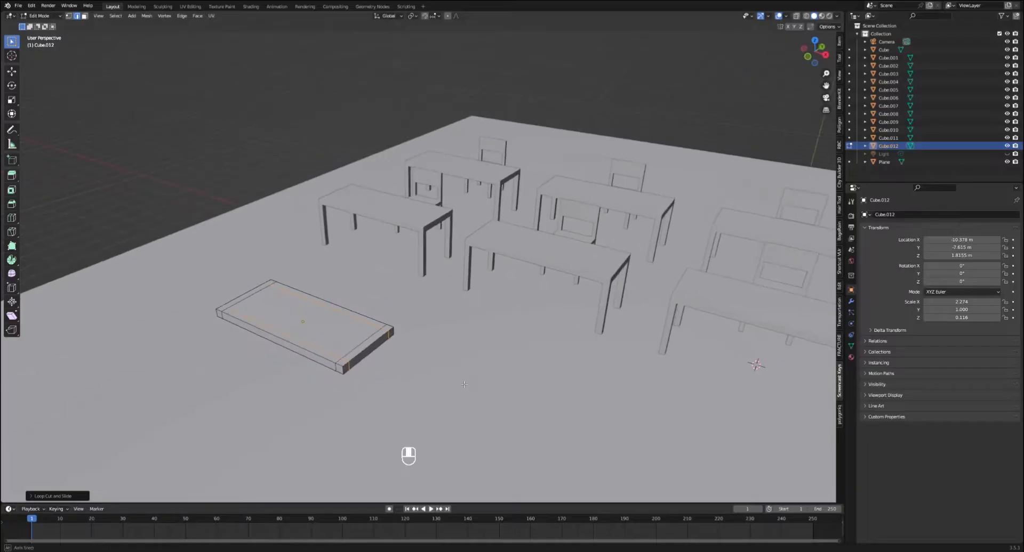
# - Leave mesh editing of the slab and hide the floor plane
pyautogui.scroll(2, 361, 356)
pyautogui.moveTo(192, 169); pyautogui.dragTo(373, 414, button='middle')
pyautogui.press('Tab')
pyautogui.click(500, 355)
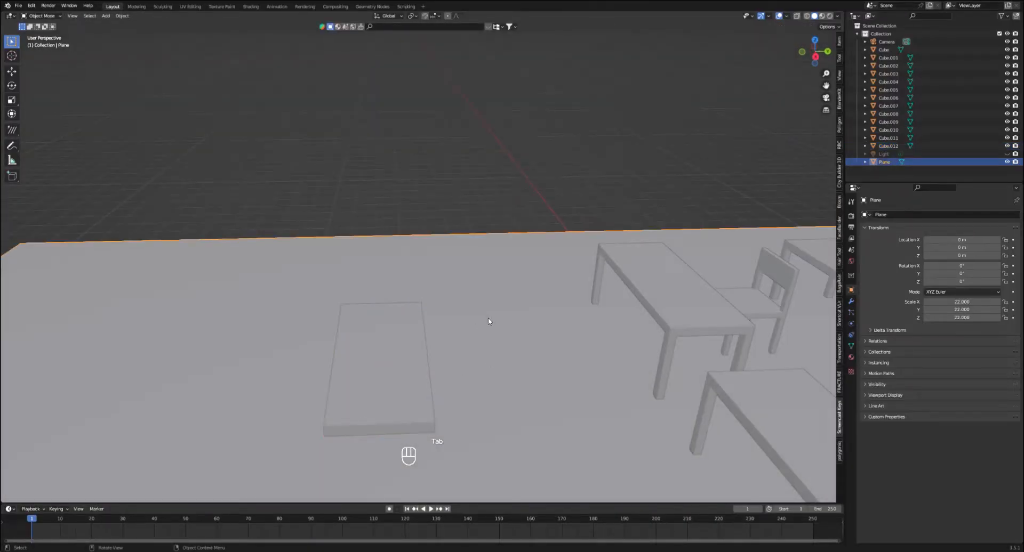
pyautogui.scroll(-2, 458, 330)
pyautogui.press('h')
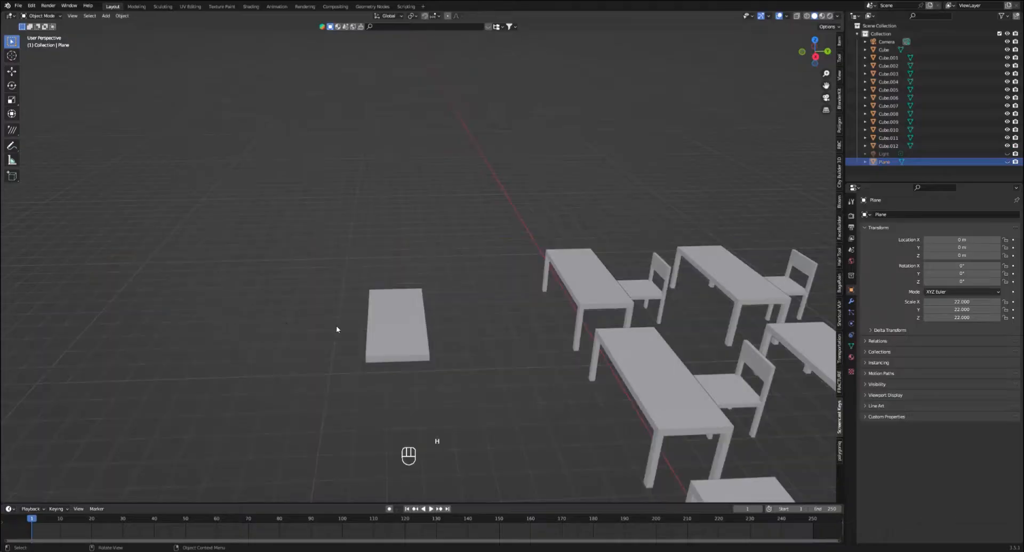
# - Select the strip of underside faces, corners included, along the slab's long edge facing the student desks
pyautogui.moveTo(338, 332); pyautogui.dragTo(400, 356, button='middle')
pyautogui.click(400, 356)
pyautogui.press('Tab')
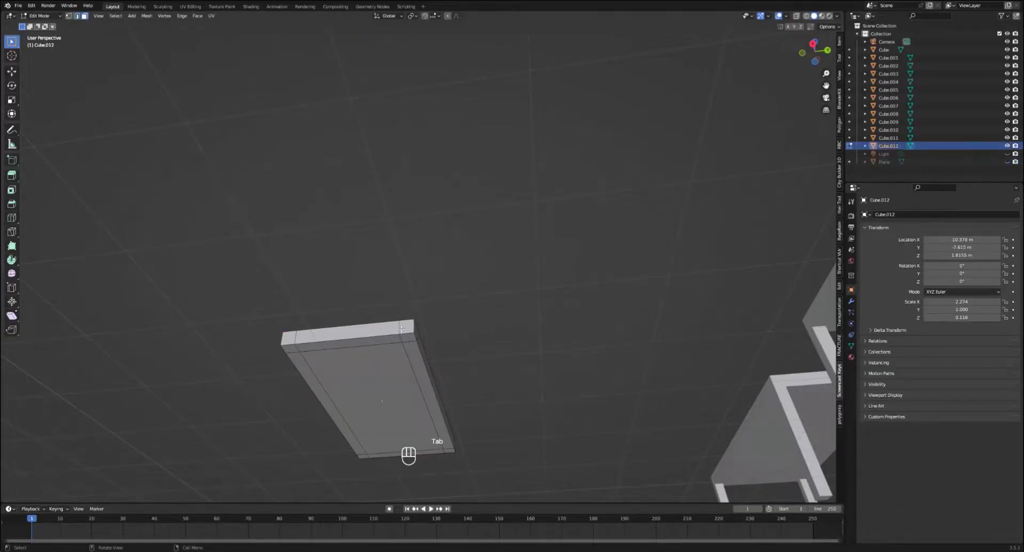
pyautogui.keyDown('shift'); pyautogui.click(419, 365); pyautogui.keyUp('shift')
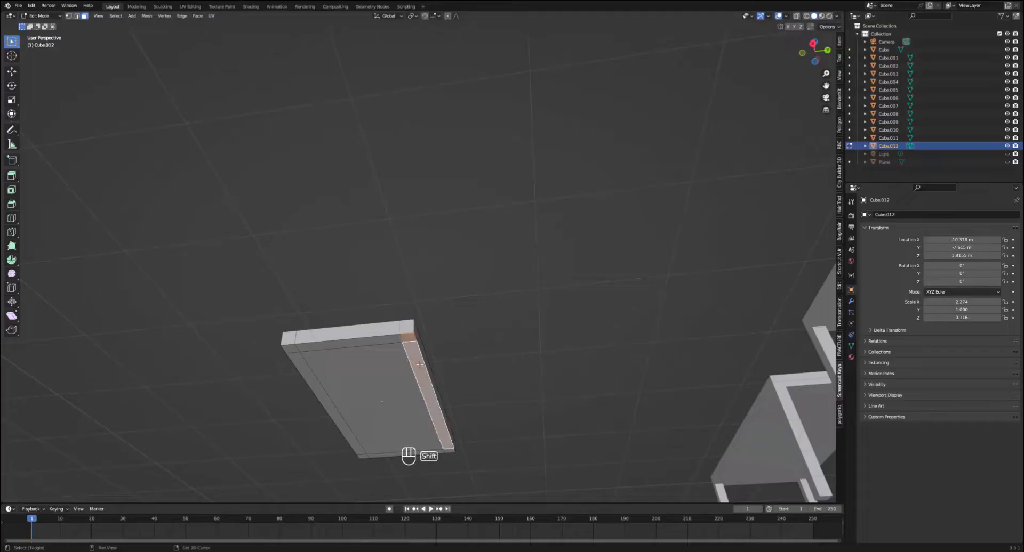
pyautogui.moveTo(453, 457); pyautogui.dragTo(453, 469, button='middle')
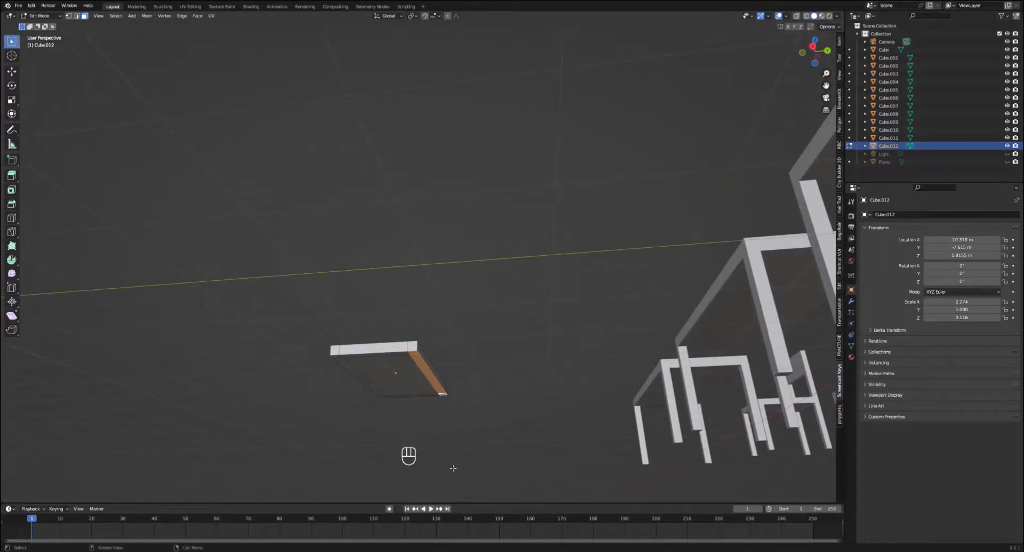
# - Extrude the selected underside strip straight down to just above floor level to form the desk's front panel
pyautogui.press('e')
pyautogui.press('z')
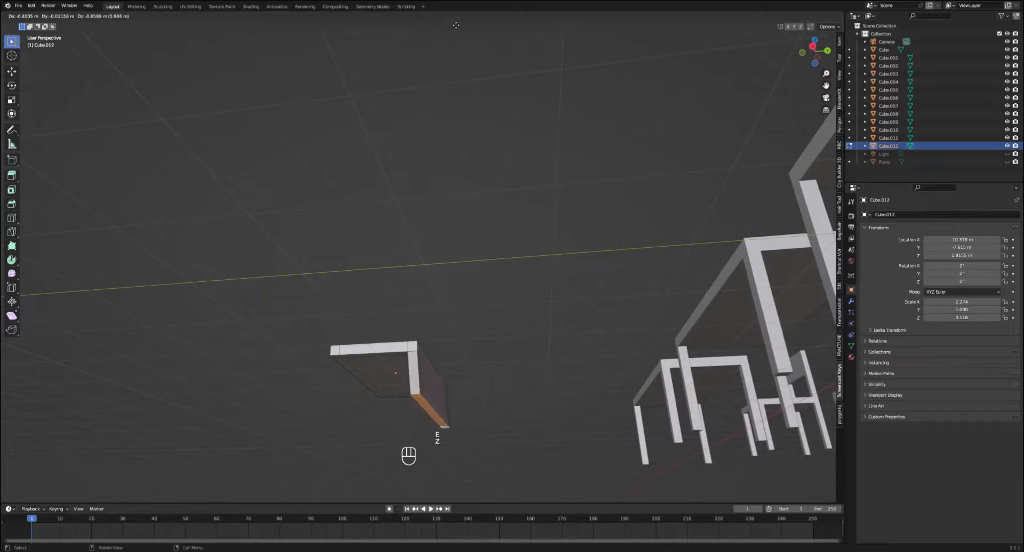
pyautogui.press('z')
pyautogui.press('z')
pyautogui.press('z')
pyautogui.press('z')
pyautogui.press('z')
pyautogui.press('z')
pyautogui.press('z')
pyautogui.press('z')
pyautogui.press('z')
pyautogui.press('z')
pyautogui.click(450, 51)
# - Lower the front panel's bottom faces along Z to the ground line, using the right orthographic view
pyautogui.press('KP_3')
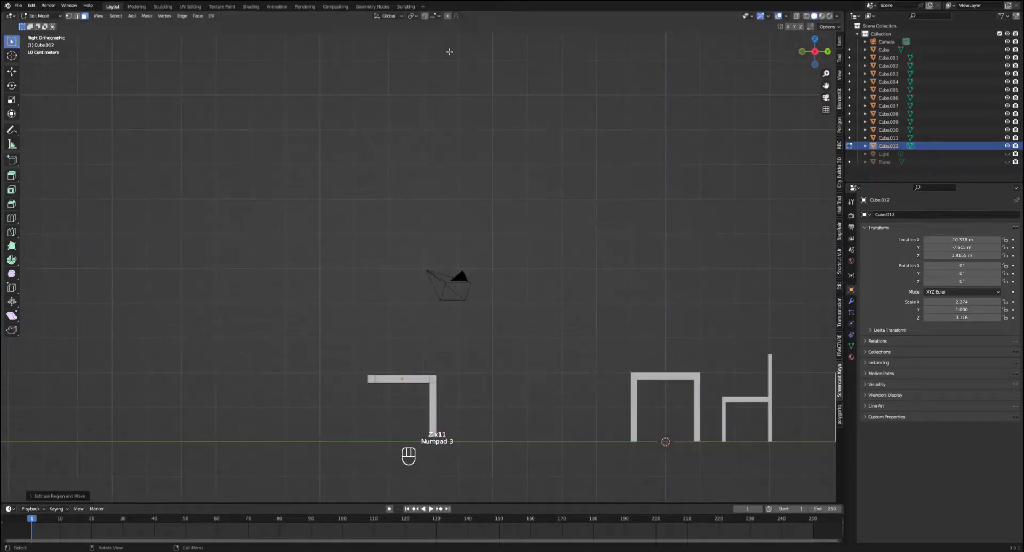
pyautogui.keyDown('shift'); pyautogui.moveTo(505, 219); pyautogui.dragTo(467, 149, button='middle'); pyautogui.keyUp('shift')
pyautogui.scroll(3, 467, 150)
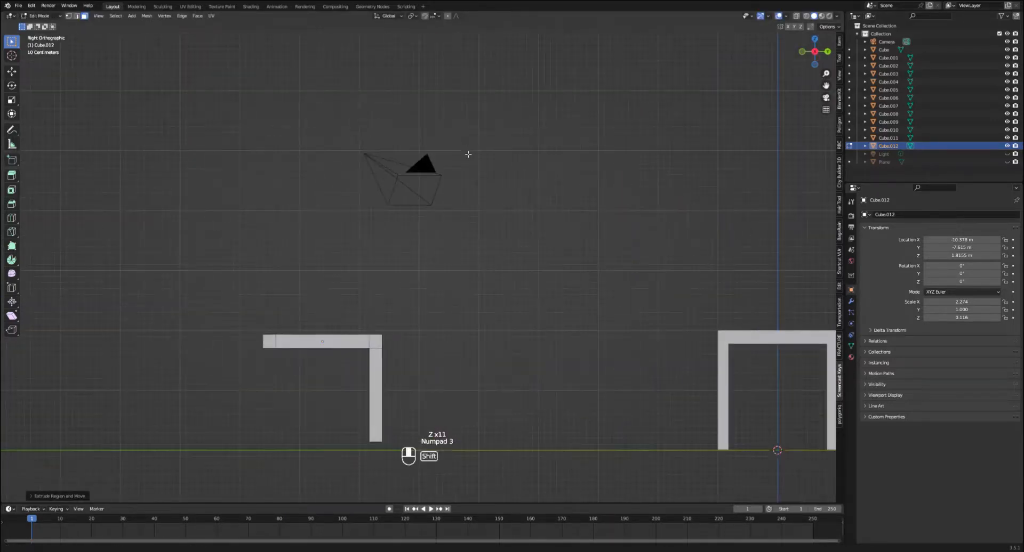
pyautogui.keyDown('shift'); pyautogui.moveTo(476, 287); pyautogui.dragTo(469, 249, button='middle'); pyautogui.keyUp('shift')
pyautogui.press('g')
pyautogui.press('y')
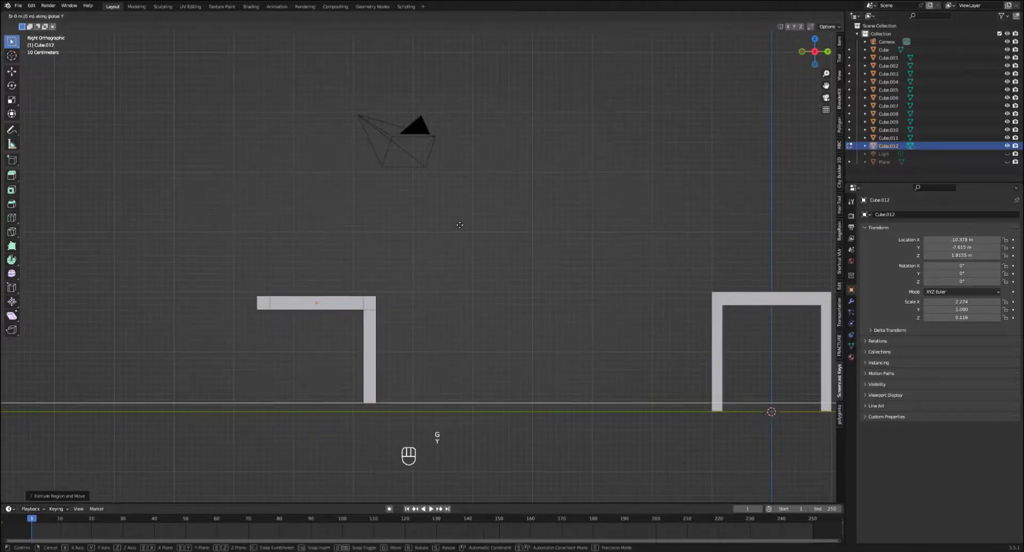
pyautogui.press('Escape')
pyautogui.press('g')
pyautogui.press('z')
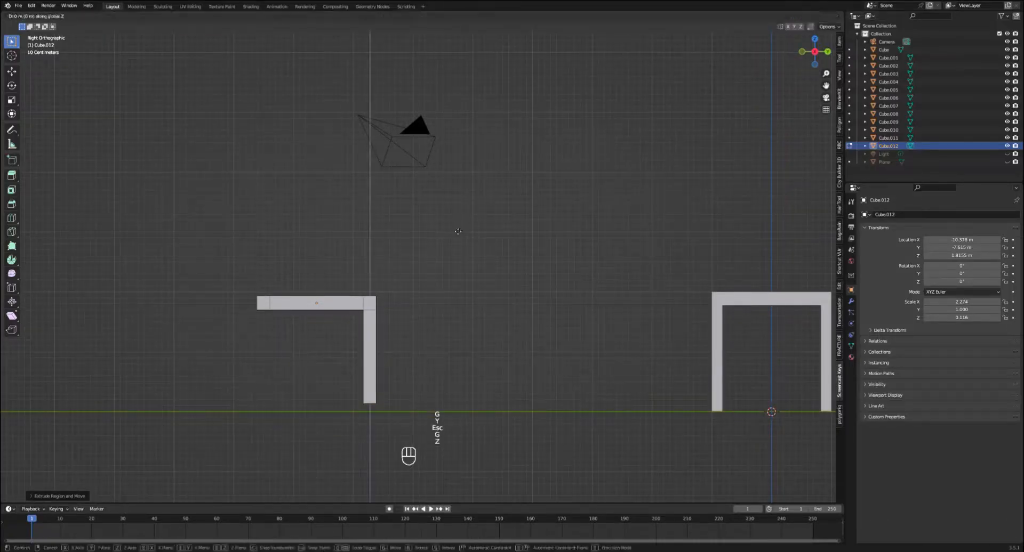
pyautogui.click(457, 240)
# - Extrude the two corner underside faces opposite the front panel straight down to the ground line to form the desk's legs
pyautogui.moveTo(457, 240); pyautogui.dragTo(412, 243, button='middle')
pyautogui.click(329, 221)
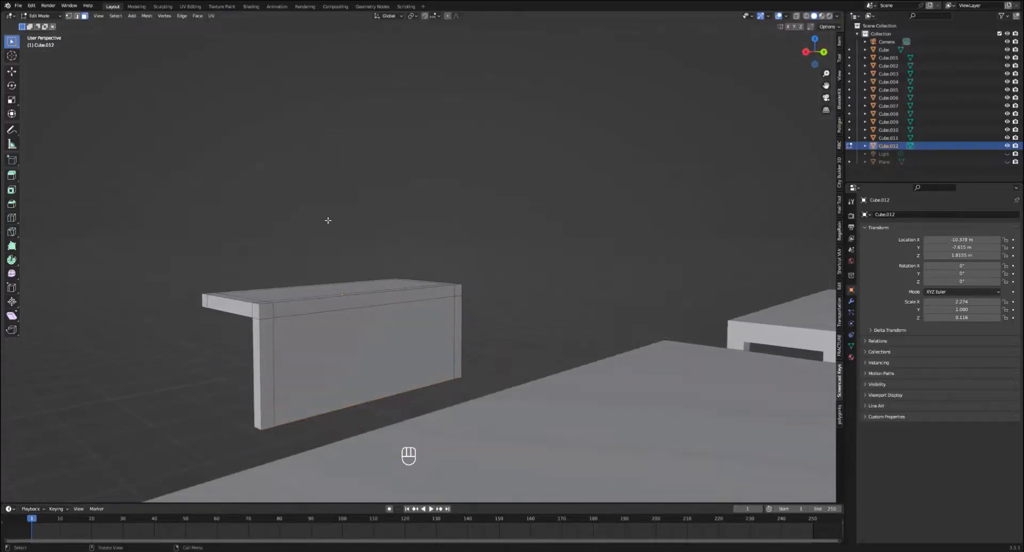
pyautogui.moveTo(328, 221); pyautogui.dragTo(412, 239, button='middle')
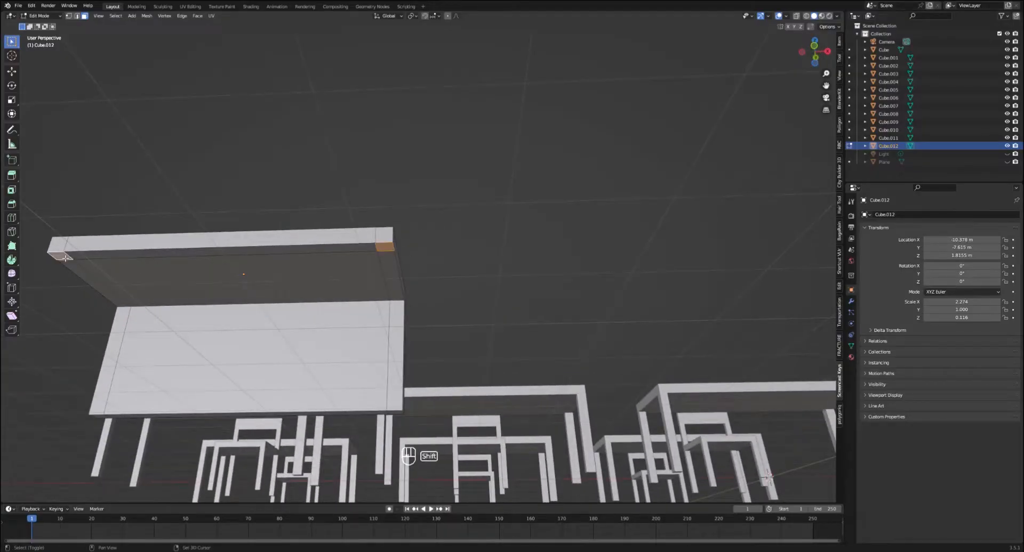
pyautogui.press('KP_3')
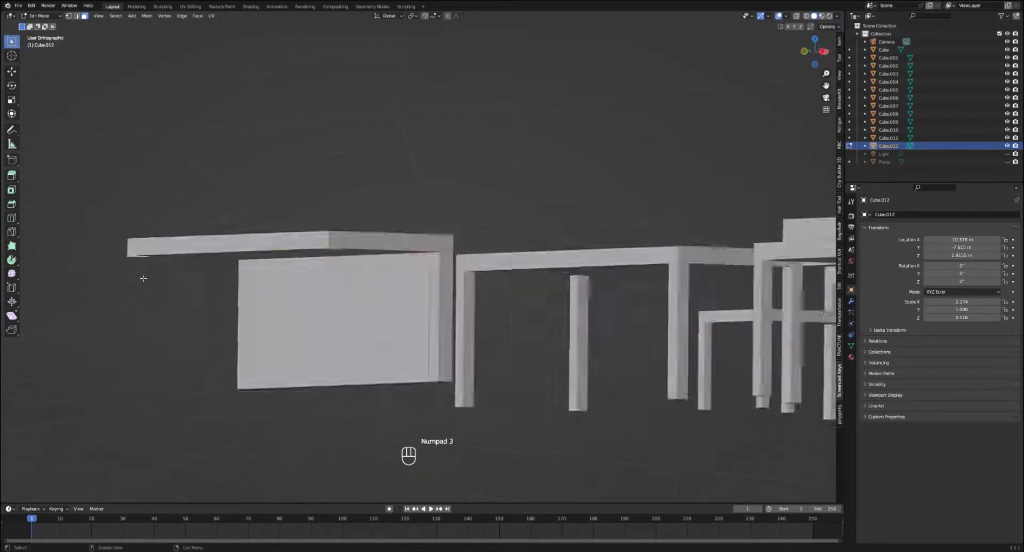
pyautogui.press('e')
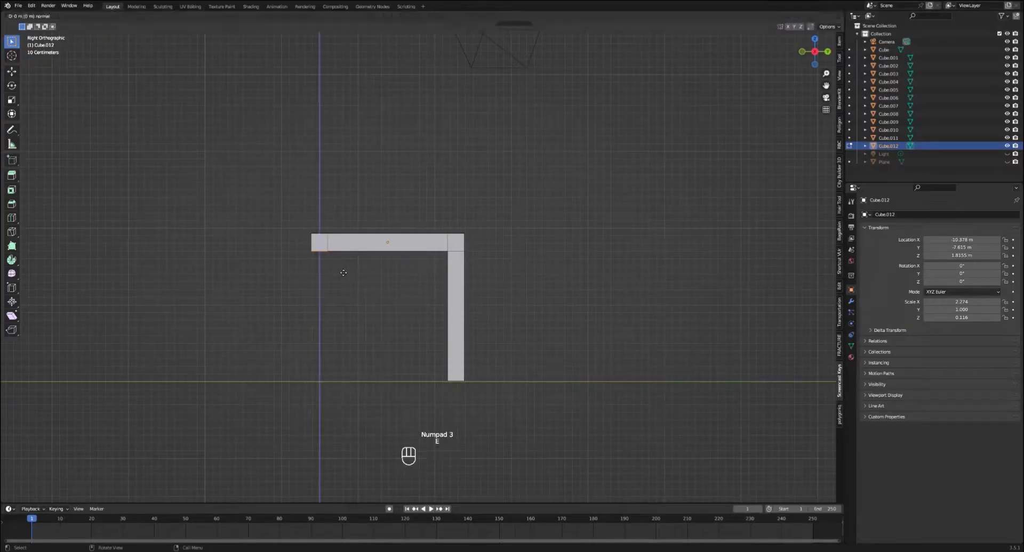
pyautogui.press('z')
pyautogui.press('z')
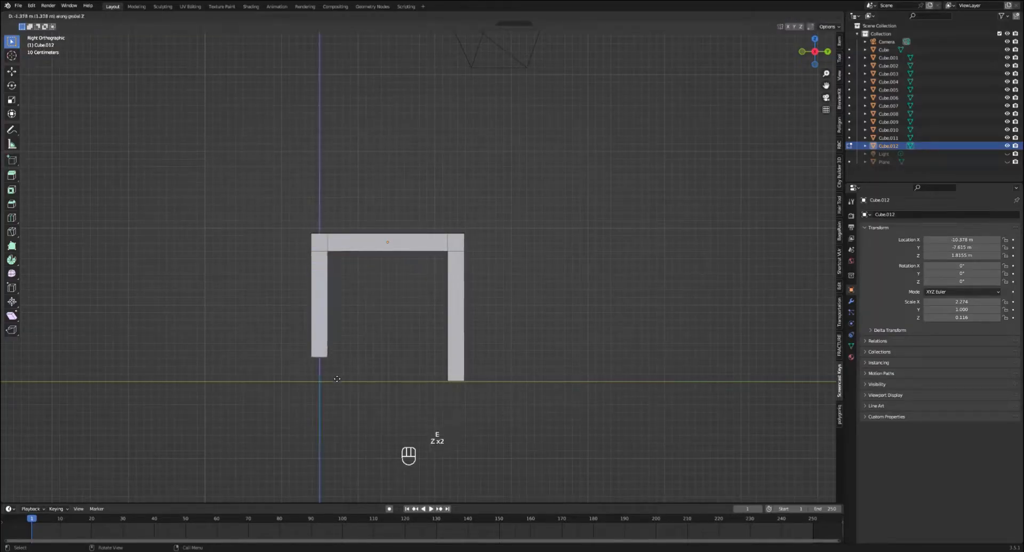
pyautogui.click(335, 404)
pyautogui.moveTo(354, 379); pyautogui.dragTo(363, 346, button='middle')
pyautogui.moveTo(427, 333); pyautogui.dragTo(419, 325, button='middle')
pyautogui.press('KP_3')
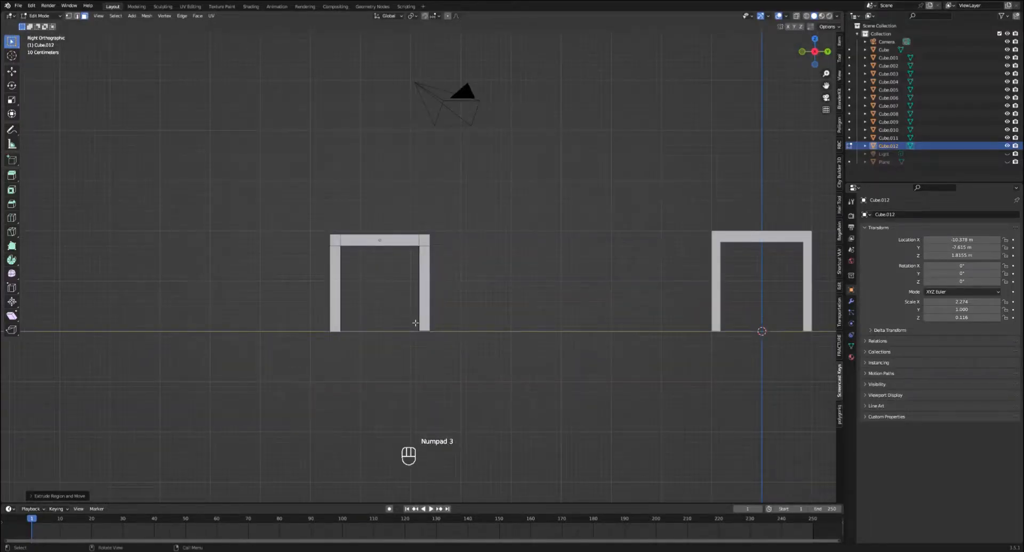
# - Extrude the underside strips along both short sides, between leg and front panel, straight down to form side panels ending above the ground
pyautogui.click(424, 325)
pyautogui.moveTo(424, 327)
pyautogui.mouseDown(button='middle')
pyautogui.moveTo(386, 326)
pyautogui.moveTo(432, 341)
pyautogui.moveTo(415, 318)
pyautogui.mouseUp(button='middle')
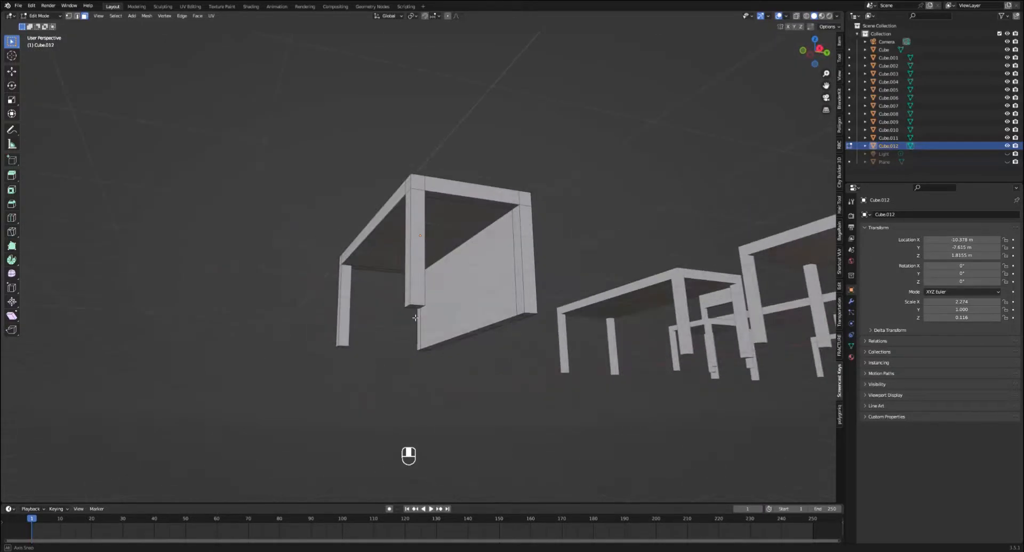
pyautogui.click(470, 200)
pyautogui.moveTo(470, 202); pyautogui.dragTo(441, 283, button='middle')
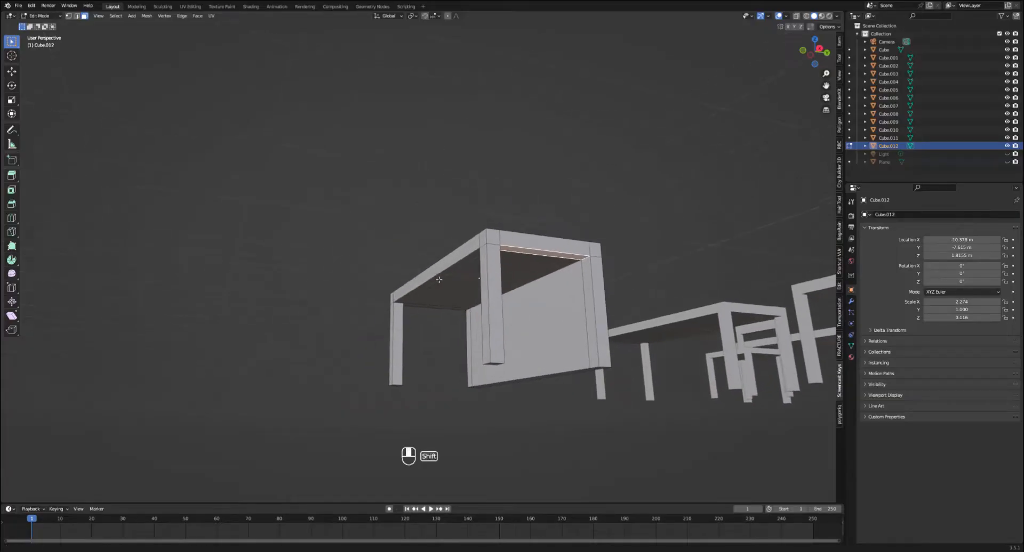
pyautogui.keyDown('shift'); pyautogui.click(442, 310); pyautogui.keyUp('shift')
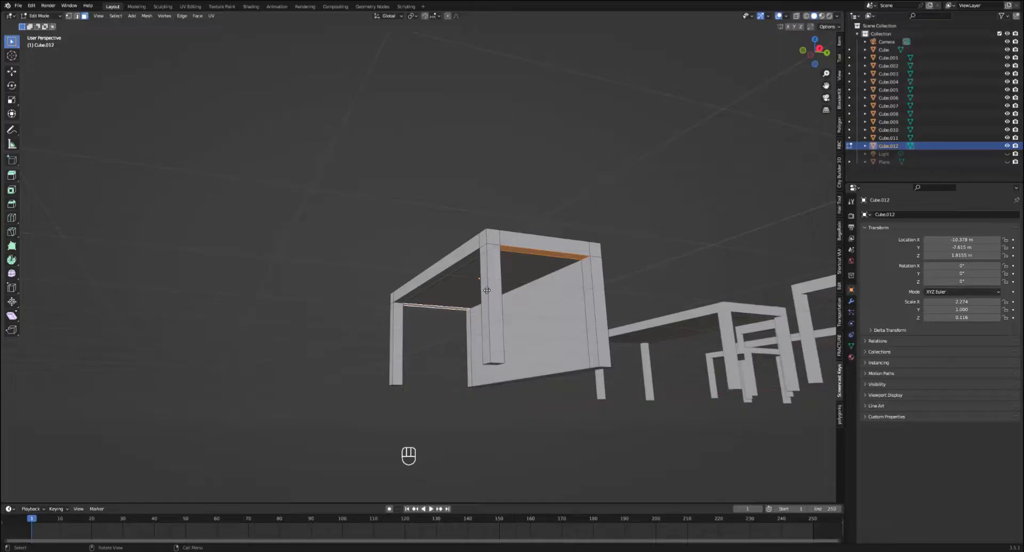
pyautogui.press('e')
pyautogui.press('z')
pyautogui.press('z')
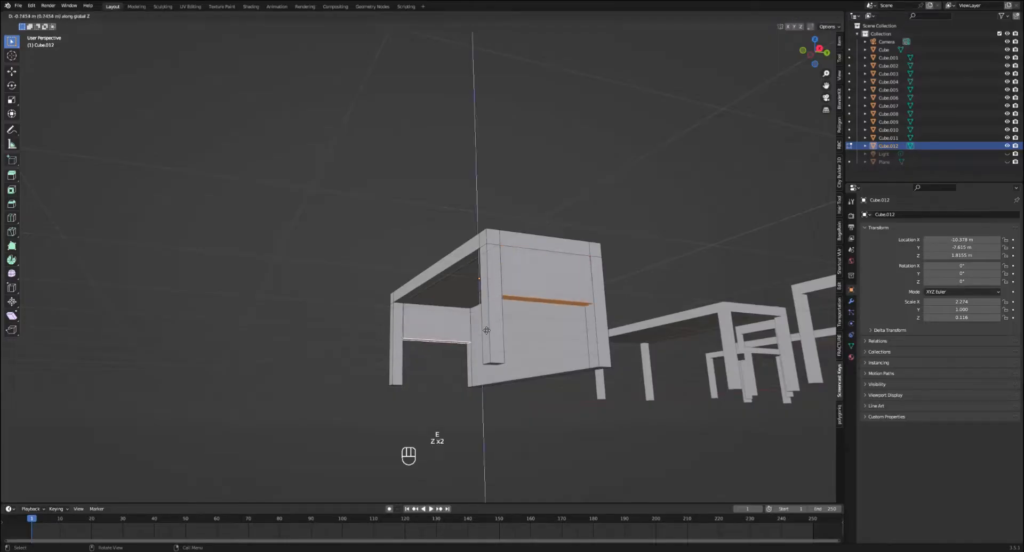
pyautogui.click(486, 351)
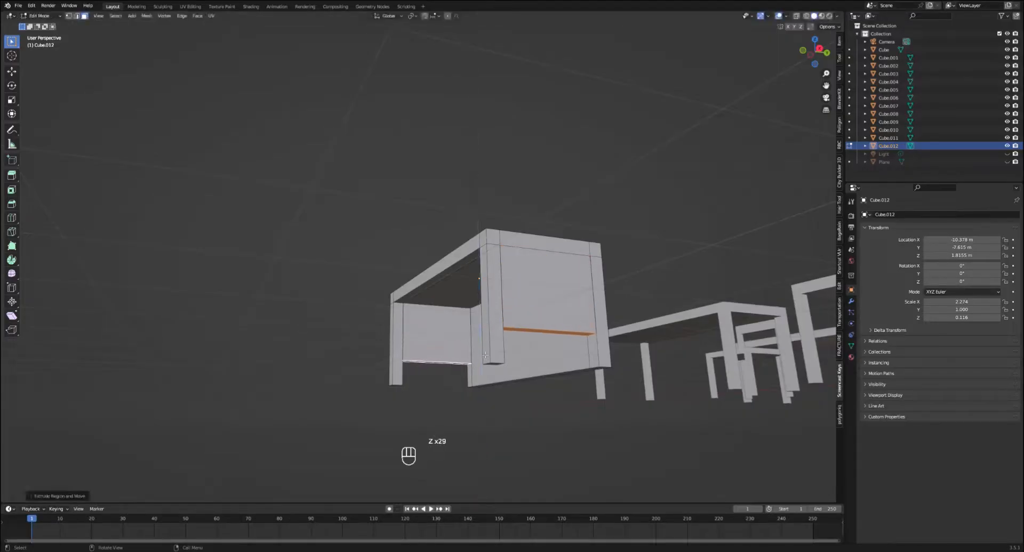
# - Add a loop cut across the desktop's depth and slid from the middle towards one short side, marking the drawer section's width
pyautogui.moveTo(485, 352); pyautogui.dragTo(434, 295, button='middle')
pyautogui.scroll(5, 414, 303)
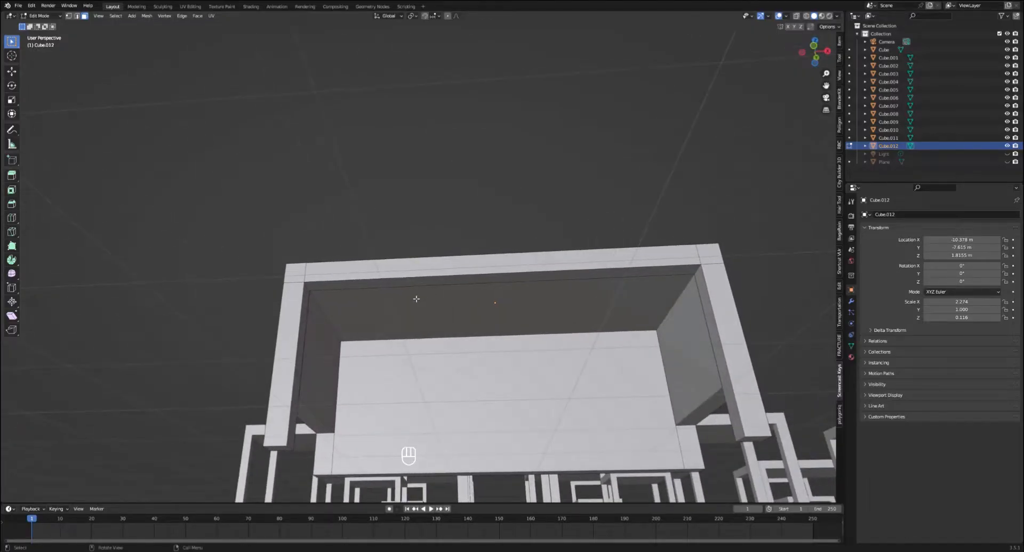
pyautogui.hotkey('ctrl', 'r')
pyautogui.click(416, 292)
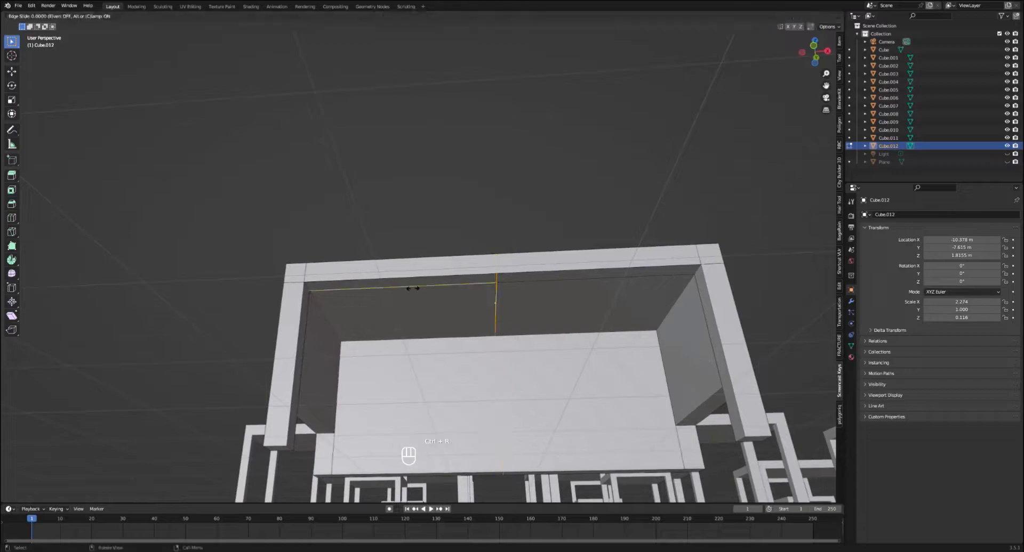
pyautogui.click(327, 298)
pyautogui.moveTo(326, 299); pyautogui.dragTo(352, 302, button='middle')
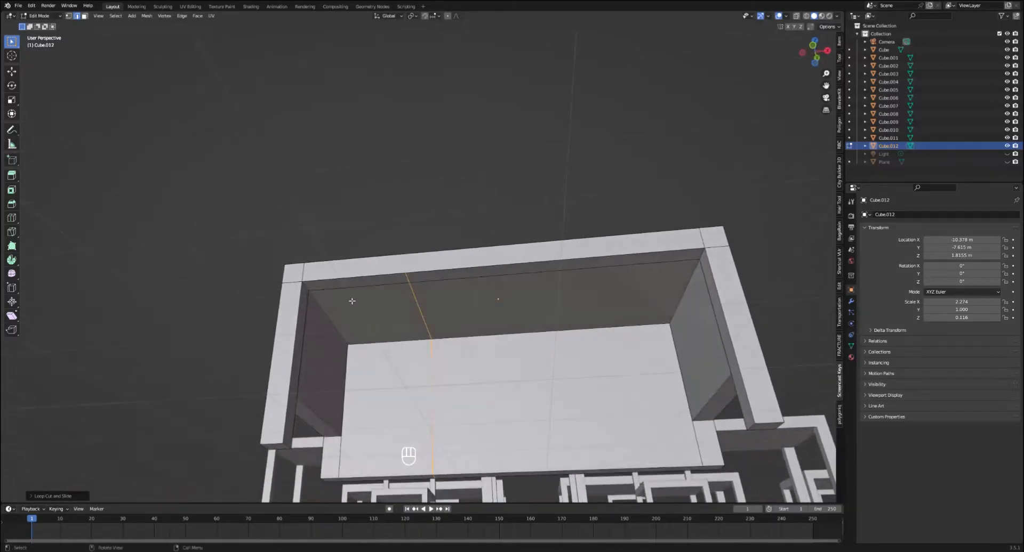
# - Extrude the underside face between the new cut and the nearby side panel straight down about half the panel's height as a drawer block
pyautogui.click(394, 302)
pyautogui.press('Tab')
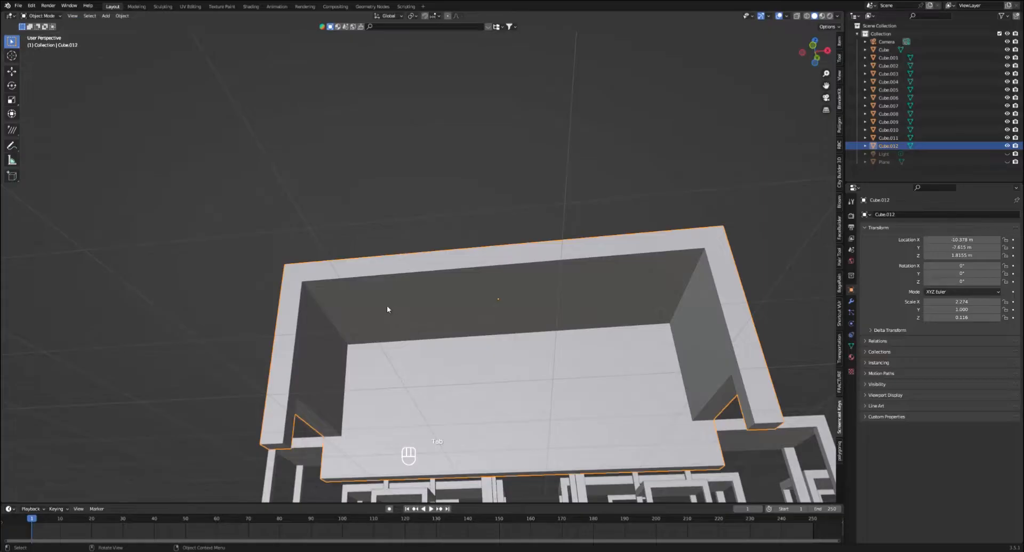
pyautogui.press('Tab')
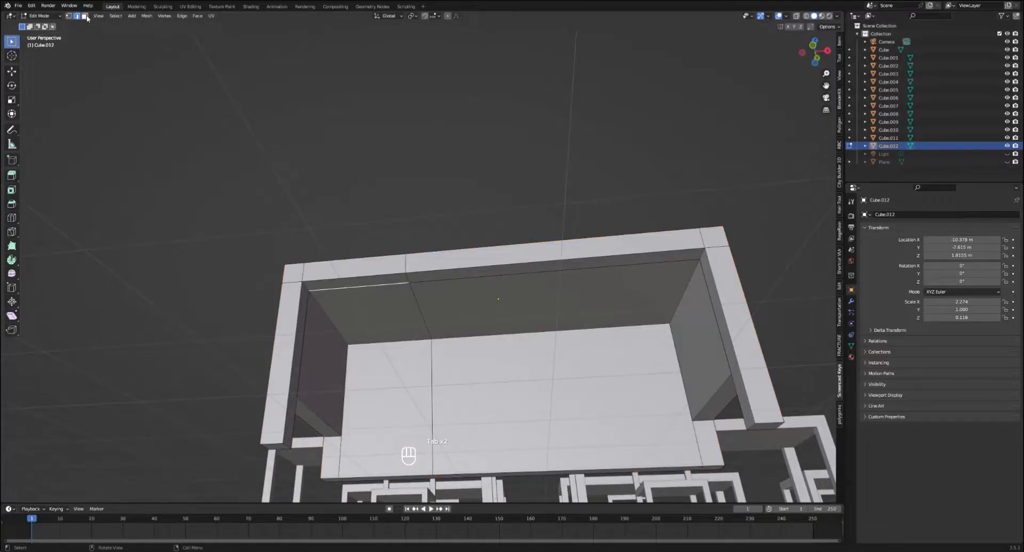
pyautogui.click(395, 309)
pyautogui.moveTo(395, 309); pyautogui.dragTo(379, 330, button='middle')
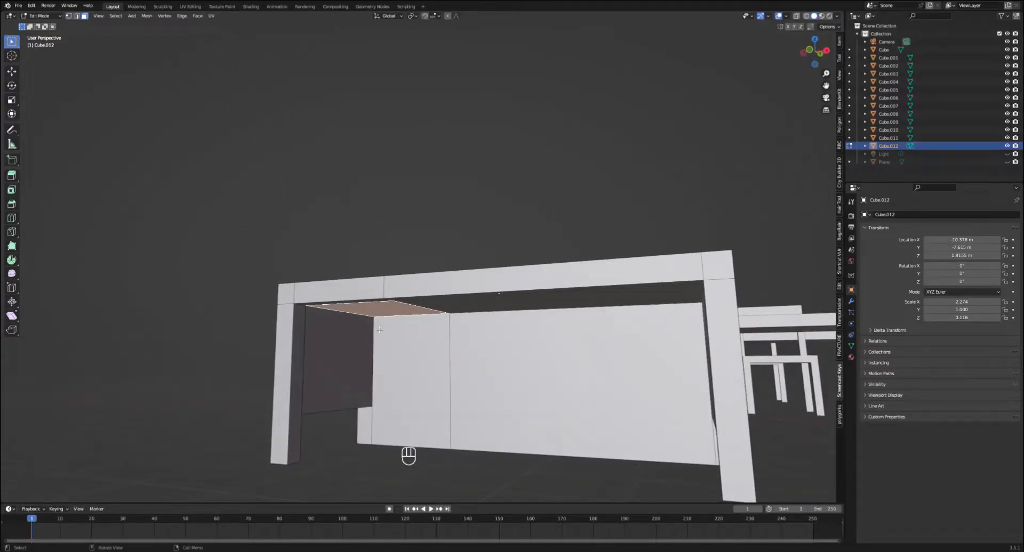
pyautogui.press('e')
pyautogui.press('z')
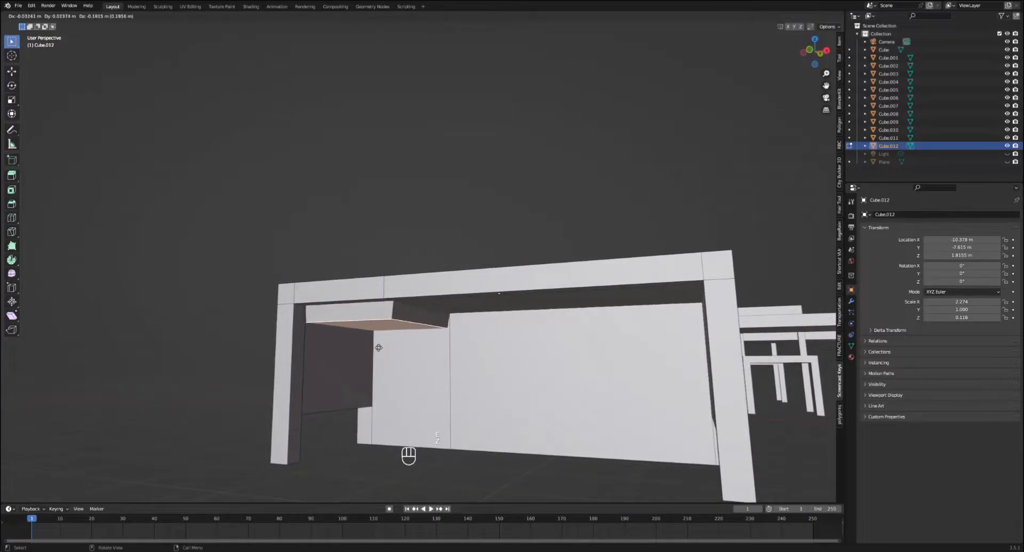
pyautogui.press('z')
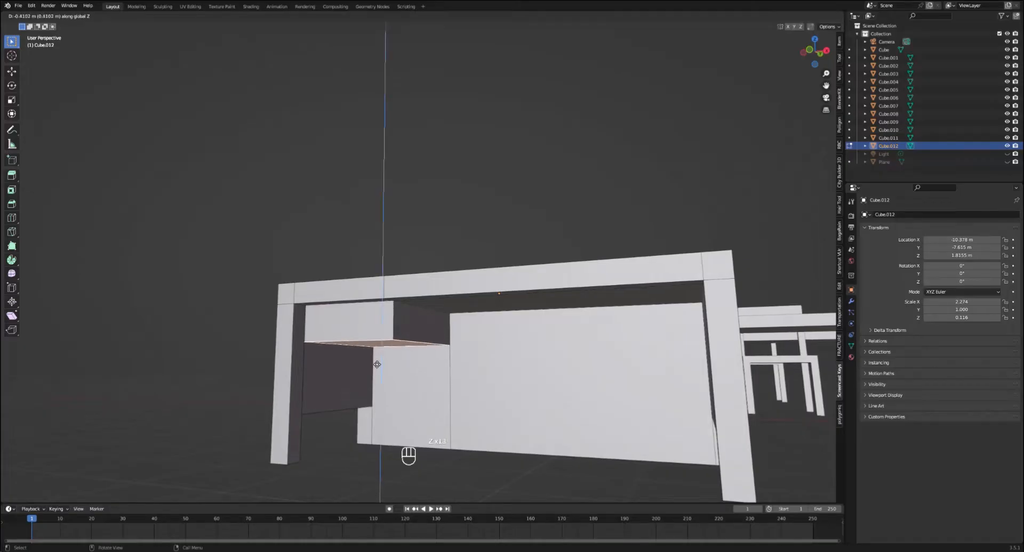
pyautogui.click(377, 373)
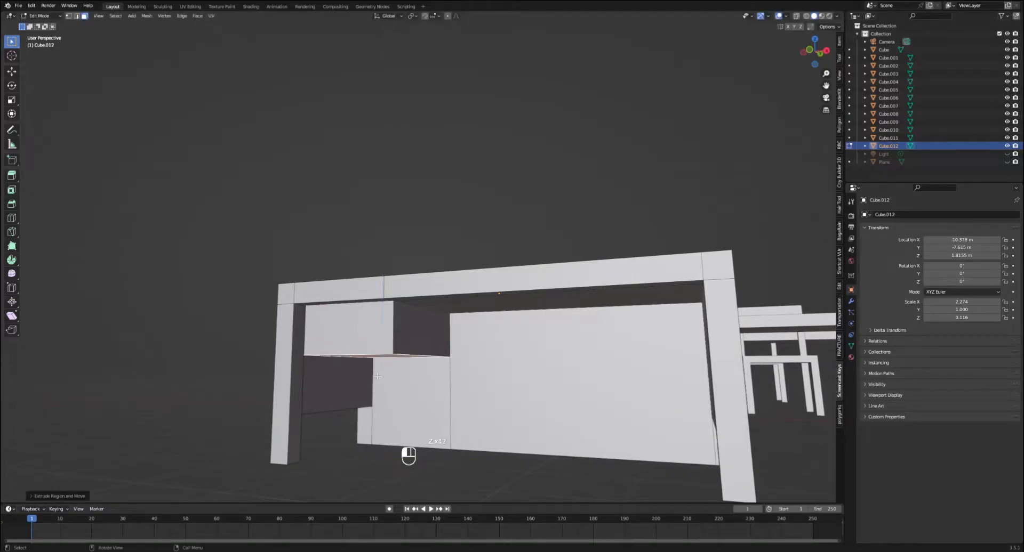
pyautogui.moveTo(377, 373); pyautogui.dragTo(410, 382, button='middle')
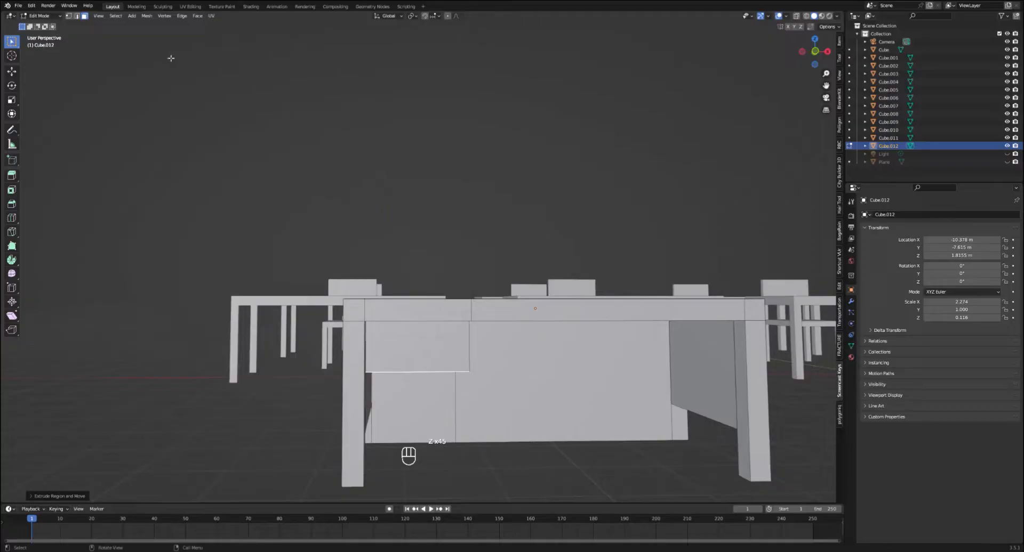
# - Add a vertical loop cut through the drawer block and slide it close to the block's edge facing the leg space
pyautogui.click(433, 348)
pyautogui.moveTo(433, 348); pyautogui.dragTo(446, 329, button='middle')
pyautogui.click(460, 235)
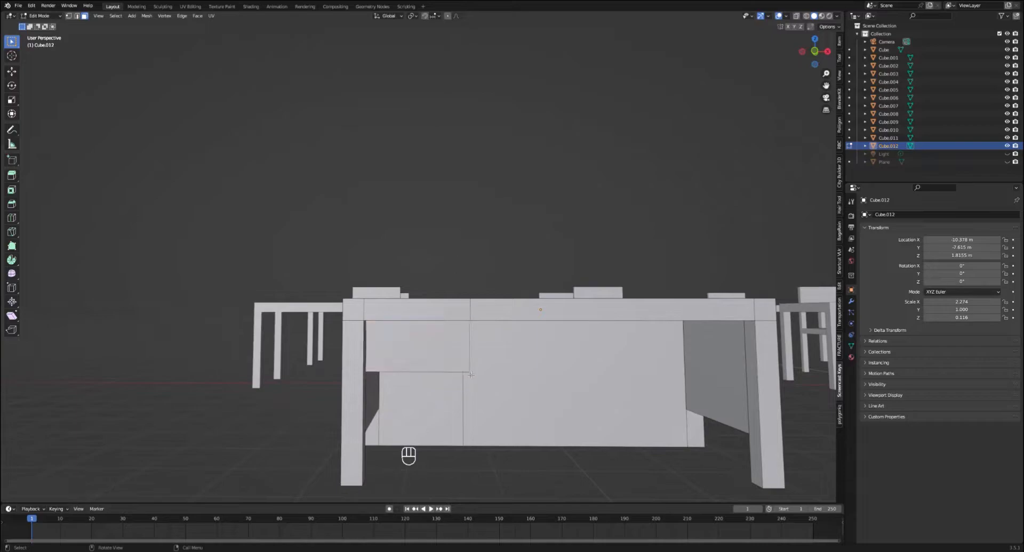
pyautogui.hotkey('ctrl', 'r')
pyautogui.click(462, 368)
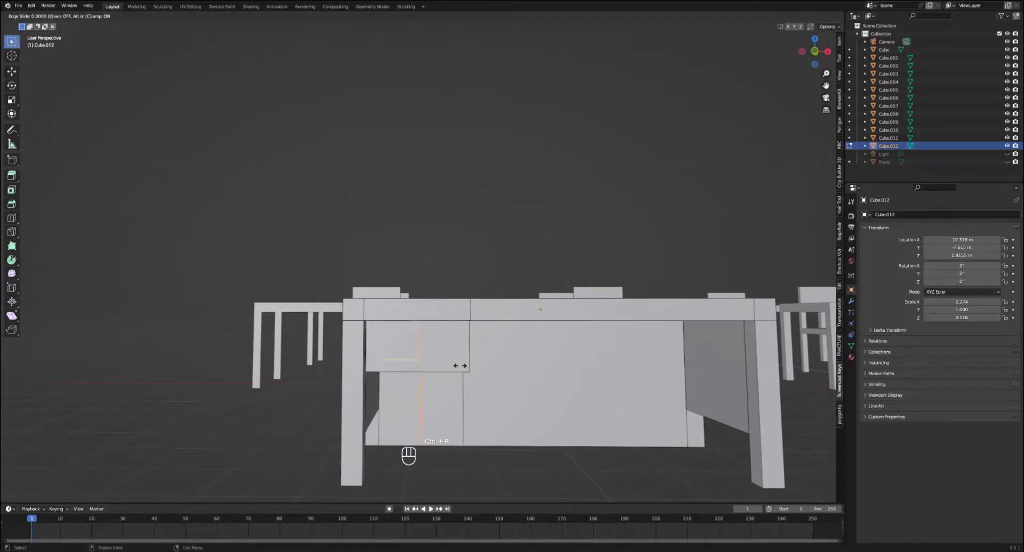
pyautogui.click(497, 368)
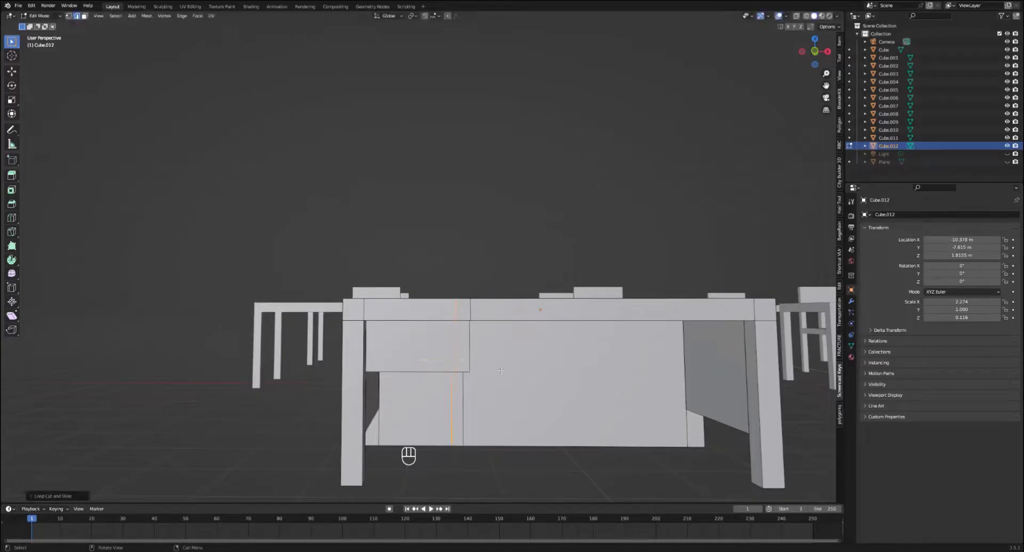
pyautogui.moveTo(498, 368); pyautogui.dragTo(474, 315, button='middle')
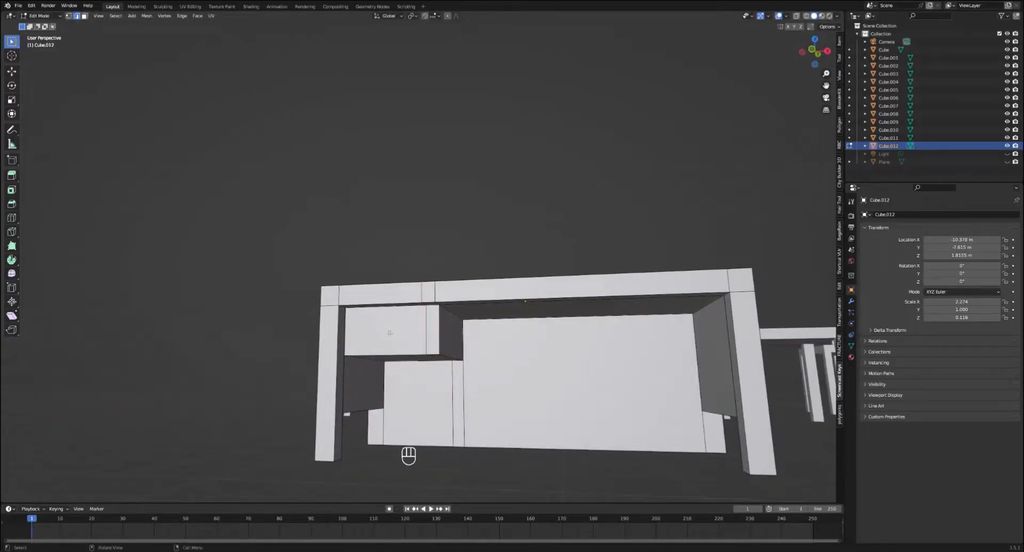
pyautogui.moveTo(390, 333); pyautogui.dragTo(307, 239, button='middle')
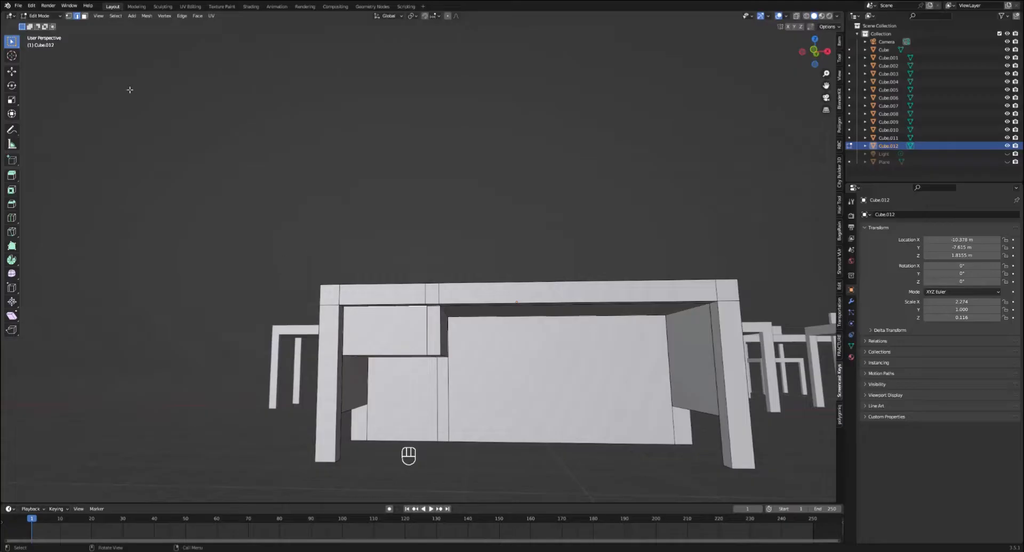
# - Try to extrude the drawer block's large front face inward along Y, and undo the extrusion
pyautogui.click(84, 17)
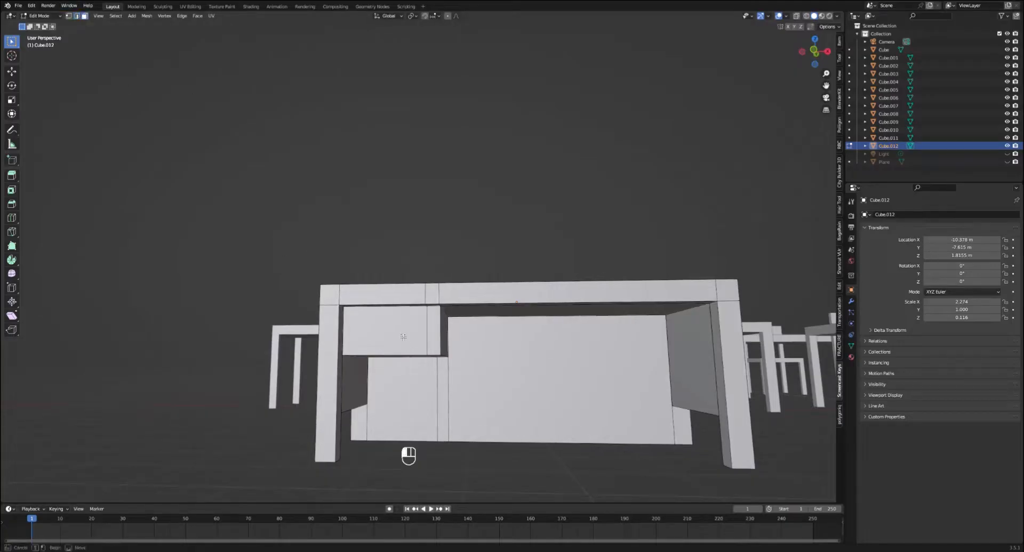
pyautogui.click(402, 338)
pyautogui.moveTo(402, 338); pyautogui.dragTo(372, 339, button='middle')
pyautogui.press('e')
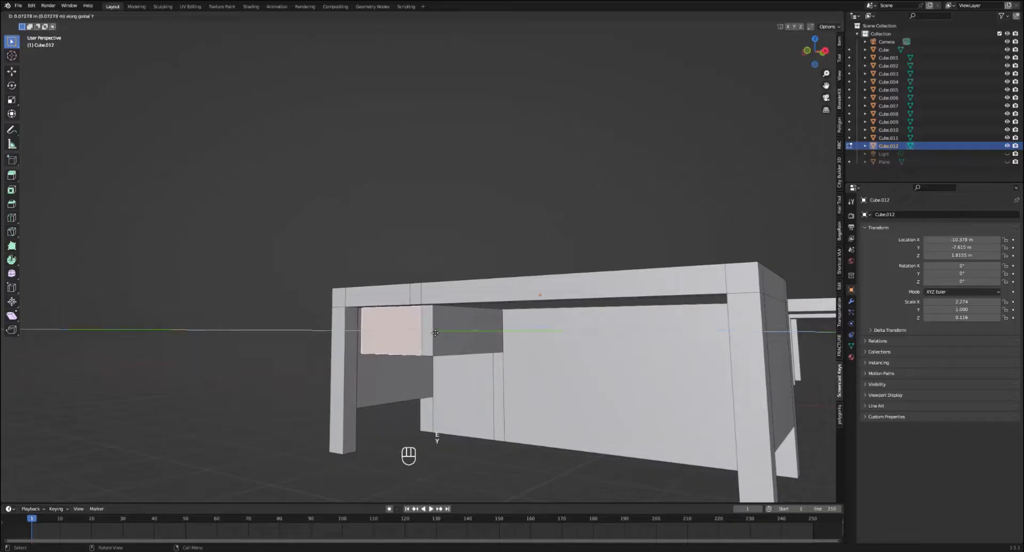
pyautogui.click(462, 332)
pyautogui.moveTo(464, 331); pyautogui.dragTo(437, 337, button='middle')
pyautogui.hotkey('ctrl', 'z')
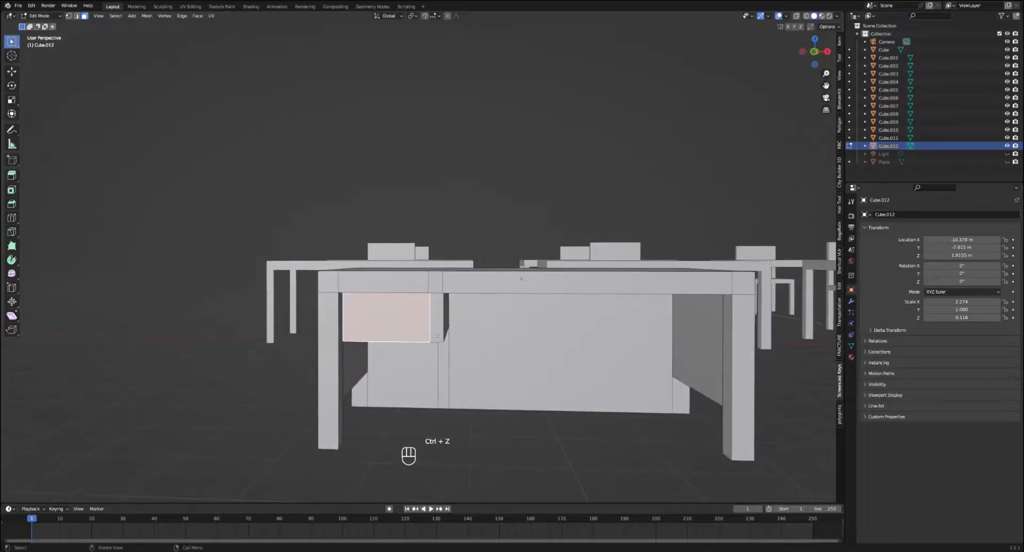
# - Add a horizontal loop cut around the drawer block and slide it close to the block's bottom edge
pyautogui.hotkey('ctrl', 'r')
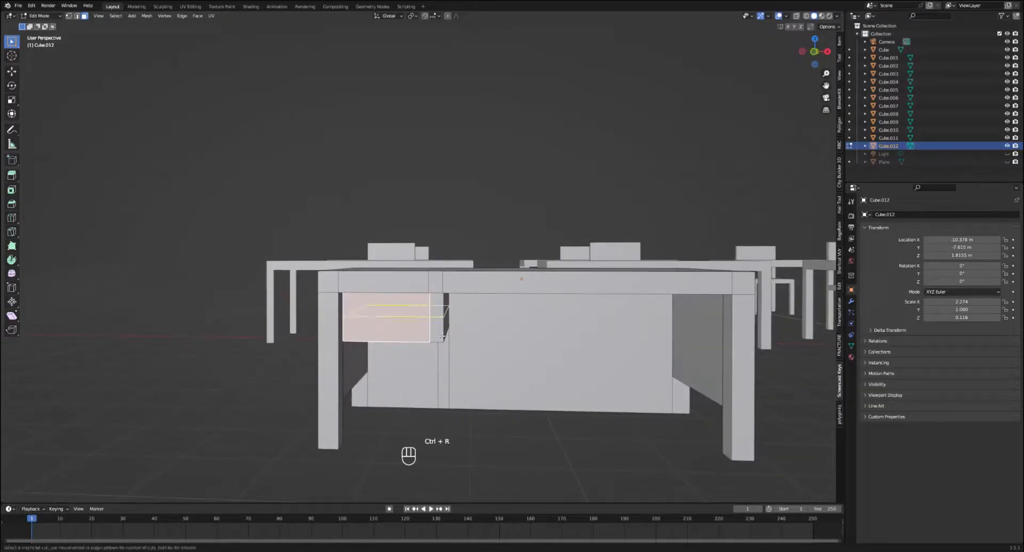
pyautogui.click(442, 336)
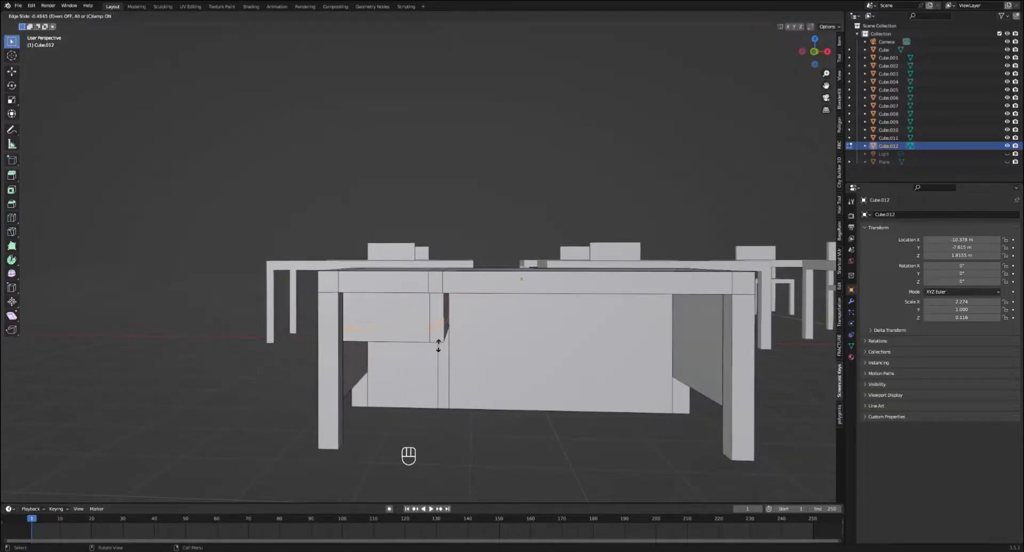
pyautogui.click(438, 355)
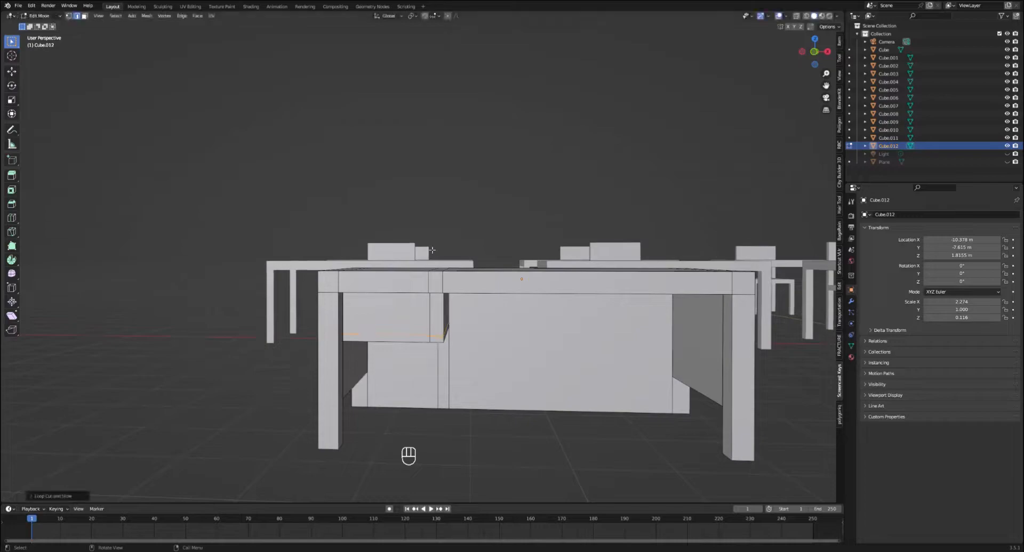
# - Extrude the drawer block's large front face inward along Y by about 0.9 m to hollow out the compartment, and leave mesh editing
pyautogui.click(415, 324)
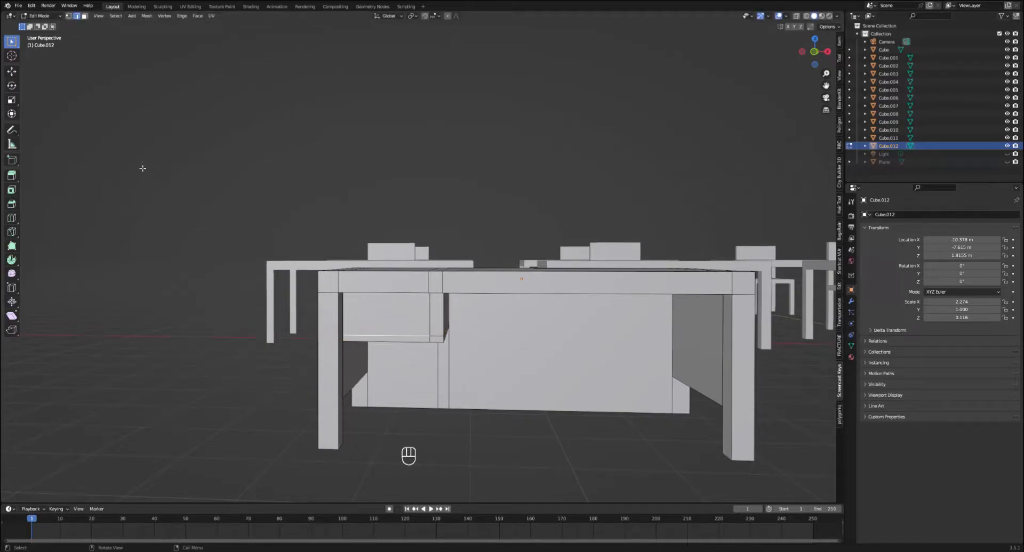
pyautogui.click(85, 16)
pyautogui.click(395, 305)
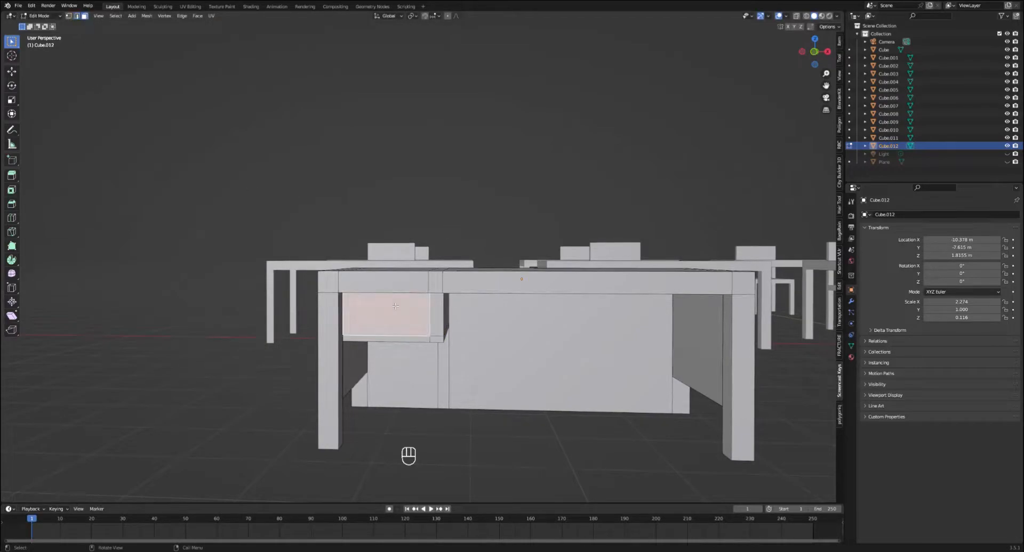
pyautogui.moveTo(395, 306); pyautogui.dragTo(394, 310, button='middle')
pyautogui.press('e')
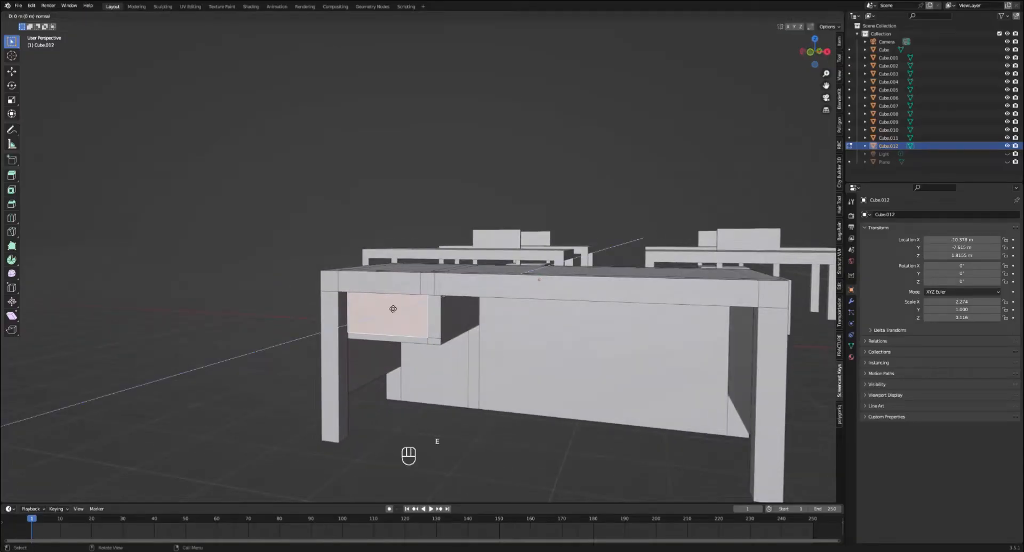
pyautogui.press('y')
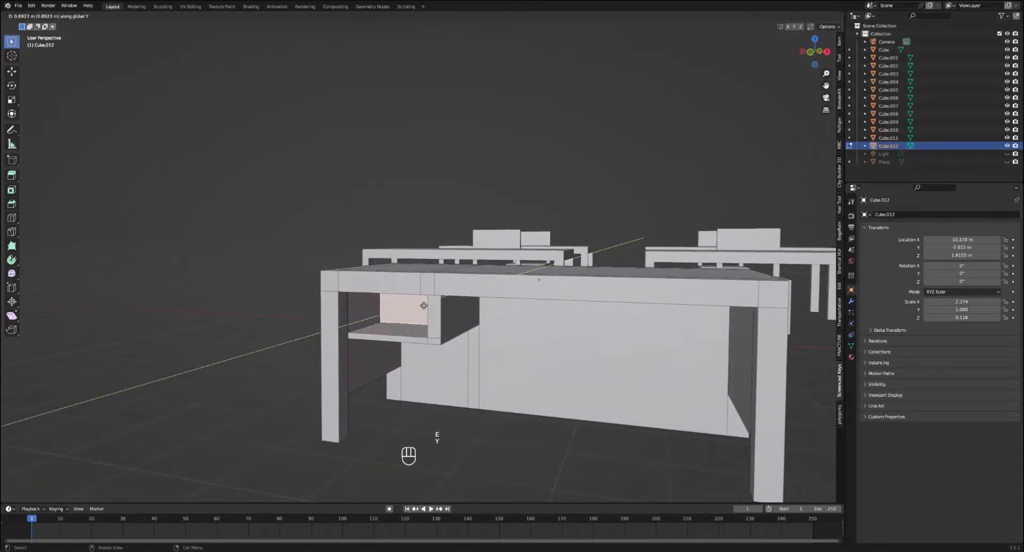
pyautogui.click(426, 305)
pyautogui.press('Tab')
pyautogui.moveTo(470, 185); pyautogui.dragTo(530, 205, button='middle')
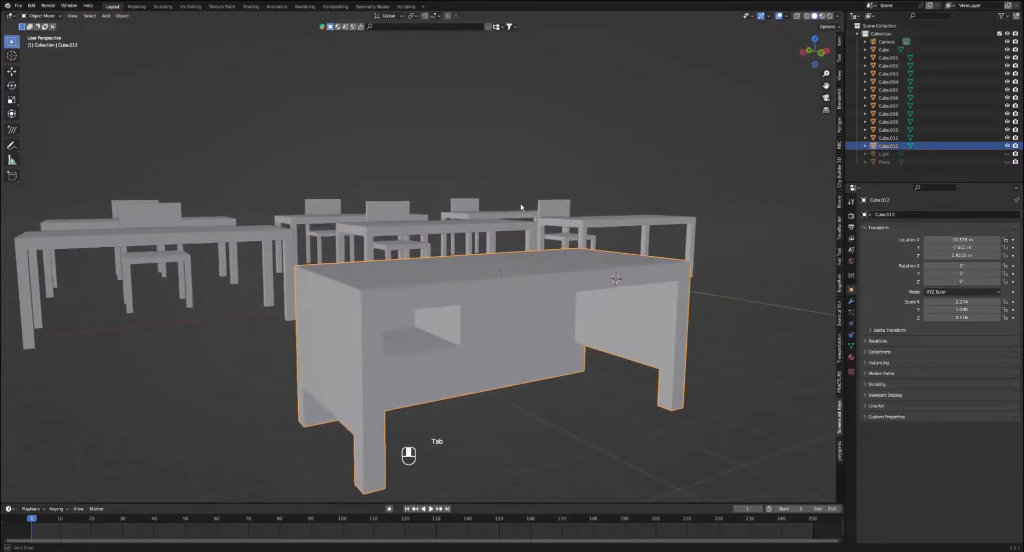
# - Inspect the teacher's desk and its compartment from several angles in material preview and solid shading
pyautogui.moveTo(629, 224); pyautogui.dragTo(603, 227, button='middle')
pyautogui.click(824, 18)
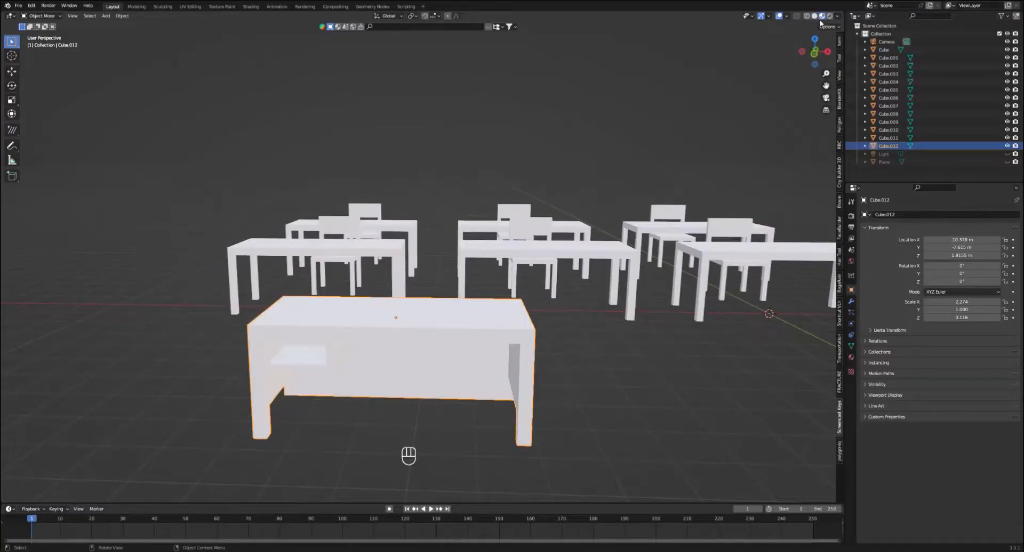
pyautogui.moveTo(574, 283)
pyautogui.mouseDown(button='middle')
pyautogui.moveTo(573, 260)
pyautogui.moveTo(589, 296)
pyautogui.mouseUp(button='middle')
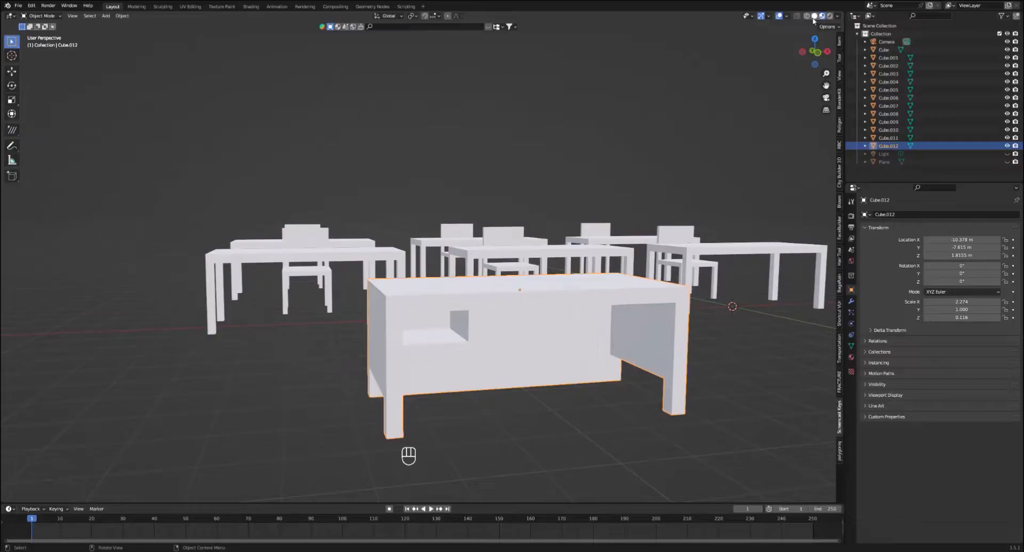
pyautogui.click(814, 18)
pyautogui.moveTo(731, 172); pyautogui.dragTo(685, 207, button='middle')
pyautogui.moveTo(552, 313)
pyautogui.mouseDown(button='middle')
pyautogui.moveTo(514, 312)
pyautogui.moveTo(573, 272)
pyautogui.moveTo(588, 280)
pyautogui.moveTo(570, 270)
pyautogui.moveTo(568, 303)
pyautogui.moveTo(409, 351)
pyautogui.moveTo(488, 308)
pyautogui.mouseUp(button='middle')
pyautogui.press('Tab')
pyautogui.scroll(2, 515, 311)
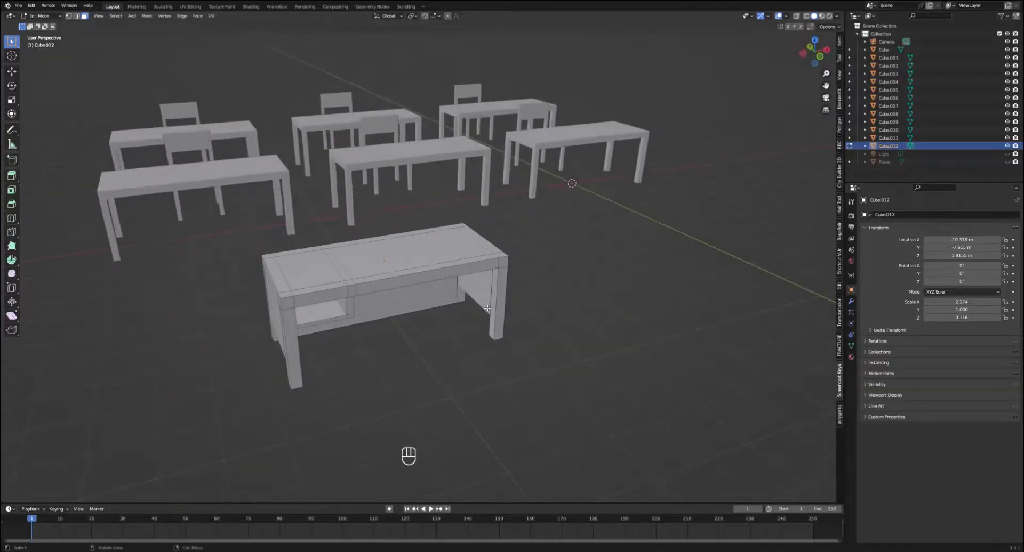
pyautogui.press('Tab')
# - Unhide all hidden objects, including the floor plane and the light, and clear the selection
pyautogui.click(629, 261)
pyautogui.moveTo(629, 261); pyautogui.dragTo(698, 226, button='middle')
pyautogui.press('alt')
pyautogui.hotkey('alt', 'h')
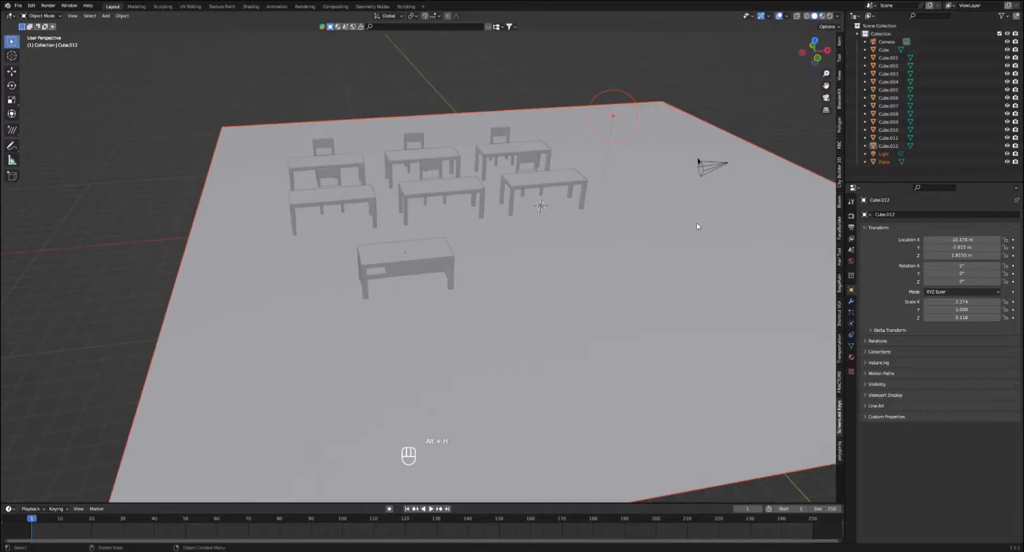
pyautogui.click(789, 144)
# - Duplicate the chair at the middle front-row student desk and move the copy along Y to about -10.86 m, past the teacher's desk
pyautogui.moveTo(565, 224); pyautogui.dragTo(549, 239, button='middle')
pyautogui.scroll(2, 542, 222)
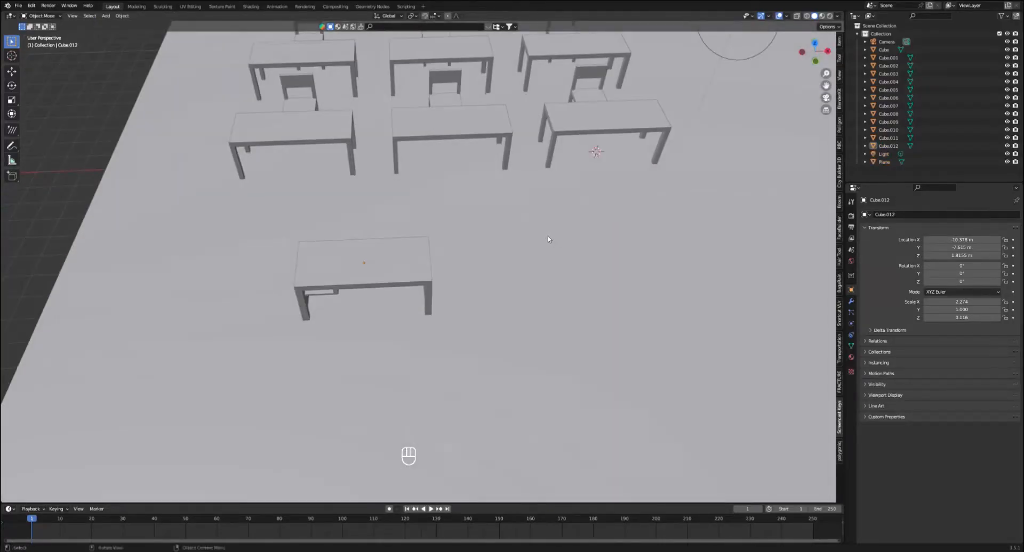
pyautogui.click(446, 97)
pyautogui.hotkey('shift', 'd')
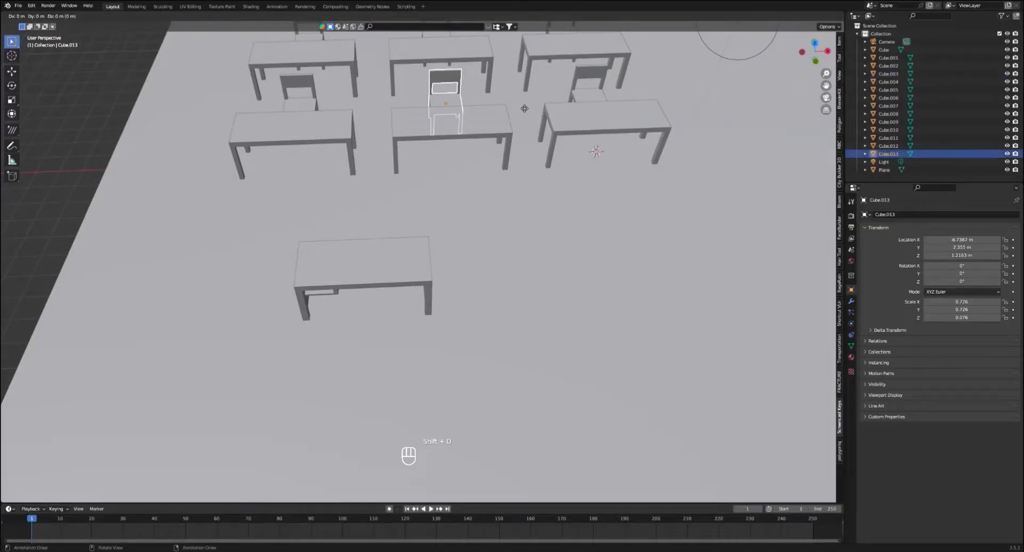
pyautogui.press('g')
pyautogui.press('y')
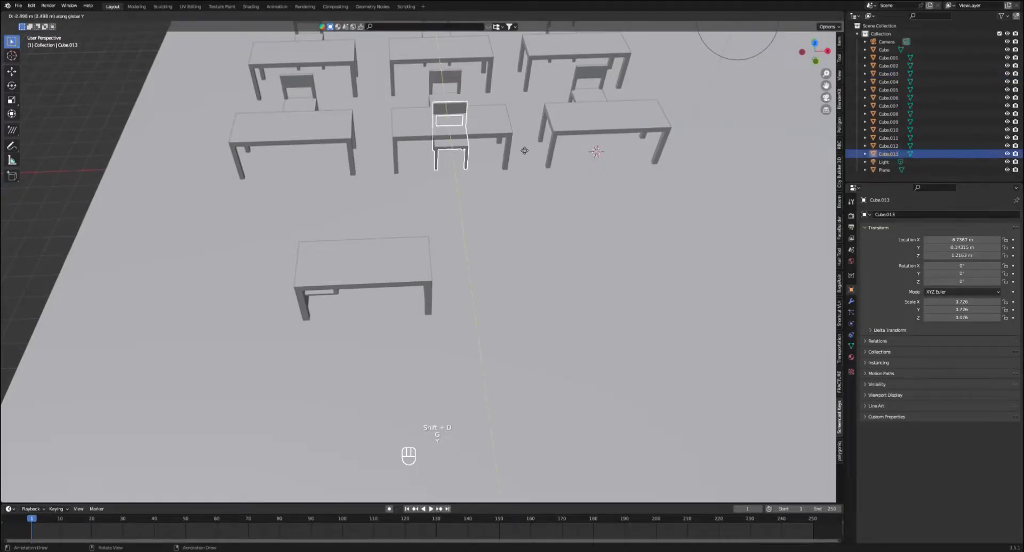
pyautogui.click(517, 358)
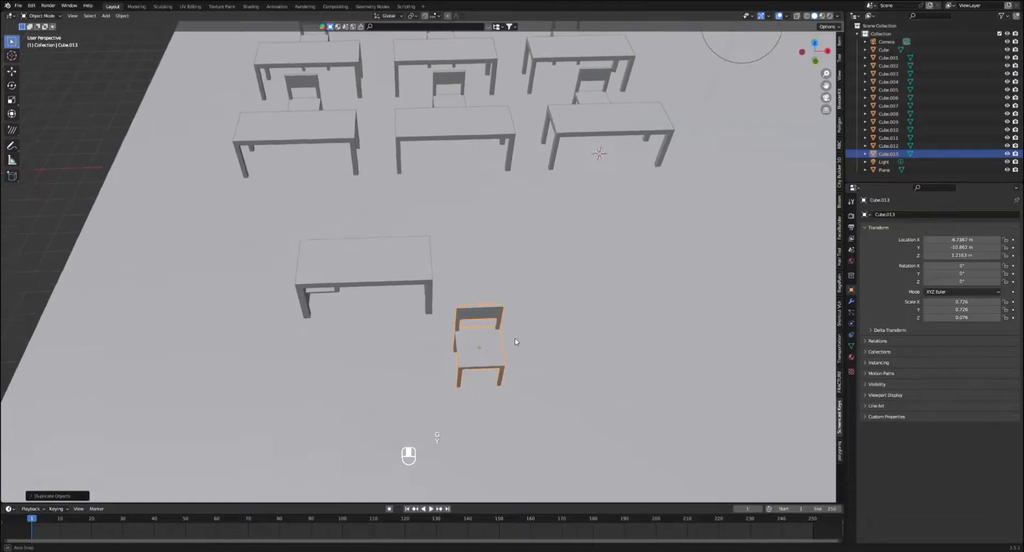
# - Rotate the duplicated chair 180° about the Z axis to face the teacher's desk
pyautogui.moveTo(517, 358); pyautogui.dragTo(508, 317, button='middle')
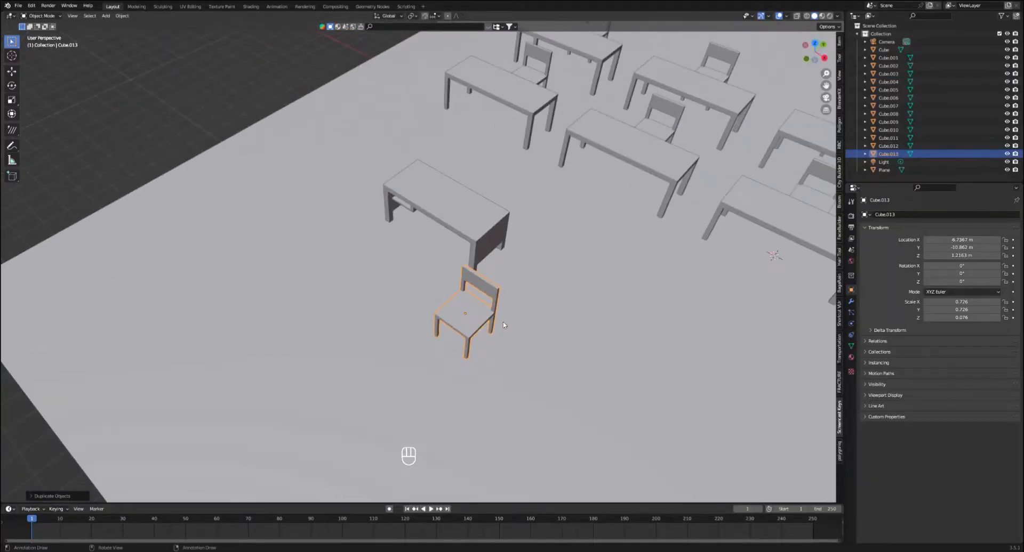
pyautogui.press('r')
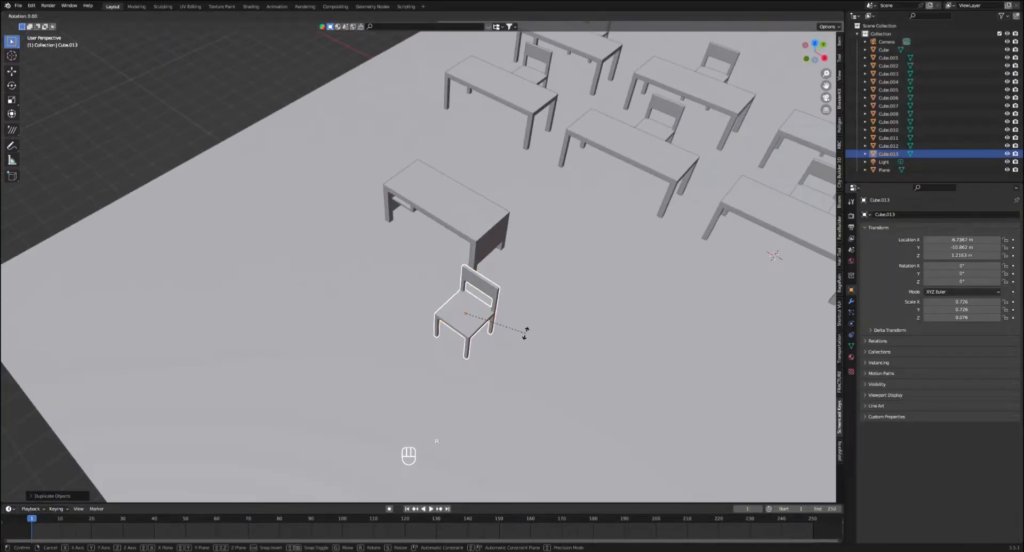
pyautogui.write('z')
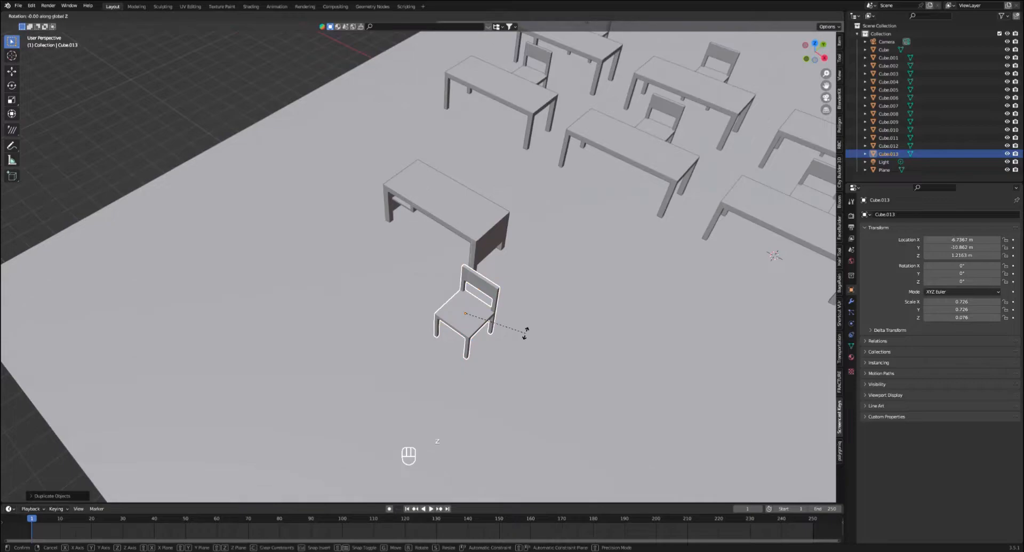
pyautogui.write('180')
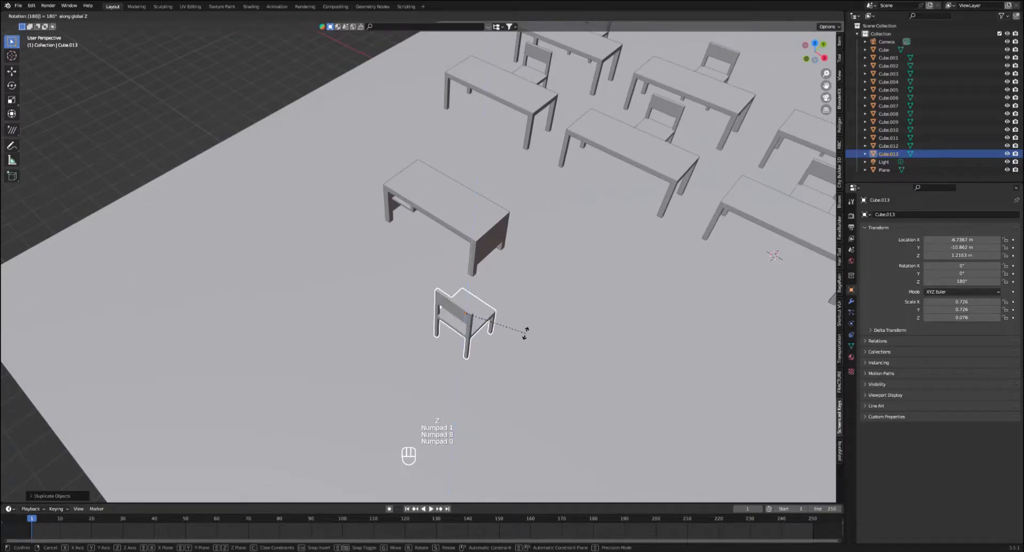
pyautogui.press('Return')
# - Move the chair along X and Y to about X -9.83 m, Y -9.56 m at the teacher's desk, and deselect it
pyautogui.press('g')
pyautogui.press('x')
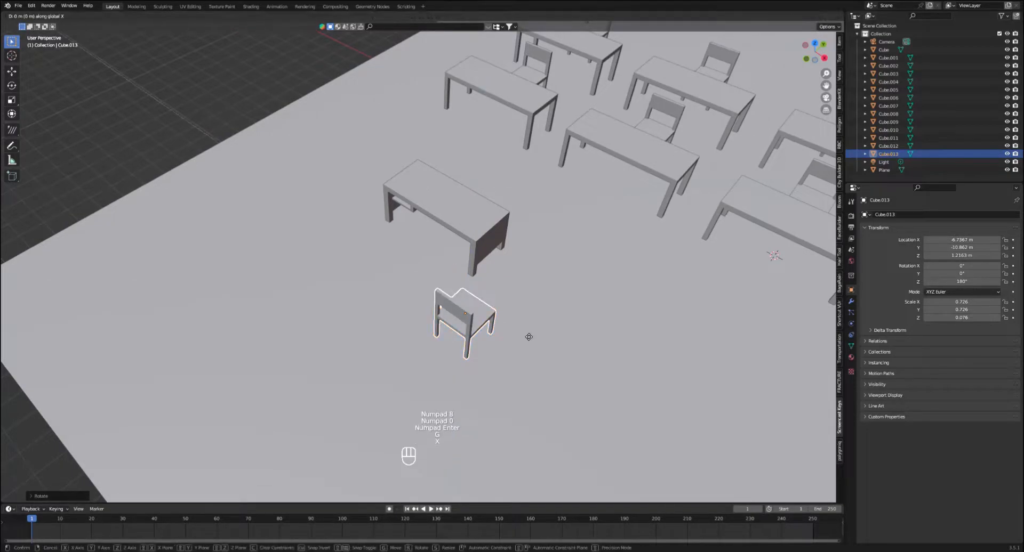
pyautogui.click(470, 288)
pyautogui.press('g')
pyautogui.press('y')
pyautogui.click(479, 271)
pyautogui.moveTo(479, 271); pyautogui.dragTo(415, 252, button='middle')
pyautogui.scroll(-3, 415, 252)
pyautogui.click(708, 225)
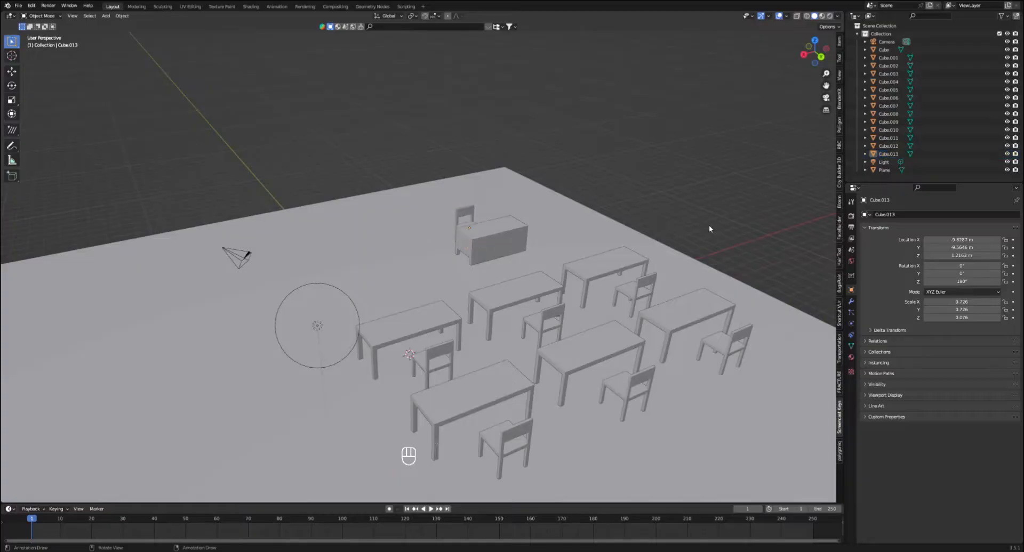
# - Duplicate the three desks and three chairs of the second row and move the copies back along Y as a third row
pyautogui.scroll(-2, 708, 225)
pyautogui.click(478, 363)
pyautogui.keyDown('shift'); pyautogui.click(552, 335); pyautogui.keyUp('shift')
pyautogui.keyDown('shift'); pyautogui.click(632, 302); pyautogui.keyUp('shift')
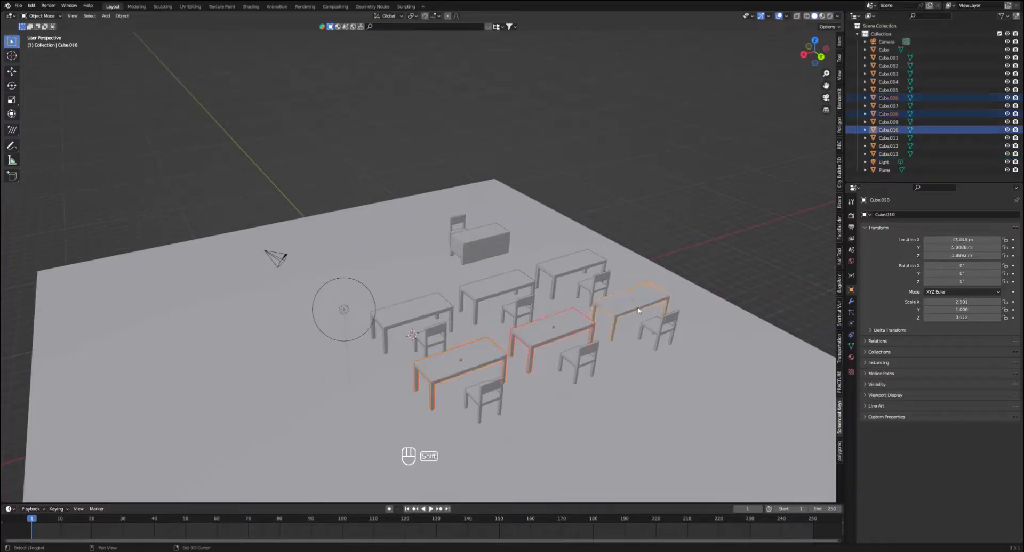
pyautogui.keyDown('shift'); pyautogui.click(656, 346); pyautogui.keyUp('shift')
pyautogui.keyDown('shift'); pyautogui.click(577, 366); pyautogui.keyUp('shift')
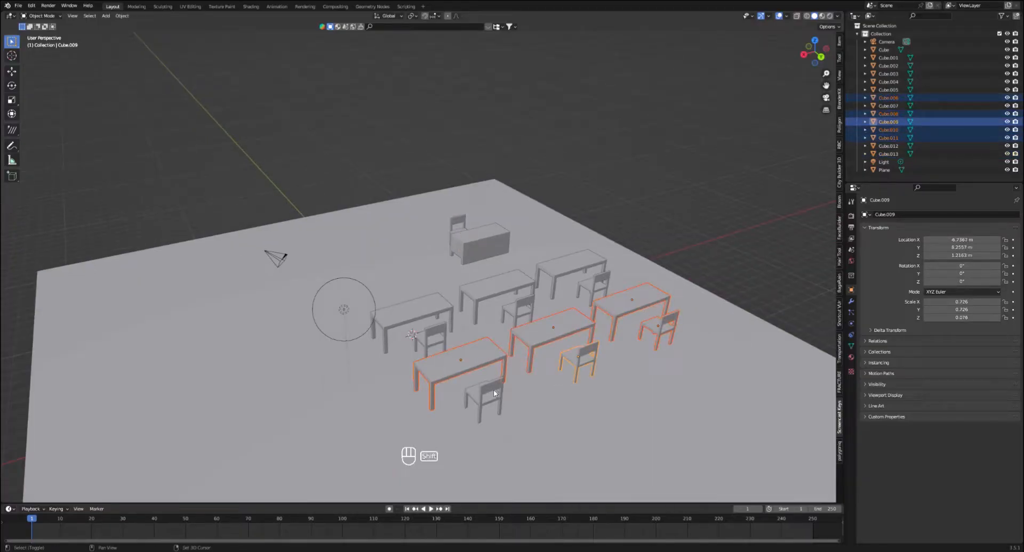
pyautogui.keyDown('shift'); pyautogui.click(480, 397); pyautogui.keyUp('shift')
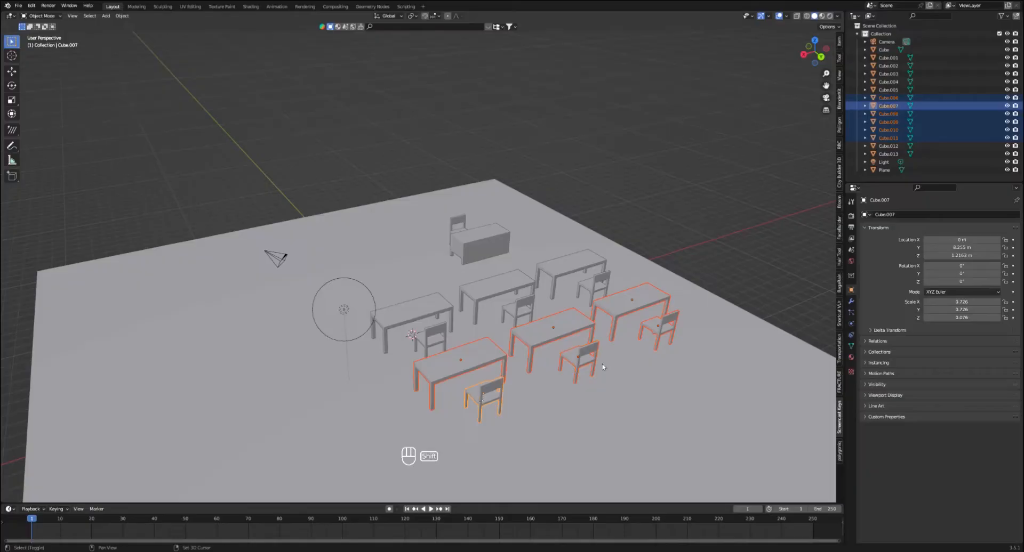
pyautogui.hotkey('shift', 'd')
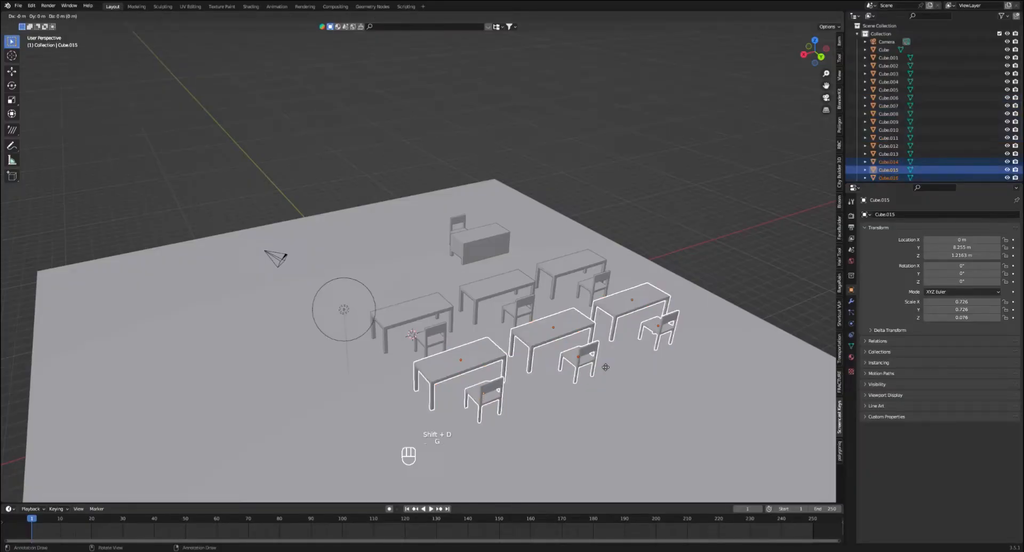
pyautogui.press('y')
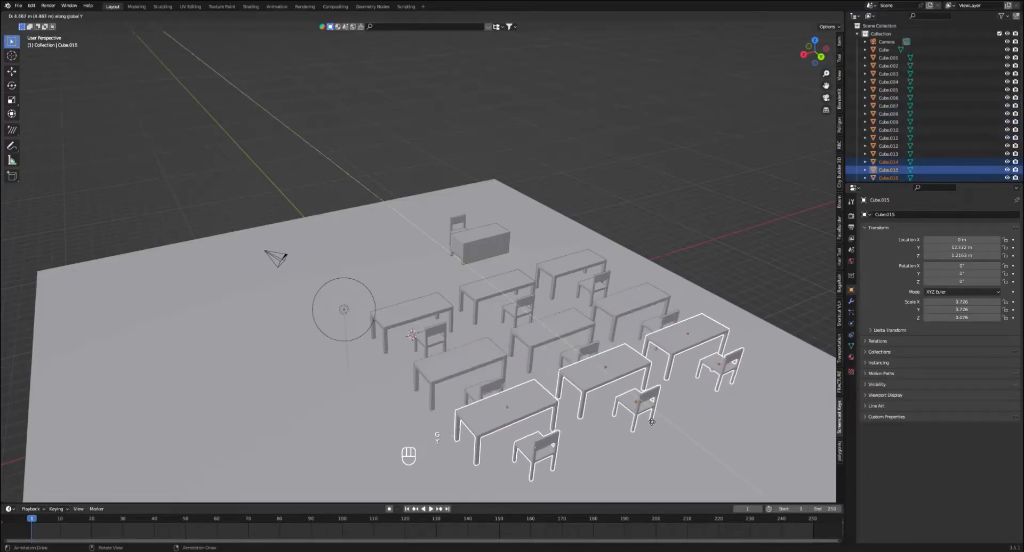
pyautogui.click(677, 444)
# - Extrude the floor plane's edge behind the last row and the adjoining edge on the teacher's desk side upward along Z as two walls
pyautogui.moveTo(677, 443); pyautogui.dragTo(716, 335, button='middle')
pyautogui.click(592, 292)
pyautogui.moveTo(595, 293); pyautogui.dragTo(470, 251, button='middle')
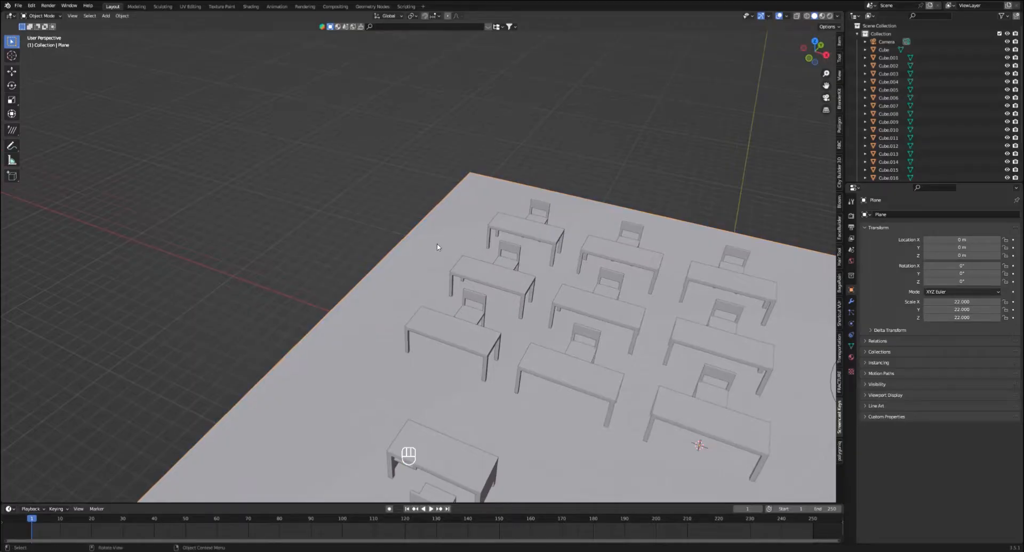
pyautogui.click(47, 17)
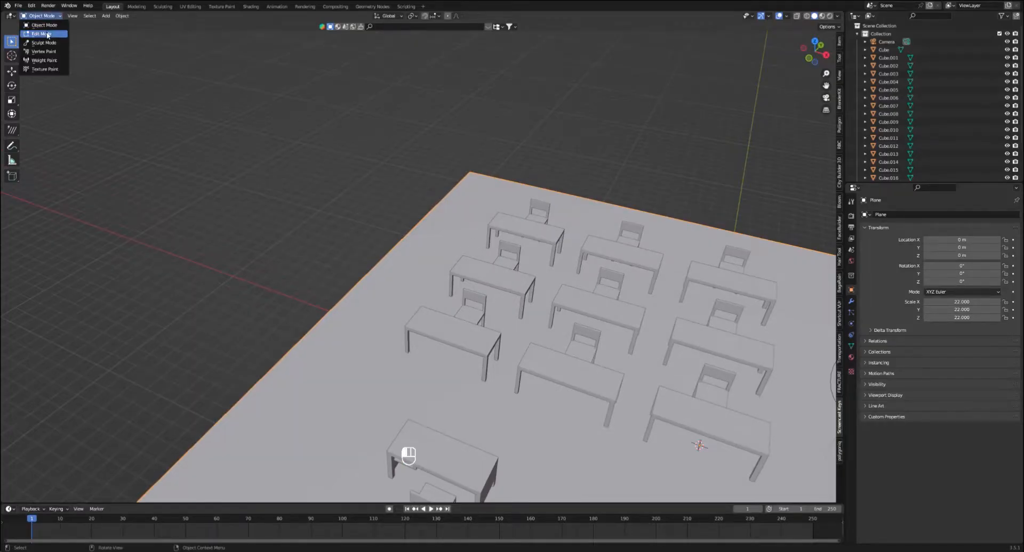
pyautogui.click(50, 35)
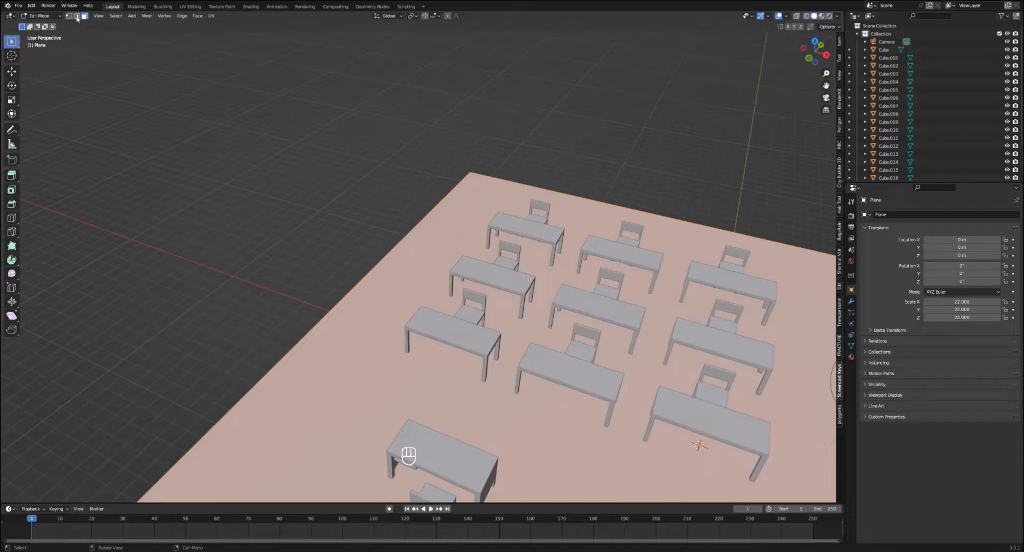
pyautogui.hotkey('alt', 'a')
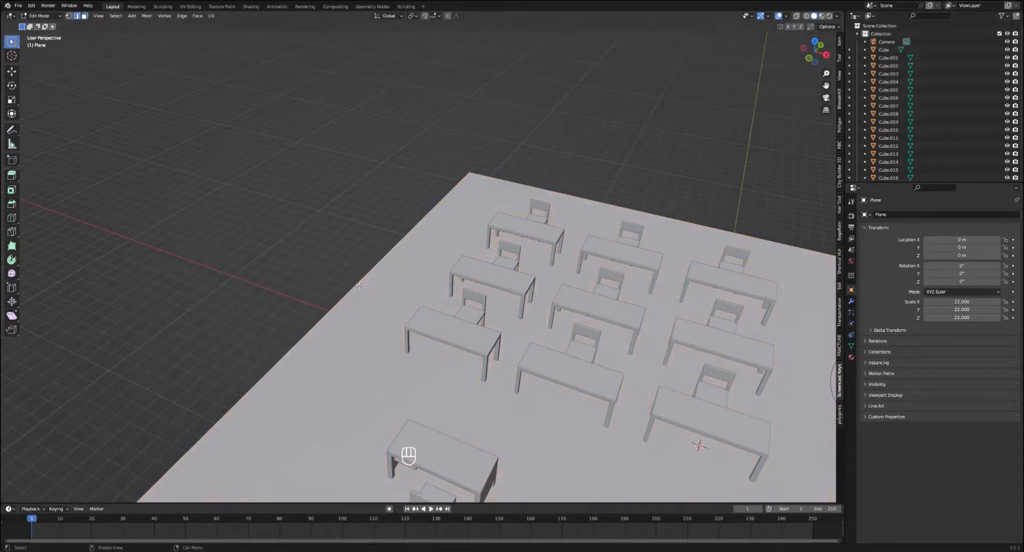
pyautogui.press('shift')
pyautogui.keyDown('shift'); pyautogui.click(526, 188); pyautogui.keyUp('shift')
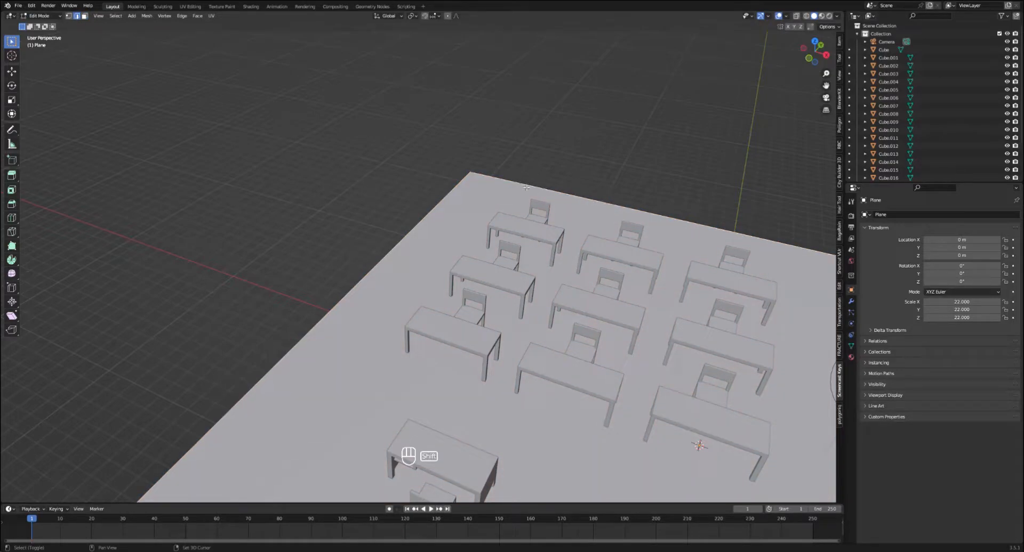
pyautogui.press('e')
pyautogui.press('z')
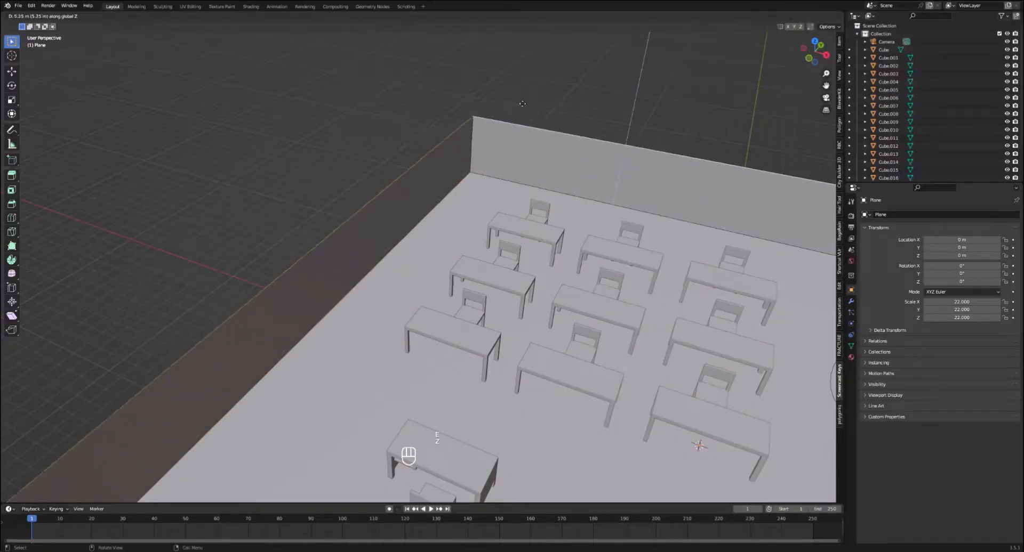
pyautogui.click(520, 434)
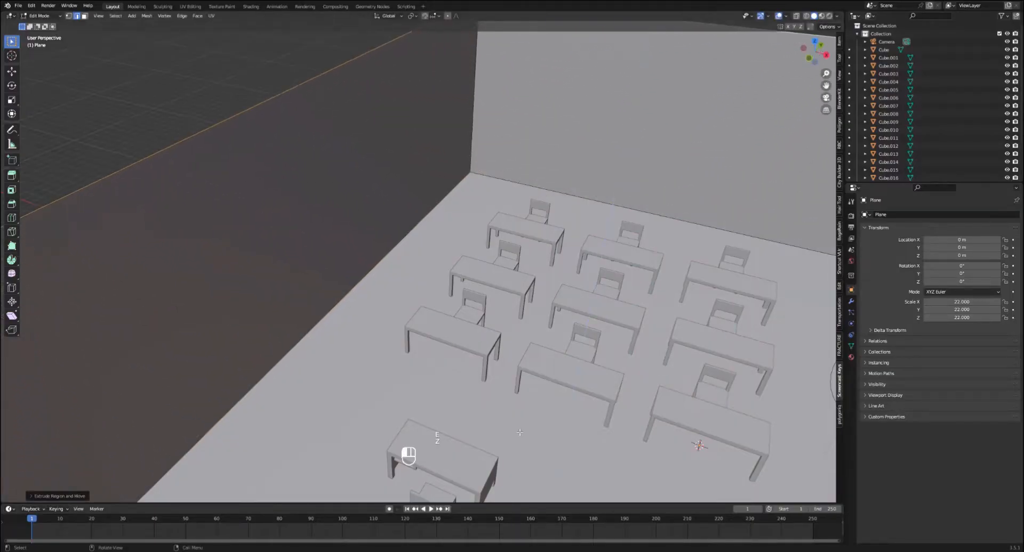
pyautogui.scroll(-5, 535, 391)
pyautogui.moveTo(535, 392); pyautogui.dragTo(522, 387, button='middle')
pyautogui.scroll(8, 563, 374)
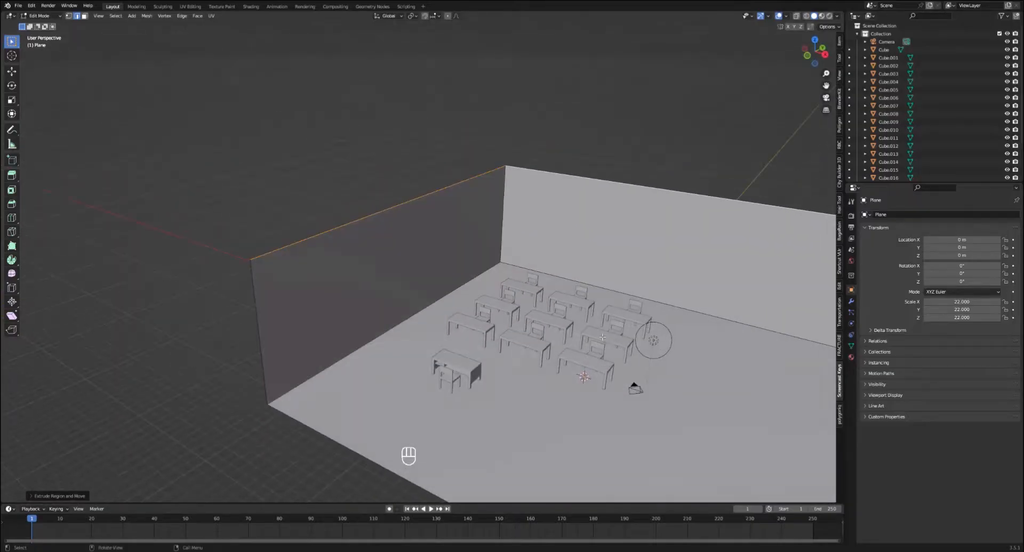
pyautogui.keyDown('shift'); pyautogui.moveTo(578, 315); pyautogui.dragTo(569, 278, button='middle'); pyautogui.keyUp('shift')
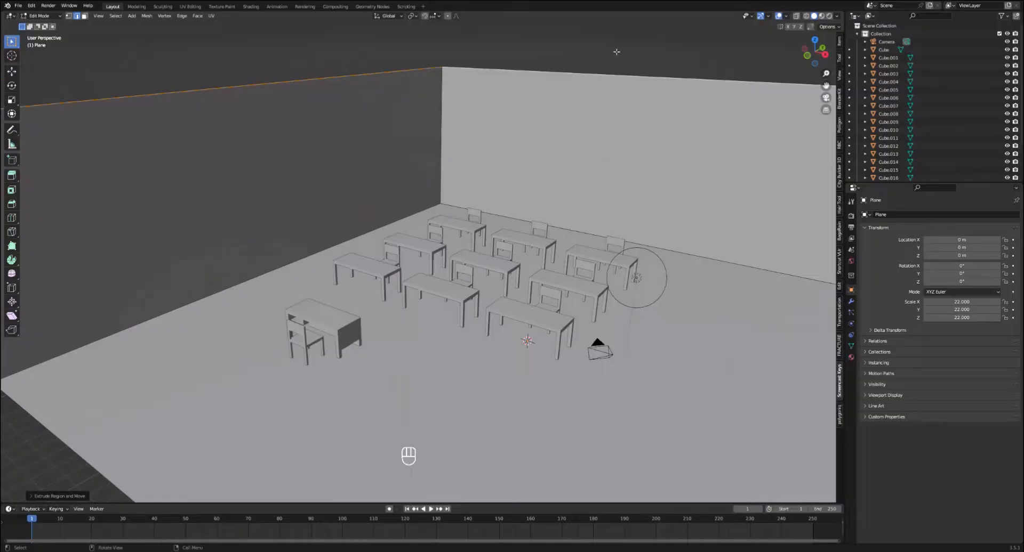
pyautogui.press('Tab')
# - Leave edit mode on the room plane, select the front student desk and switch the viewport shading to Material Preview
pyautogui.moveTo(613, 135); pyautogui.dragTo(485, 254, button='middle')
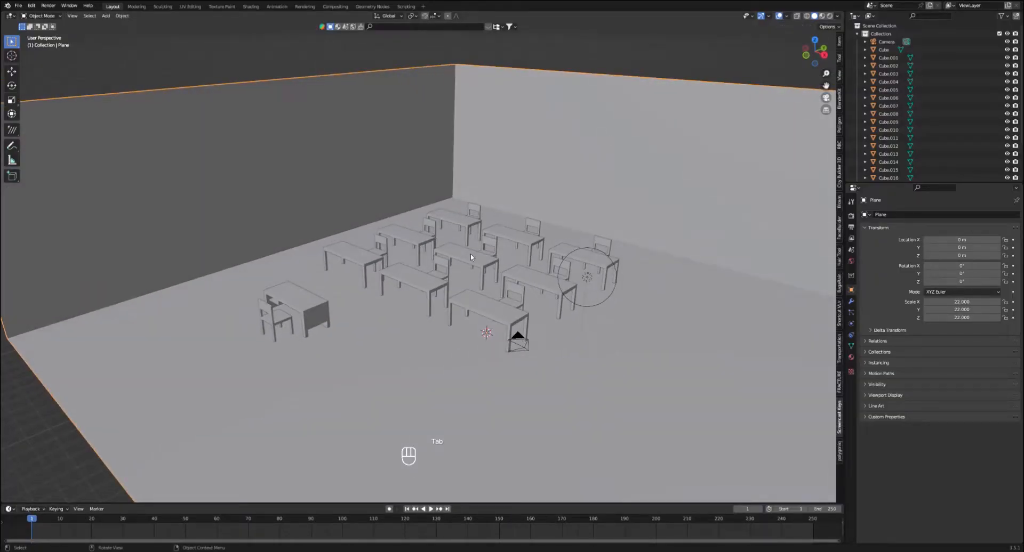
pyautogui.click(467, 308)
pyautogui.moveTo(467, 308); pyautogui.dragTo(677, 176, button='middle')
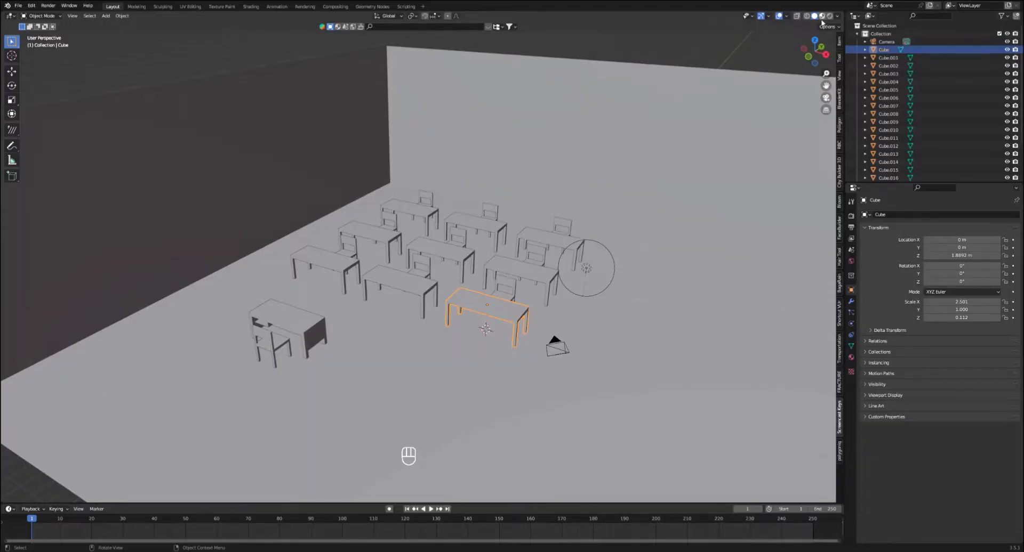
pyautogui.click(822, 16)
pyautogui.moveTo(635, 245); pyautogui.dragTo(603, 207, button='middle')
pyautogui.scroll(3, 646, 260)
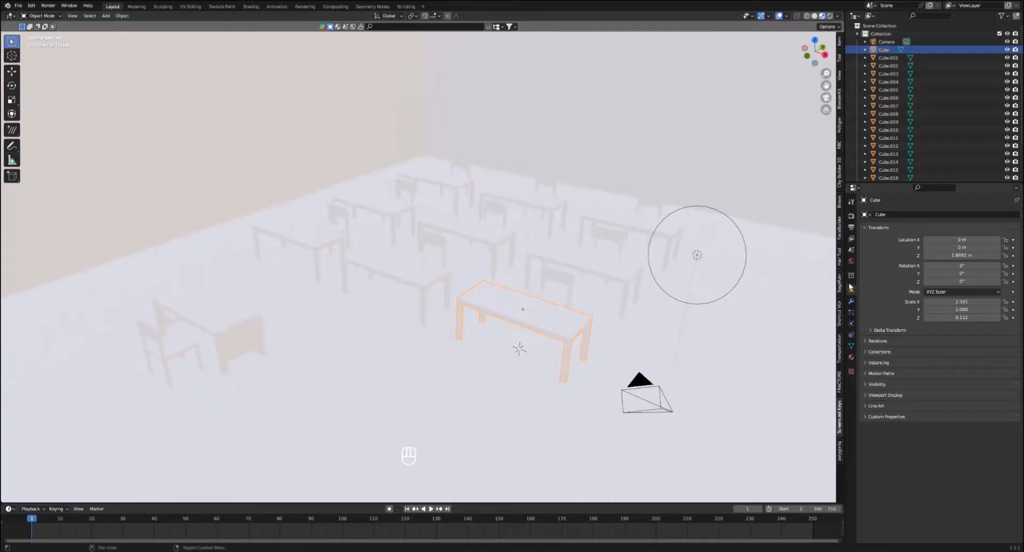
# - Give the selected front student desk a new material with a light orange base color
pyautogui.click(851, 358)
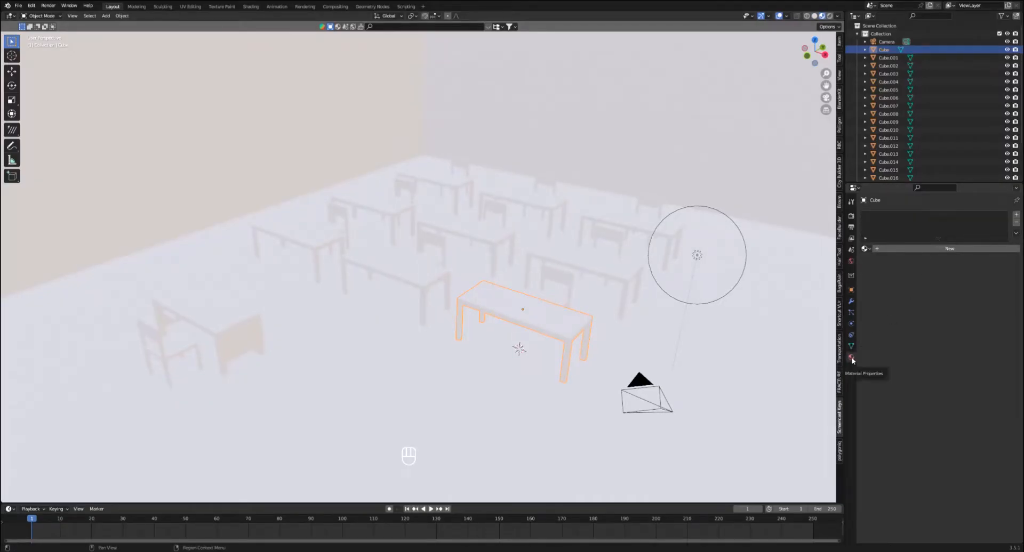
pyautogui.click(933, 248)
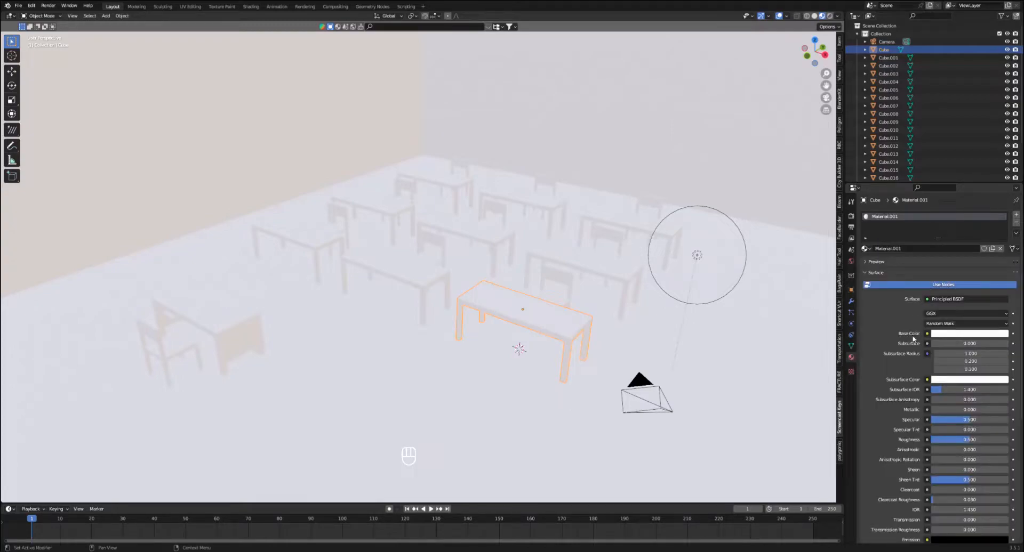
pyautogui.click(956, 334)
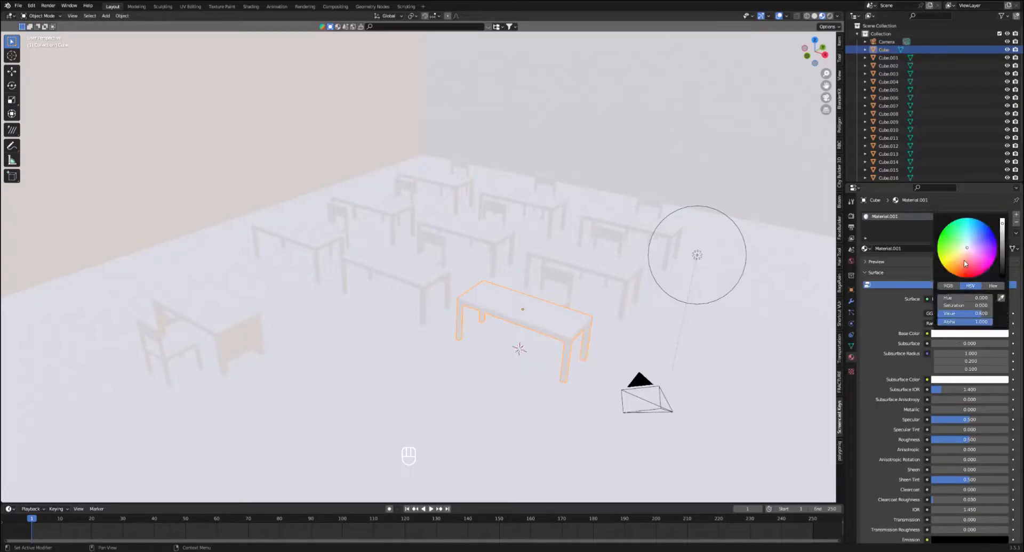
pyautogui.moveTo(963, 257); pyautogui.dragTo(958, 265)
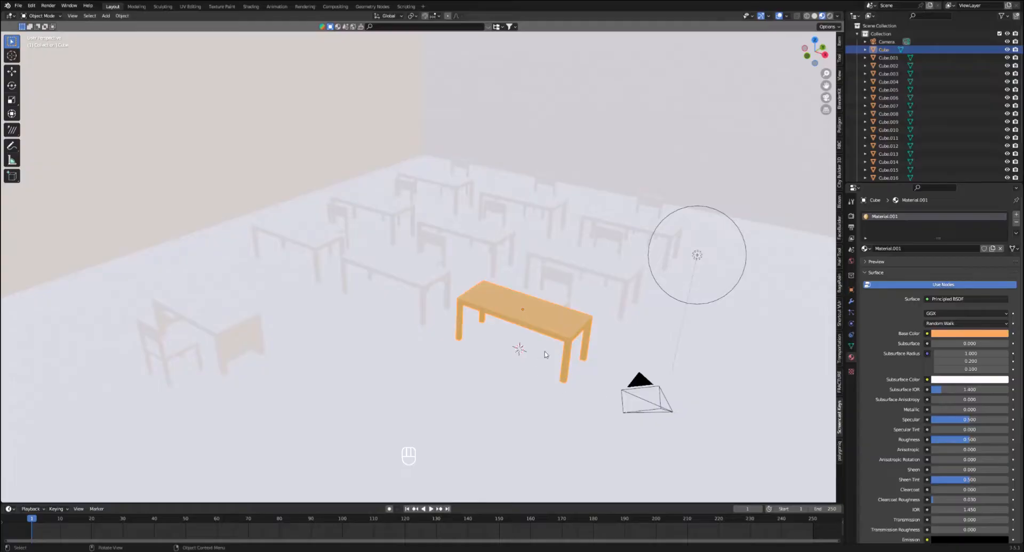
# - Give the floor and wall plane a new material with a muted purple base color, darkened to a value of about 0.27
pyautogui.moveTo(547, 354)
pyautogui.mouseDown(button='middle')
pyautogui.moveTo(578, 338)
pyautogui.moveTo(555, 343)
pyautogui.mouseUp(button='middle')
pyautogui.scroll(-5, 547, 354)
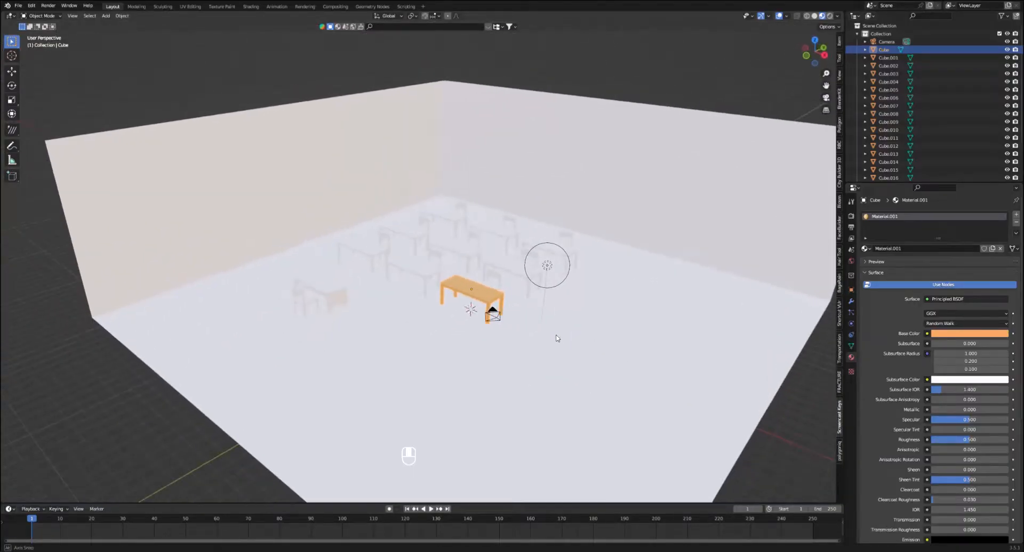
pyautogui.scroll(4, 558, 338)
pyautogui.click(670, 358)
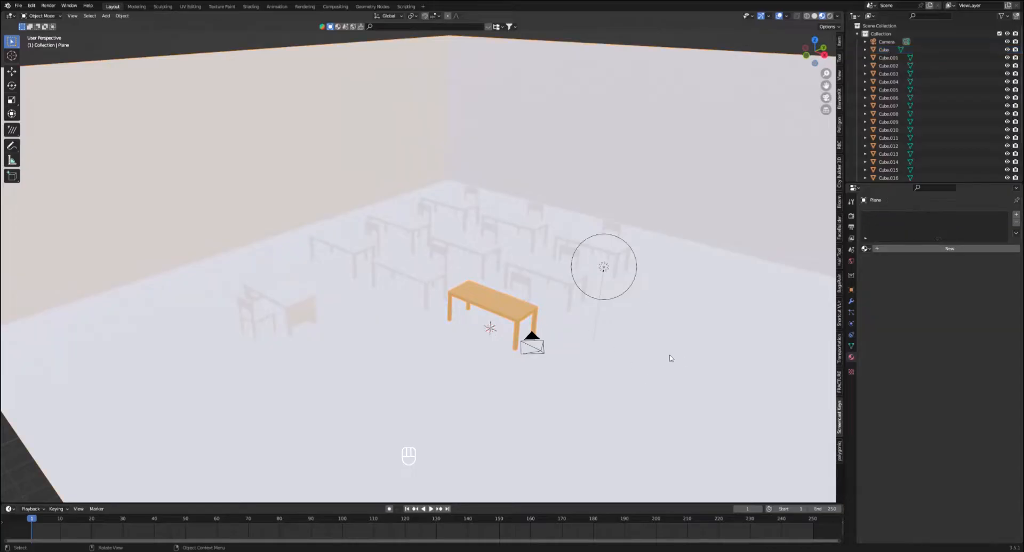
pyautogui.scroll(-1, 658, 349)
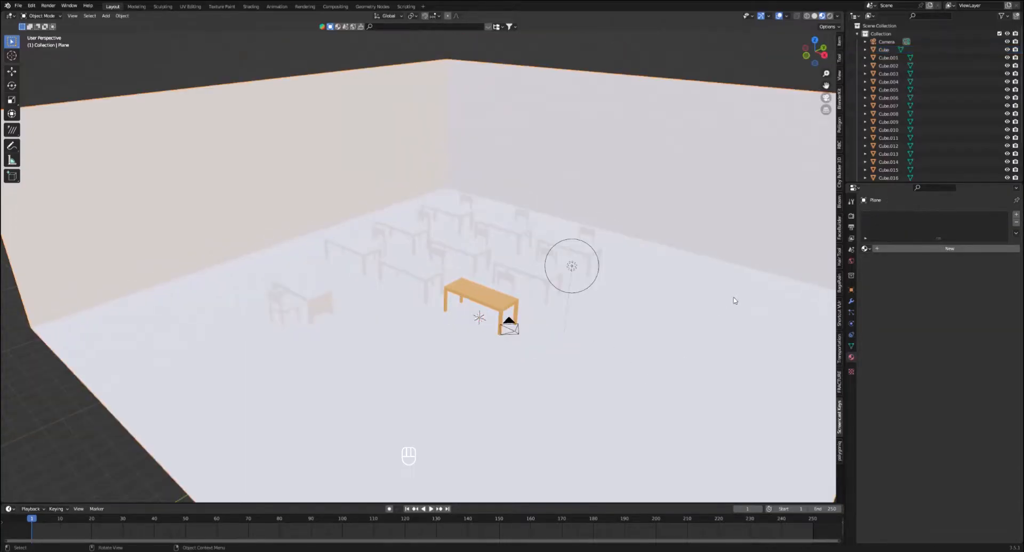
pyautogui.click(901, 249)
pyautogui.click(953, 334)
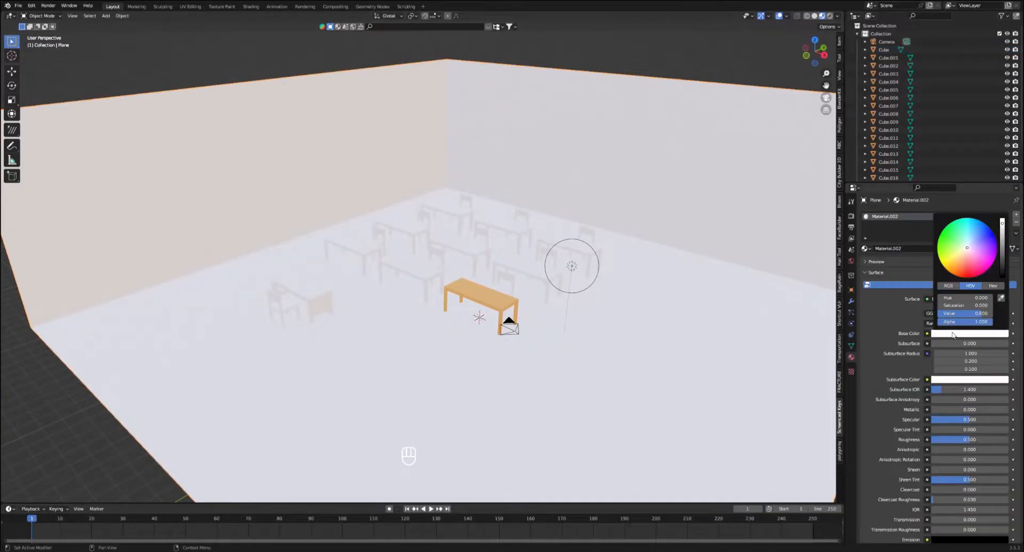
pyautogui.click(1003, 242)
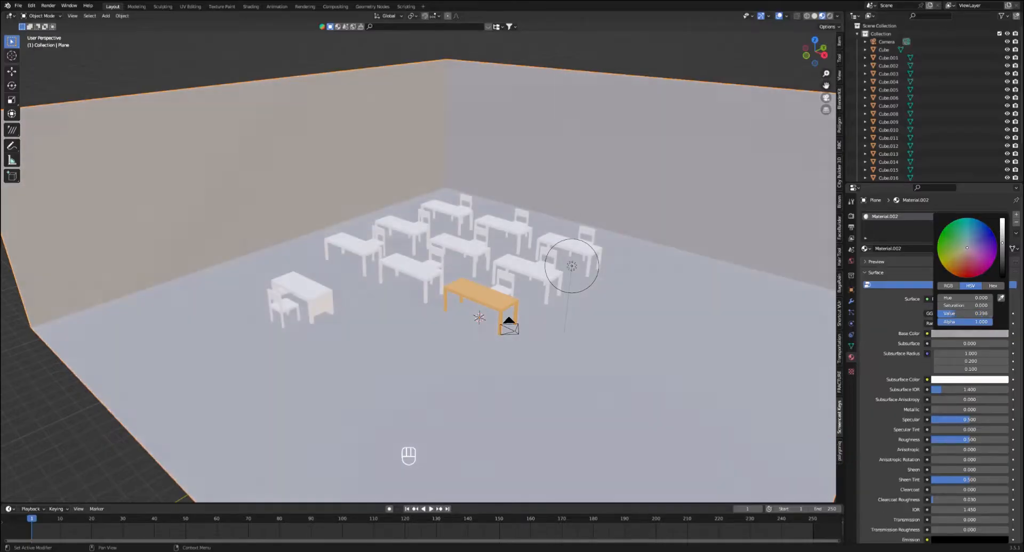
pyautogui.moveTo(1003, 243); pyautogui.dragTo(972, 247)
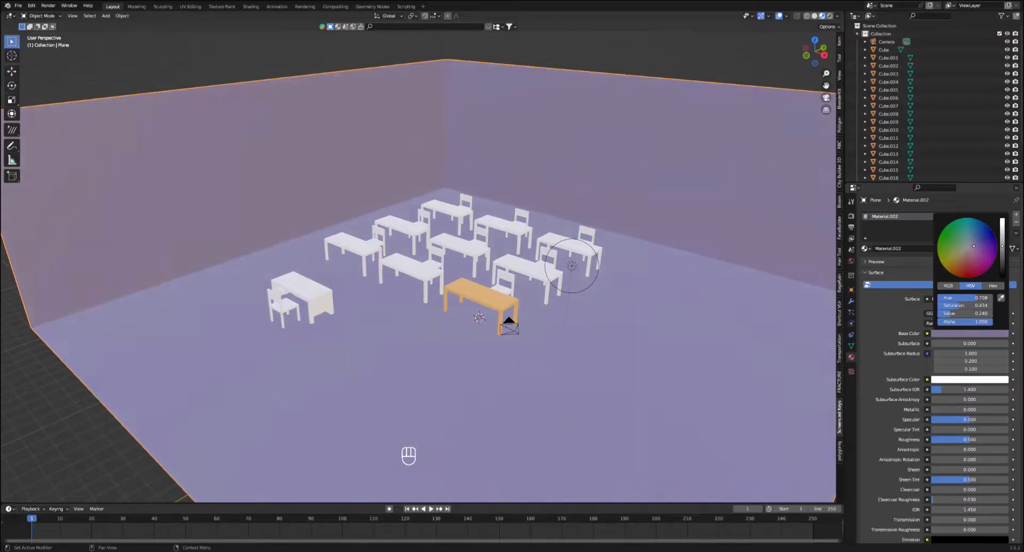
pyautogui.moveTo(973, 246); pyautogui.dragTo(975, 246)
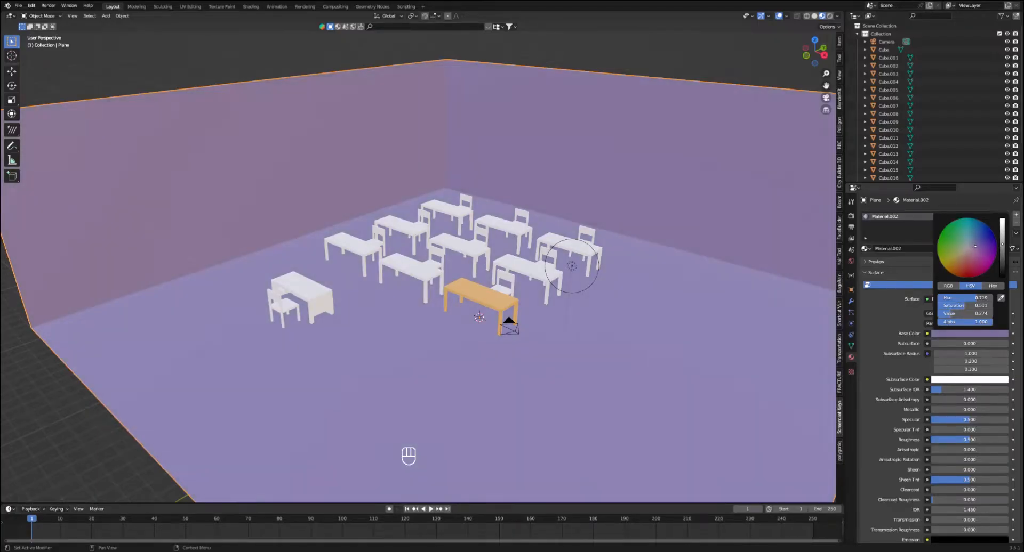
pyautogui.scroll(3, 636, 298)
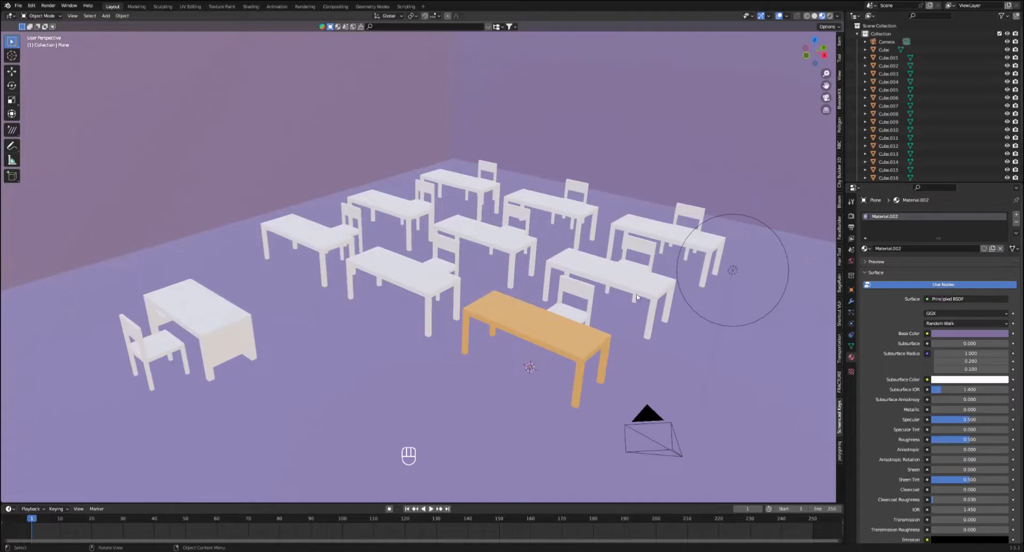
# - Copy the front student desk's orange material onto the chair behind it
pyautogui.click(572, 339)
pyautogui.keyDown('shift'); pyautogui.moveTo(572, 339); pyautogui.dragTo(529, 331, button='middle'); pyautogui.keyUp('shift')
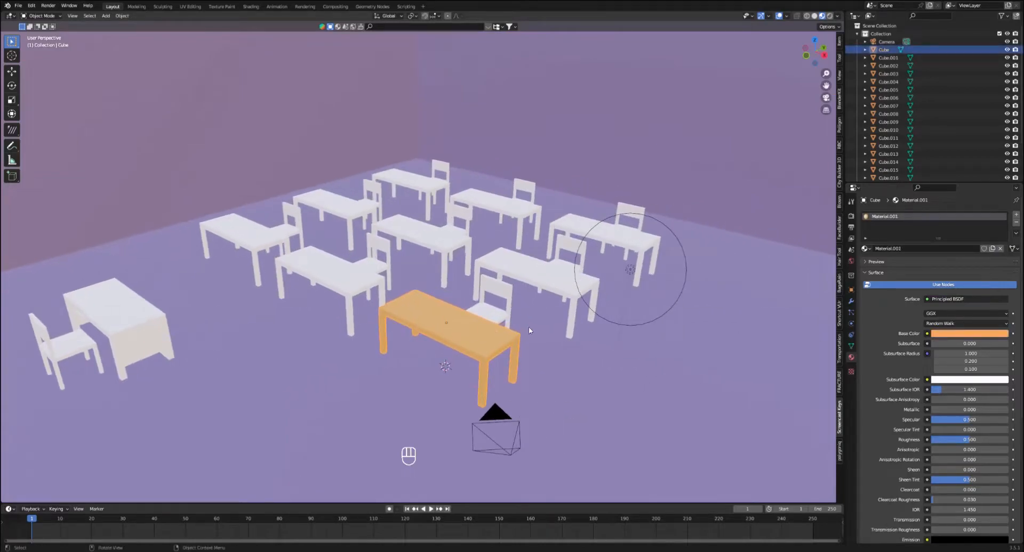
pyautogui.click(498, 315)
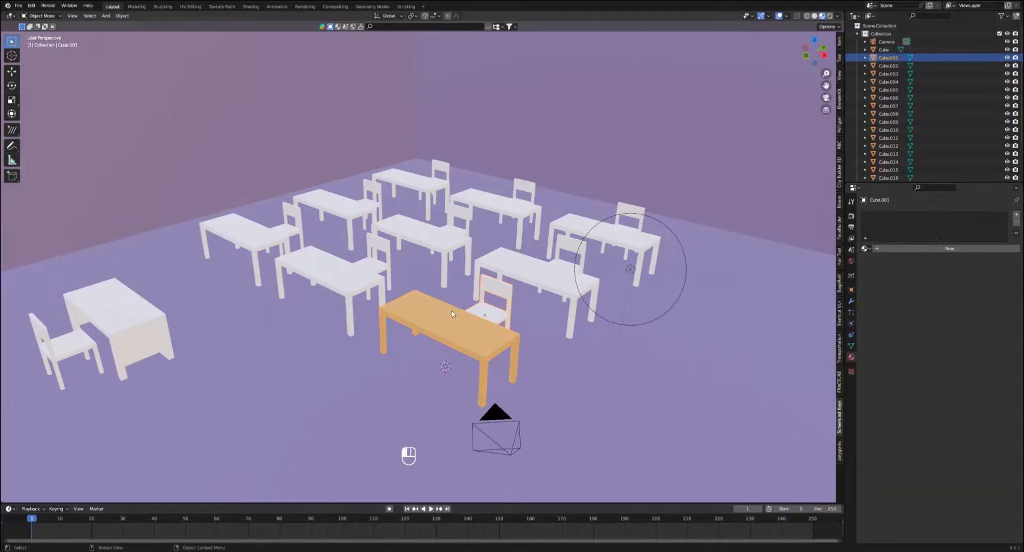
pyautogui.click(452, 314)
pyautogui.click(494, 317)
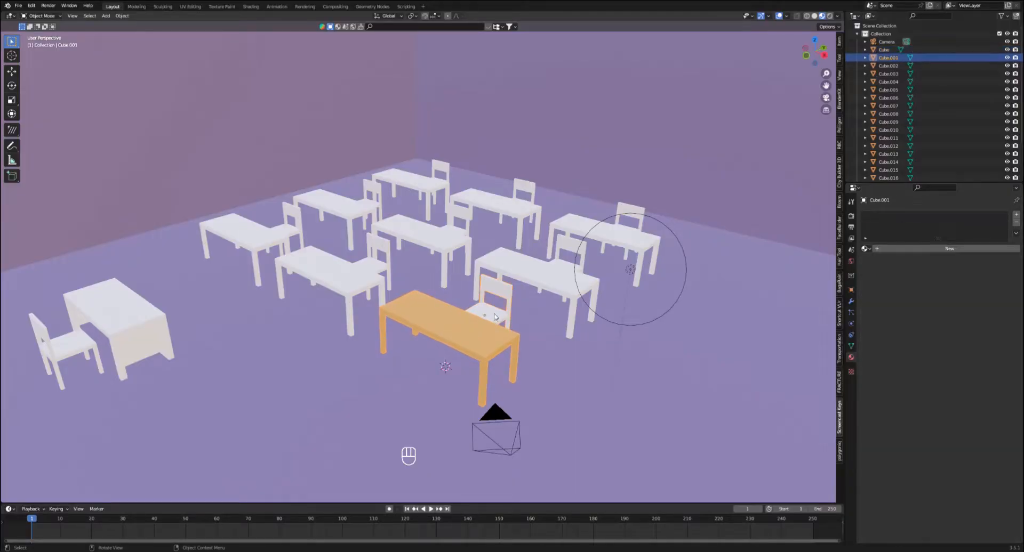
pyautogui.click(449, 327)
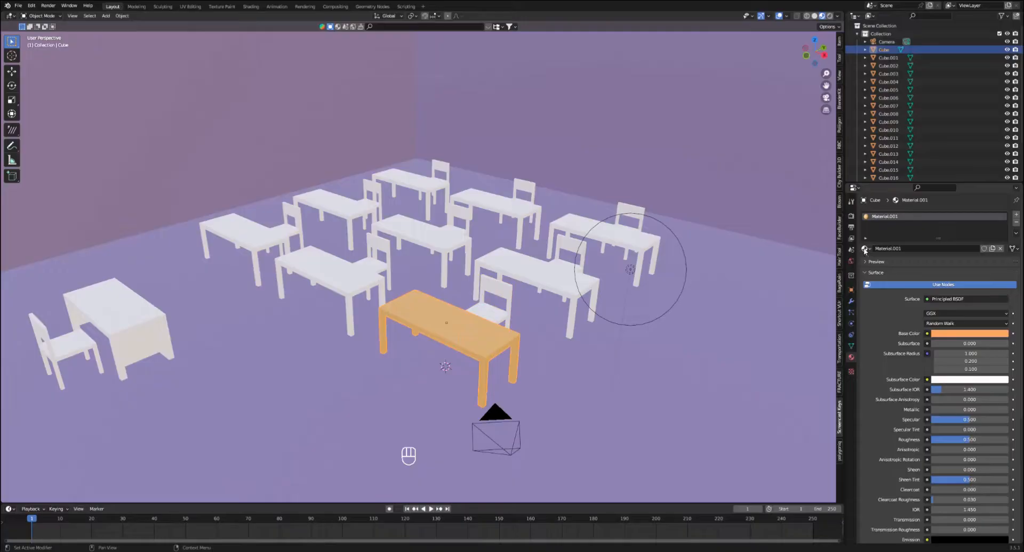
pyautogui.moveTo(865, 251); pyautogui.dragTo(489, 314)
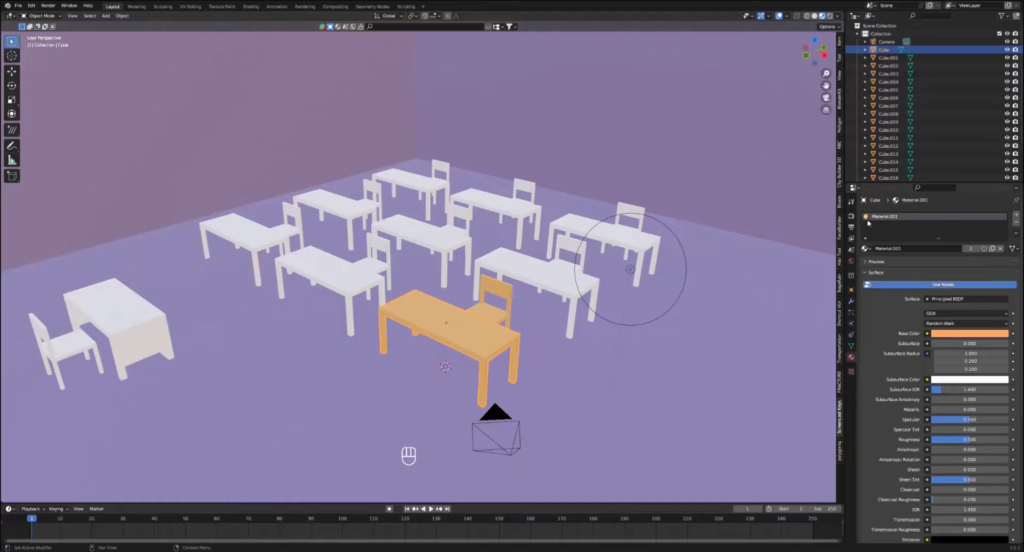
# - Apply the same orange material to the second-row desk behind it, the teacher's desk and the teacher's chair
pyautogui.moveTo(863, 250); pyautogui.dragTo(538, 269)
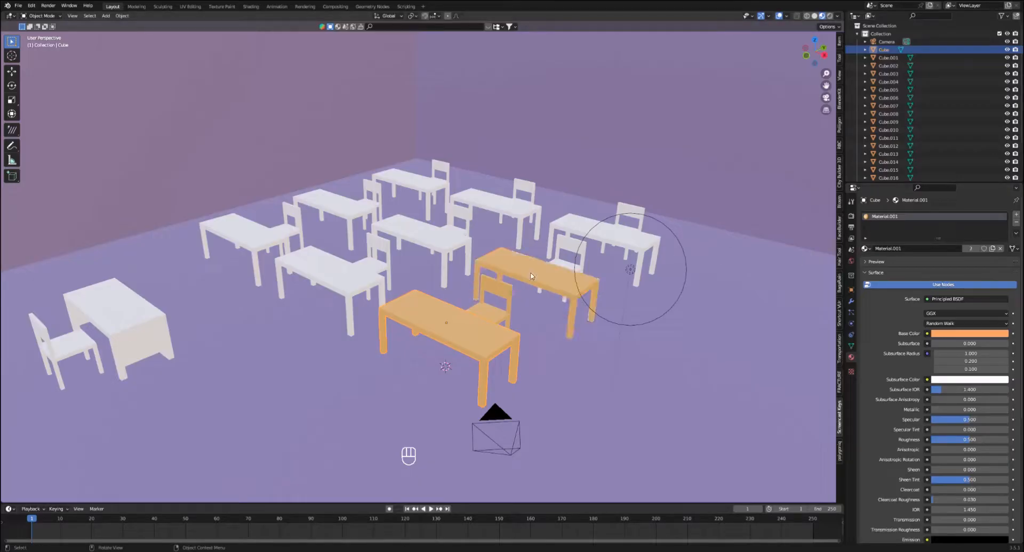
pyautogui.moveTo(864, 248); pyautogui.dragTo(128, 317)
pyautogui.moveTo(864, 249); pyautogui.dragTo(76, 350)
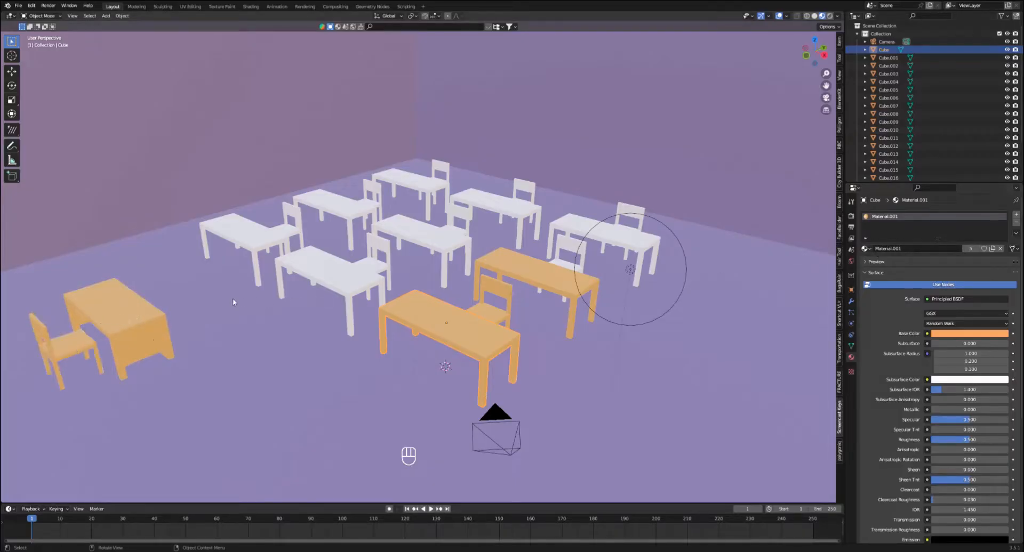
# - Apply the orange material to the third-row desk of the same column and to the second- and third-row chairs
pyautogui.moveTo(233, 302); pyautogui.dragTo(460, 282, button='middle')
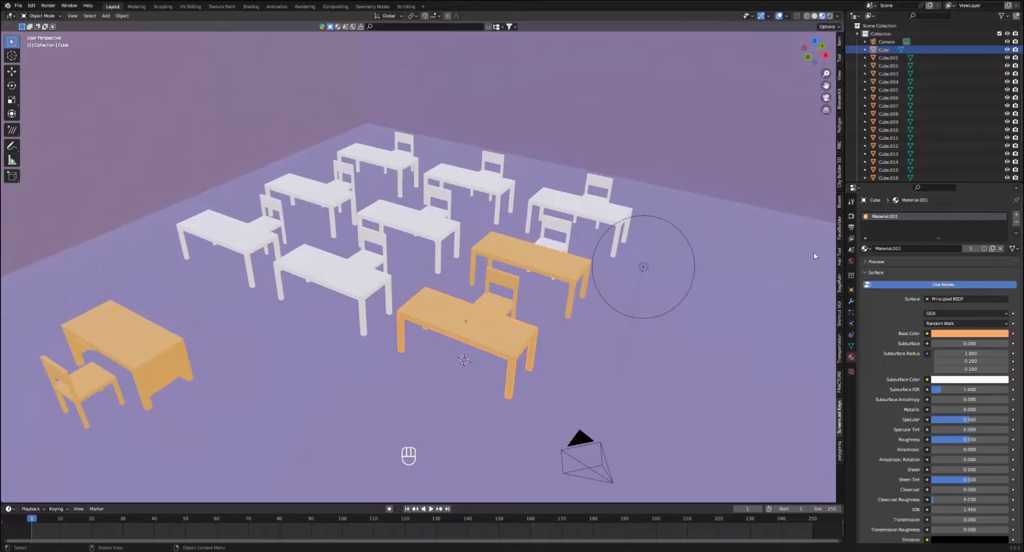
pyautogui.moveTo(864, 250); pyautogui.dragTo(578, 209)
pyautogui.scroll(3, 577, 209)
pyautogui.keyDown('shift'); pyautogui.moveTo(577, 209); pyautogui.dragTo(414, 256, button='middle'); pyautogui.keyUp('shift')
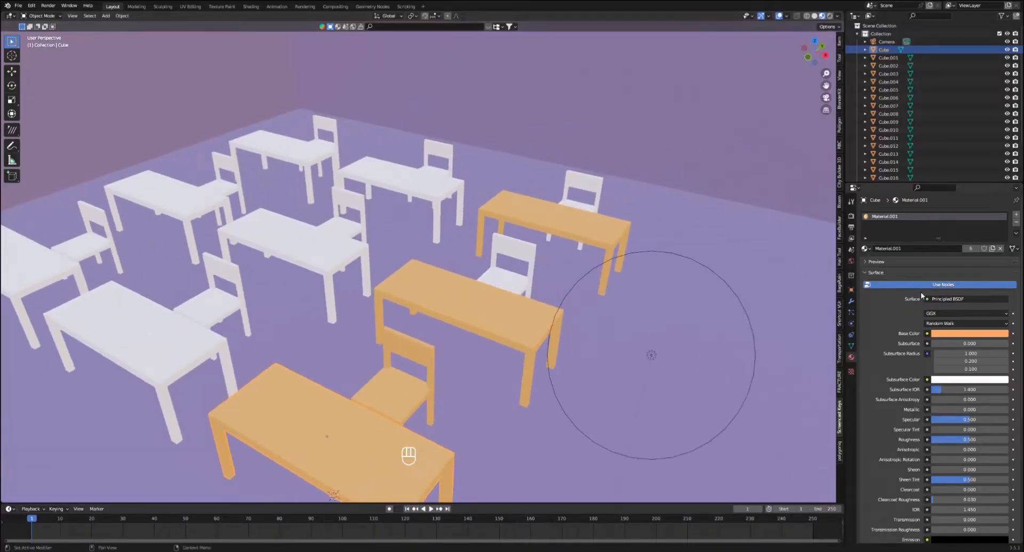
pyautogui.moveTo(865, 249); pyautogui.dragTo(505, 285)
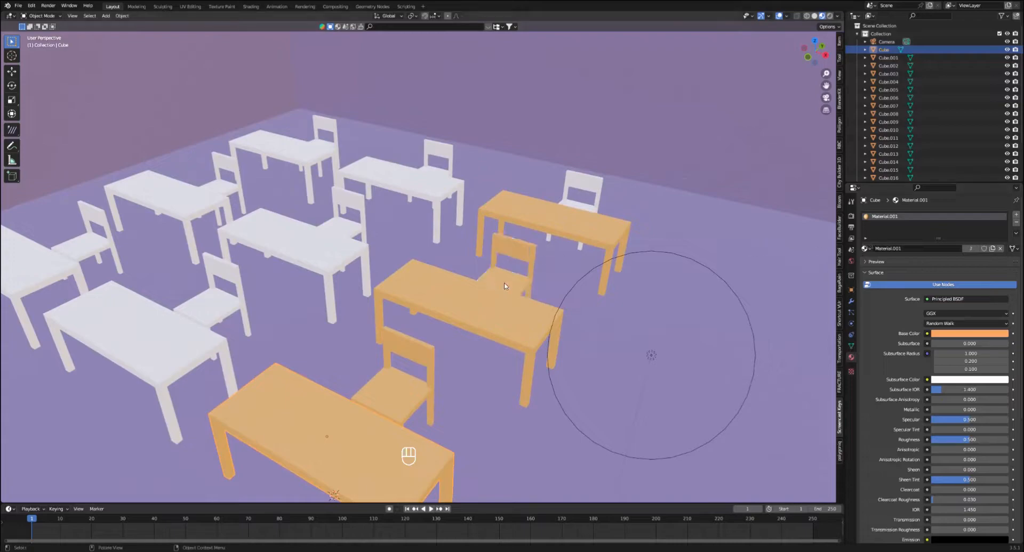
pyautogui.moveTo(865, 249); pyautogui.dragTo(591, 211)
pyautogui.scroll(-2, 428, 202)
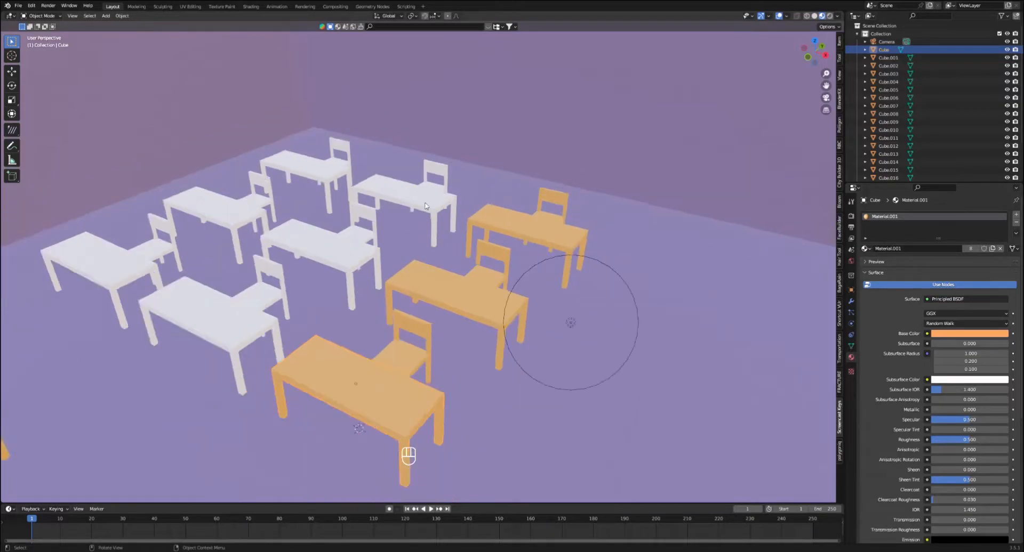
# - Delete the three uncolored desks and three chairs of the middle column, keeping the room plane out of the selection
pyautogui.click(228, 320)
pyautogui.scroll(-2, 244, 322)
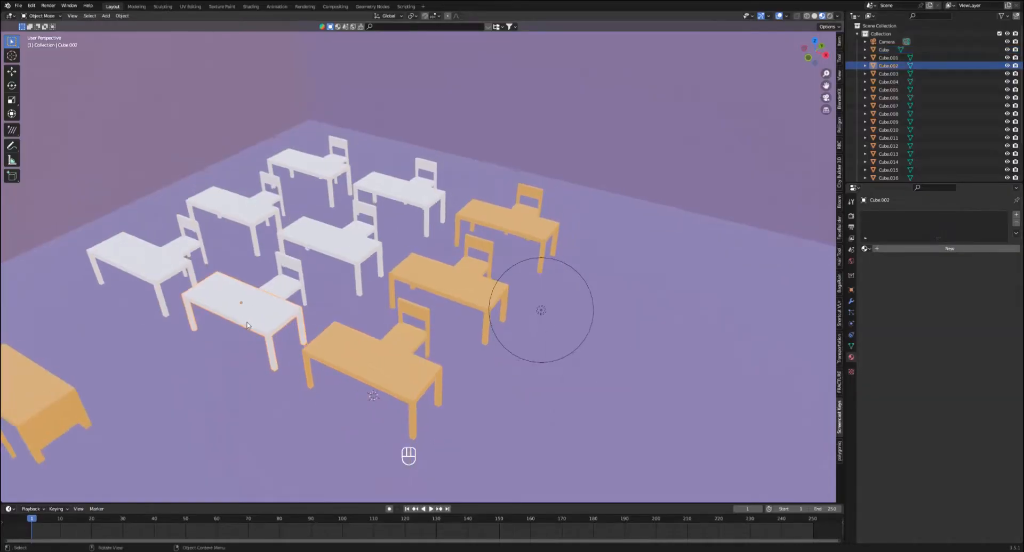
pyautogui.keyDown('shift'); pyautogui.click(283, 288); pyautogui.keyUp('shift')
pyautogui.keyDown('shift'); pyautogui.click(367, 245); pyautogui.keyUp('shift')
pyautogui.keyDown('shift'); pyautogui.click(372, 226); pyautogui.keyUp('shift')
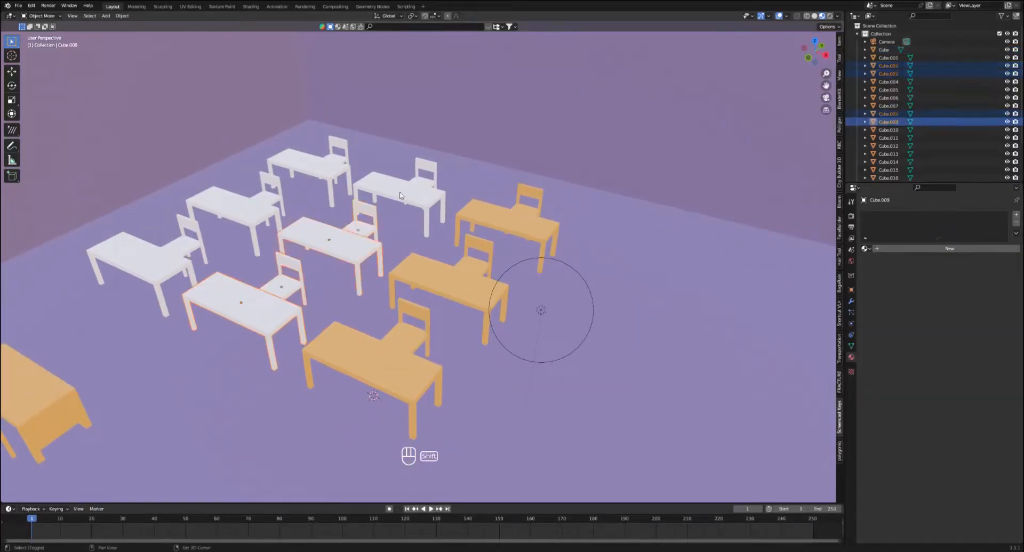
pyautogui.keyDown('shift'); pyautogui.click(427, 177); pyautogui.keyUp('shift')
pyautogui.keyDown('shift'); pyautogui.click(409, 177); pyautogui.keyUp('shift')
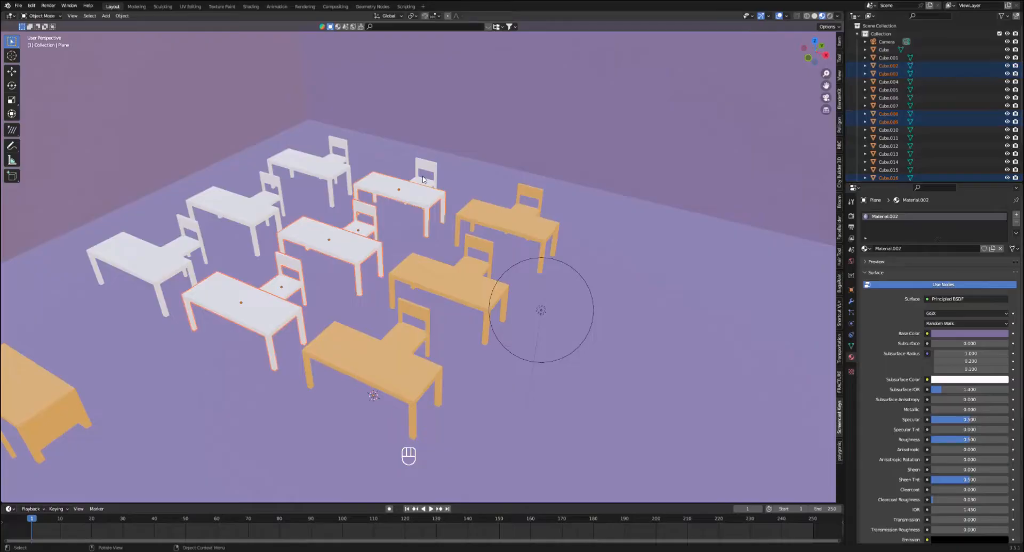
pyautogui.click(423, 179)
pyautogui.keyDown('shift'); pyautogui.click(351, 245); pyautogui.keyUp('shift')
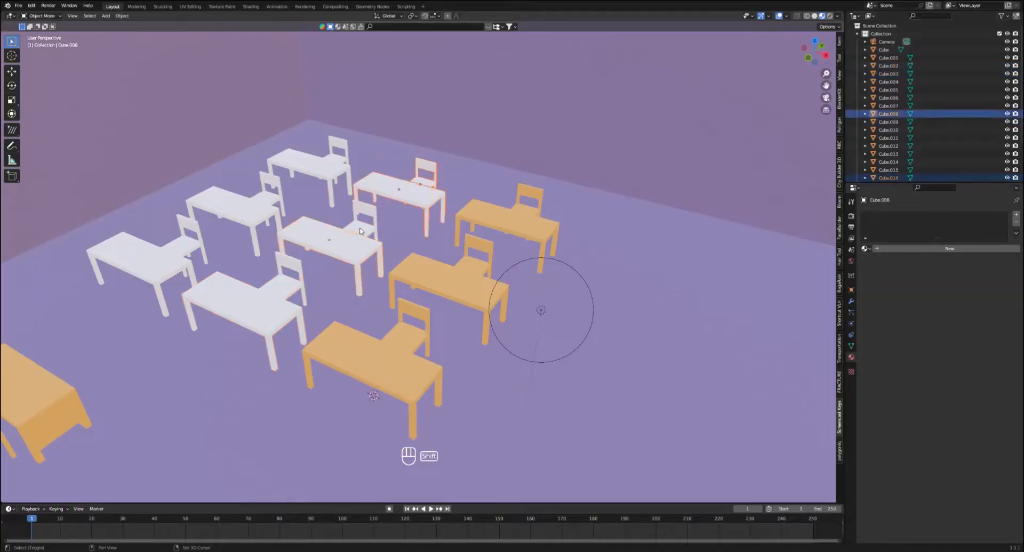
pyautogui.keyDown('shift'); pyautogui.click(358, 230); pyautogui.keyUp('shift')
pyautogui.keyDown('shift'); pyautogui.click(289, 289); pyautogui.keyUp('shift')
pyautogui.keyDown('shift'); pyautogui.click(251, 320); pyautogui.keyUp('shift')
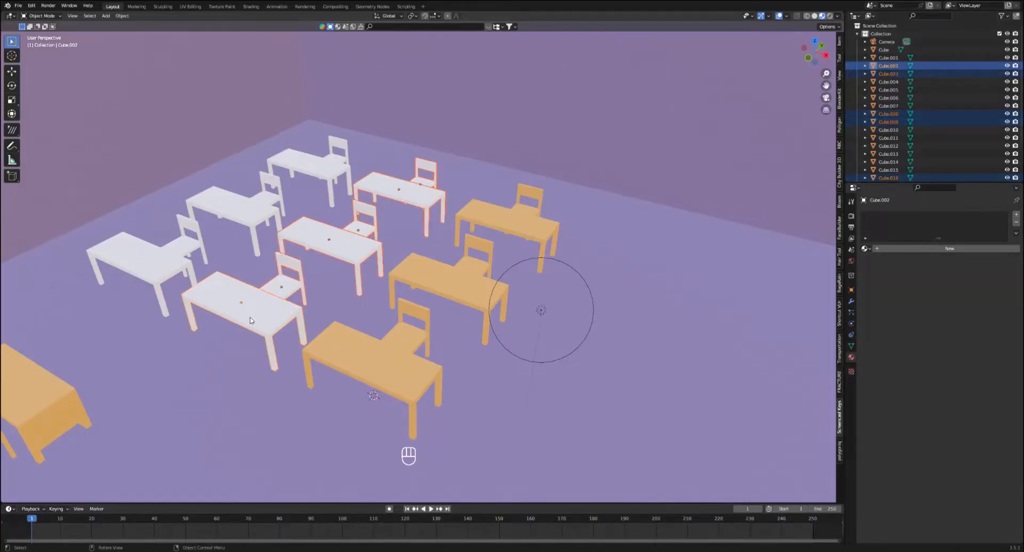
pyautogui.press('Delete')
# - Delete the three uncolored desks and three chairs of the remaining white column, keeping the room plane out of the selection
pyautogui.click(164, 274)
pyautogui.keyDown('shift'); pyautogui.click(184, 248); pyautogui.keyUp('shift')
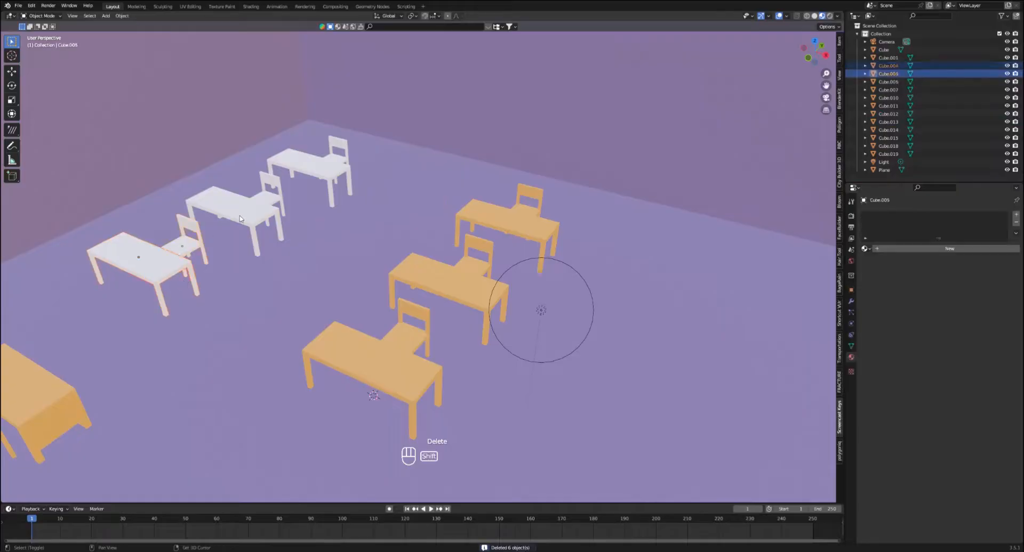
pyautogui.keyDown('shift'); pyautogui.click(242, 219); pyautogui.keyUp('shift')
pyautogui.keyDown('shift'); pyautogui.click(267, 200); pyautogui.keyUp('shift')
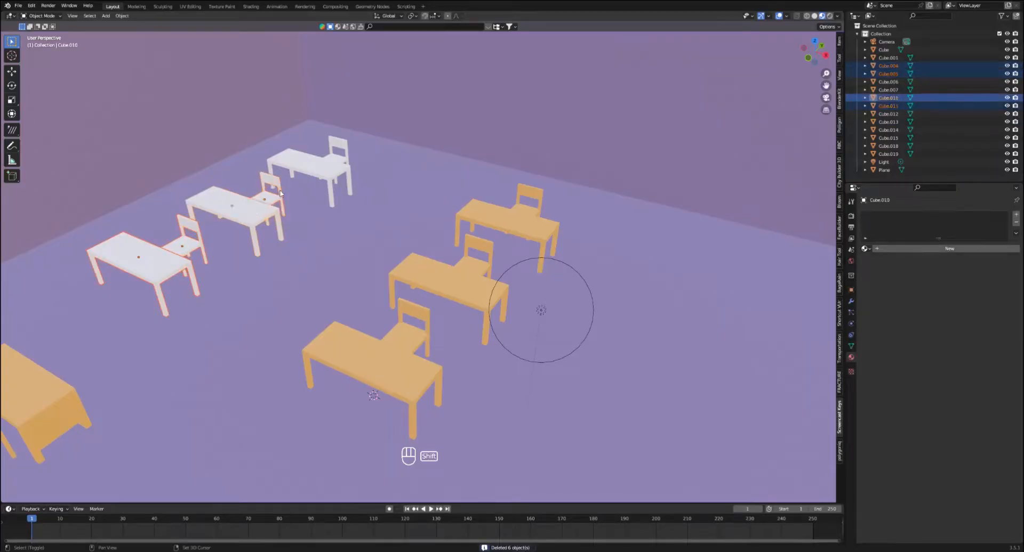
pyautogui.keyDown('shift'); pyautogui.click(297, 178); pyautogui.keyUp('shift')
pyautogui.keyDown('shift'); pyautogui.click(323, 171); pyautogui.keyUp('shift')
pyautogui.keyDown('shift'); pyautogui.click(337, 159); pyautogui.keyUp('shift')
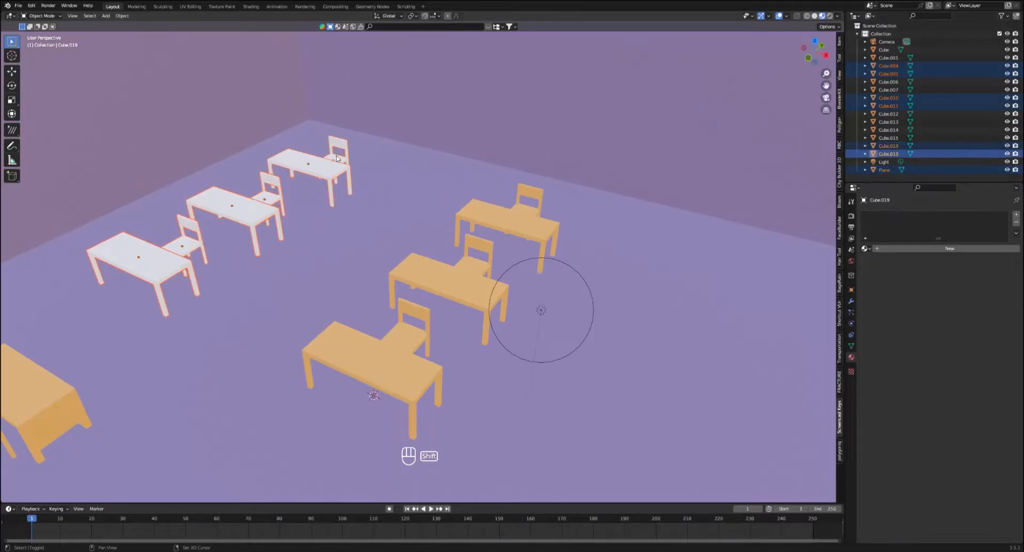
pyautogui.scroll(-5, 357, 165)
pyautogui.keyDown('shift'); pyautogui.click(356, 166); pyautogui.keyUp('shift')
pyautogui.scroll(4, 358, 165)
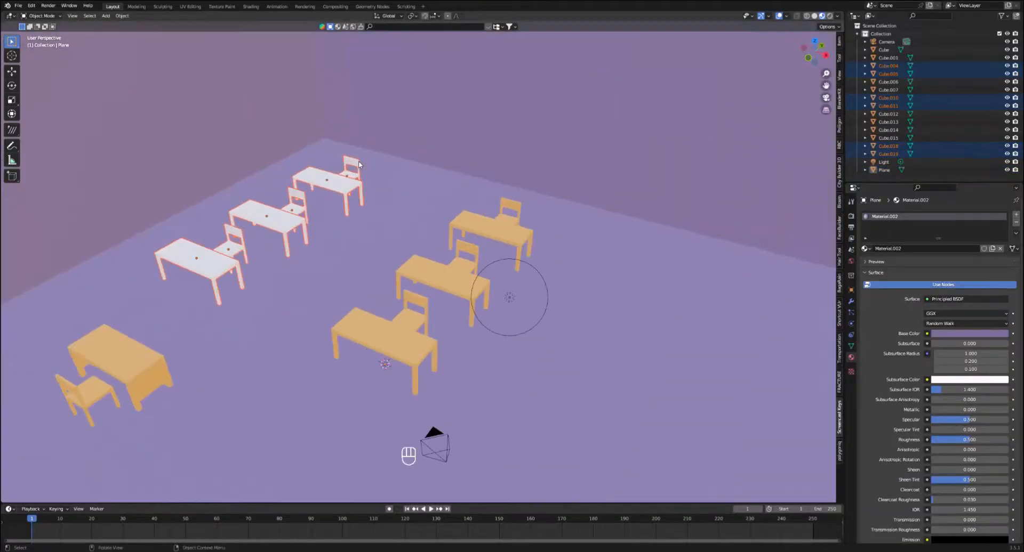
pyautogui.press('Delete')
# - Duplicate the column of three orange desks and chairs along the X axis to form the middle column
pyautogui.click(406, 352)
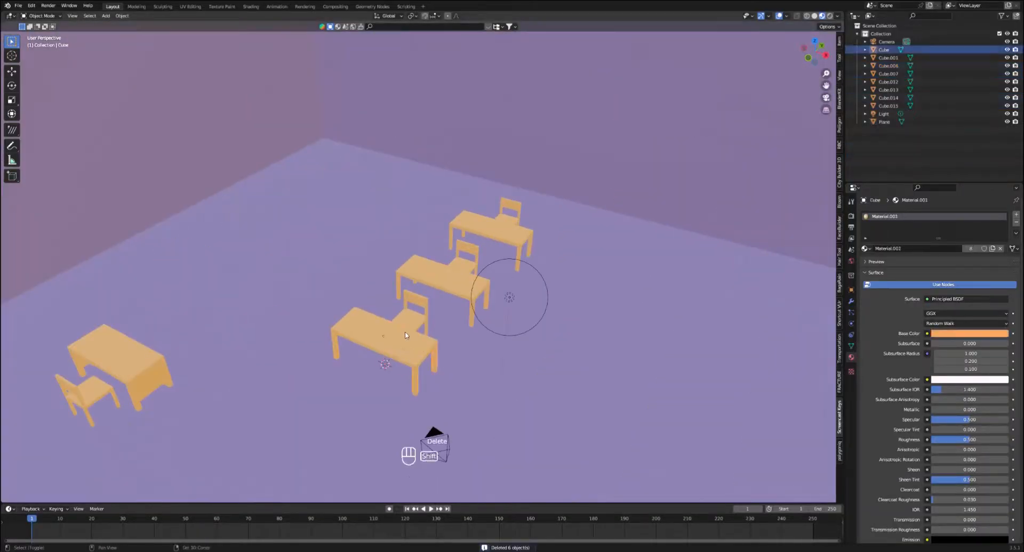
pyautogui.keyDown('shift'); pyautogui.click(409, 327); pyautogui.keyUp('shift')
pyautogui.keyDown('shift'); pyautogui.click(450, 289); pyautogui.keyUp('shift')
pyautogui.keyDown('shift'); pyautogui.click(464, 263); pyautogui.keyUp('shift')
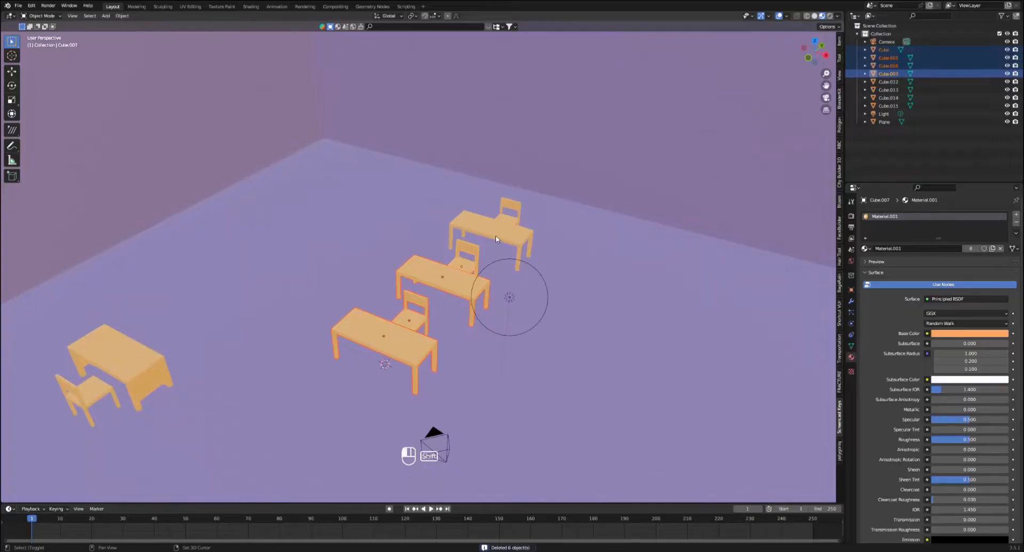
pyautogui.keyDown('shift'); pyautogui.click(496, 236); pyautogui.keyUp('shift')
pyautogui.keyDown('shift'); pyautogui.click(511, 219); pyautogui.keyUp('shift')
pyautogui.scroll(-6, 497, 233)
pyautogui.scroll(5, 497, 233)
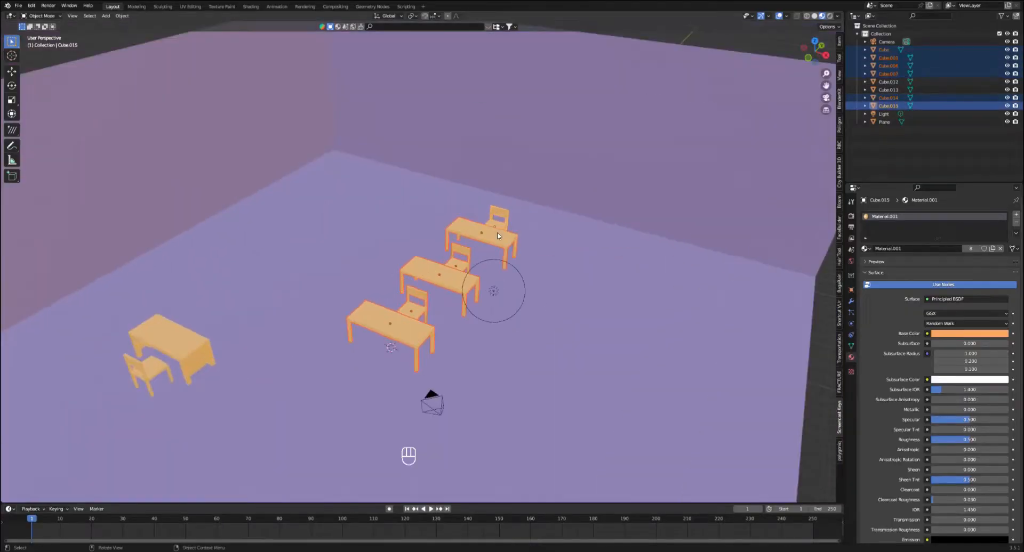
pyautogui.hotkey('shift', 'd')
pyautogui.press('g')
pyautogui.press('x')
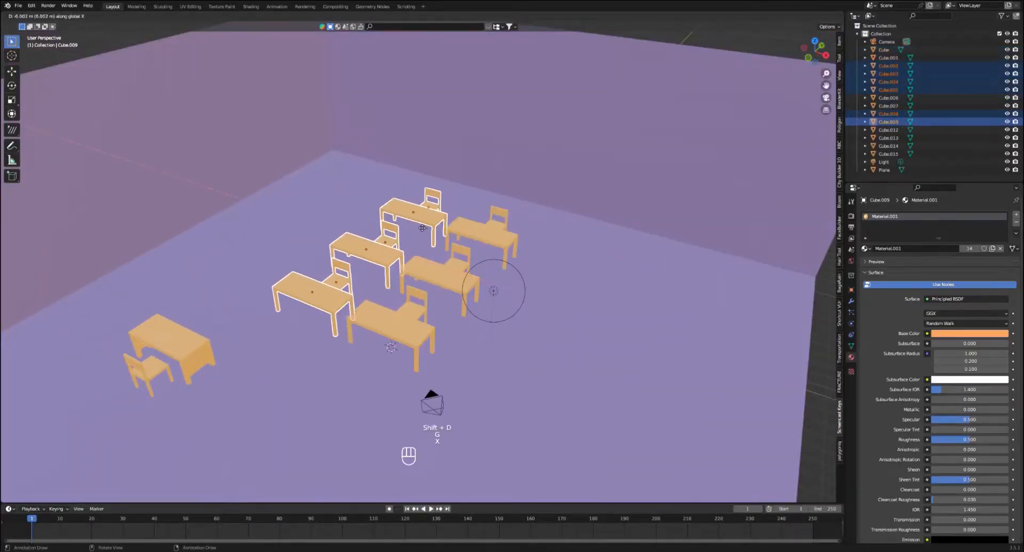
pyautogui.click(412, 227)
# - Duplicate the new middle column of desks and chairs along the X axis to form the third column
pyautogui.hotkey('shift', 'd')
pyautogui.press('g')
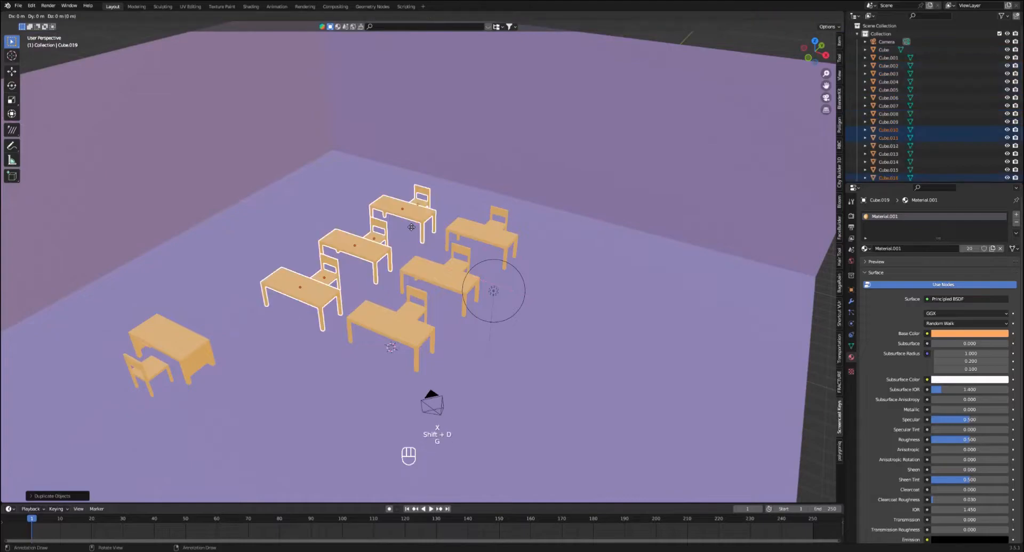
pyautogui.press('x')
pyautogui.click(614, 336)
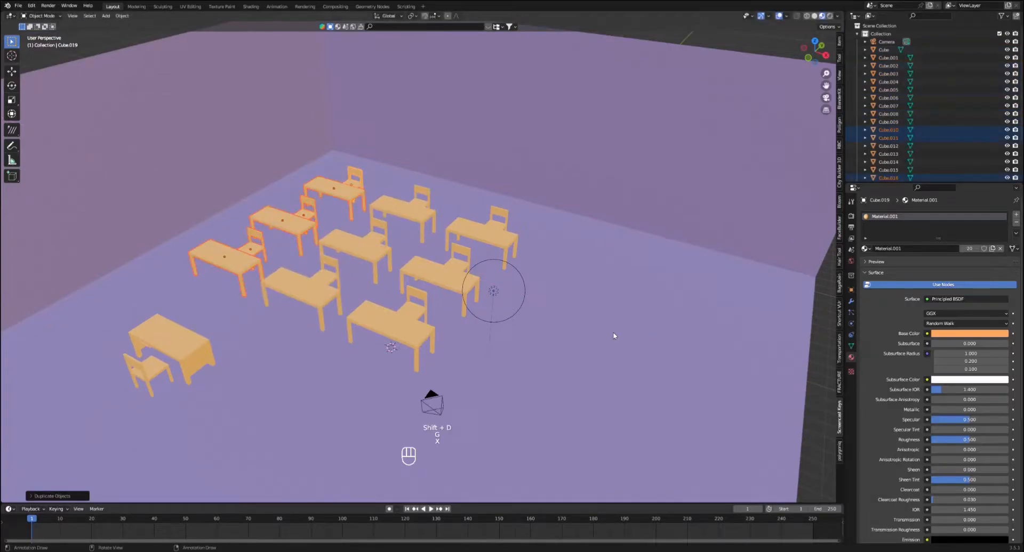
# - Switch the viewport to rendered shading and set the point light's power to 5000 W
pyautogui.click(757, 73)
pyautogui.moveTo(609, 140); pyautogui.dragTo(614, 164, button='middle')
pyautogui.click(831, 16)
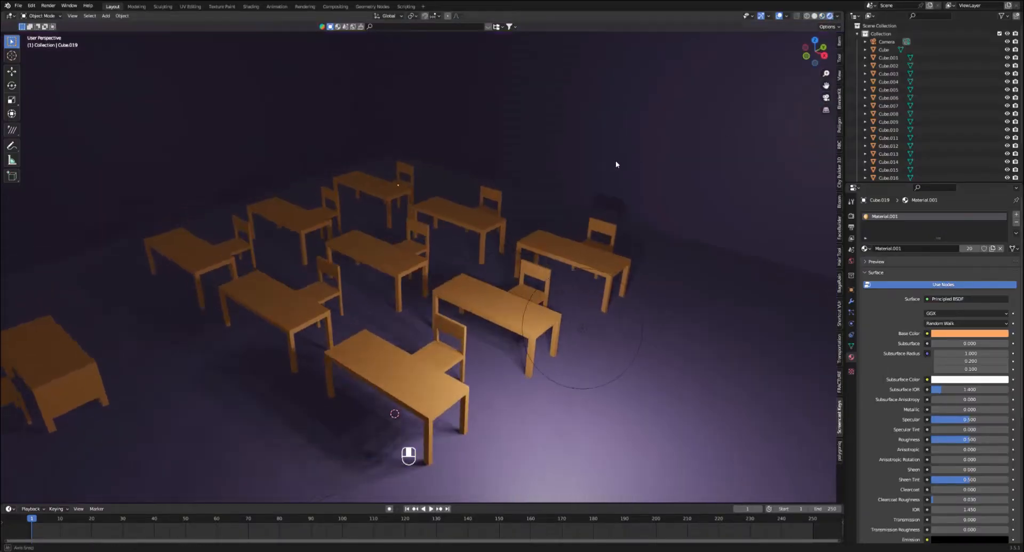
pyautogui.click(568, 274)
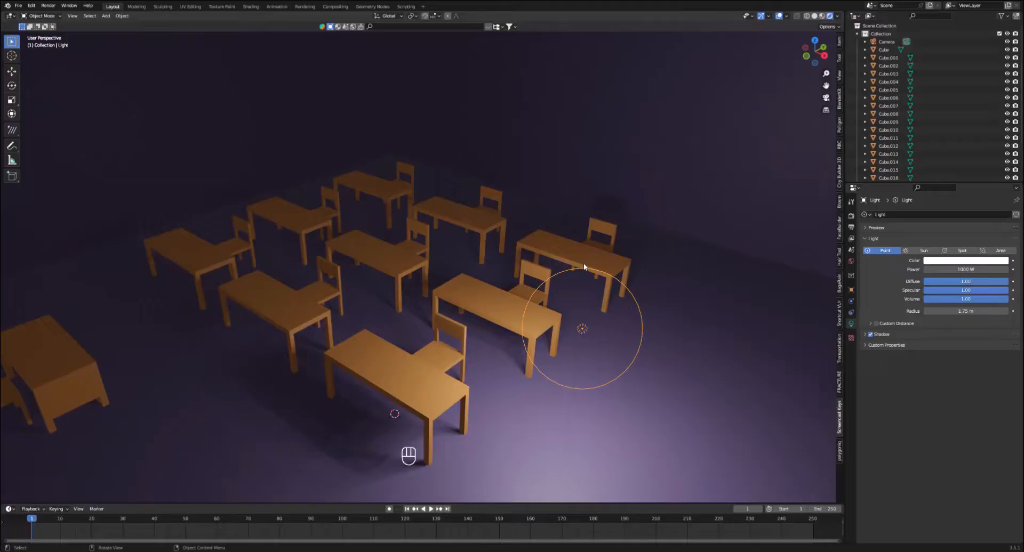
pyautogui.click(990, 271)
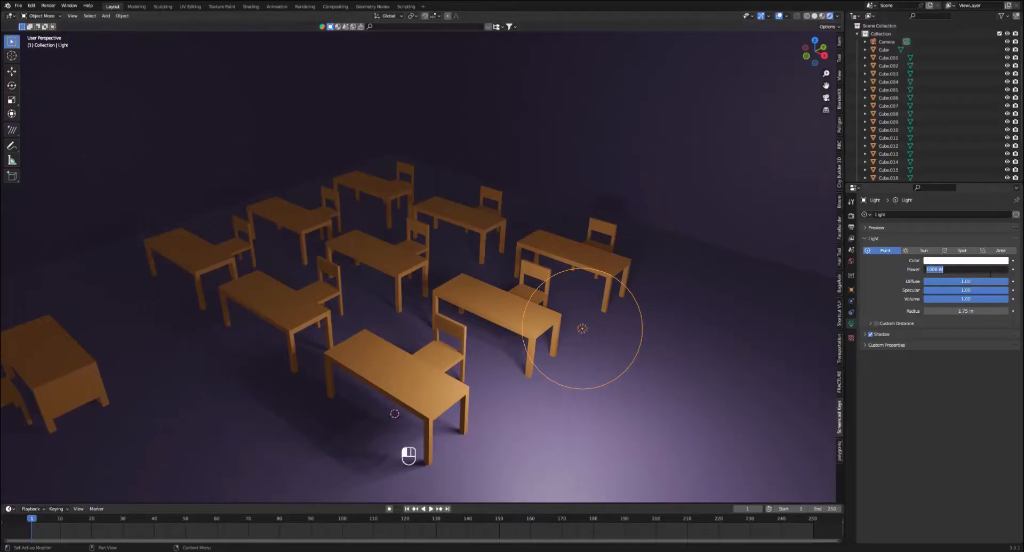
pyautogui.write('500')
pyautogui.click(990, 274)
pyautogui.press('g')
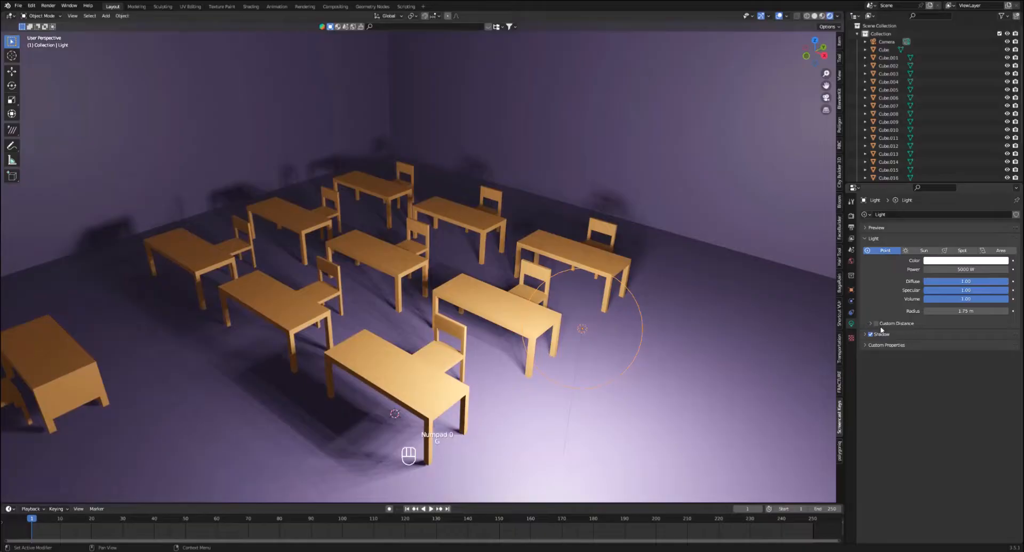
pyautogui.press('y')
pyautogui.press('x')
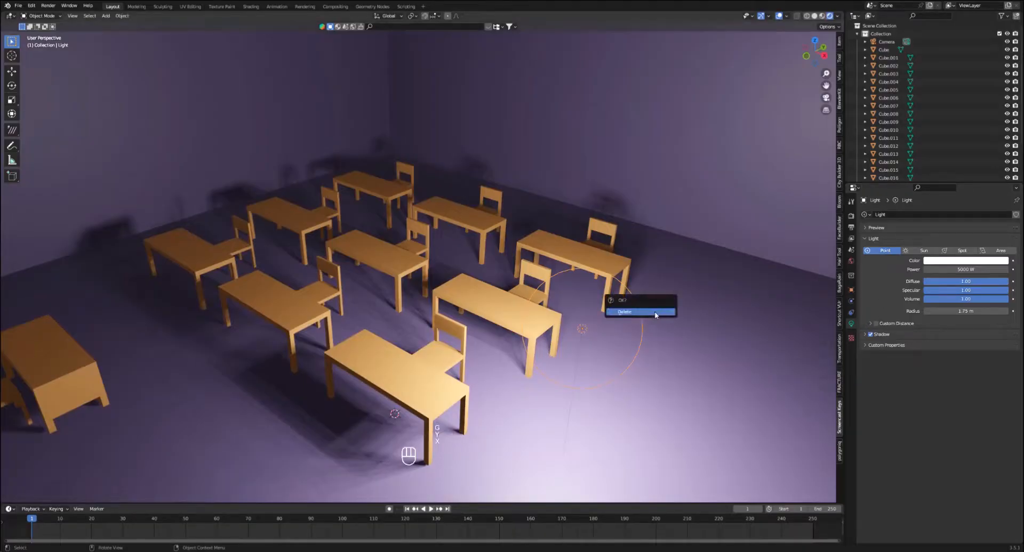
pyautogui.press('Escape')
# - Move the point light along the X axis over the student desks and raise it along Z high above them
pyautogui.scroll(-2, 556, 304)
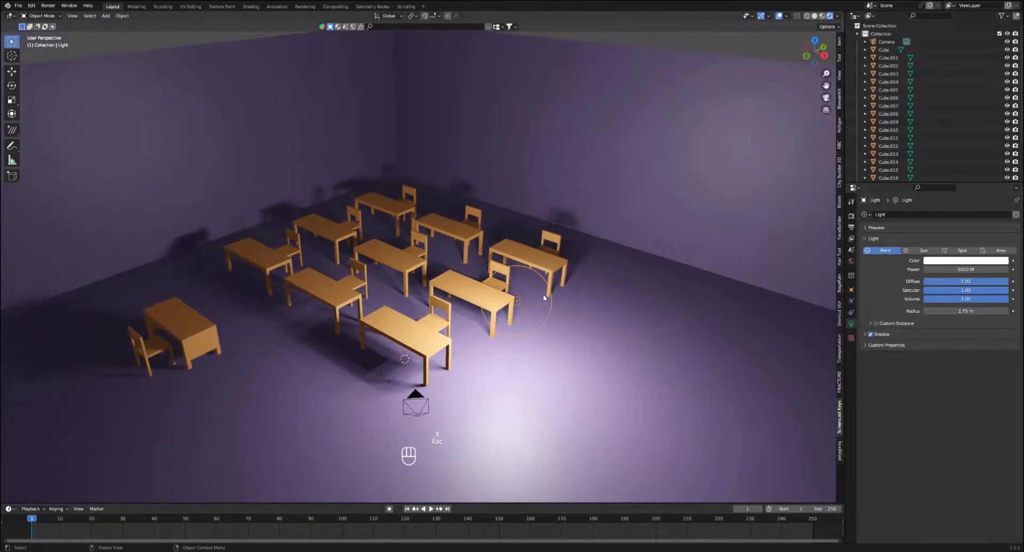
pyautogui.press('g')
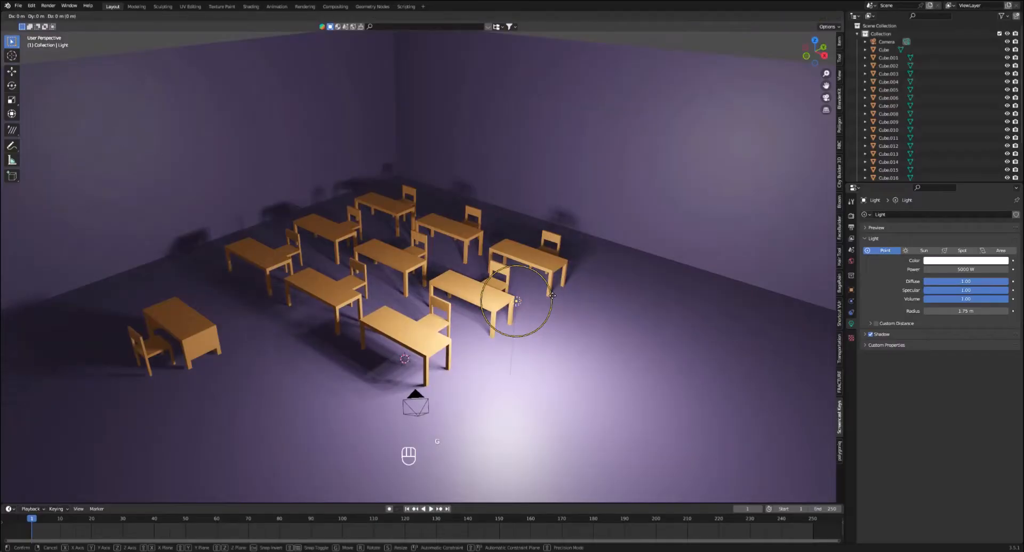
pyautogui.press('x')
pyautogui.click(407, 279)
pyautogui.press('g')
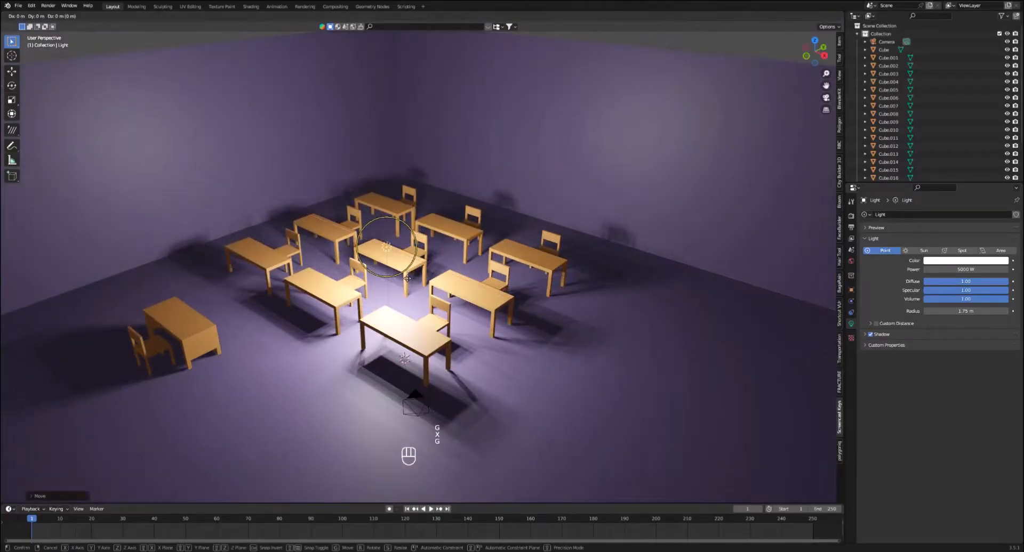
pyautogui.press('z')
pyautogui.click(433, 128)
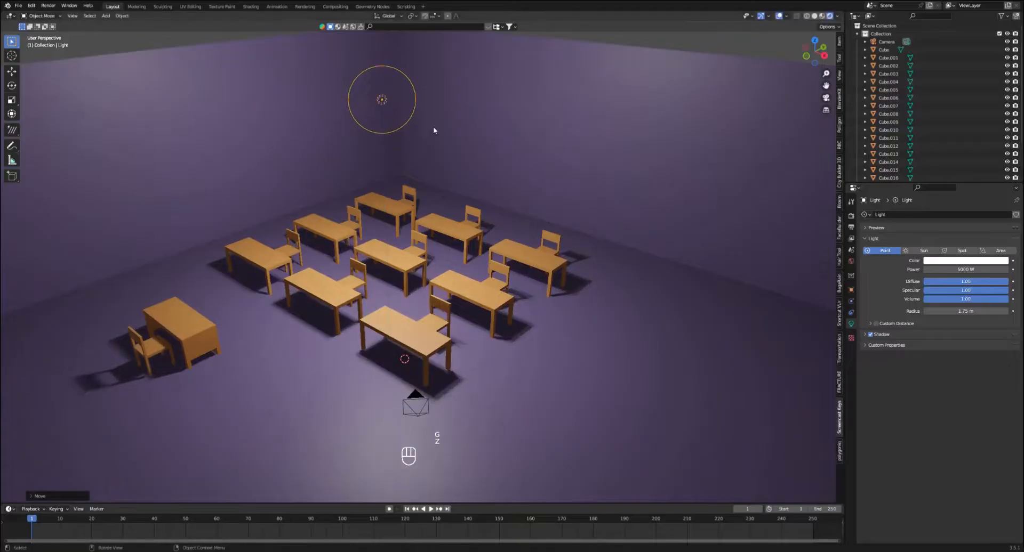
# - Duplicate the raised point light and move the copy along the Y axis toward the teacher's side of the room
pyautogui.moveTo(449, 189); pyautogui.dragTo(548, 210, button='middle')
pyautogui.scroll(5, 549, 211)
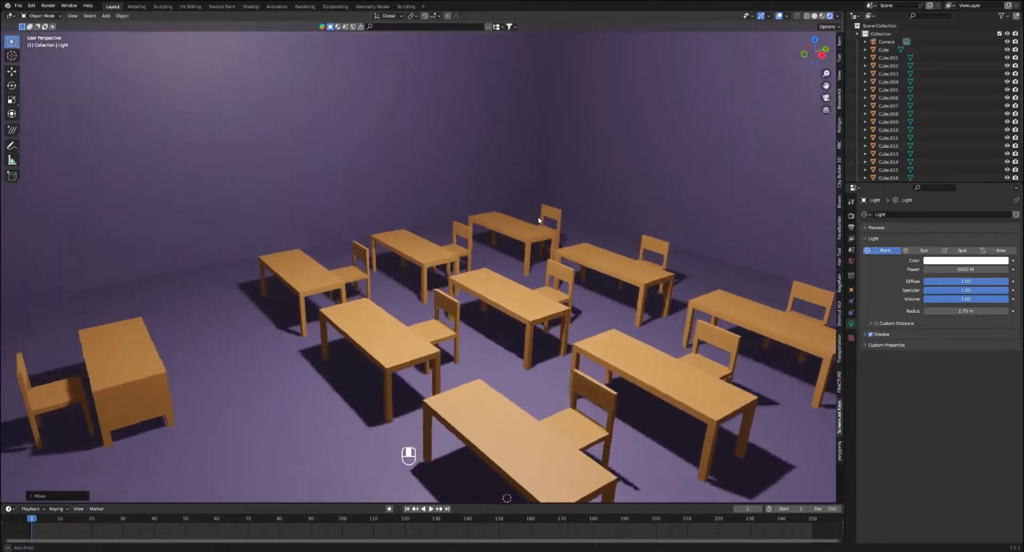
pyautogui.scroll(-3, 540, 218)
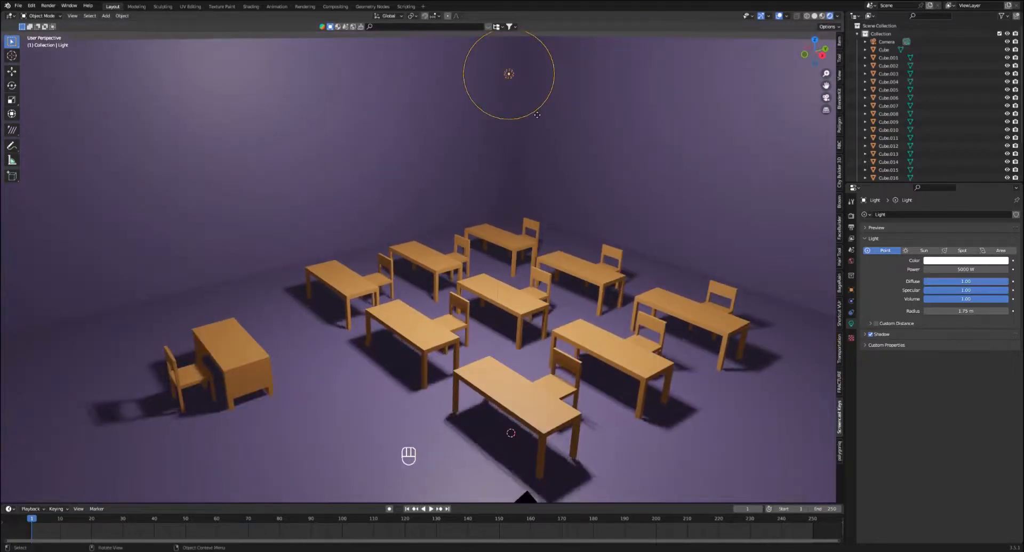
pyautogui.hotkey('shift', 'd')
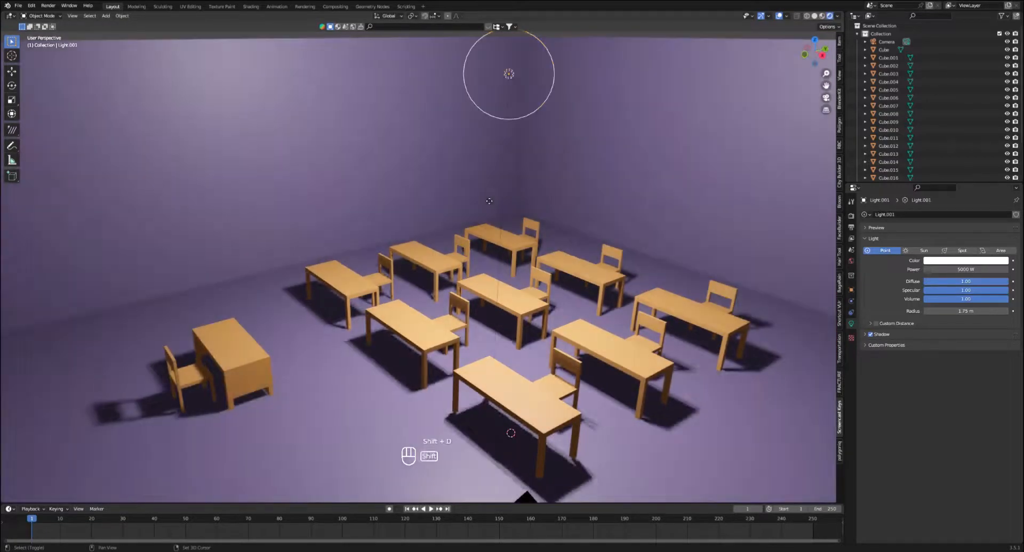
pyautogui.press('g')
pyautogui.press('y')
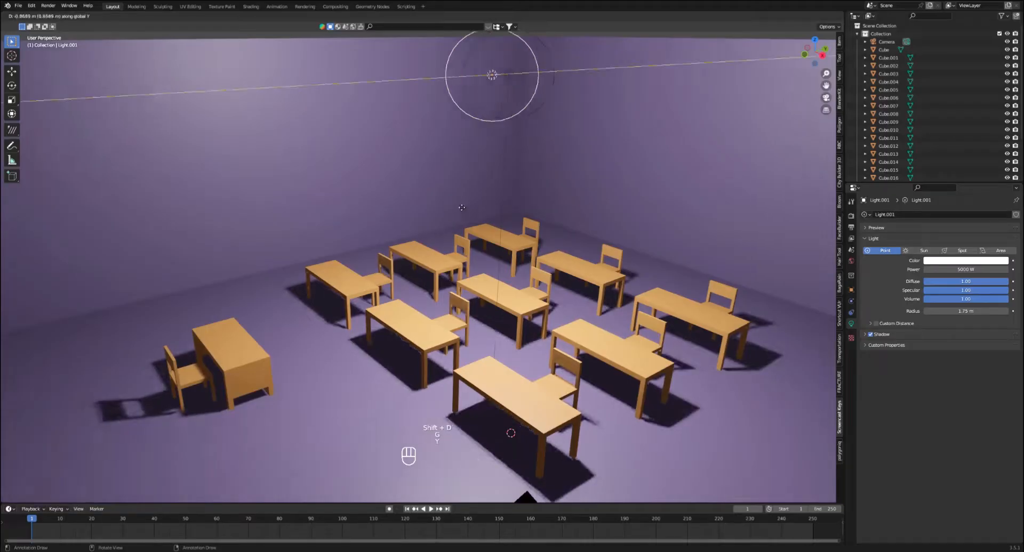
pyautogui.click(257, 261)
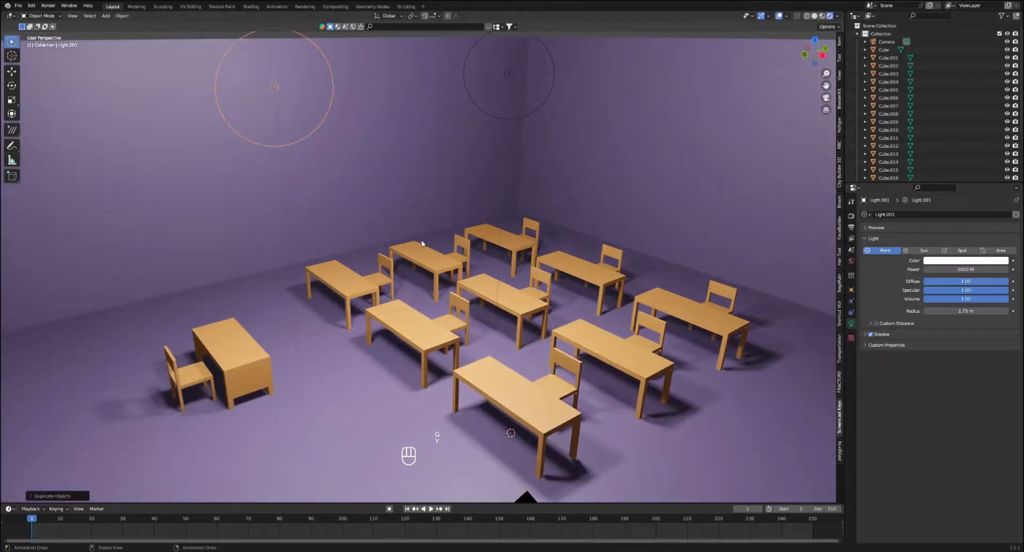
# - Duplicate the teacher-side light and move the copy along the X axis toward the open front of the room
pyautogui.scroll(-2, 424, 240)
pyautogui.hotkey('shift', 'd')
pyautogui.press('g')
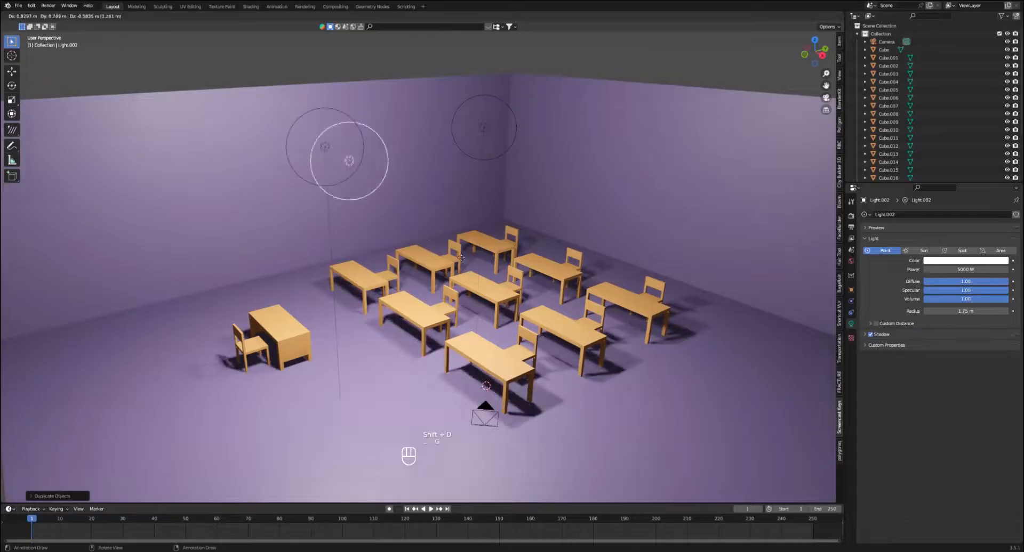
pyautogui.press('x')
pyautogui.press('x')
pyautogui.press('x')
pyautogui.press('x')
pyautogui.press('x')
pyautogui.press('x')
pyautogui.press('x')
pyautogui.press('x')
pyautogui.press('x')
pyautogui.press('x')
pyautogui.press('x')
pyautogui.press('x')
pyautogui.press('x')
pyautogui.press('x')
pyautogui.press('x')
pyautogui.press('x')
pyautogui.press('x')
pyautogui.press('x')
pyautogui.press('x')
pyautogui.press('x')
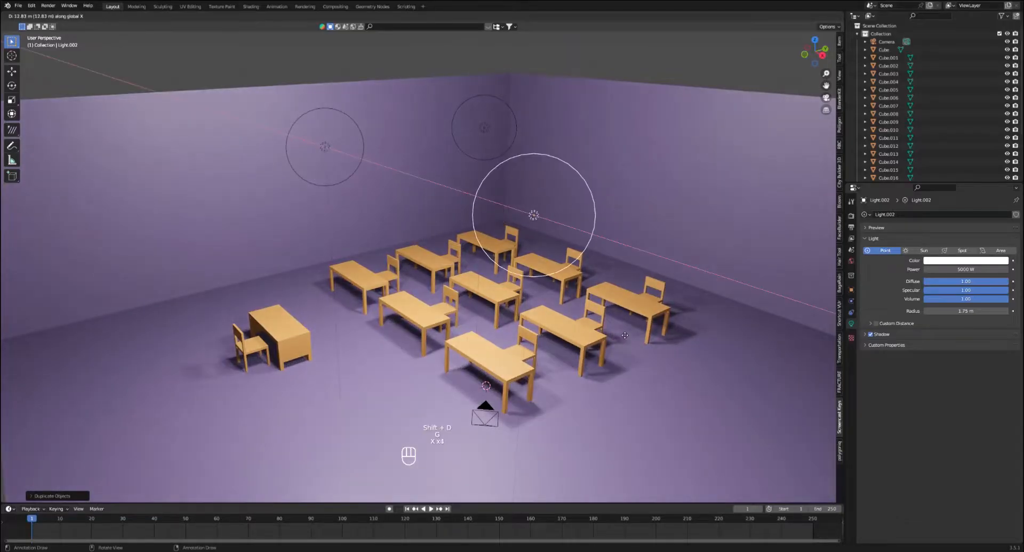
pyautogui.click(585, 311)
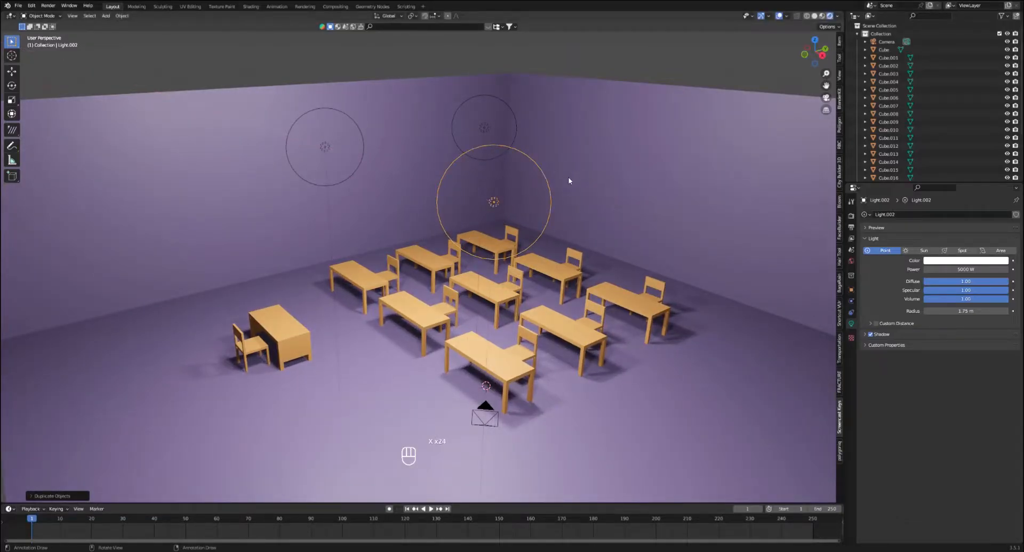
# - Duplicate the front light and move the copy about 10.9 m along the Y axis to complete a four-light layout
pyautogui.hotkey('shift', 'd')
pyautogui.press('g')
pyautogui.press('y')
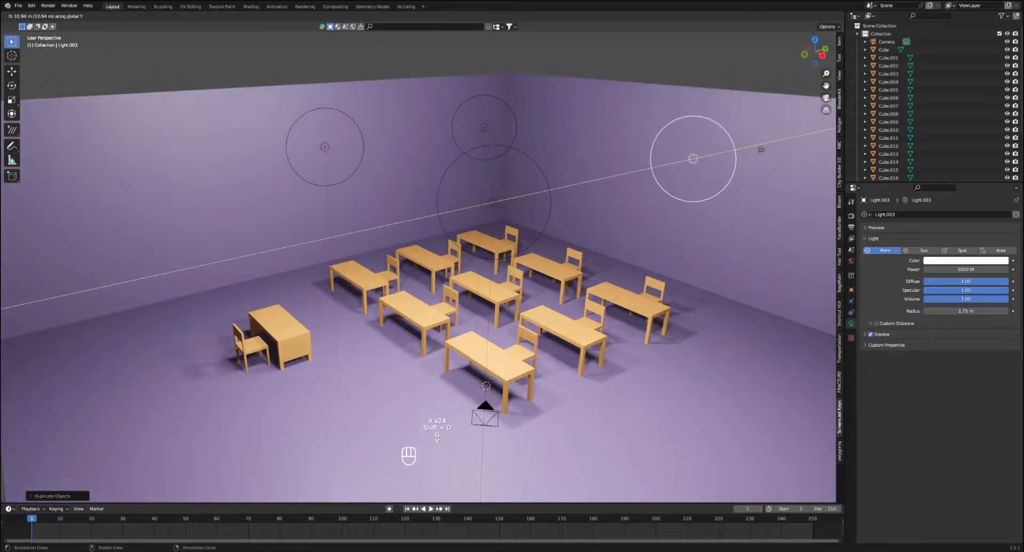
pyautogui.click(761, 150)
# - Select the camera beside the front student desk and look at the classroom through it
pyautogui.scroll(3, 651, 119)
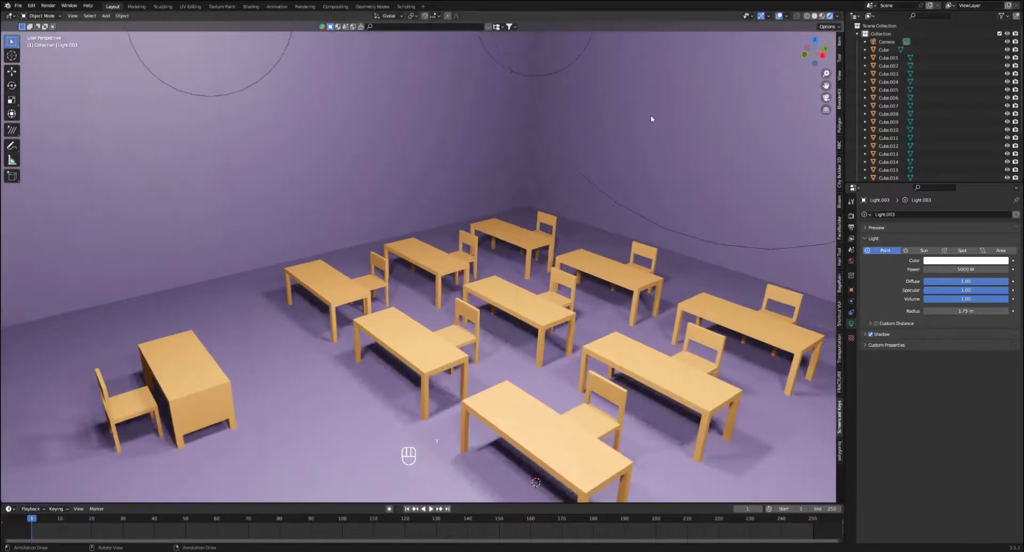
pyautogui.keyDown('shift'); pyautogui.moveTo(651, 119); pyautogui.dragTo(567, 98, button='middle'); pyautogui.keyUp('shift')
pyautogui.moveTo(603, 146); pyautogui.dragTo(653, 154, button='middle')
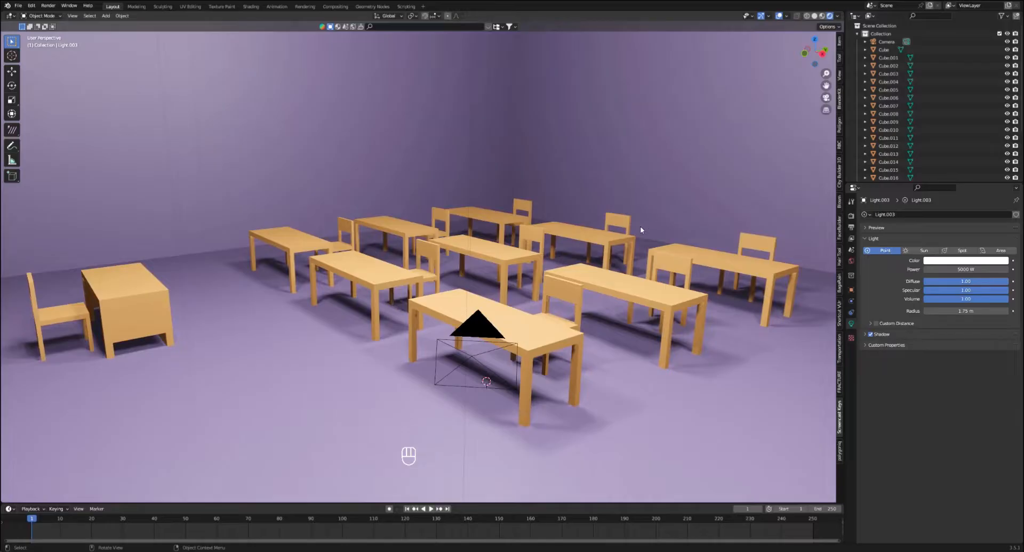
pyautogui.moveTo(641, 230); pyautogui.dragTo(405, 334, button='middle')
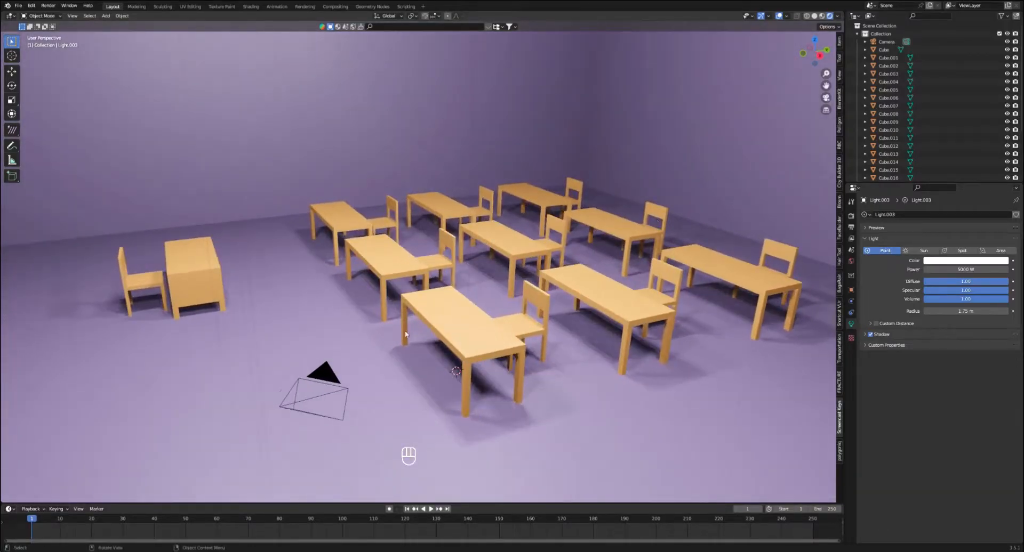
pyautogui.click(335, 386)
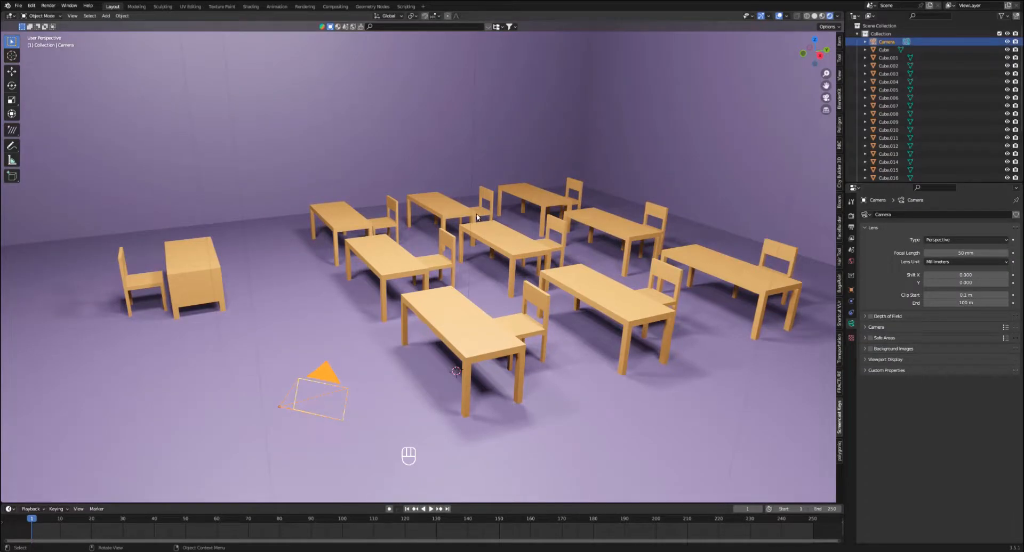
pyautogui.press('KP_0')
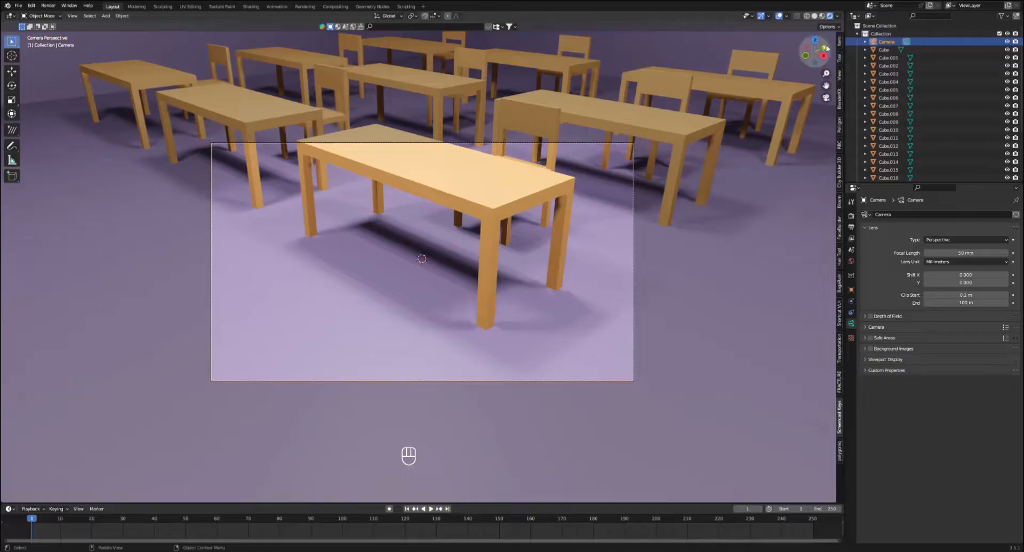
# - Lock the camera to the view, reframe it so all the desks and chairs fit inside, and unlock it again
pyautogui.press('n')
pyautogui.press('n')
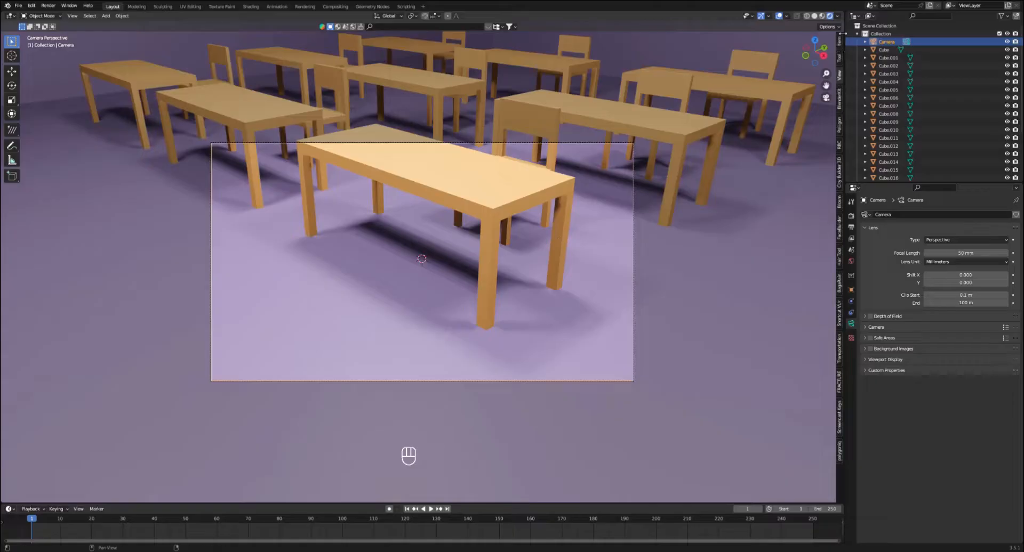
pyautogui.moveTo(841, 39); pyautogui.dragTo(723, 60)
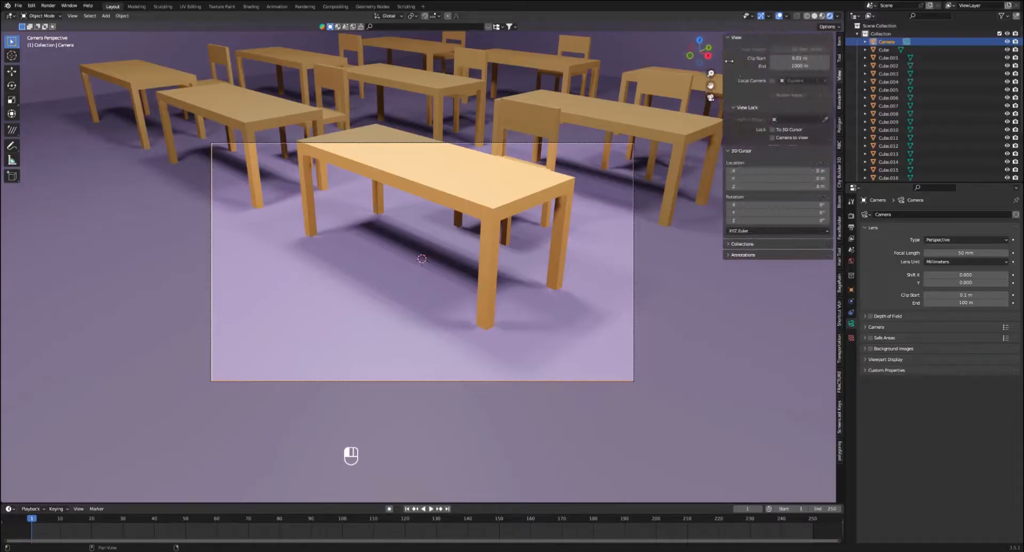
pyautogui.click(772, 137)
pyautogui.moveTo(482, 166); pyautogui.dragTo(489, 203, button='middle')
pyautogui.scroll(-5, 455, 162)
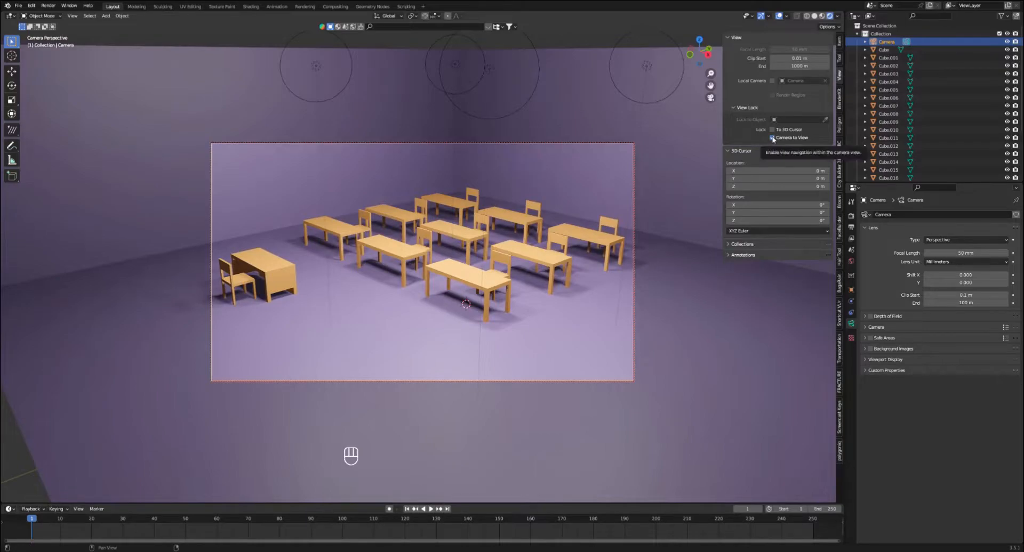
pyautogui.click(772, 138)
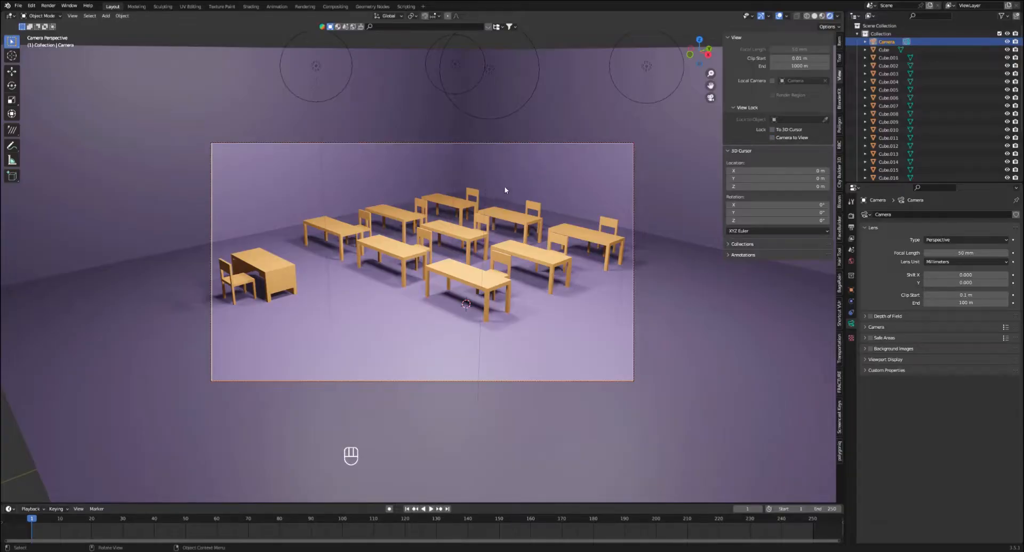
# - Select the teacher's desk and show its material settings
pyautogui.click(274, 268)
pyautogui.click(852, 358)
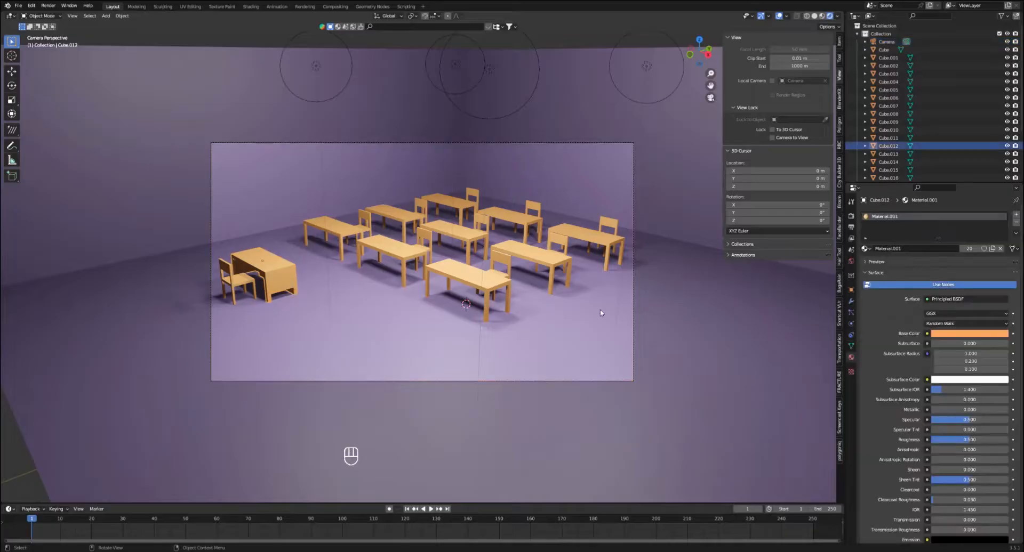
pyautogui.click(972, 335)
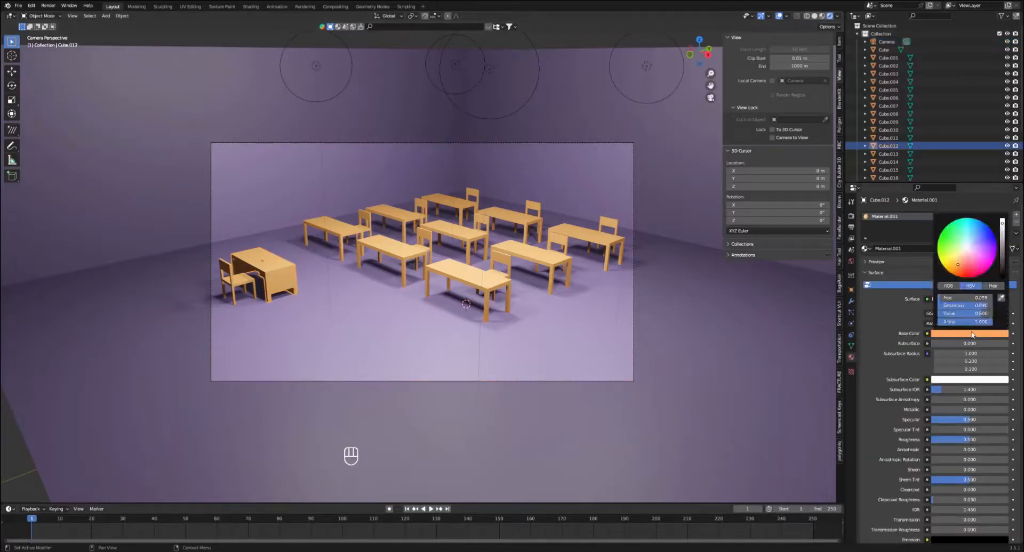
pyautogui.moveTo(960, 260); pyautogui.dragTo(966, 251)
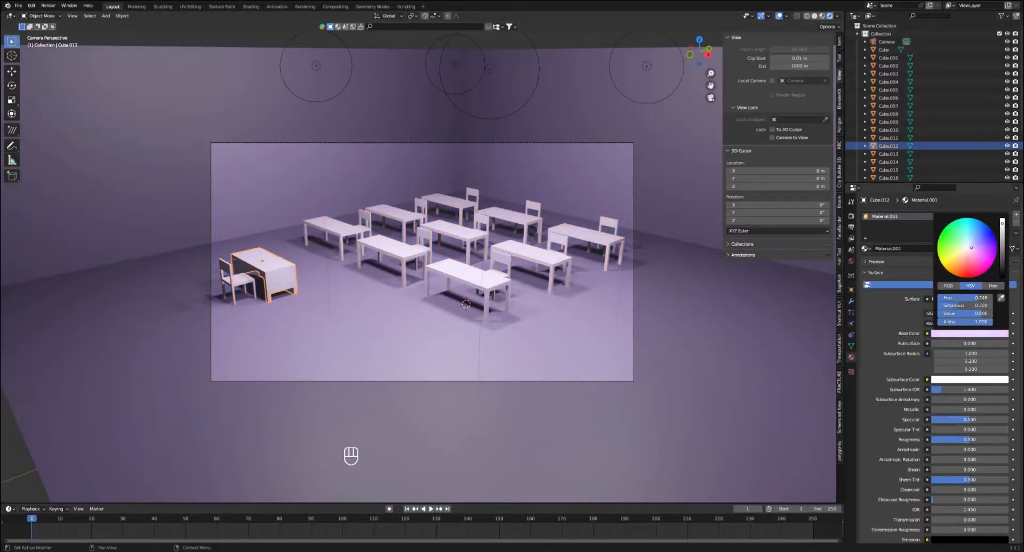
pyautogui.hotkey('ctrl', 'z')
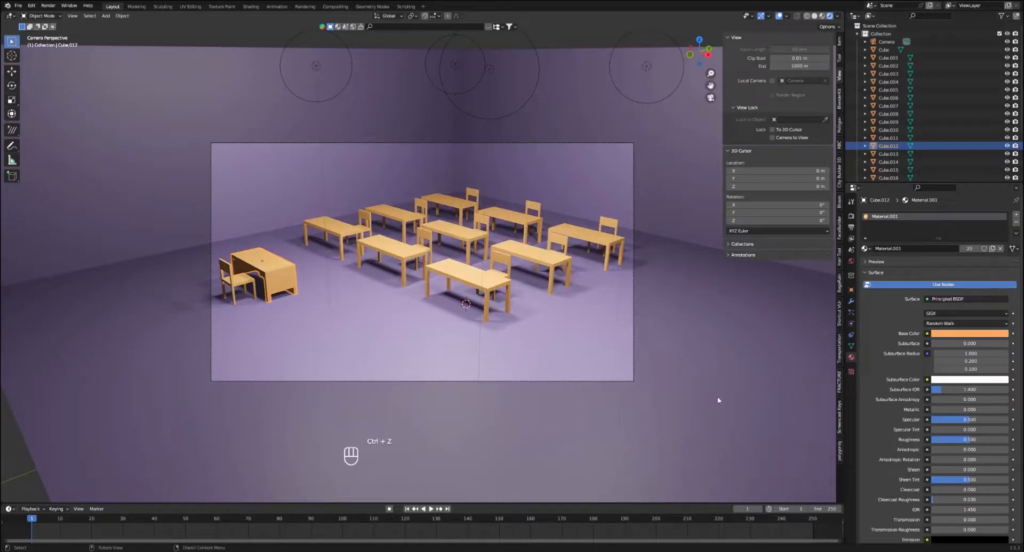
# - Remove the shared orange material from the teacher's desk and the teacher's chair
pyautogui.click(1016, 221)
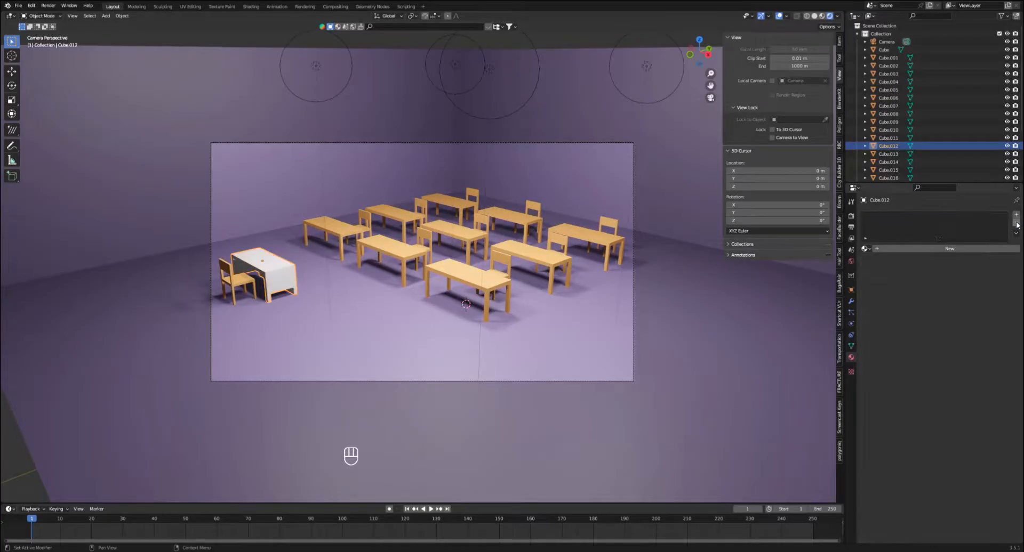
pyautogui.click(240, 283)
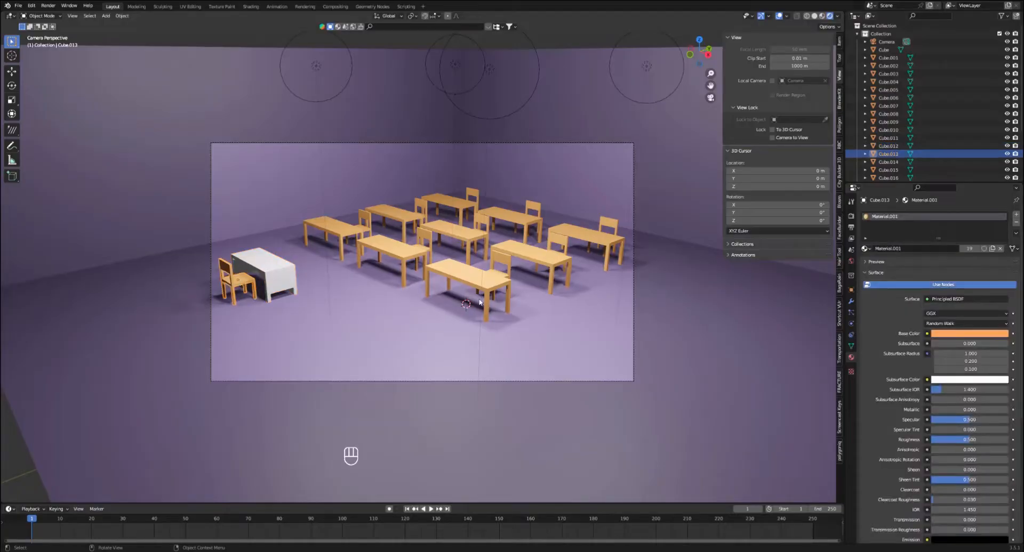
pyautogui.click(1017, 223)
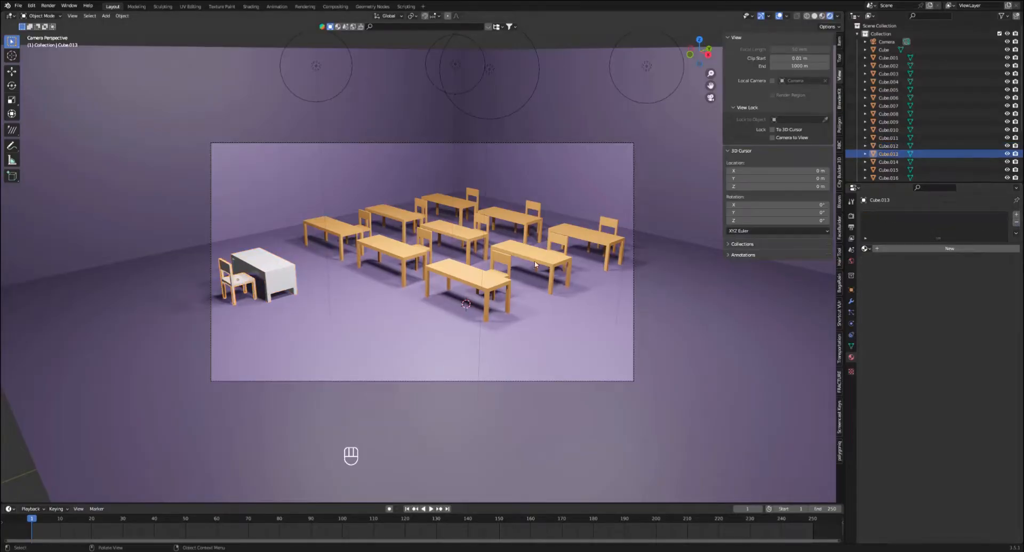
# - Create a new material for the teacher's desk and give it a pink base color
pyautogui.click(276, 269)
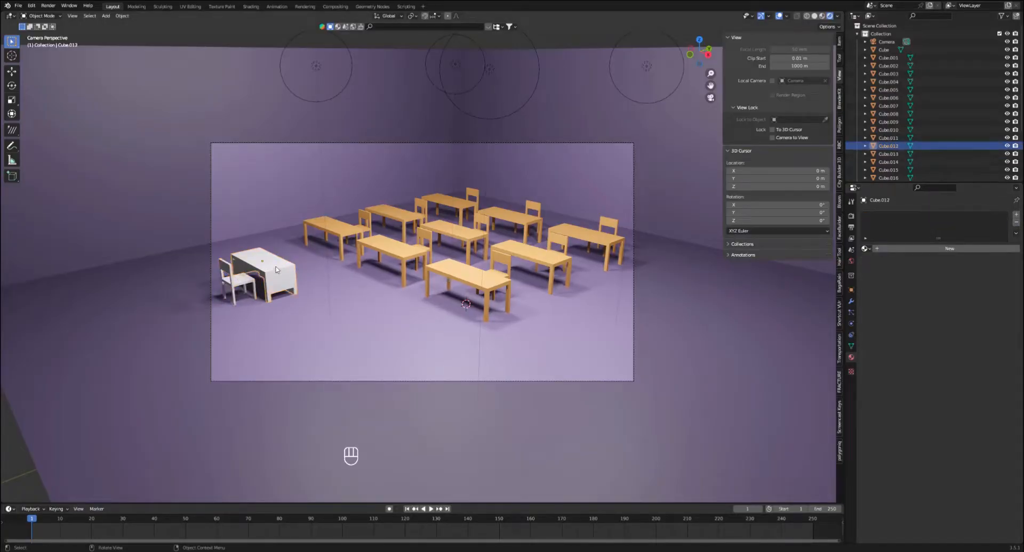
pyautogui.click(952, 252)
pyautogui.click(955, 333)
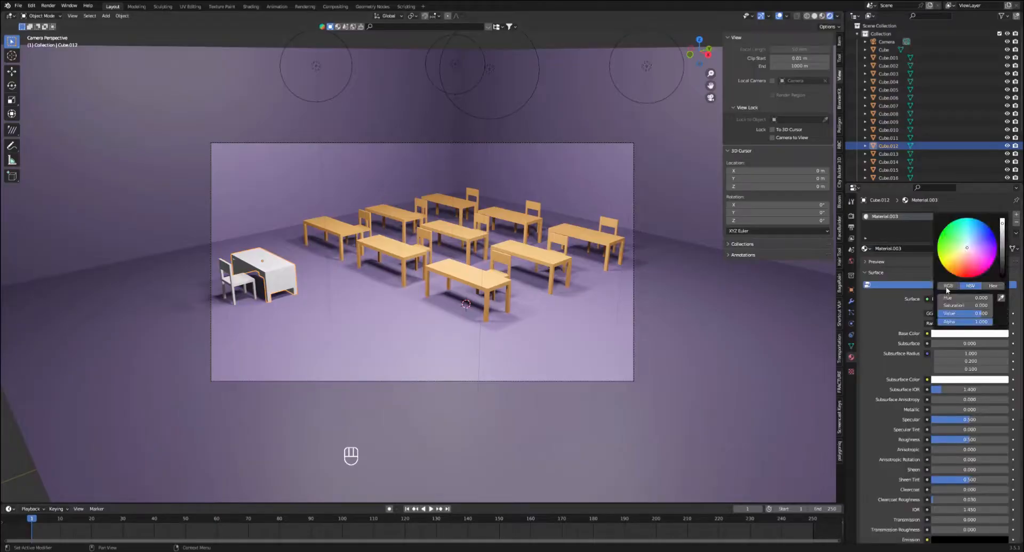
pyautogui.click(957, 259)
pyautogui.moveTo(957, 258); pyautogui.dragTo(972, 257)
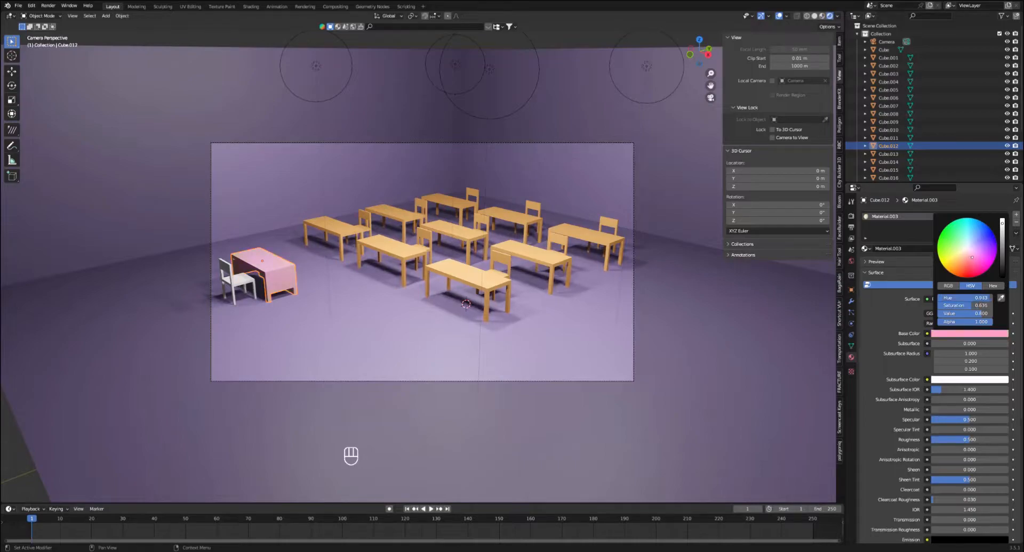
# - Apply the teacher's desk's pink material to the teacher's chair
pyautogui.click(236, 278)
pyautogui.click(262, 272)
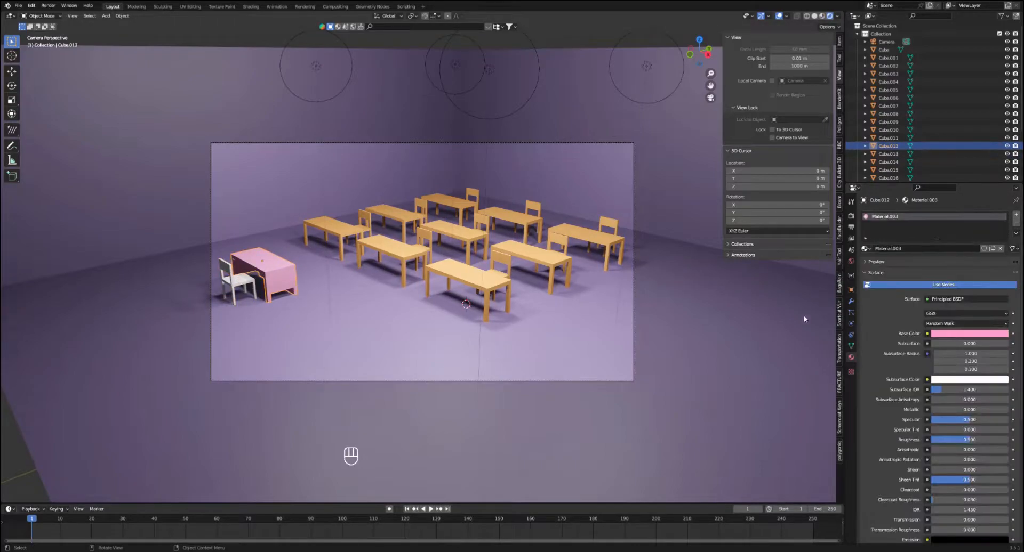
pyautogui.moveTo(864, 248); pyautogui.dragTo(239, 284)
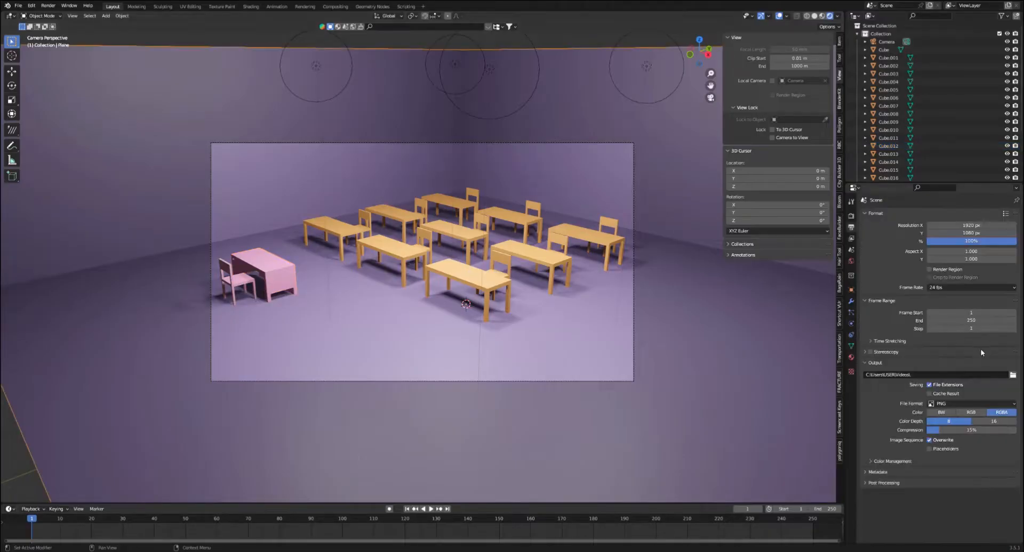
# - Switch the render engine to Cycles and set its device to GPU Compute
pyautogui.click(852, 216)
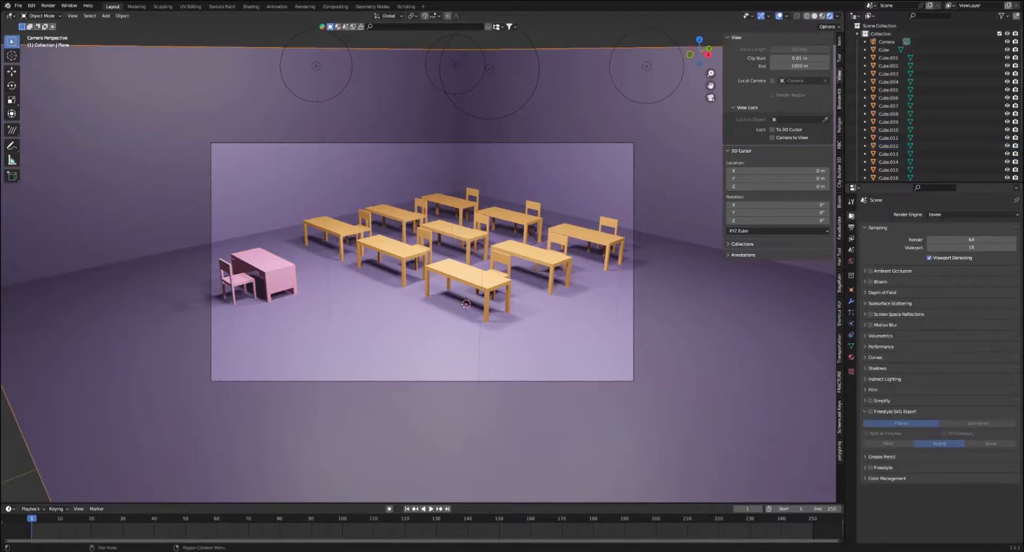
pyautogui.click(962, 212)
pyautogui.click(960, 242)
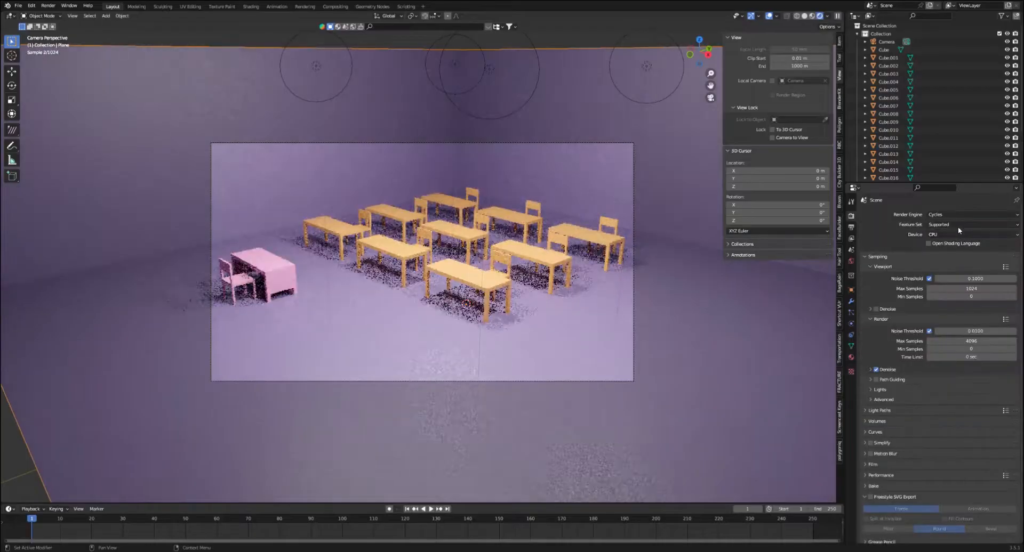
pyautogui.click(958, 235)
pyautogui.click(962, 255)
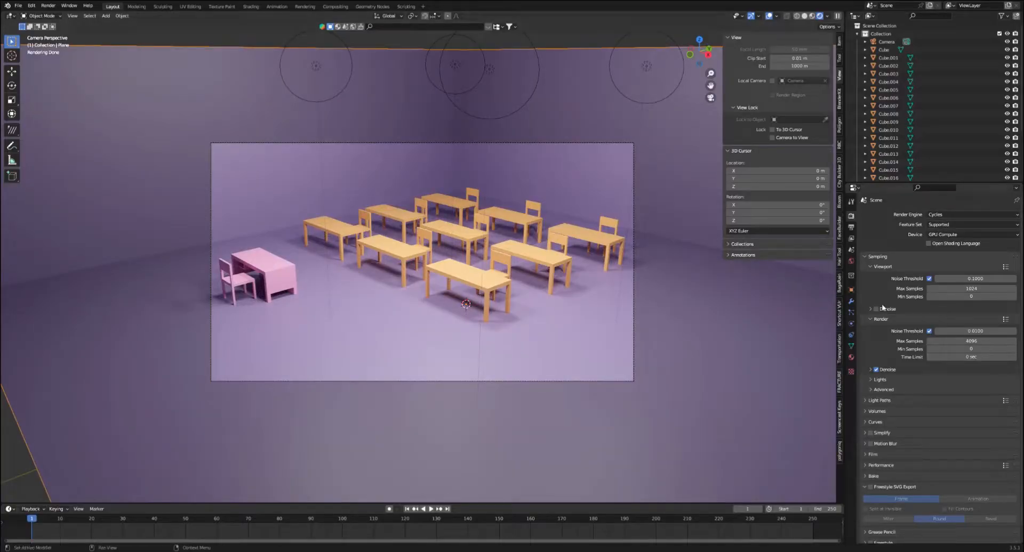
# - Set the maximum samples for the final render to 500
pyautogui.click(979, 342)
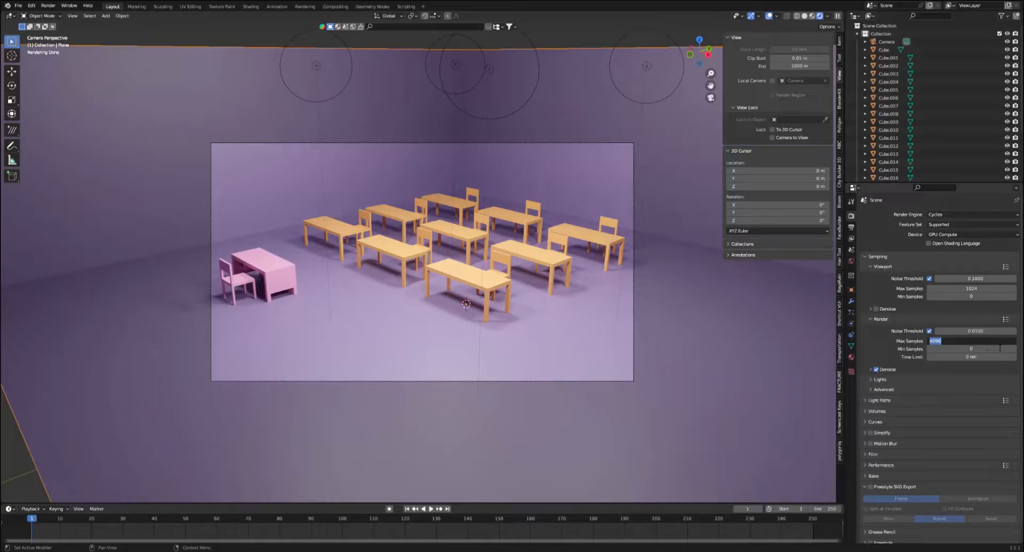
pyautogui.write('500')
pyautogui.press('Return')
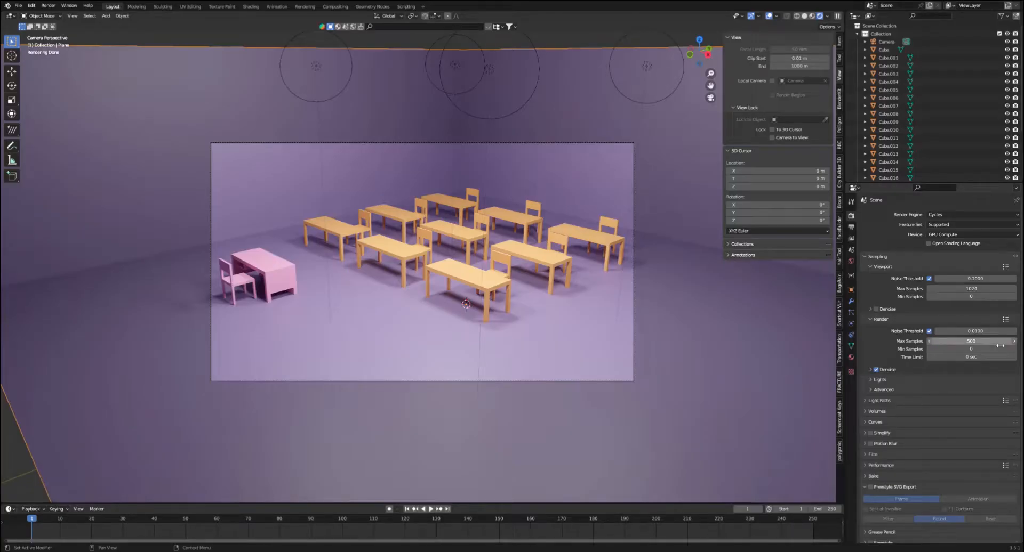
# - Set the maximum samples for the final render to 128
pyautogui.click(999, 345)
pyautogui.write('128')
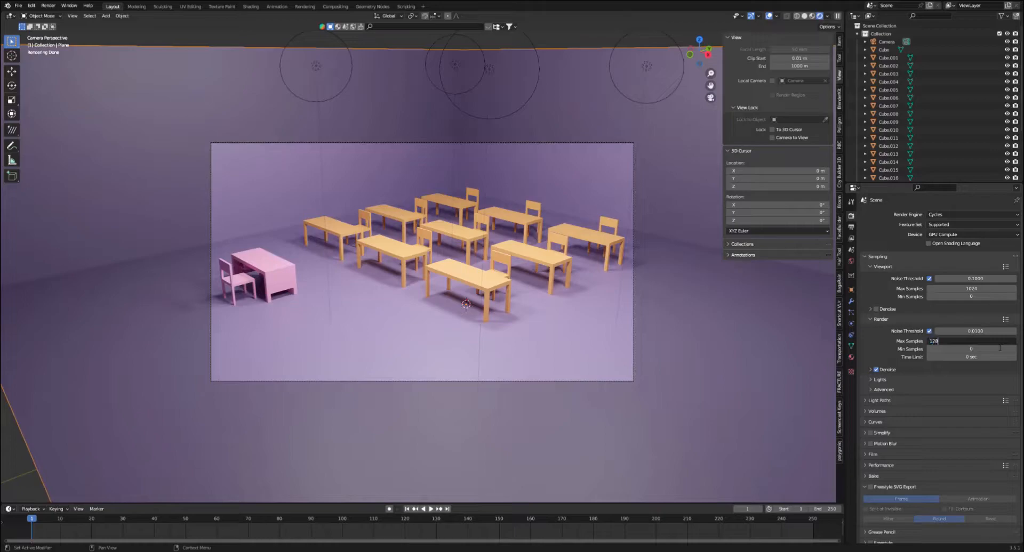
pyautogui.press('Return')
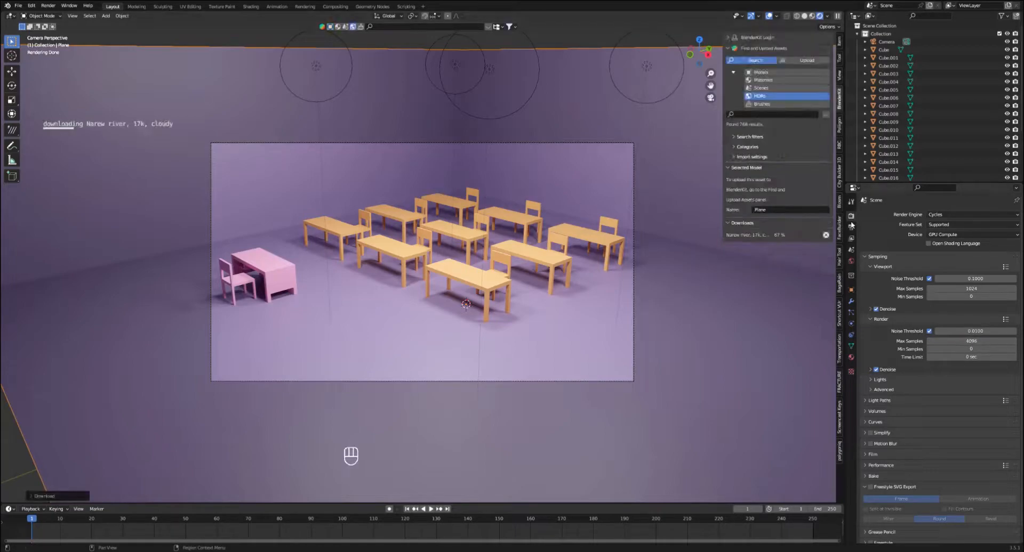
# - Review the output resolution presets and the available file formats, and open the output folder selection
pyautogui.click(851, 227)
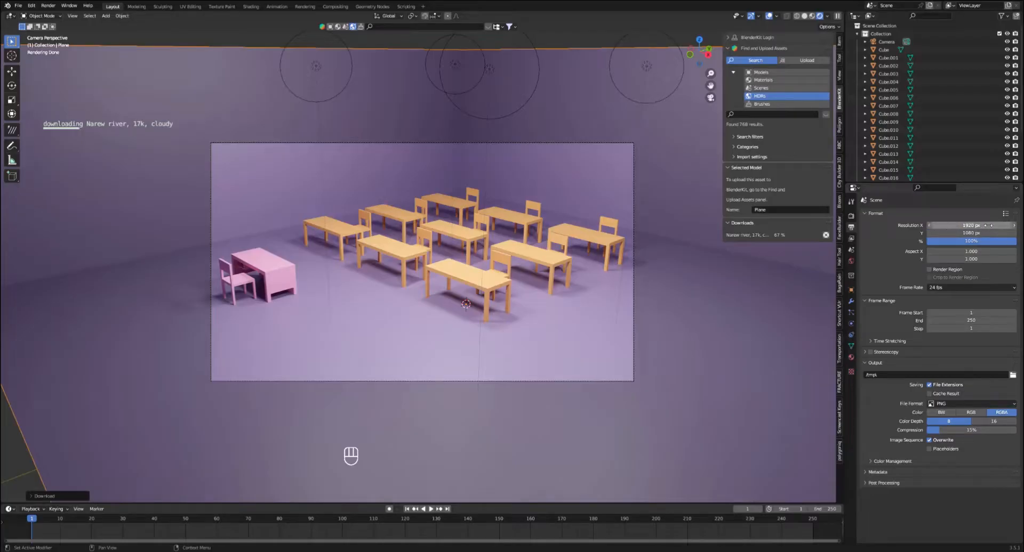
pyautogui.click(1006, 213)
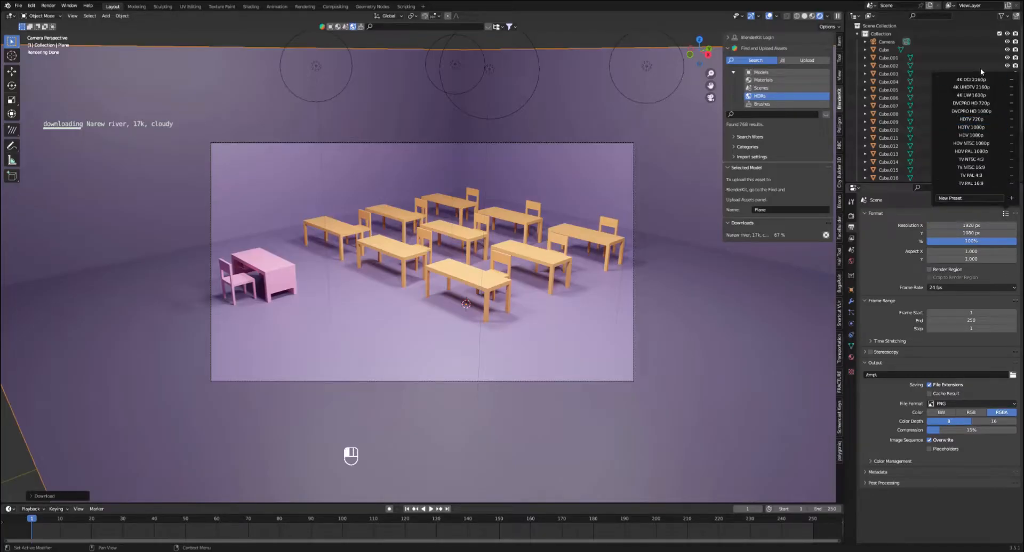
pyautogui.click(1006, 214)
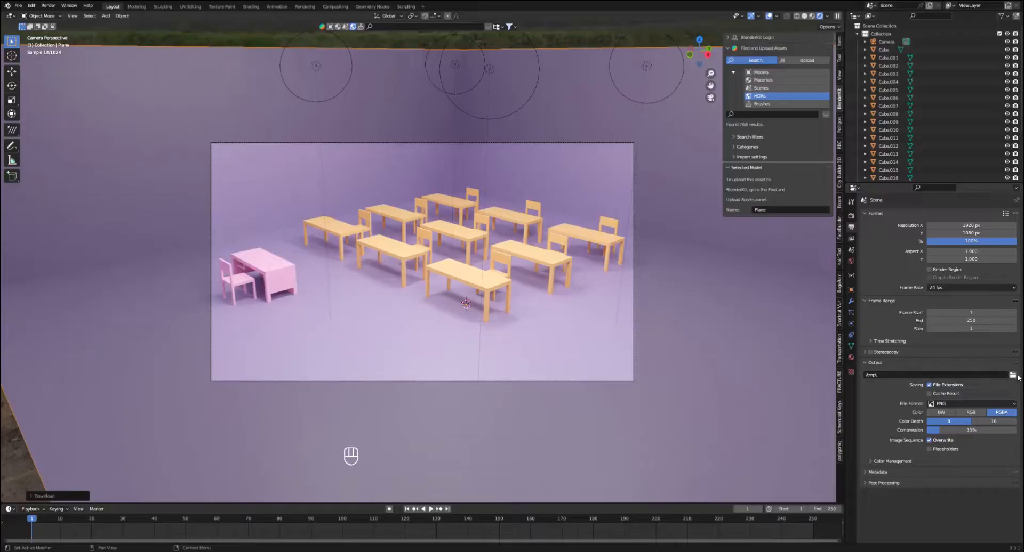
pyautogui.click(1007, 405)
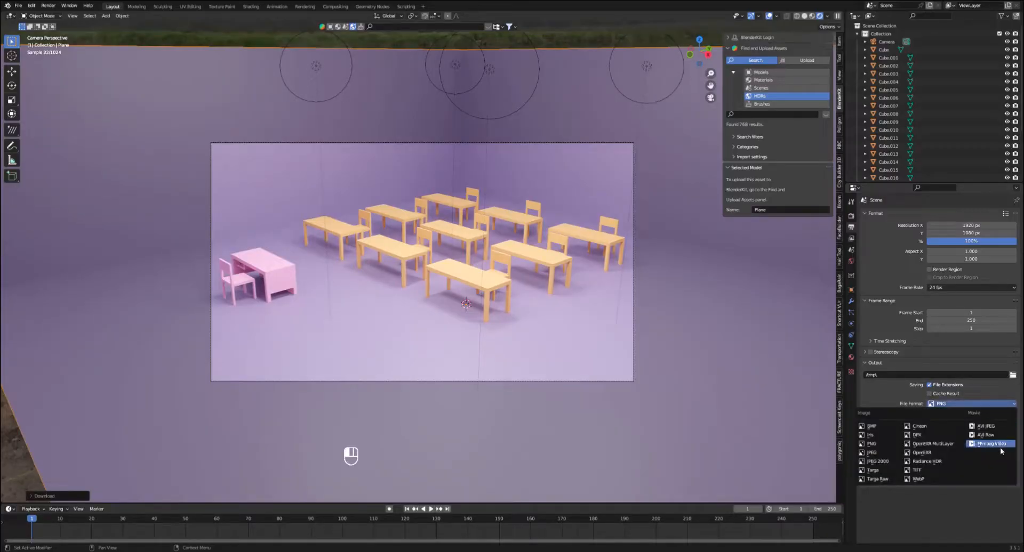
pyautogui.click(1013, 375)
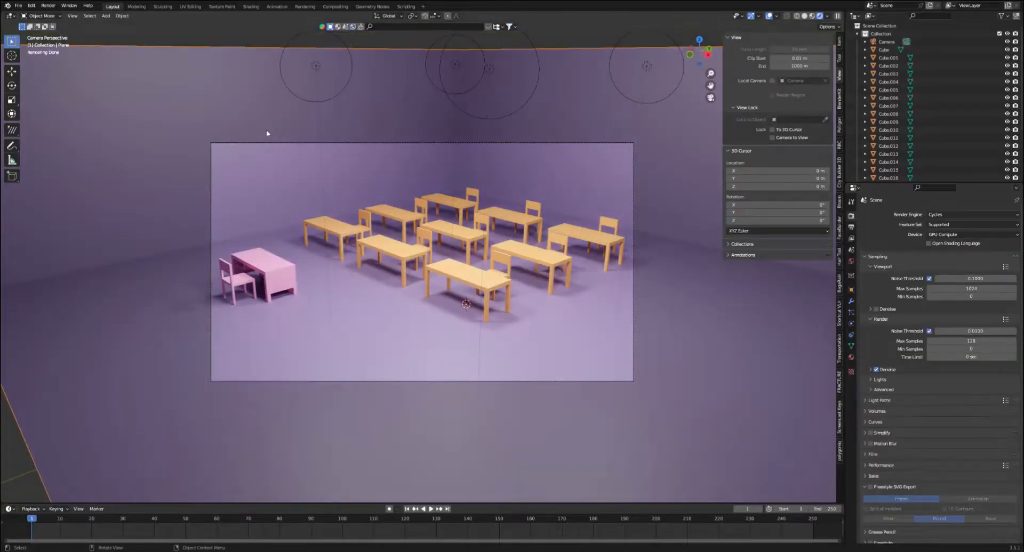
# - Render the classroom as a still image and save the result under the name "kursi m"
pyautogui.click(52, 7)
pyautogui.click(69, 17)
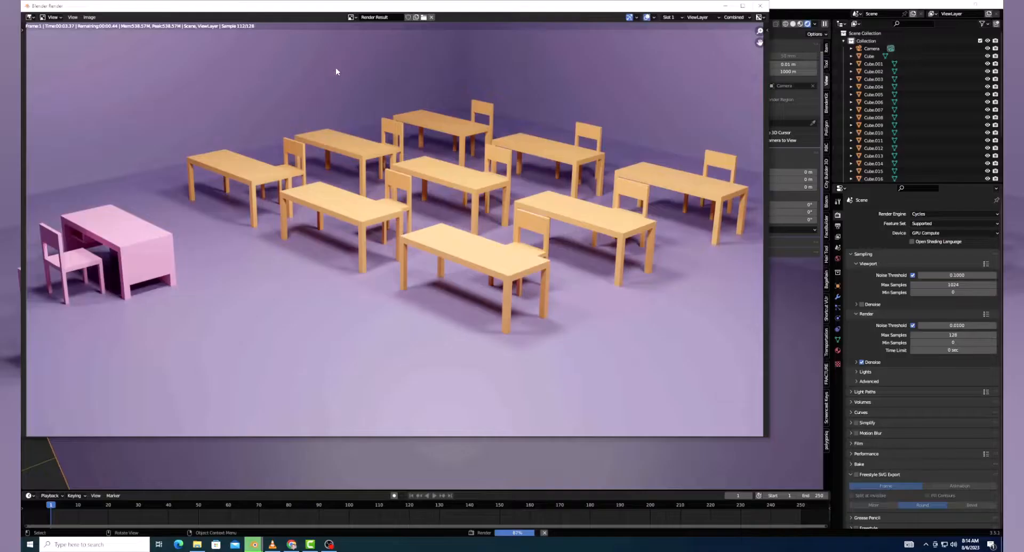
pyautogui.click(89, 18)
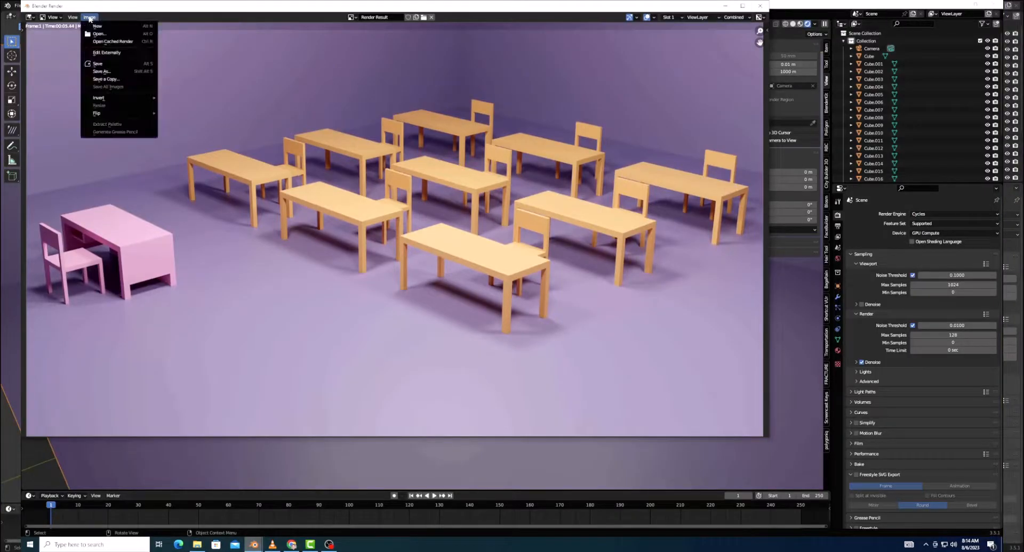
pyautogui.click(101, 72)
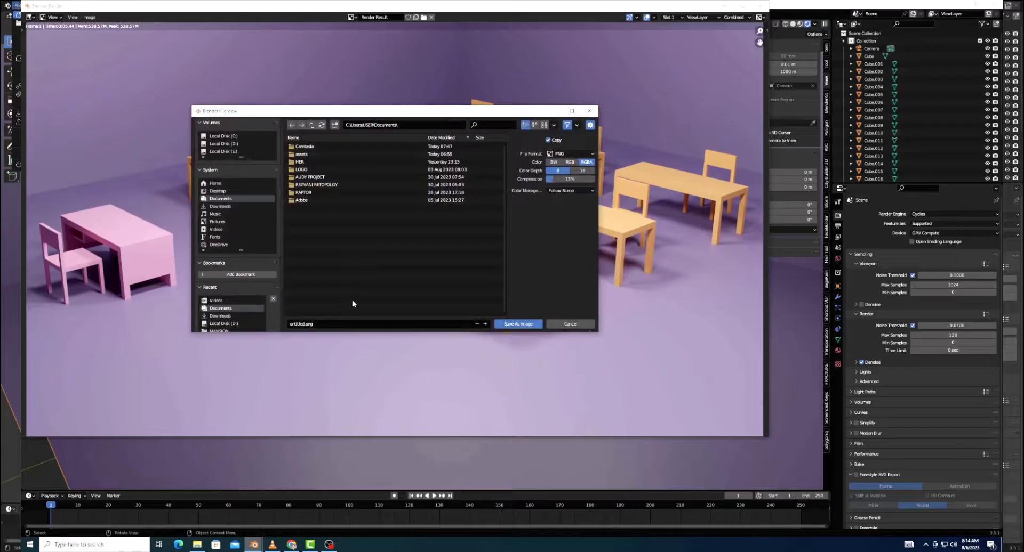
pyautogui.click(300, 325)
pyautogui.write('kursi m')
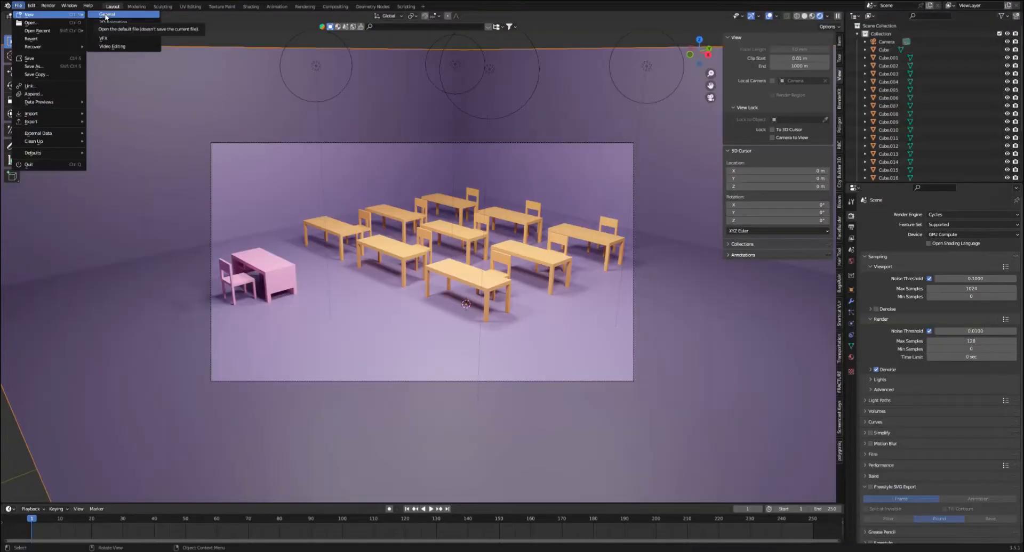
# - Start a new General file with the default cube removed and add a plane mesh at the origin
pyautogui.click(106, 14)
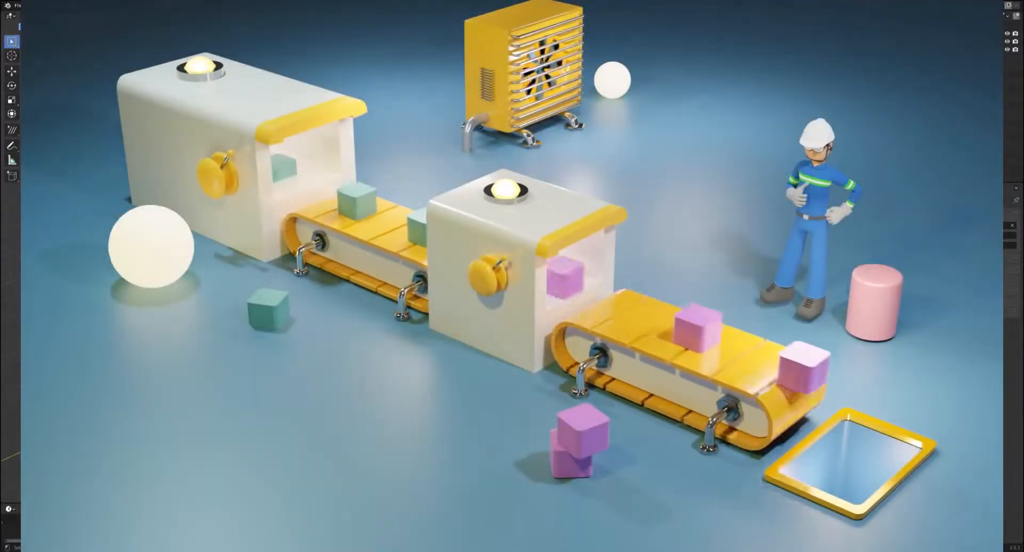
pyautogui.hotkey('shift', 'a')
pyautogui.moveTo(462, 257)
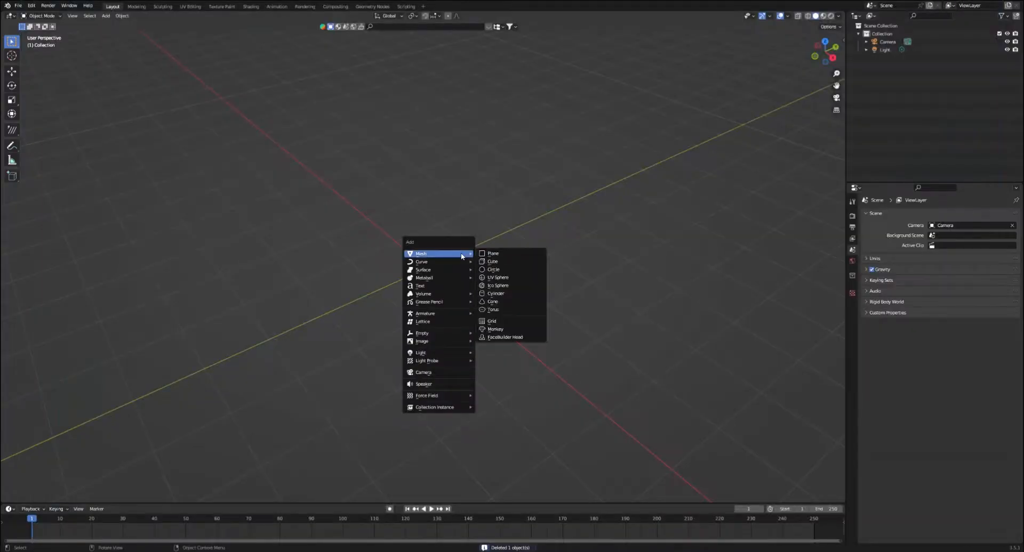
pyautogui.click(514, 254)
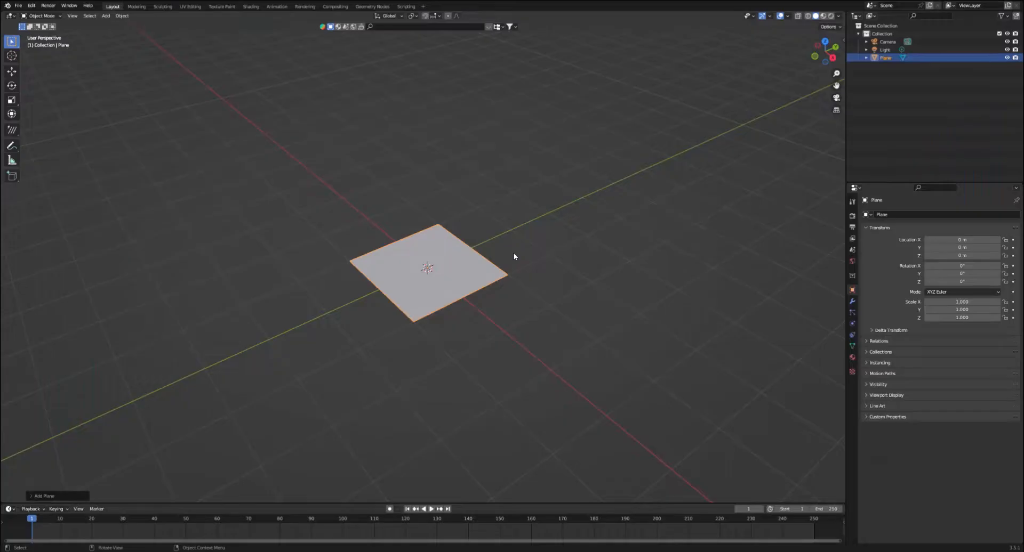
# - Stand the plane upright by rotating it 90 degrees about the X axis
pyautogui.press('r')
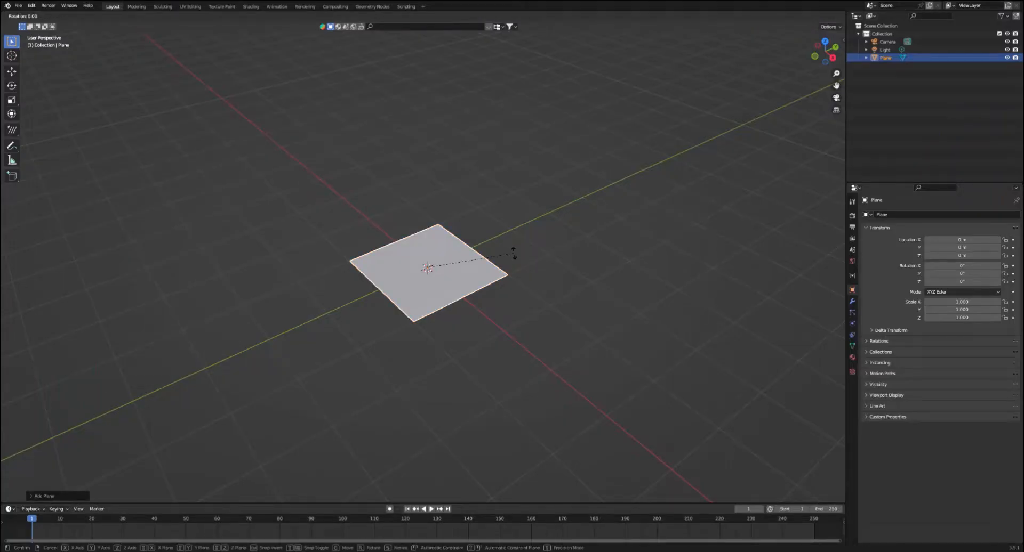
pyautogui.write('x90')
pyautogui.press('Return')
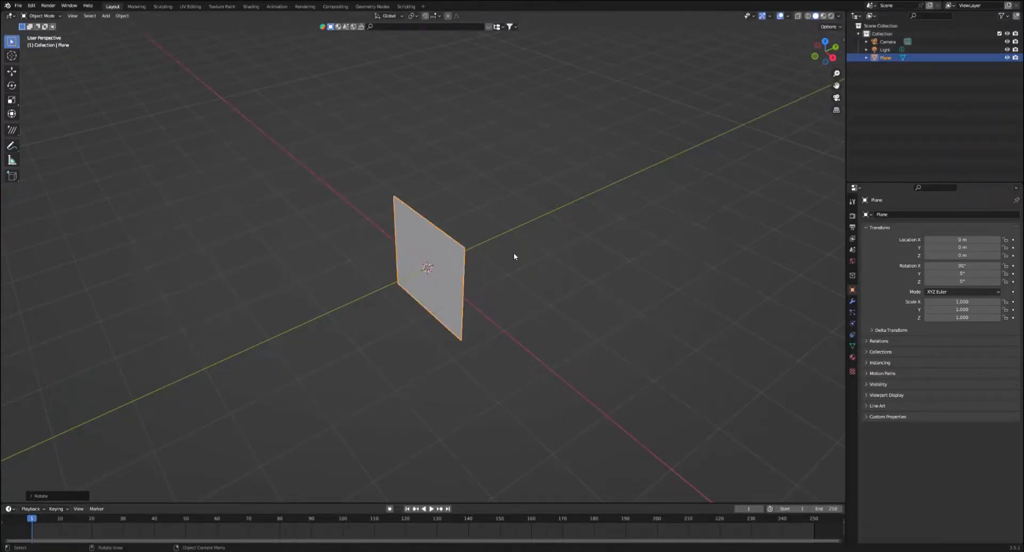
# - In front view, lower the plane's two upper vertices along Z to turn it into a thin horizontal strip
pyautogui.press('KP_1')
pyautogui.scroll(4, 514, 252)
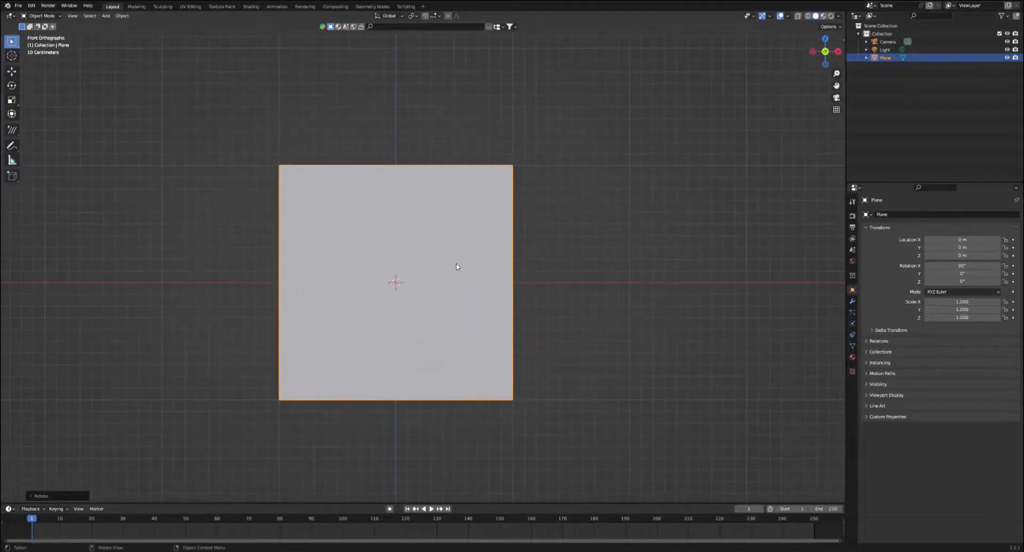
pyautogui.press('Tab')
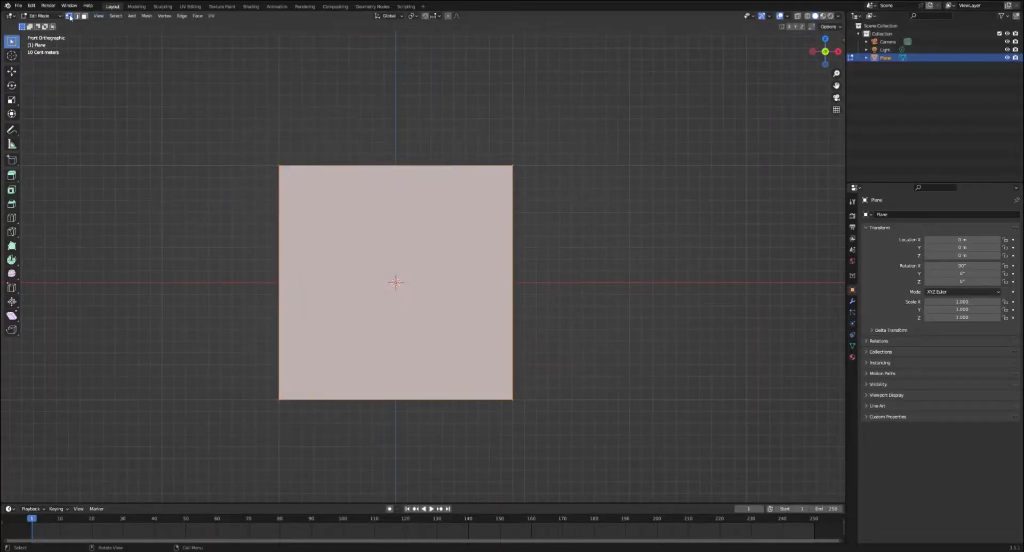
pyautogui.moveTo(251, 126); pyautogui.dragTo(597, 206)
pyautogui.press('g')
pyautogui.press('z')
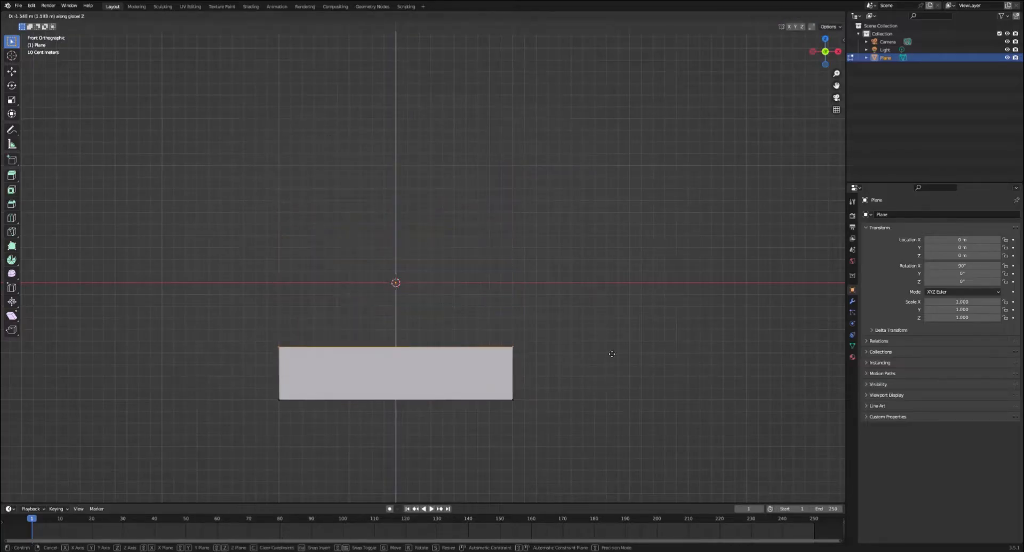
pyautogui.click(613, 375)
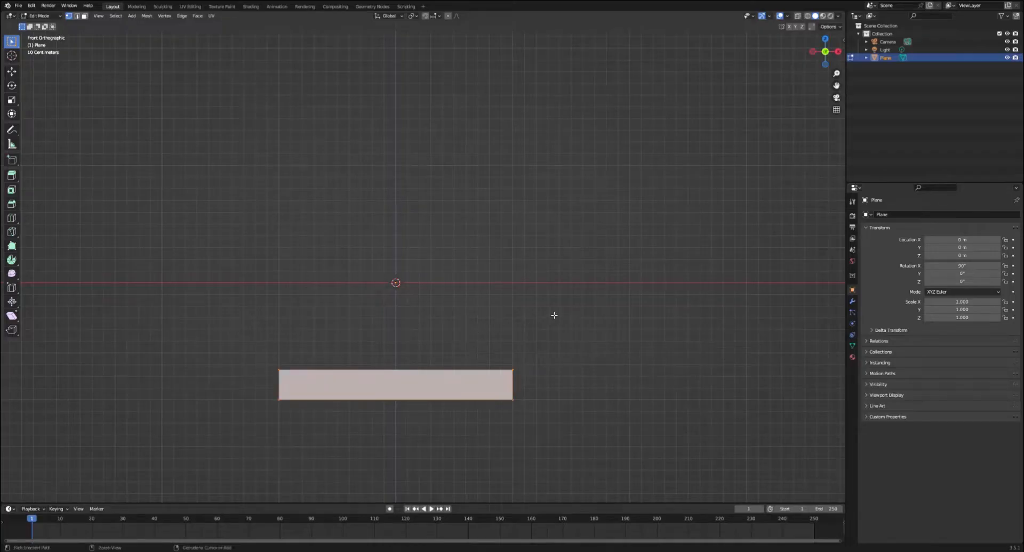
# - Round all four corners of the strip with a vertex bevel about 0.13 m wide and 7 segments
pyautogui.hotkey('ctrl', 'b')
pyautogui.scroll(4, 554, 315)
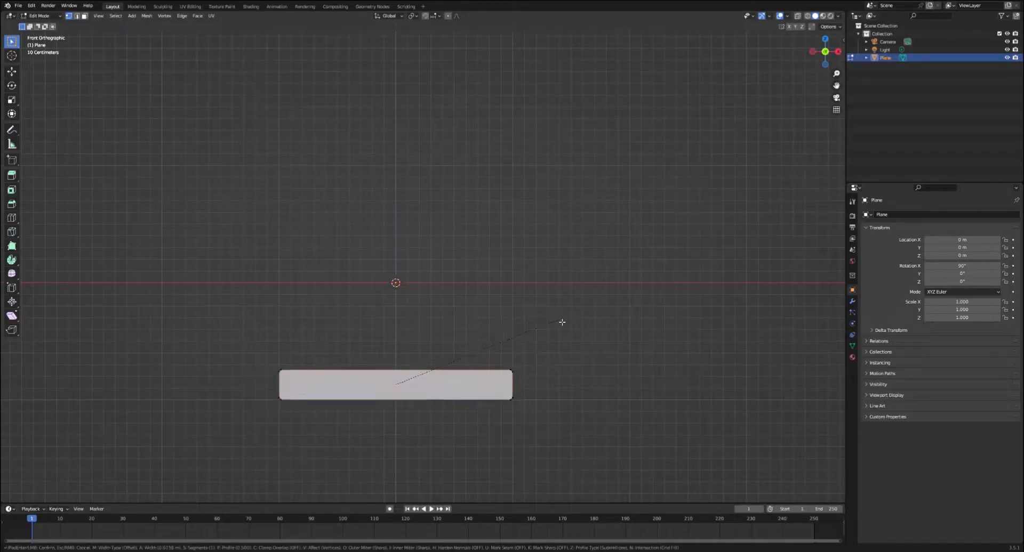
pyautogui.scroll(4, 574, 333)
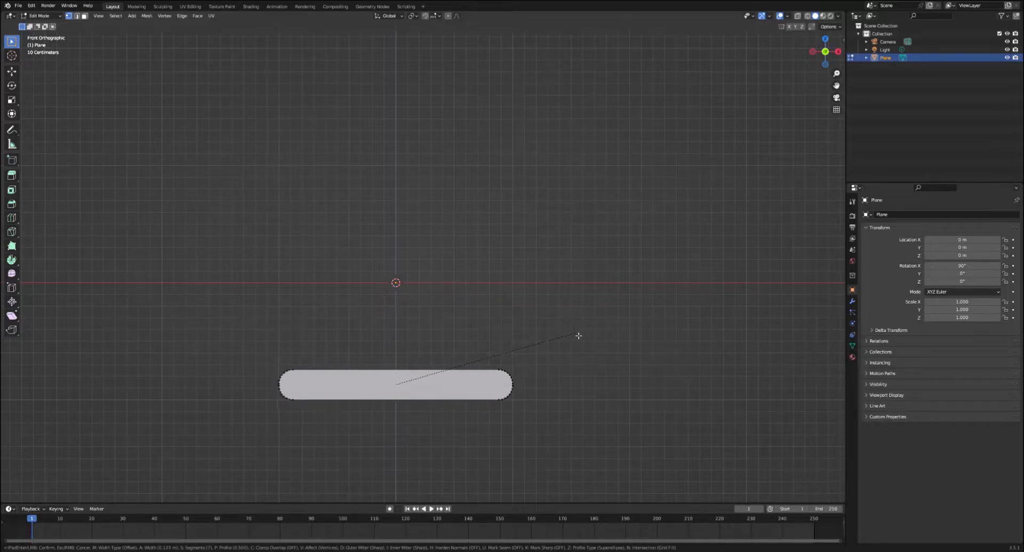
pyautogui.click(578, 336)
pyautogui.moveTo(578, 336); pyautogui.dragTo(558, 355, button='middle')
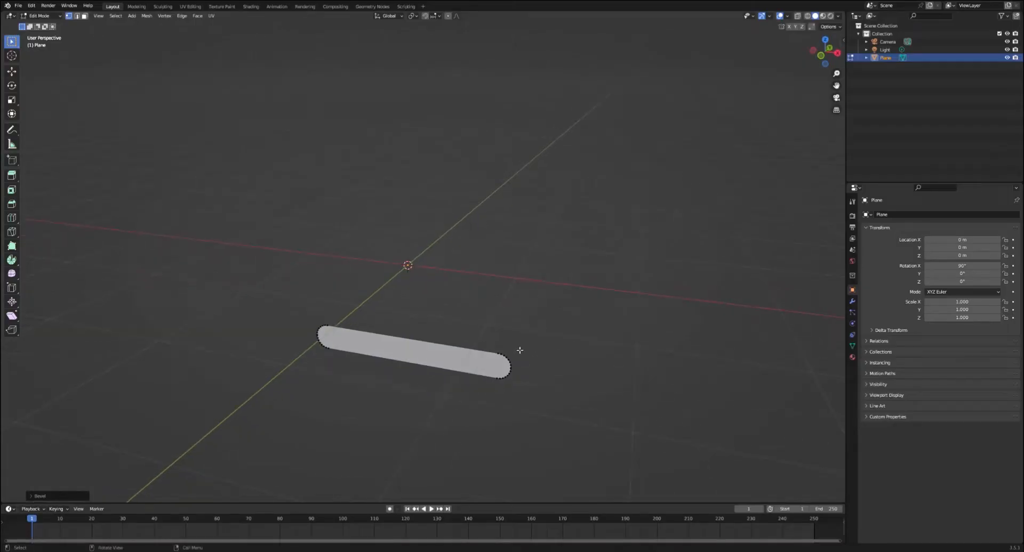
# - Raise the whole rounded strip along Z by about 1.37 m in Object Mode
pyautogui.press('Tab')
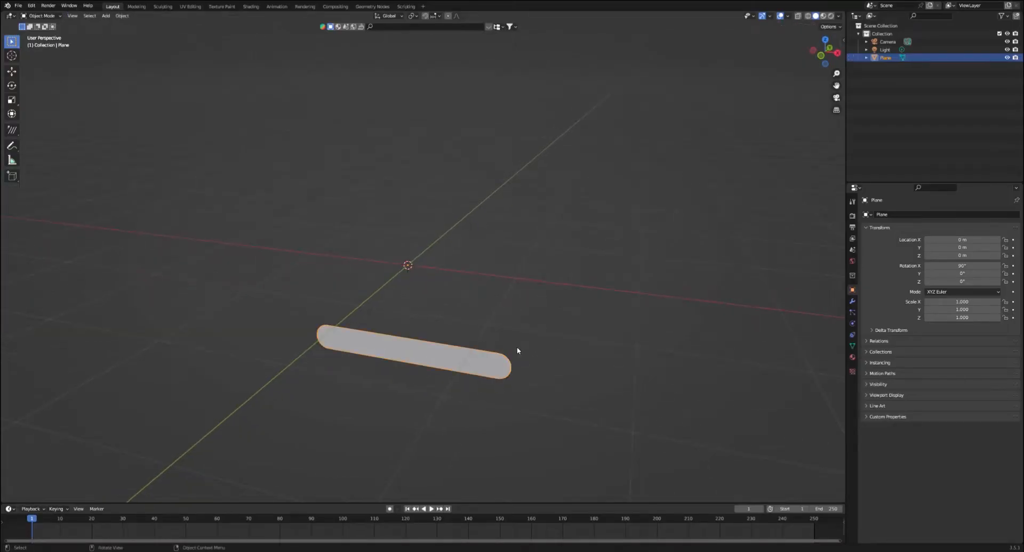
pyautogui.press('g')
pyautogui.press('z')
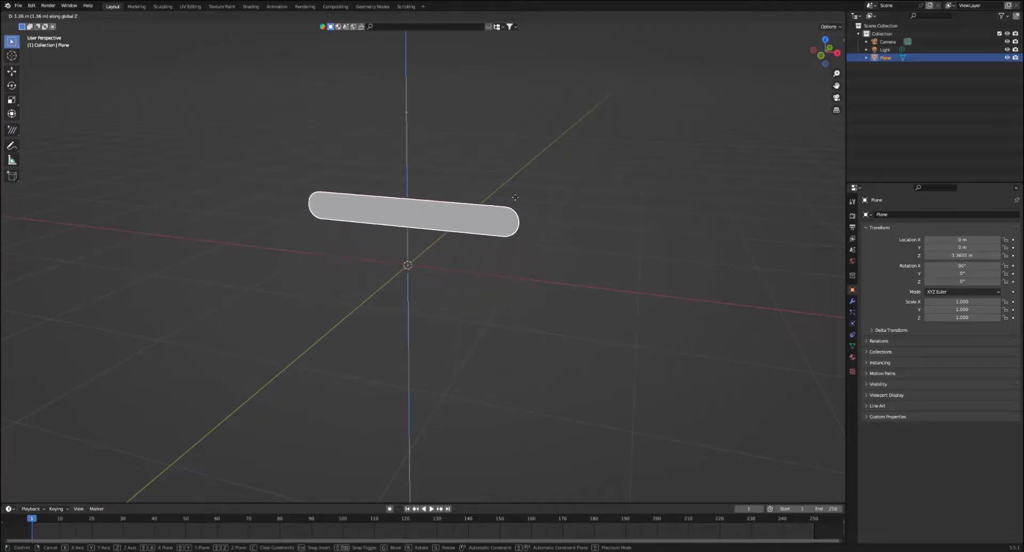
pyautogui.click(521, 197)
# - Delete only the face of the rounded strip, keeping its outline edges, and return to Object Mode
pyautogui.moveTo(521, 196)
pyautogui.mouseDown(button='middle')
pyautogui.moveTo(550, 195)
pyautogui.moveTo(517, 201)
pyautogui.mouseUp(button='middle')
pyautogui.scroll(3, 526, 201)
pyautogui.press('Tab')
pyautogui.press('Tab')
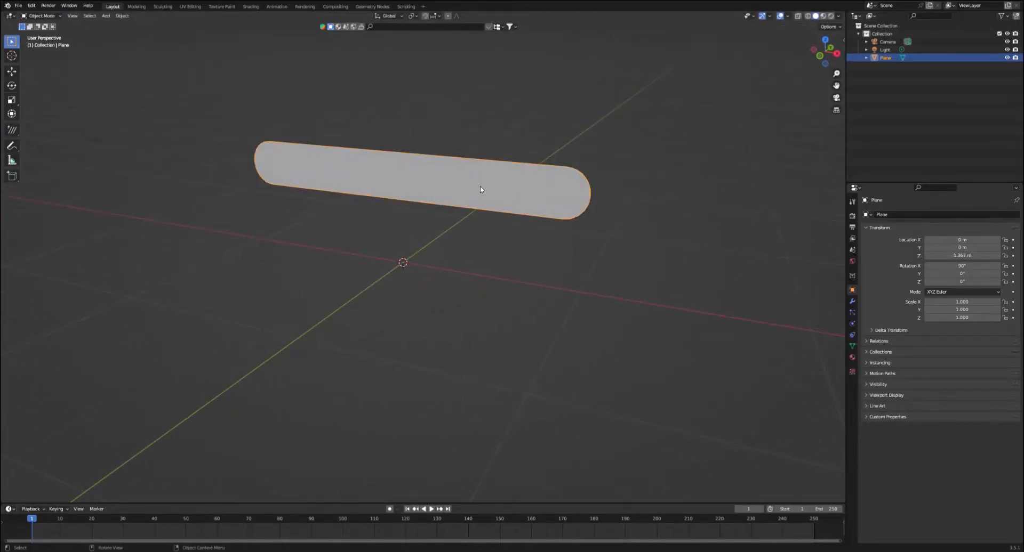
pyautogui.press('Tab')
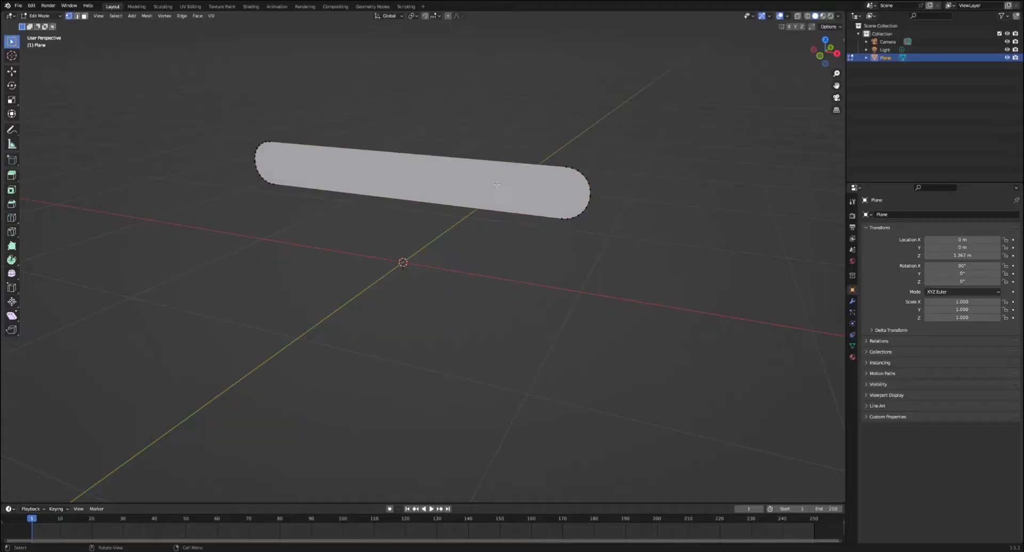
pyautogui.press('a')
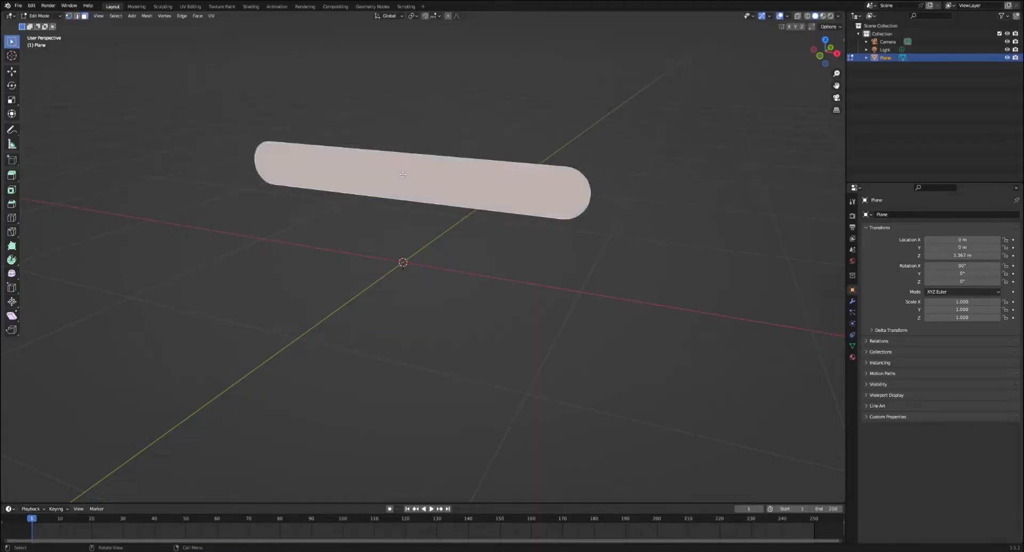
pyautogui.rightClick(403, 175)
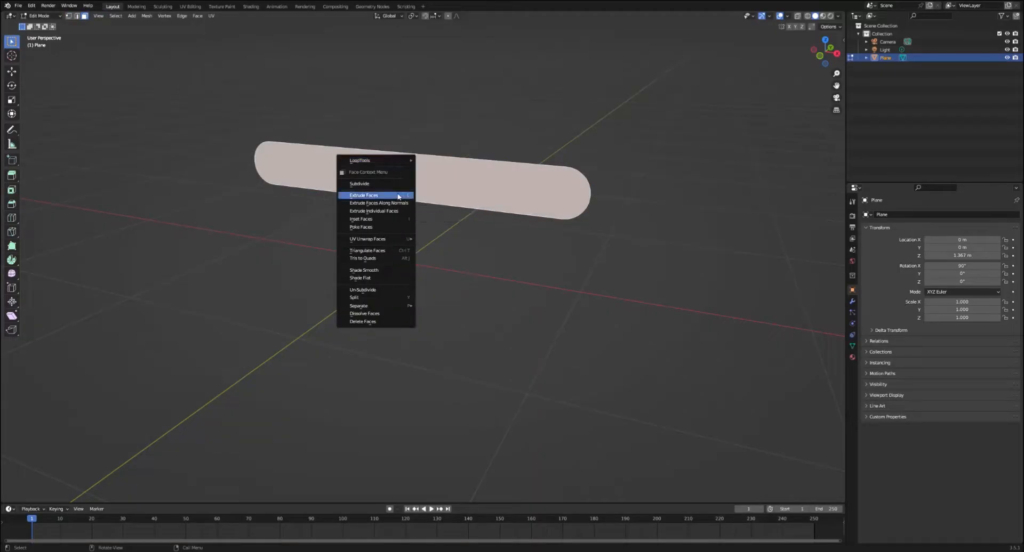
pyautogui.click(454, 185)
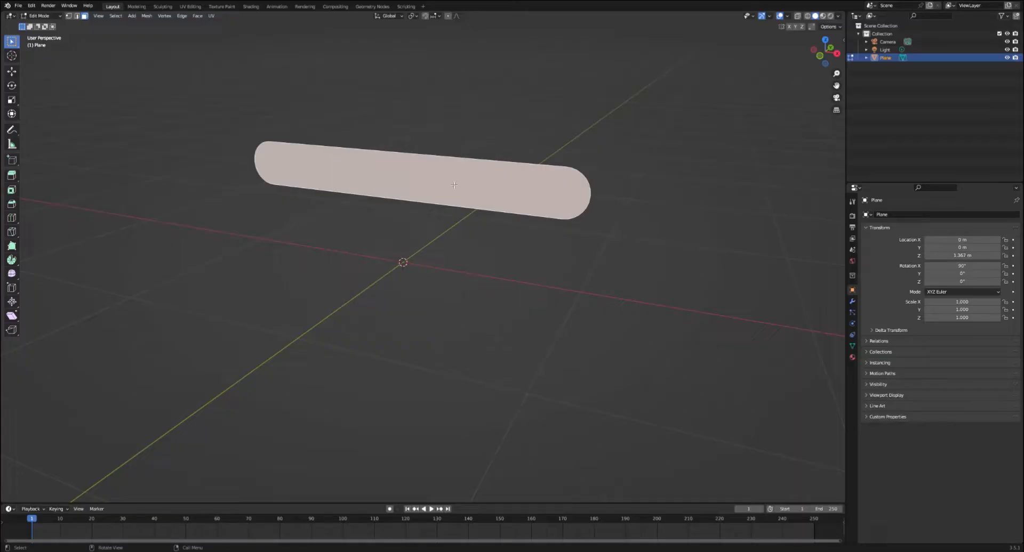
pyautogui.rightClick(454, 185)
pyautogui.click(520, 181)
pyautogui.press('x')
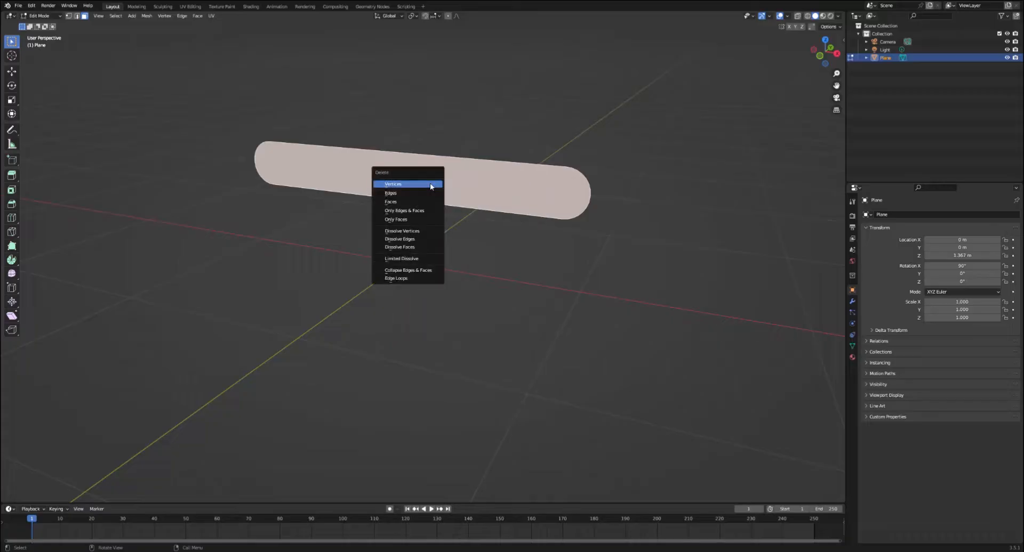
pyautogui.click(428, 211)
pyautogui.moveTo(430, 222); pyautogui.dragTo(446, 208, button='middle')
pyautogui.press('Tab')
pyautogui.moveTo(389, 155); pyautogui.dragTo(411, 141, button='middle')
pyautogui.moveTo(516, 187); pyautogui.dragTo(528, 188, button='middle')
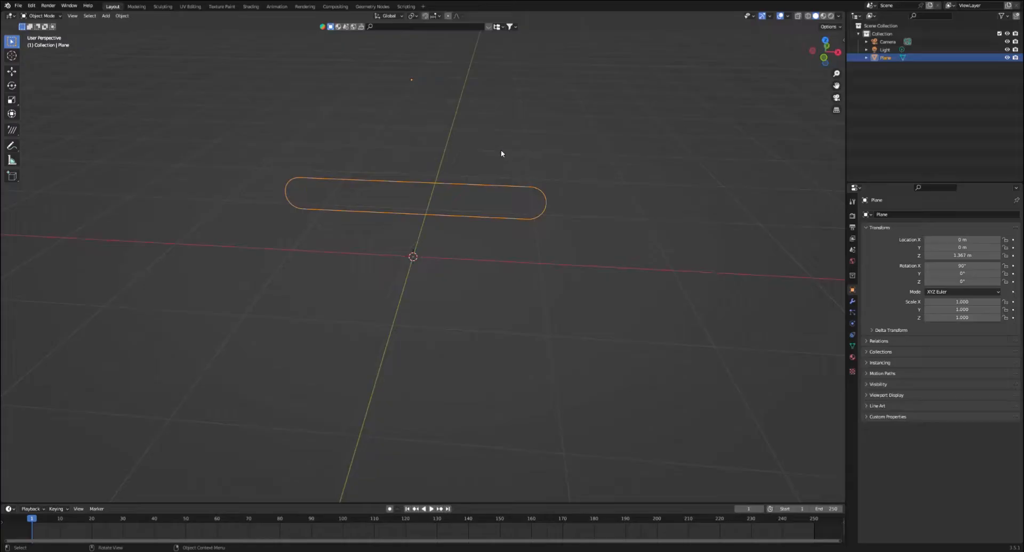
pyautogui.moveTo(602, 203); pyautogui.dragTo(521, 233, button='middle')
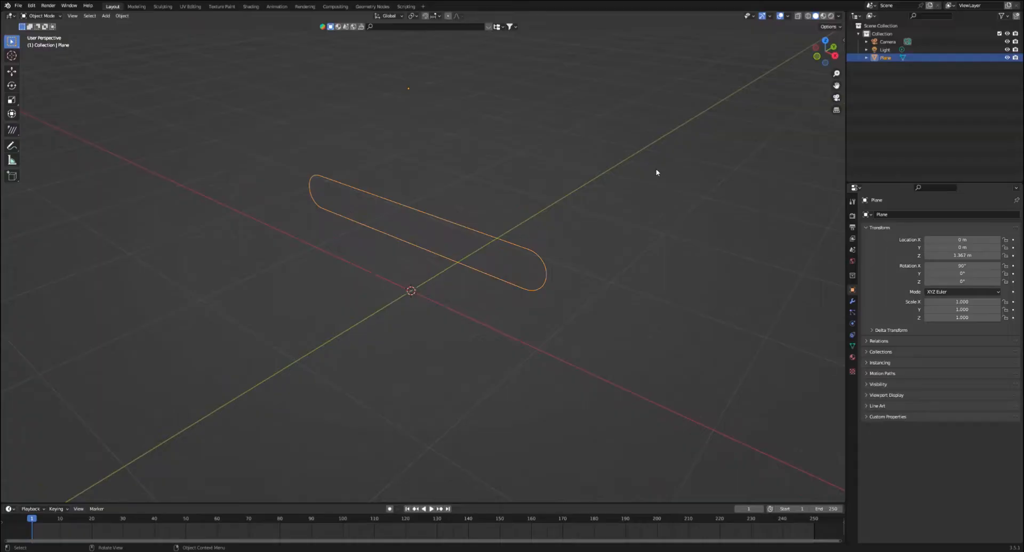